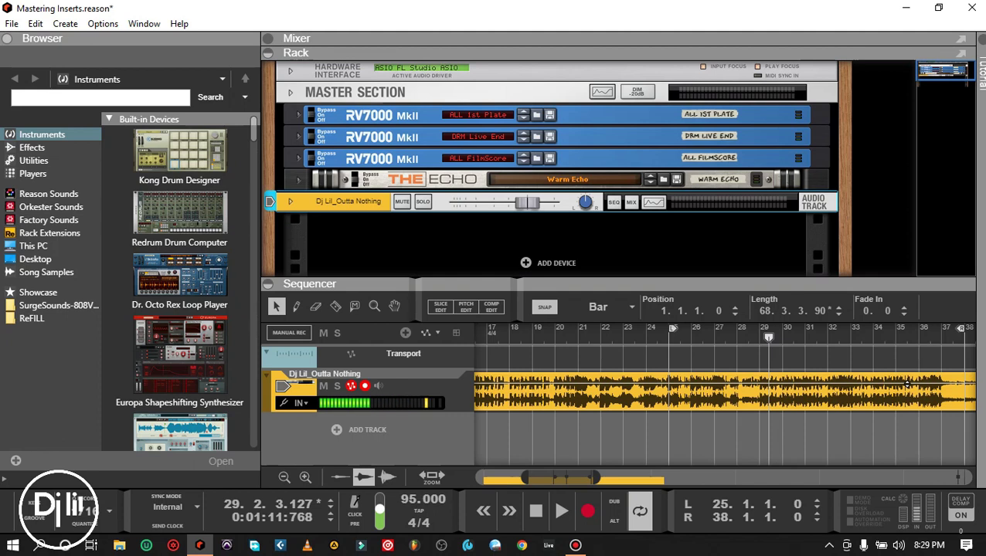
- Enlarge the rack, reveal the Master Section's insert effects, hide them again and fold the section back up
left_click_drag(541, 284, 541, 312)
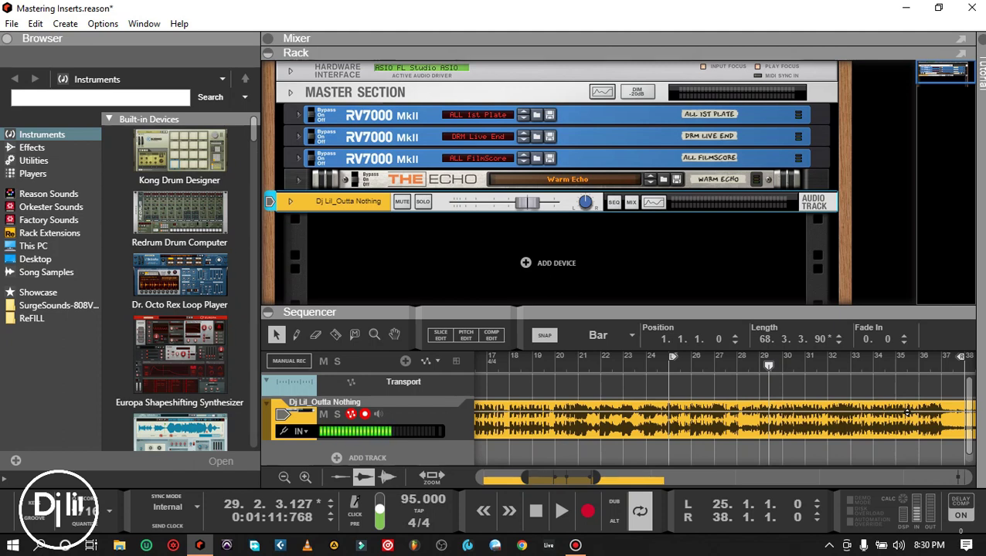
left_click(291, 92)
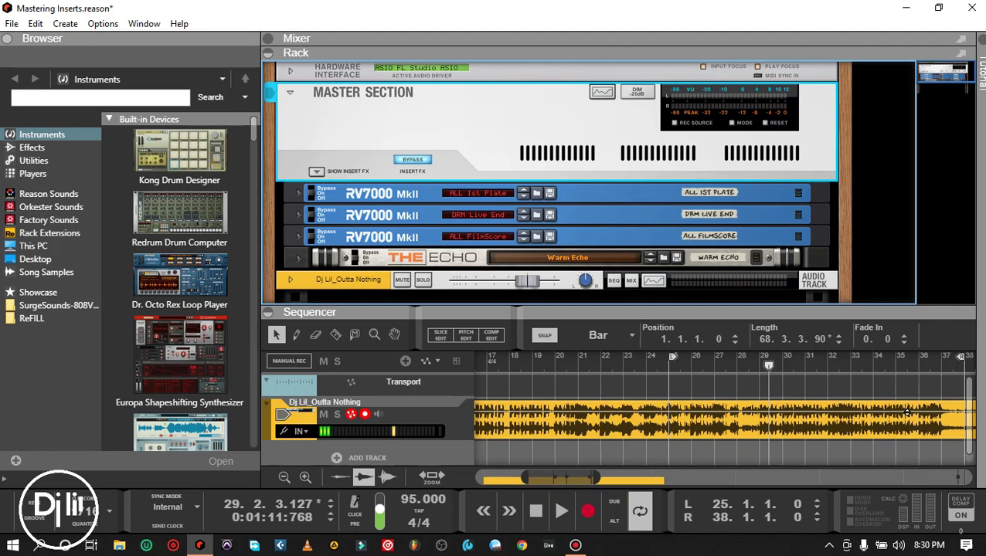
left_click(316, 172)
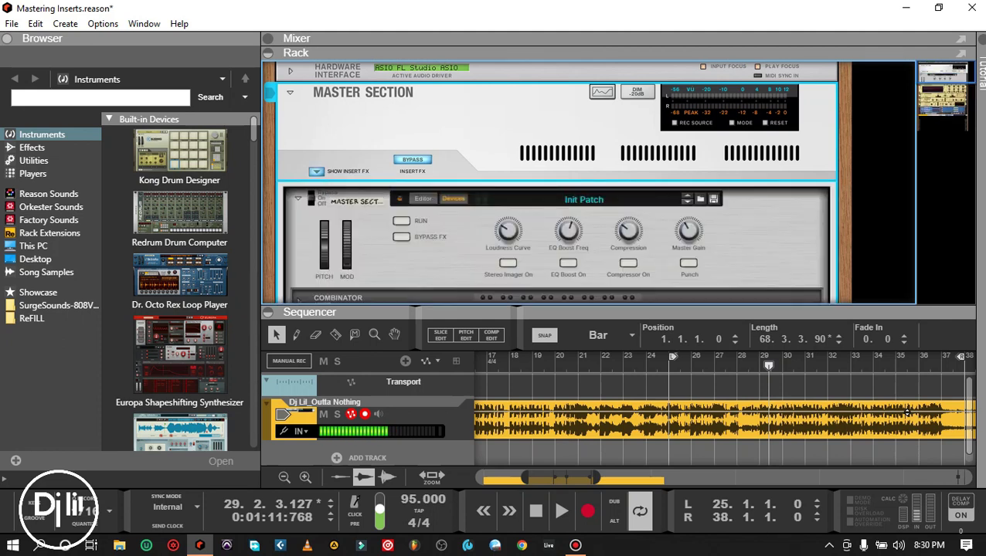
left_click(316, 171)
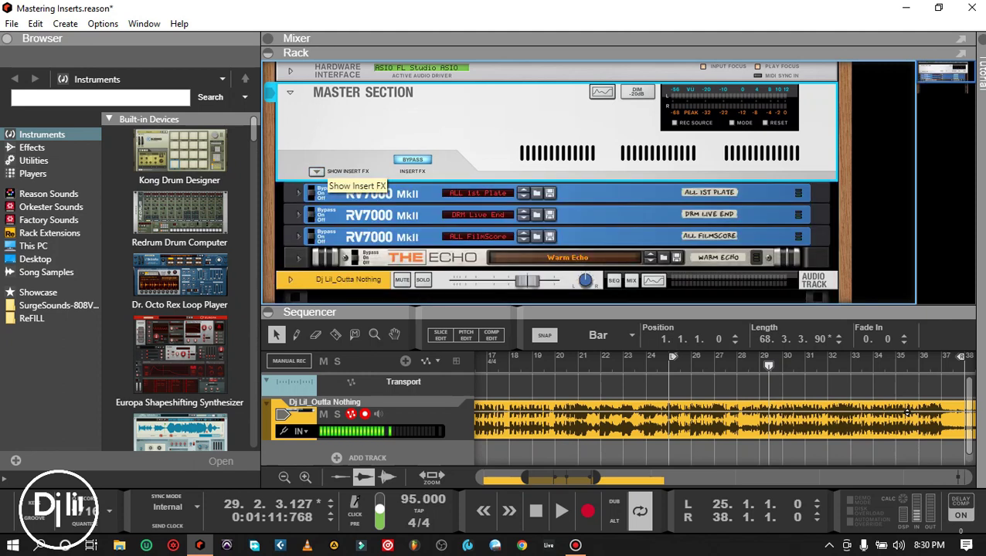
left_click(290, 92)
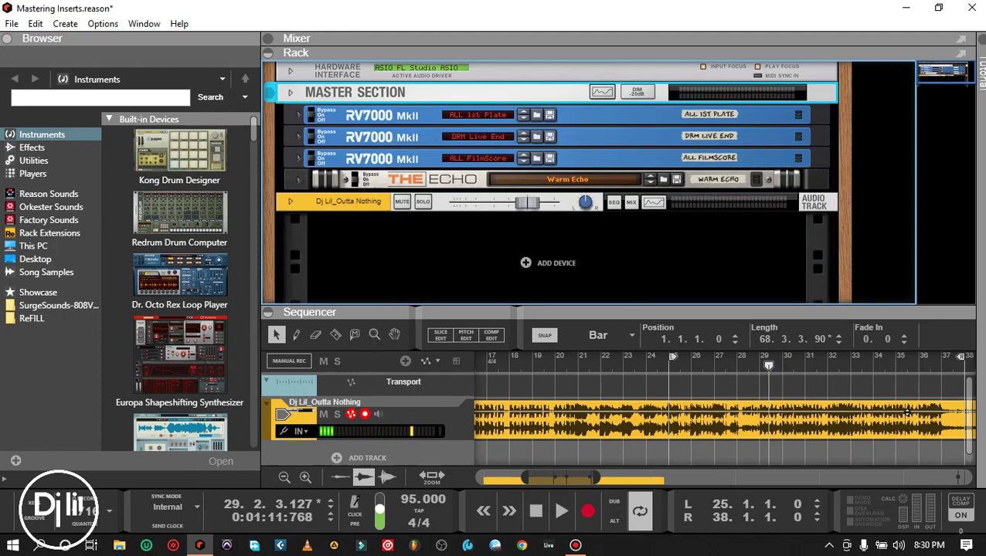
- Open the master insert effects for editing from the mixer's Master Inserts section and maximize the rack
left_click(268, 38)
left_click(268, 226)
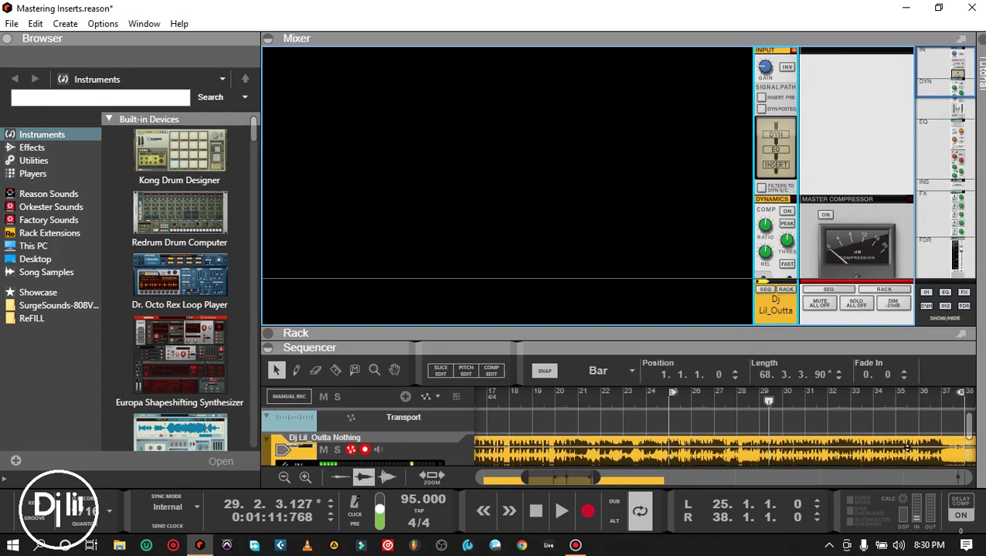
left_click_drag(944, 73, 944, 185)
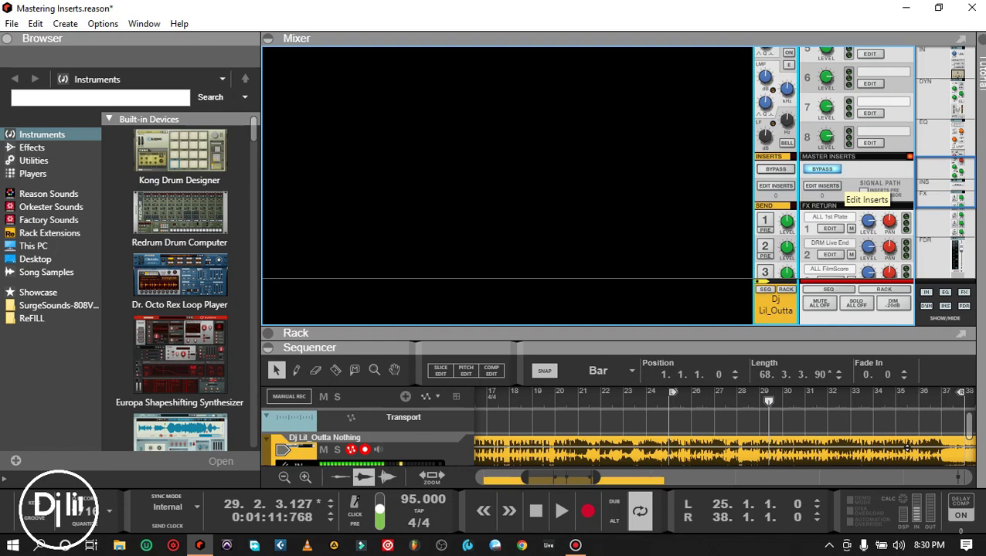
left_click(828, 186)
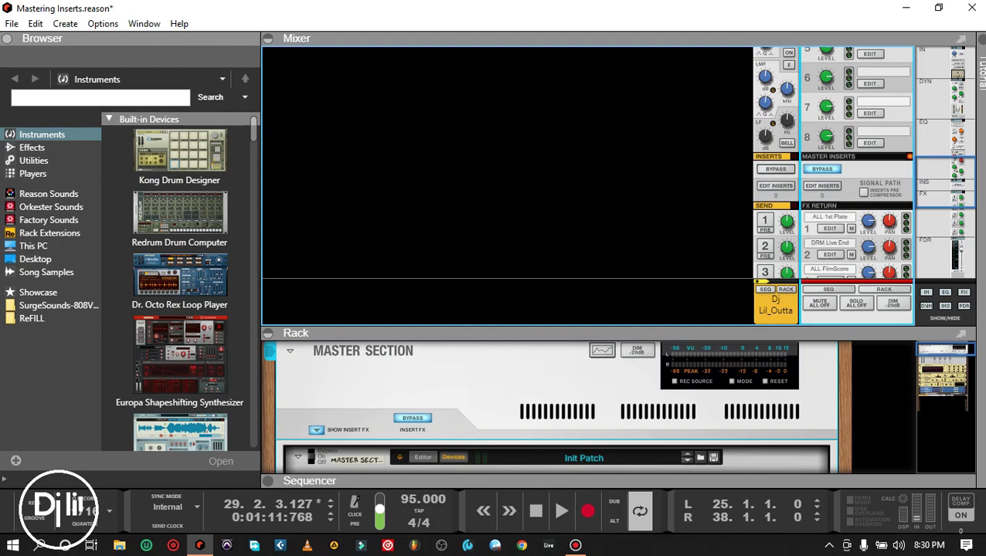
left_click_drag(695, 333, 695, 53)
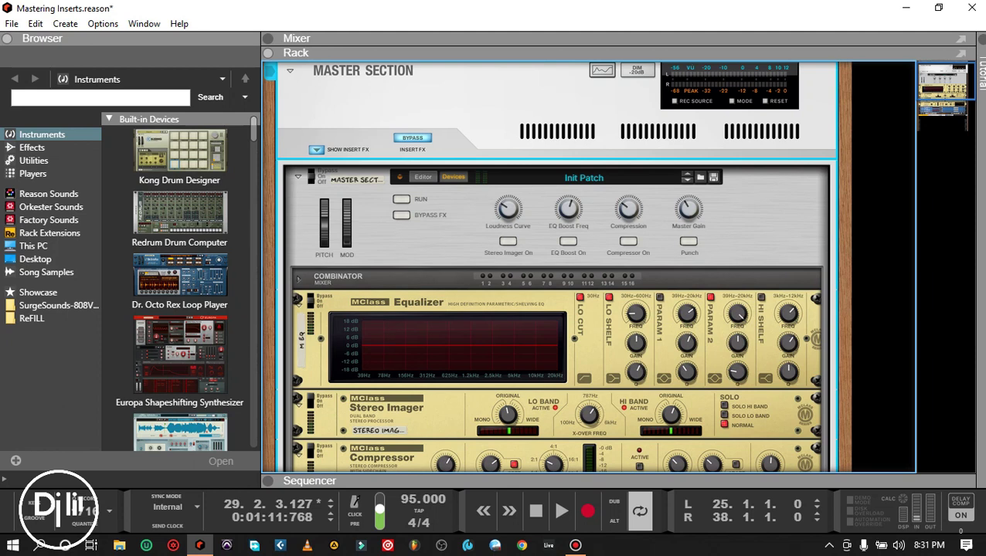
scroll(556, 267, "down", 3)
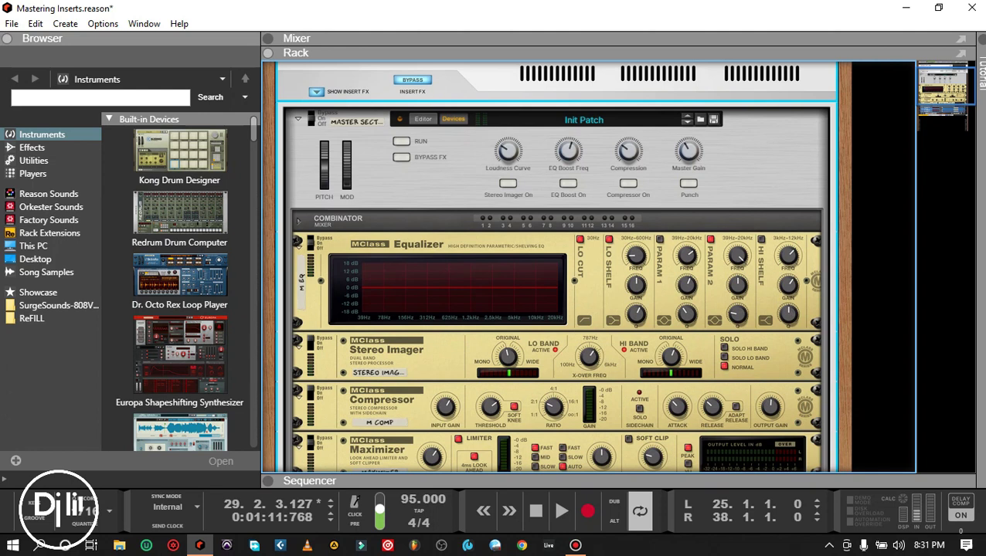
- Hide the Master Section's insert effects and show them again down to the Maximizer
left_click(316, 91)
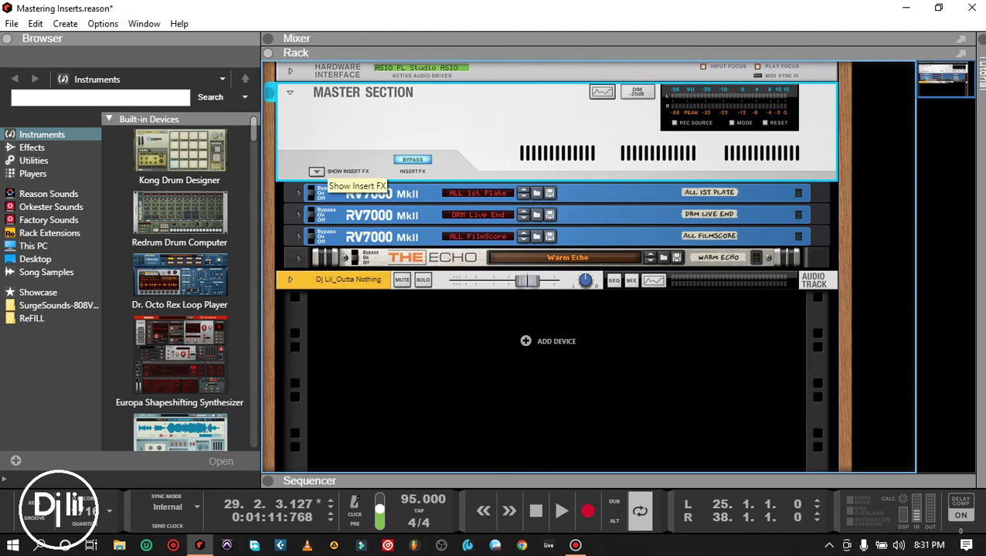
left_click(316, 170)
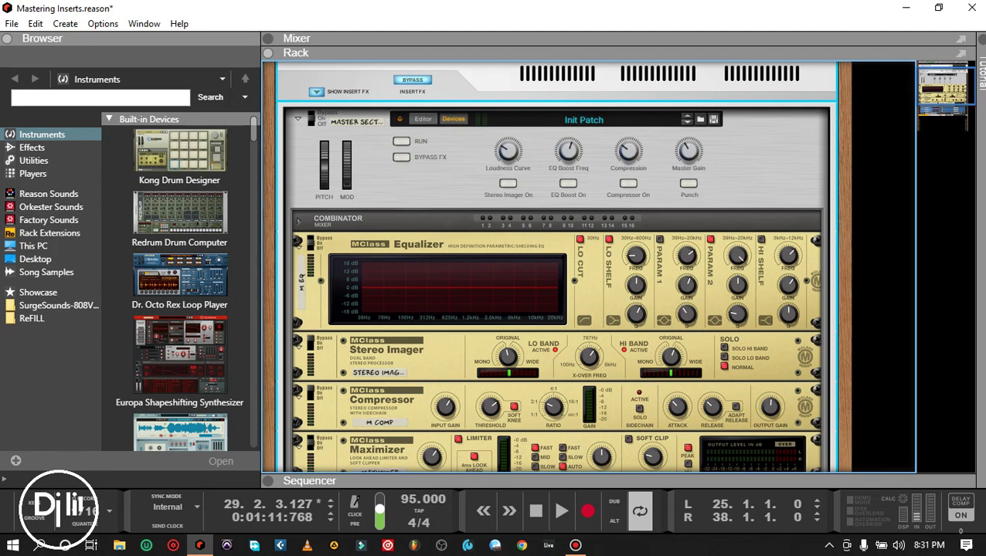
scroll(556, 266, "down", 3)
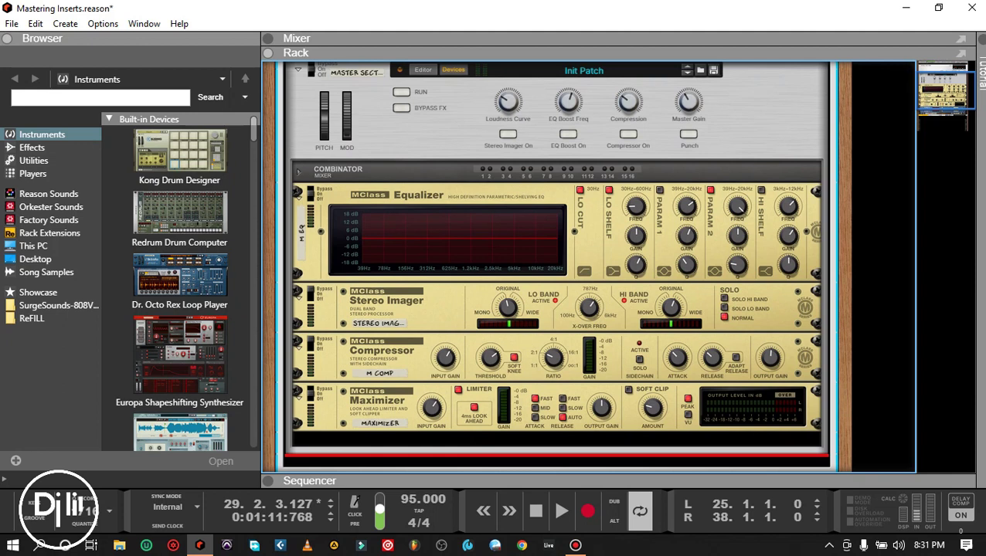
- Select the MClass Equalizer, Stereo Imager, Compressor and Maximizer in turn, and finish on the Master Section FX combinator
left_click(533, 197)
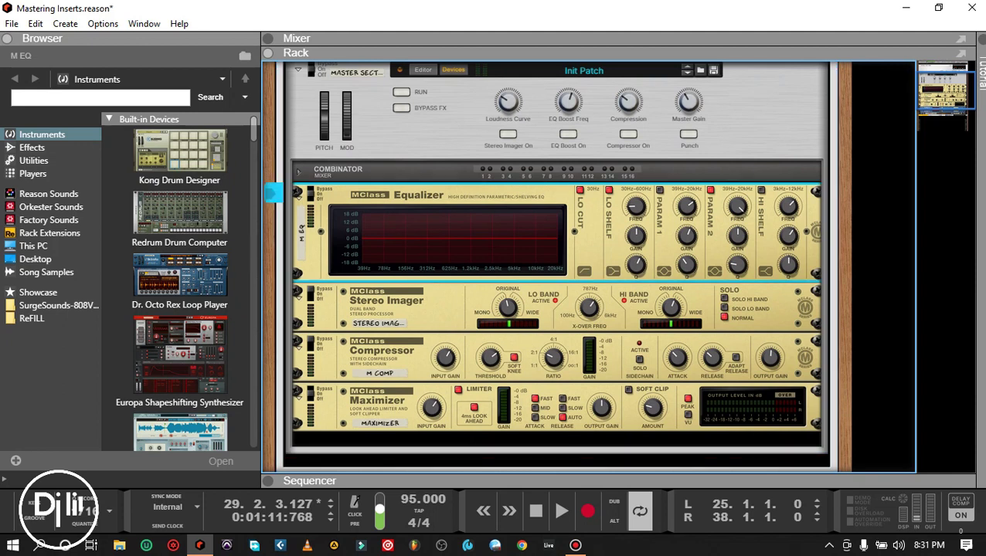
left_click(442, 303)
left_click(432, 342)
left_click(430, 392)
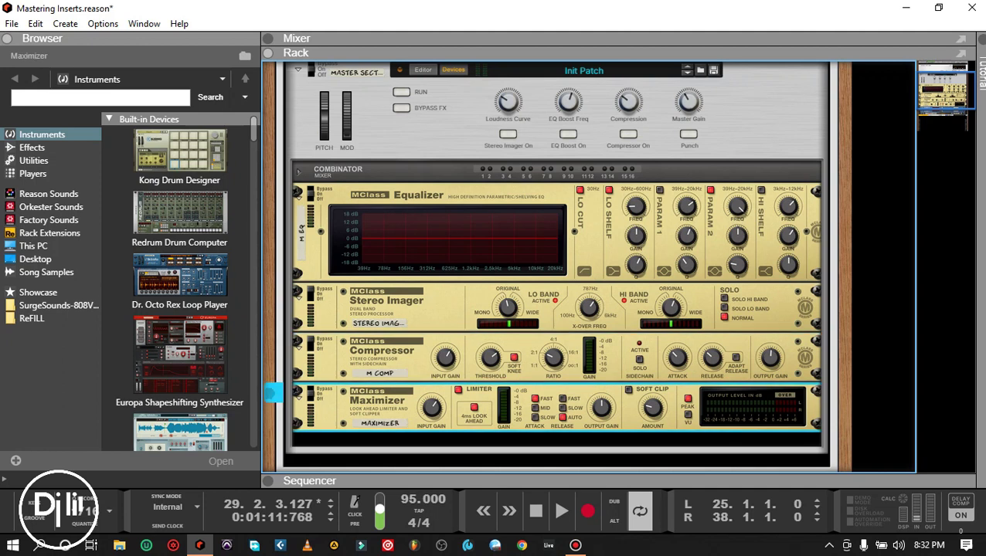
left_click(432, 133)
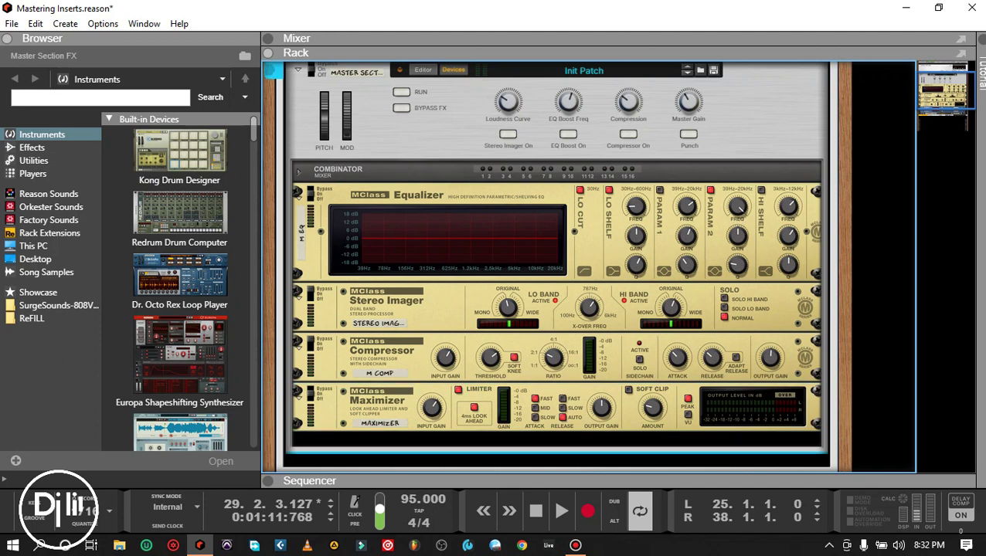
scroll(550, 266, "up", 3)
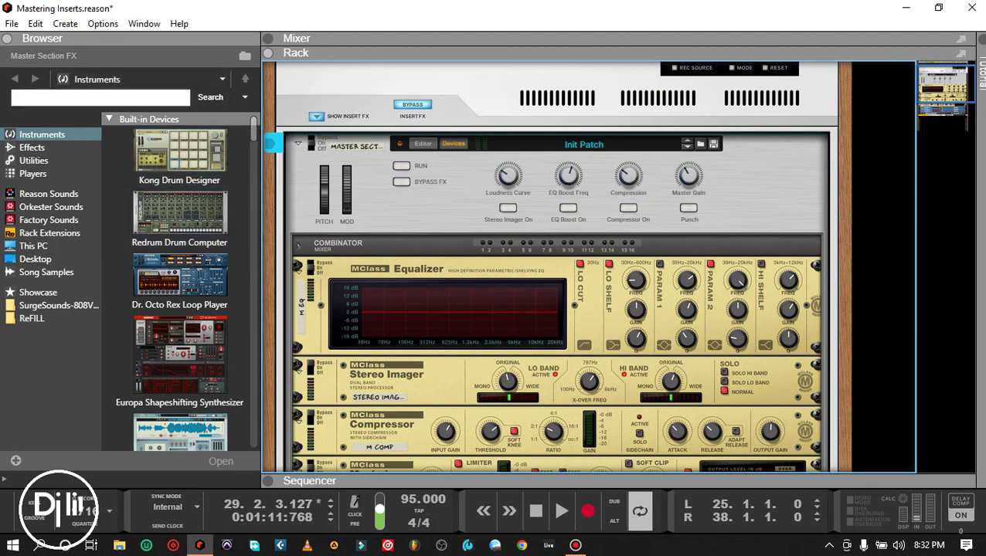
- Search the browser's effects for "l31" and select the Waves L316 Stereo plugin
left_click(97, 98)
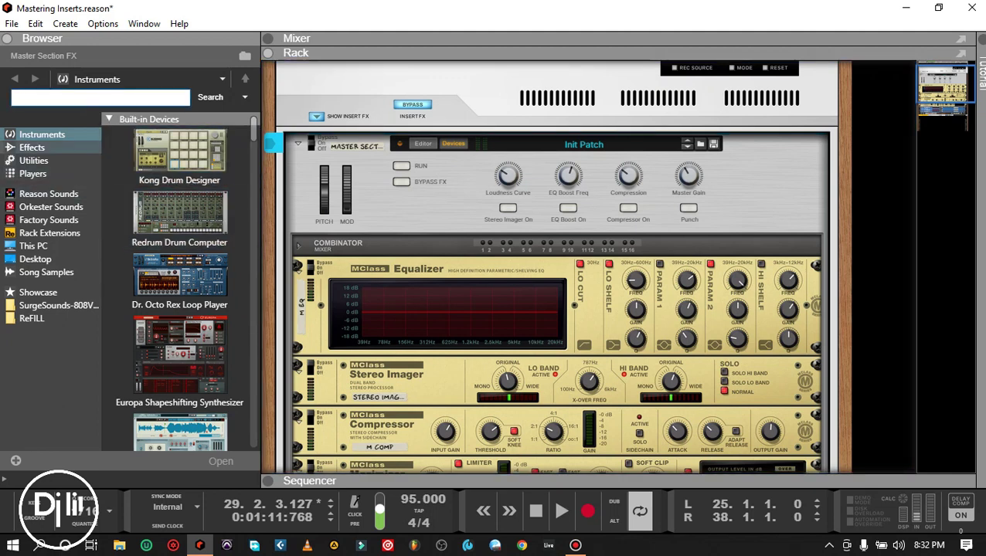
left_click(32, 148)
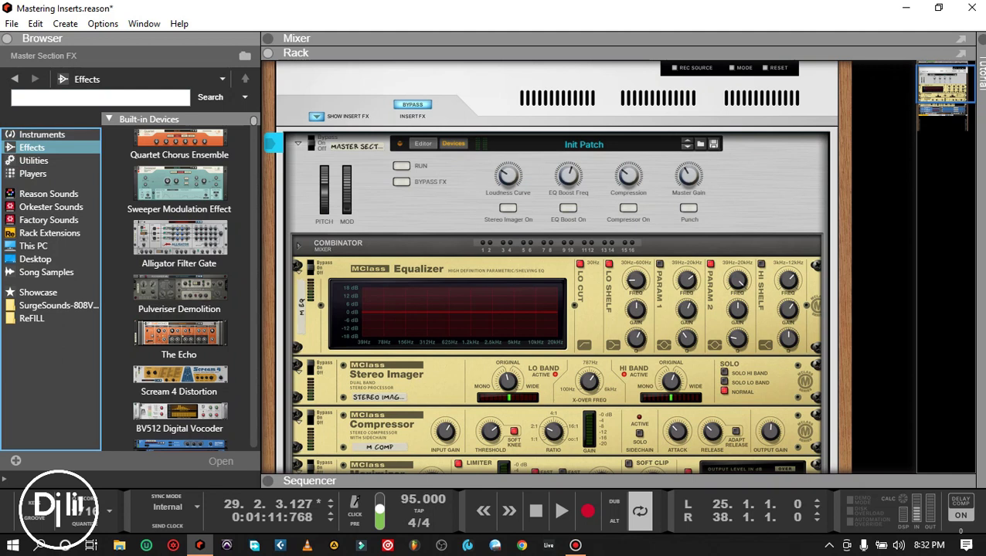
left_click(99, 98)
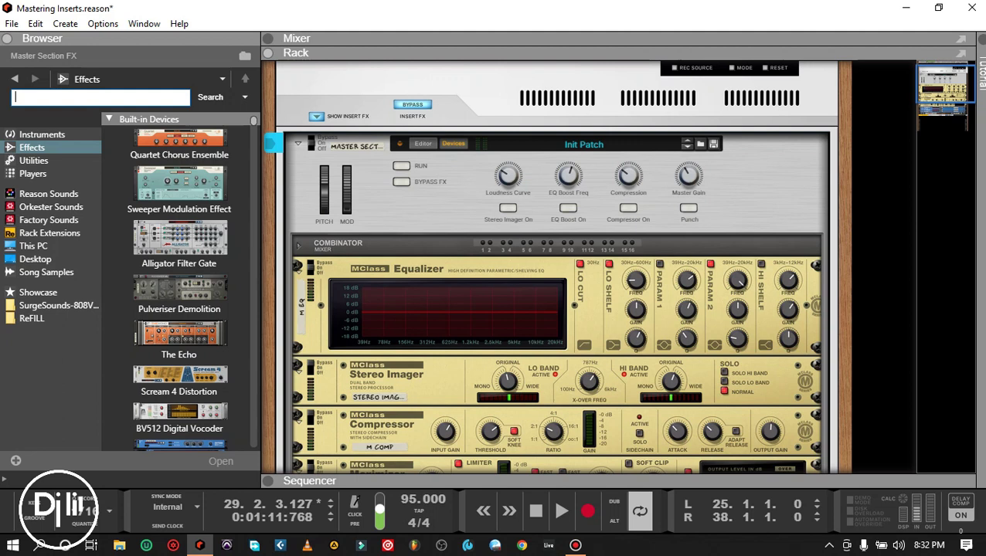
key("Return")
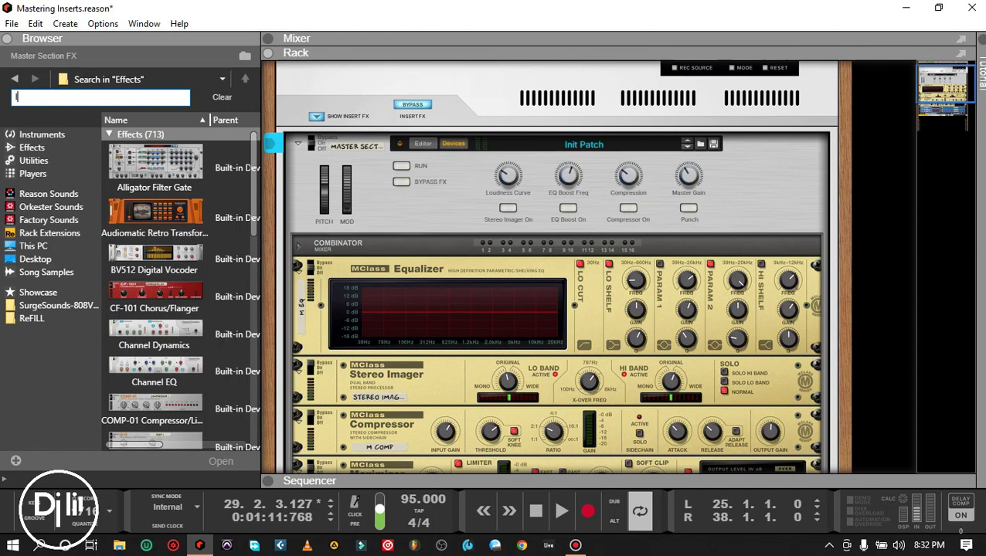
type("l31")
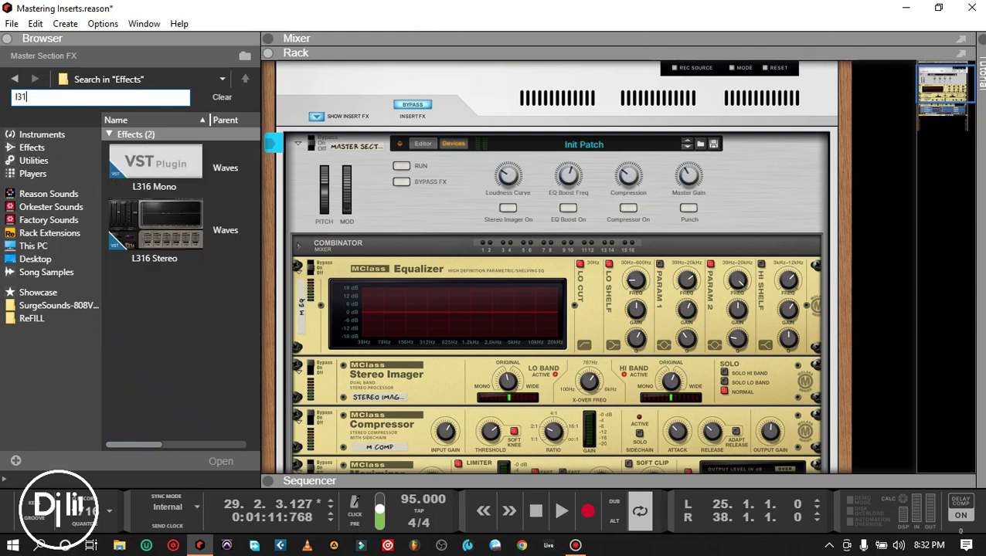
left_click(155, 226)
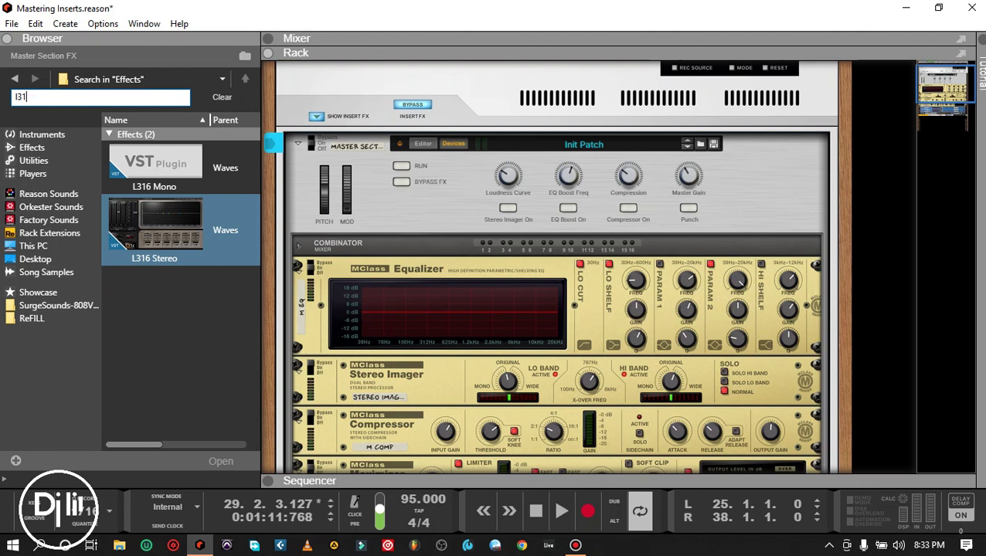
- Try to place L316 Stereo in the Master Section FX combinator, and toggle the display of its devices off and on
left_click_drag(155, 226, 556, 307)
left_click_drag(477, 303, 201, 240)
left_click(299, 245)
left_click(299, 245)
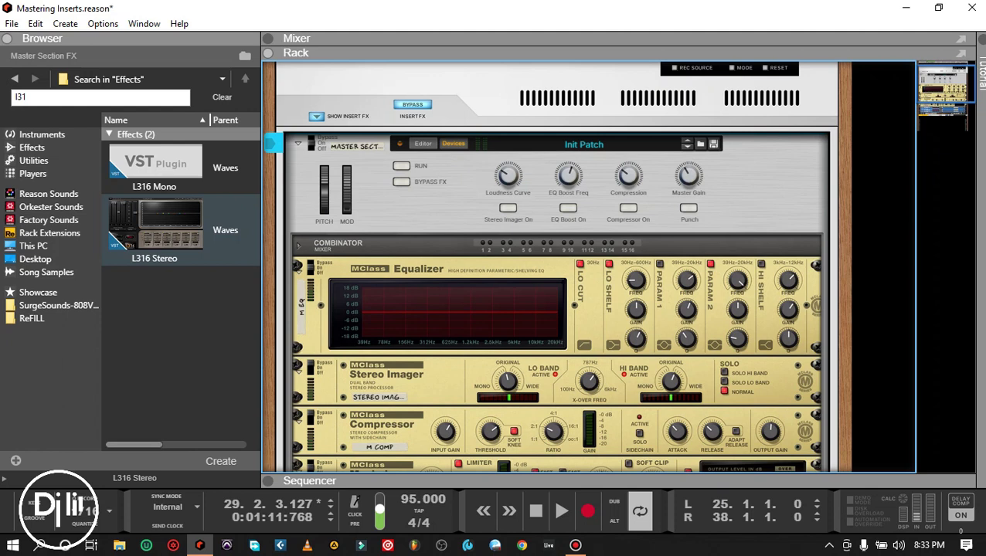
left_click(454, 143)
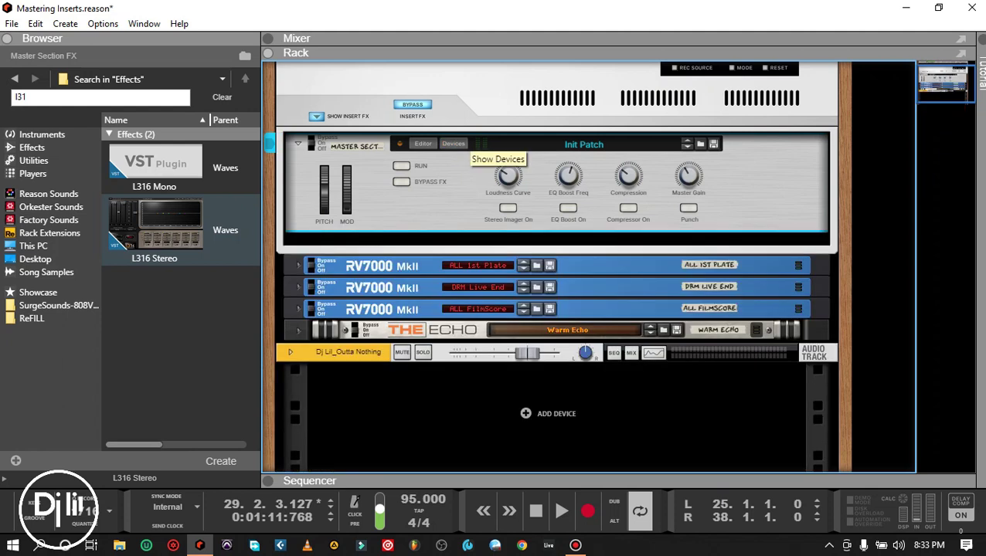
left_click(453, 144)
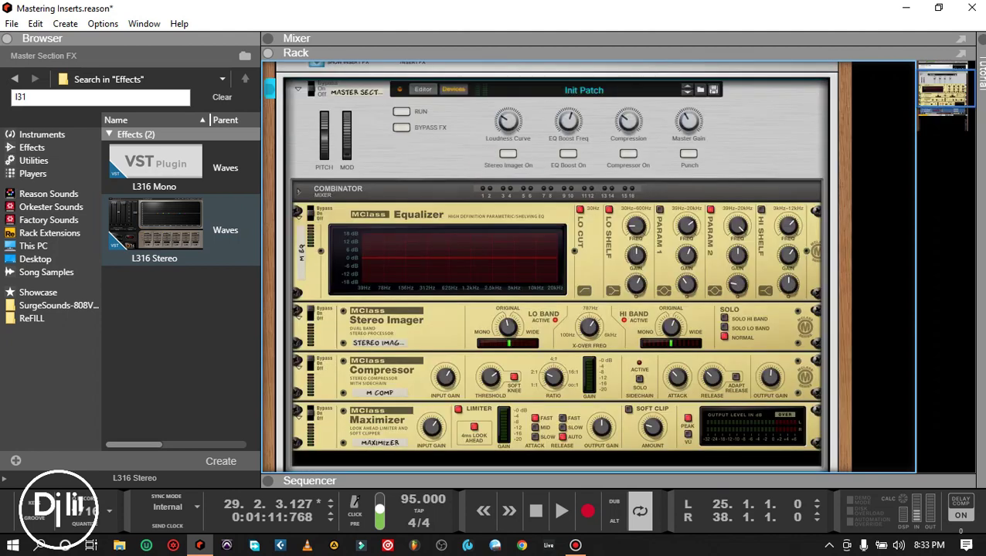
- Insert the L316 Stereo plugin below the Maximizer inside the Master Section FX combinator
left_click(155, 226)
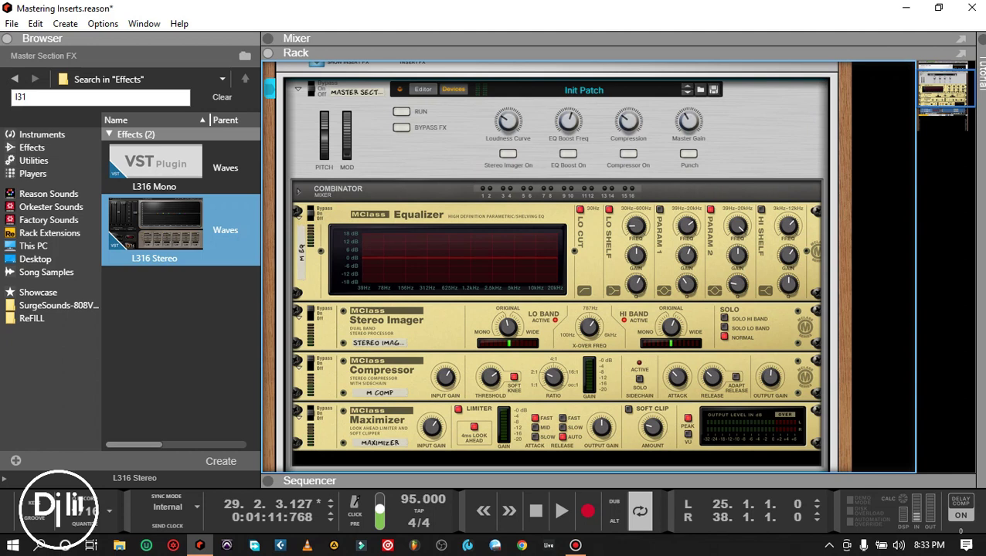
mouse_move(136, 243)
left_mouse_down()
mouse_move(294, 192)
mouse_move(349, 161)
mouse_move(205, 225)
mouse_move(130, 244)
left_mouse_up()
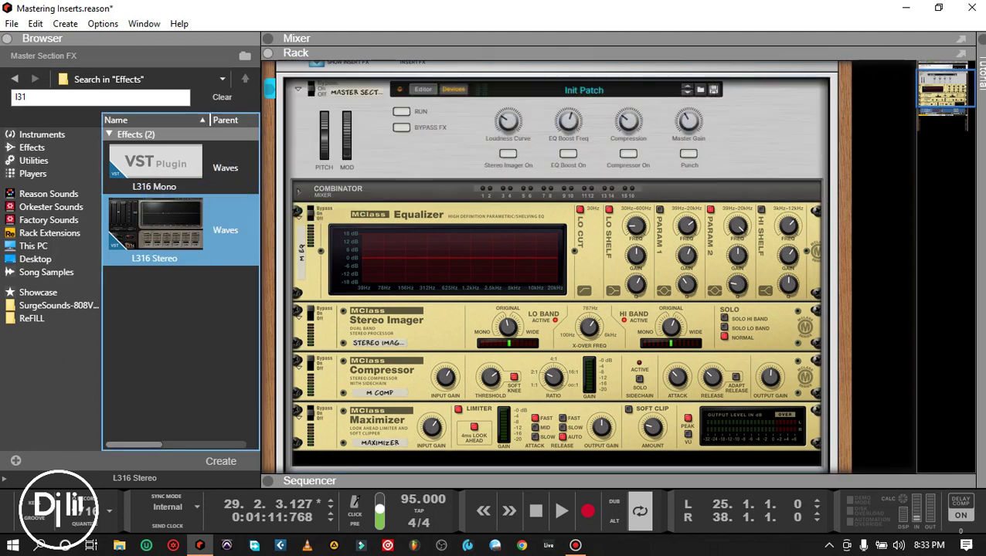
scroll(556, 266, "down", 3)
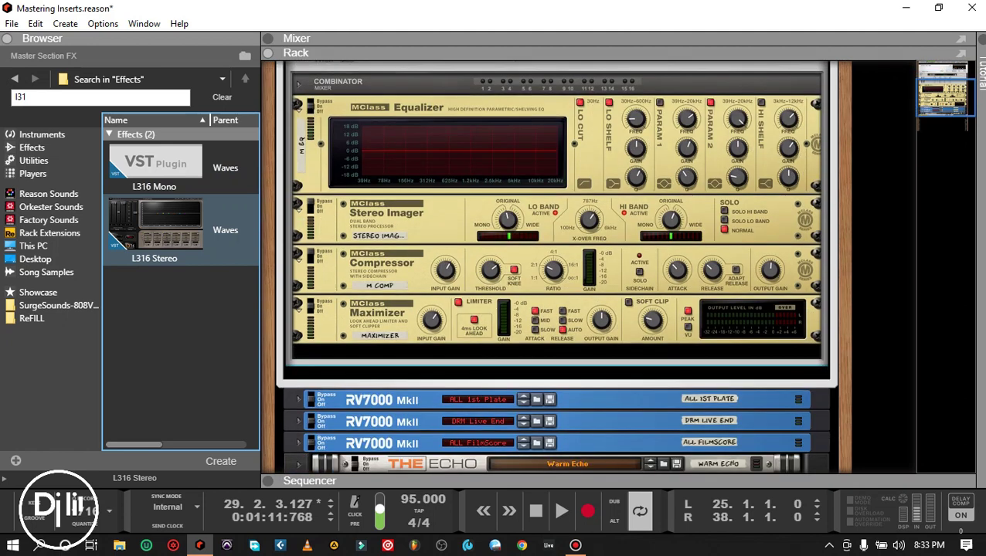
mouse_move(155, 224)
left_mouse_down()
mouse_move(352, 361)
mouse_move(421, 361)
left_mouse_up()
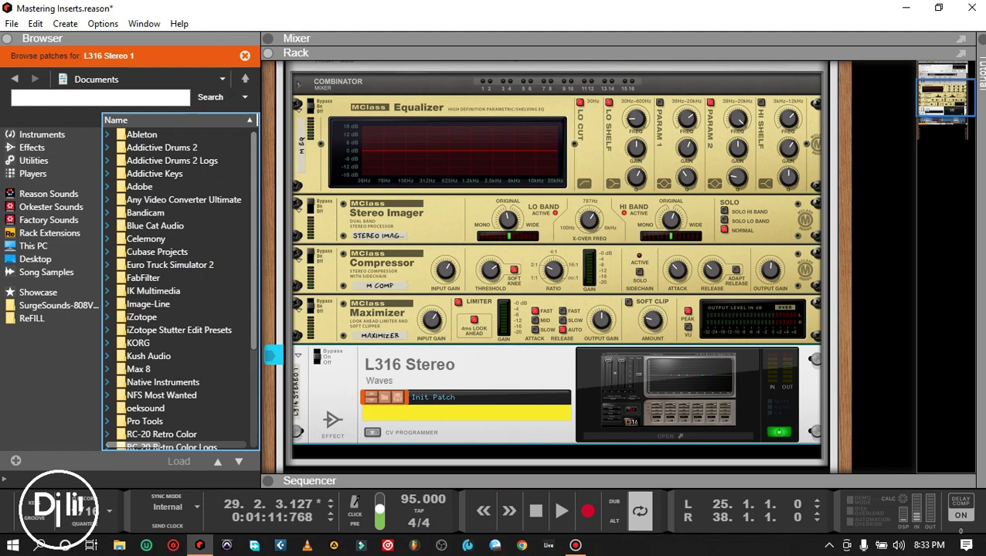
- Step the selection through the insert chain from the MClass Equalizer down to L316 Stereo to review the device order
left_click(464, 110)
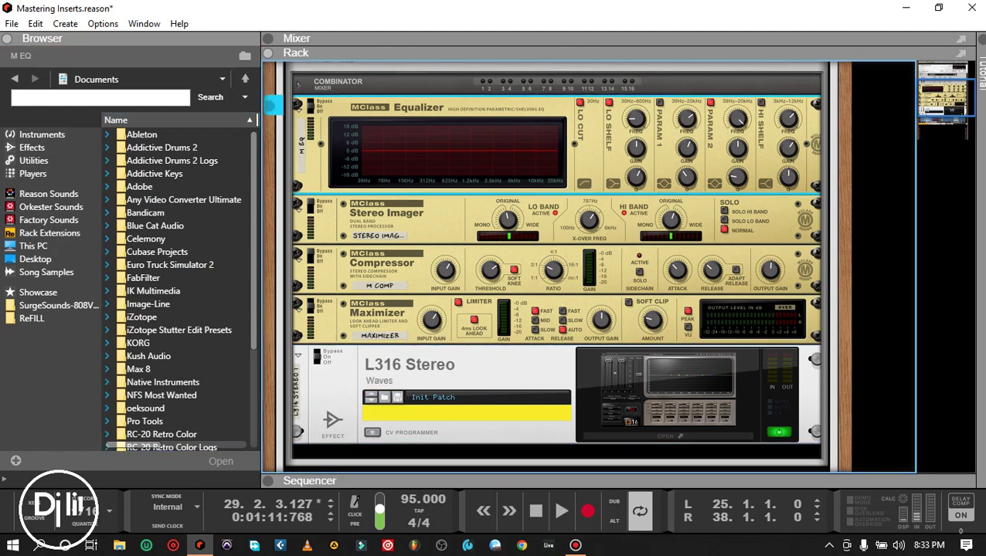
key("Down")
key("Down")
key("Down")
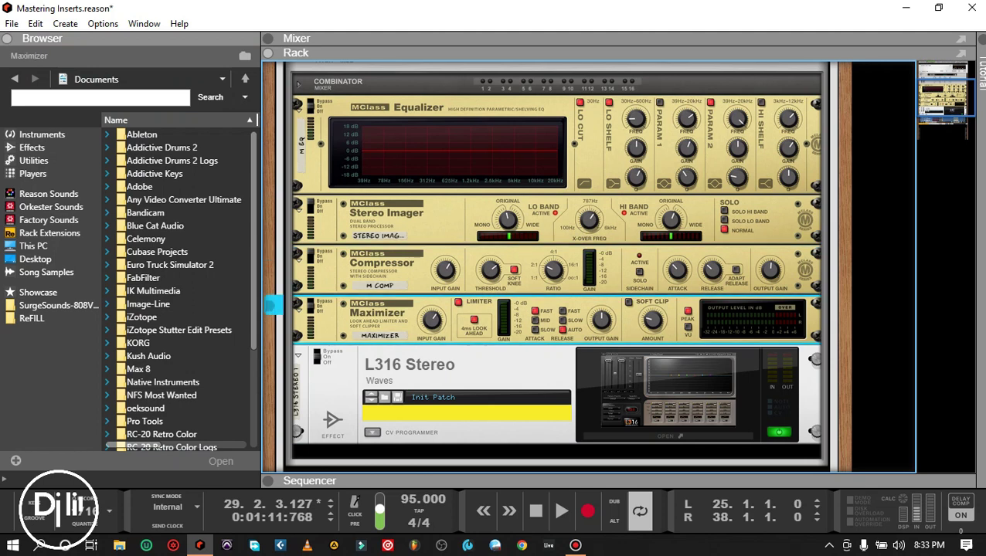
key("Down")
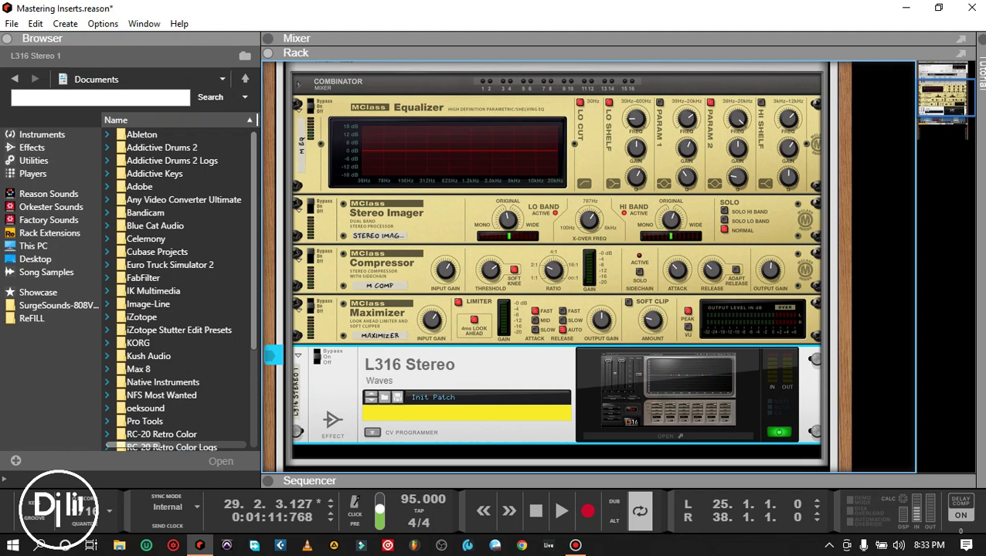
- Check the L316 Stereo cabling on the back of the rack, and delete the device from the Master Section FX combinator
key("Tab")
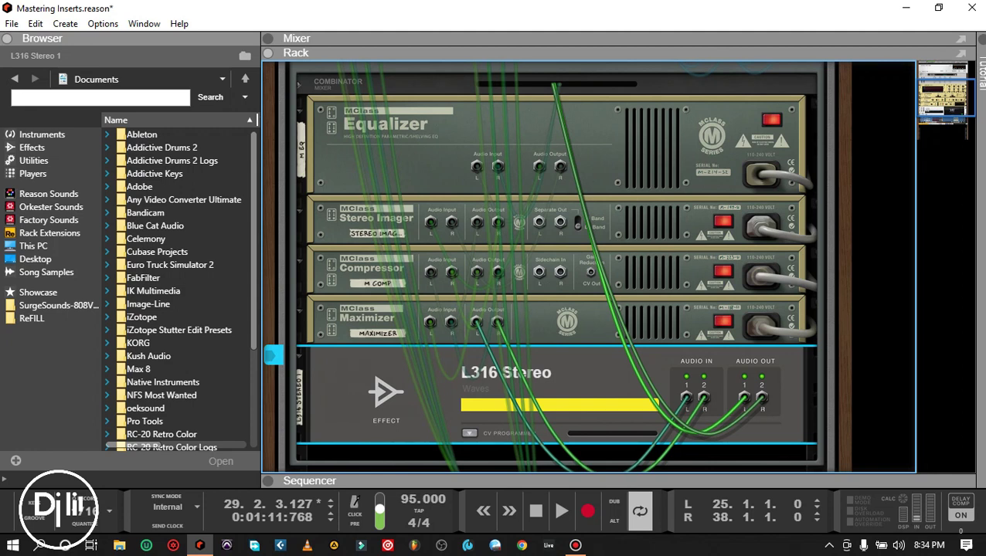
mouse_move(686, 397)
right_click(585, 380)
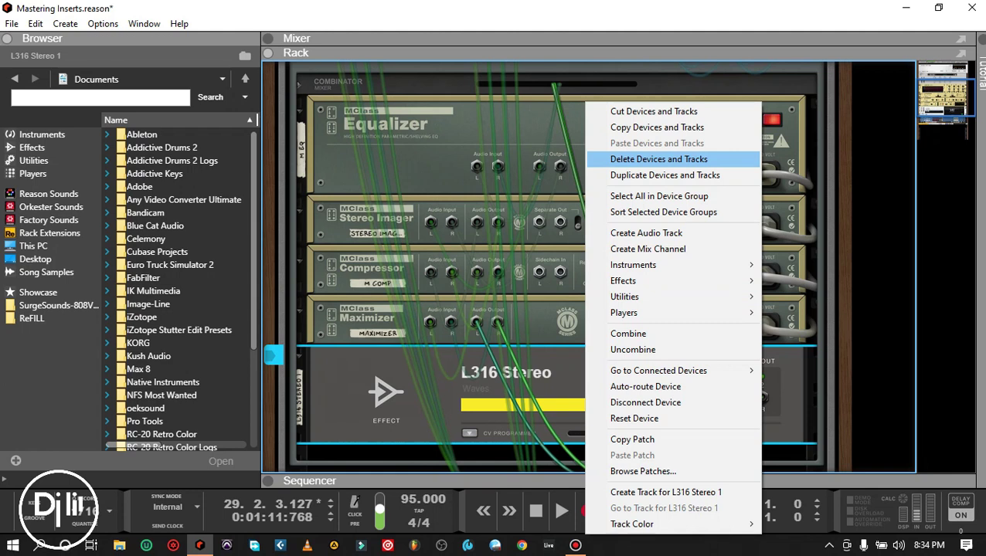
left_click(658, 159)
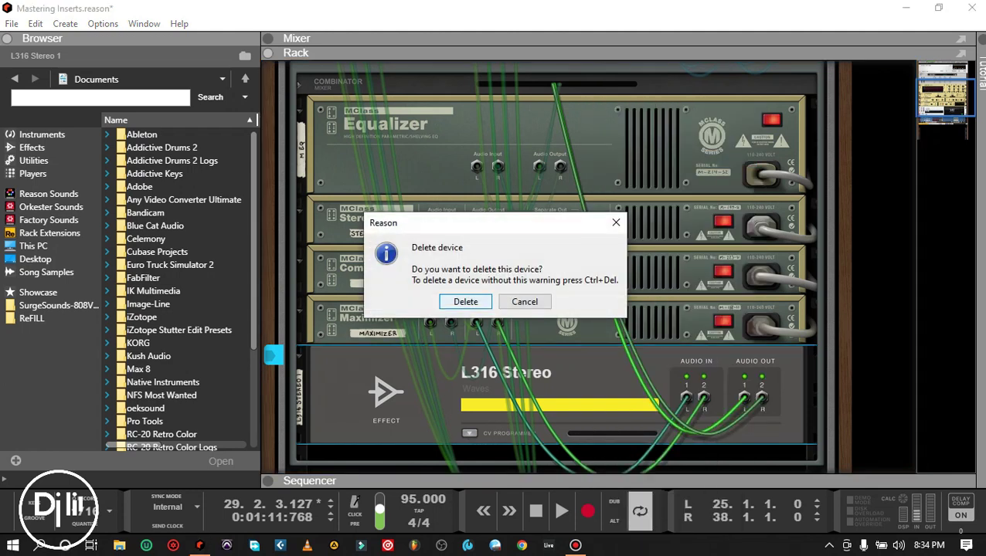
left_click(464, 301)
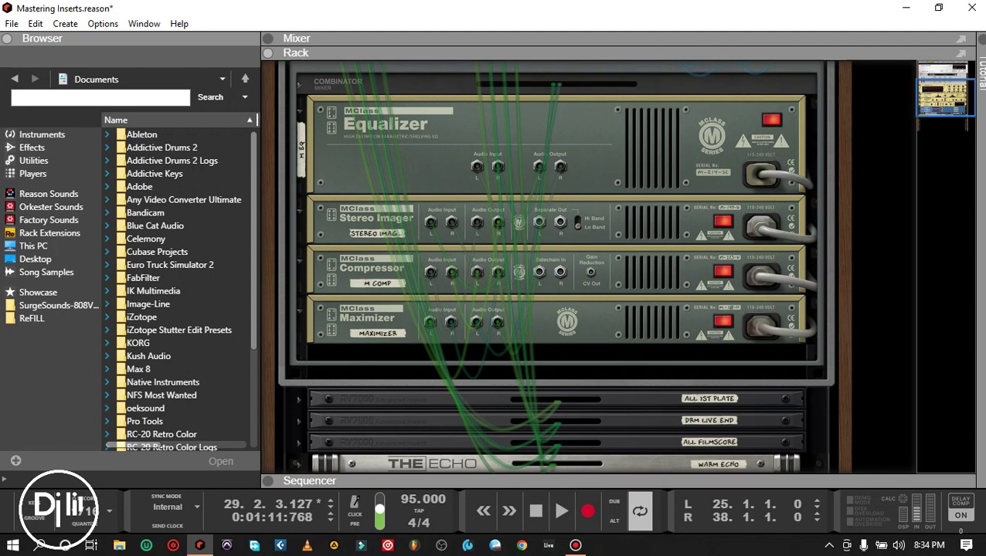
key("Tab")
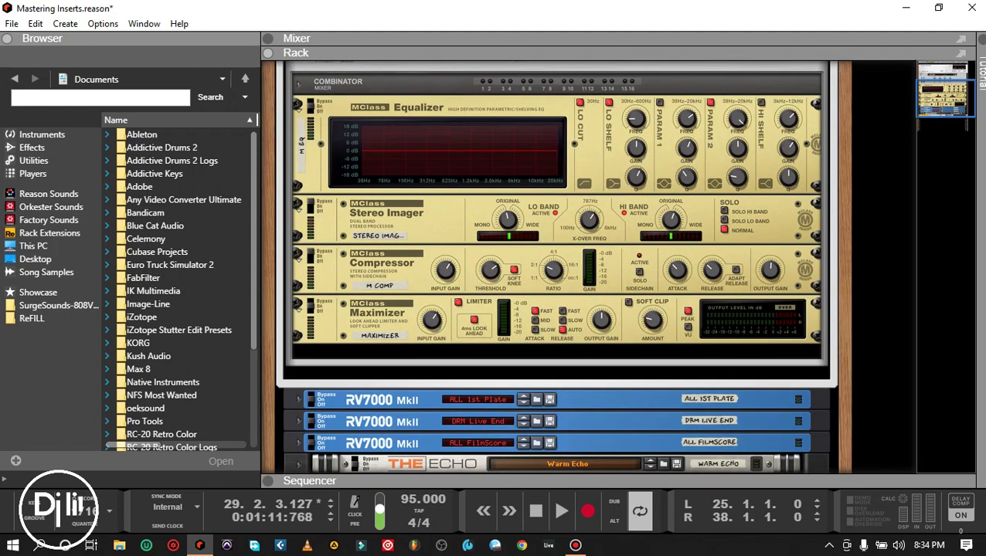
- Search the browser's effects for "L316"
scroll(556, 267, "up", 5)
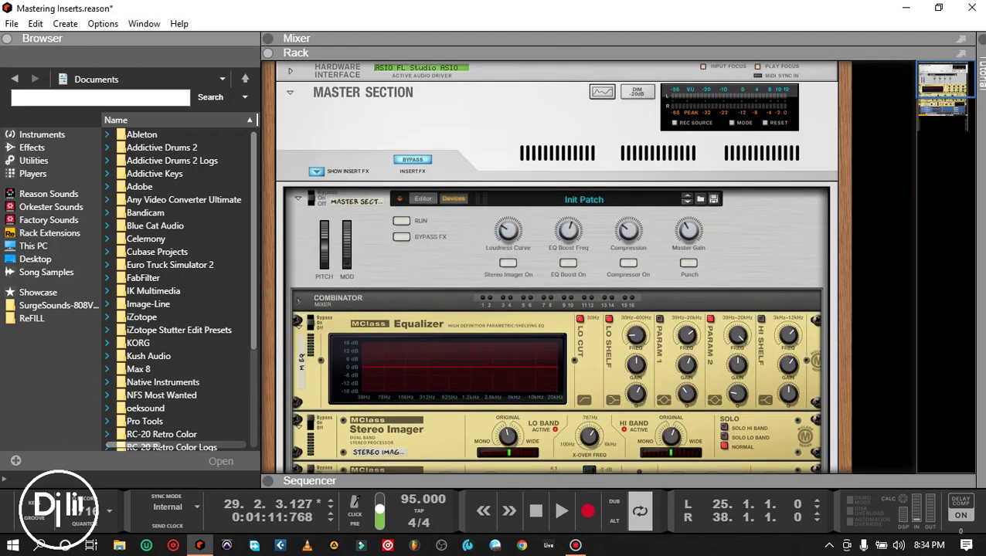
scroll(556, 266, "down", 2)
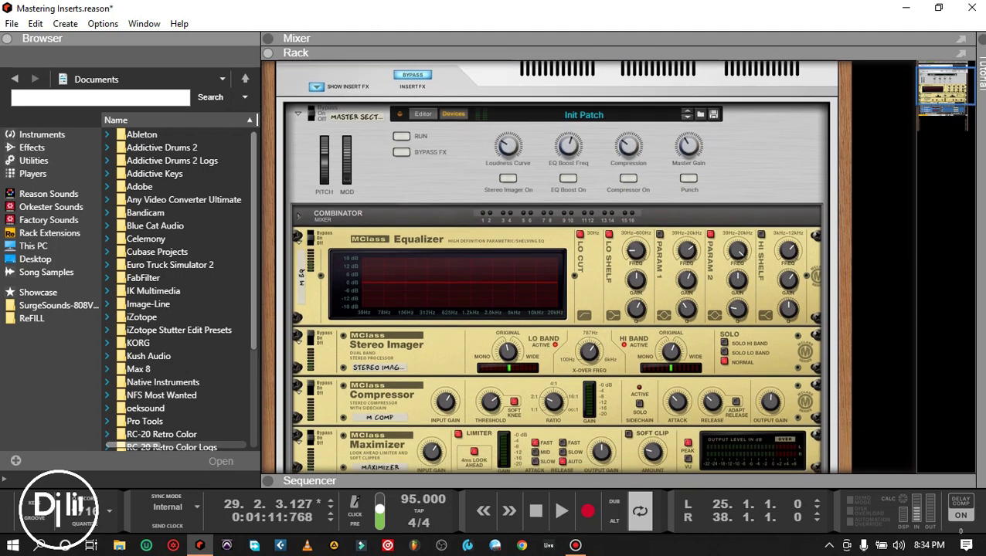
left_click(101, 99)
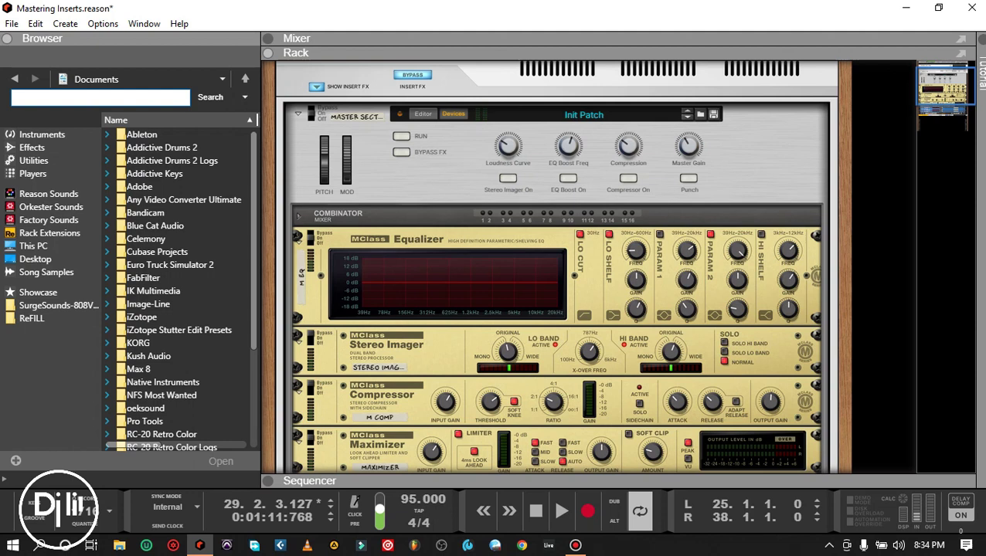
type("l")
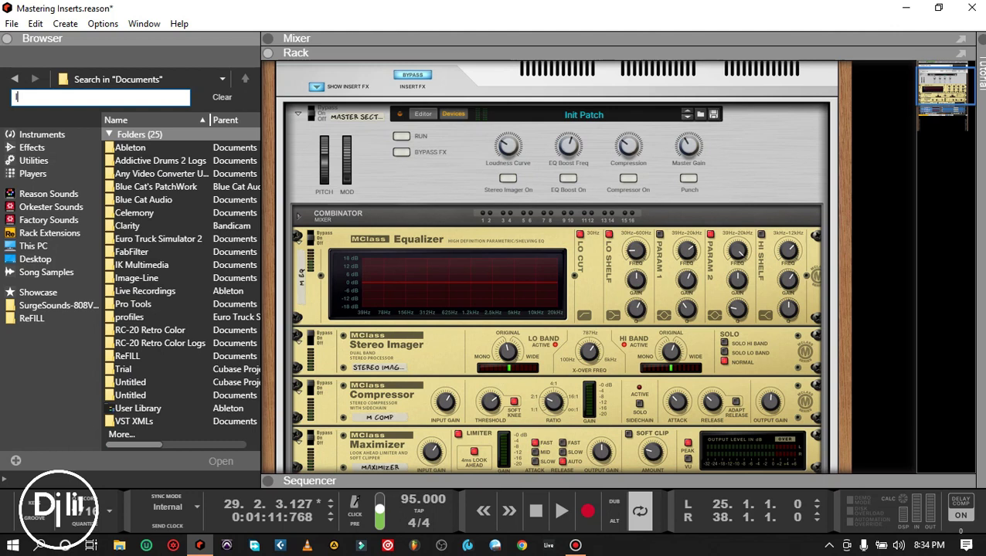
left_click(42, 135)
left_click(32, 147)
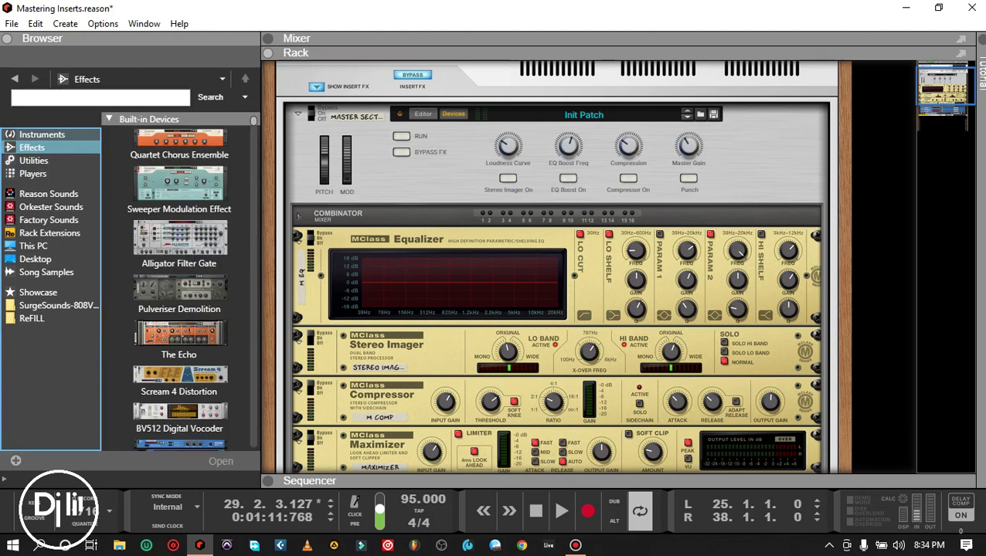
left_click(100, 98)
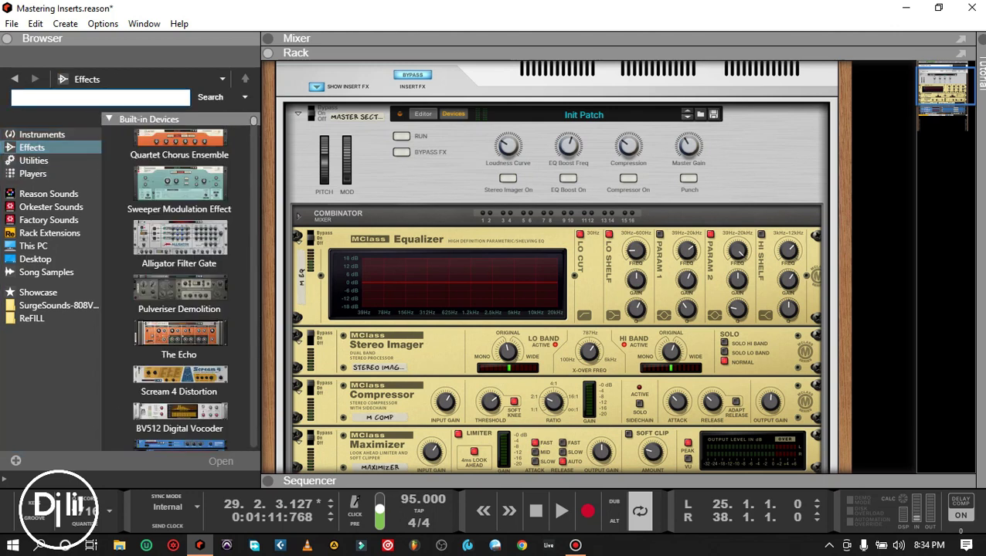
type("L4")
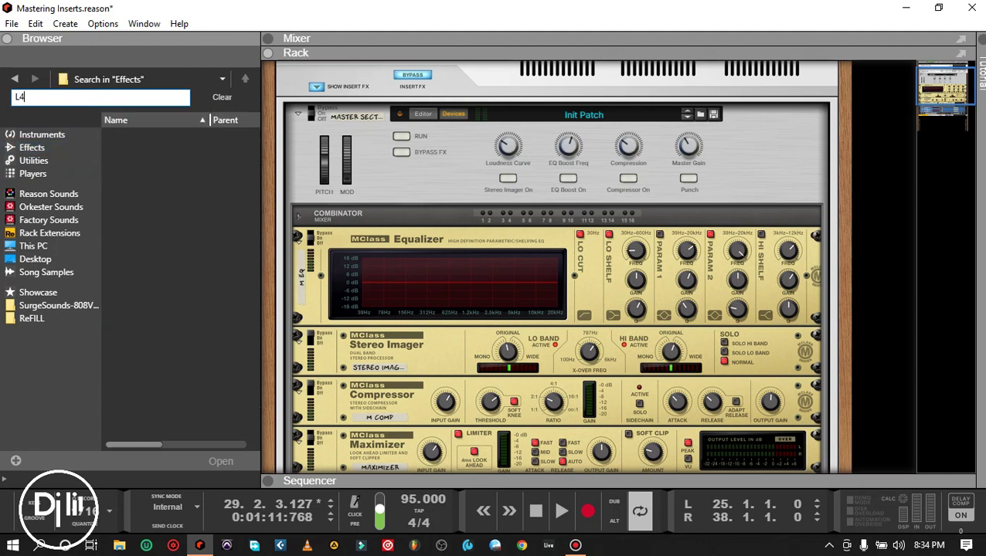
key("BackSpace")
type("316")
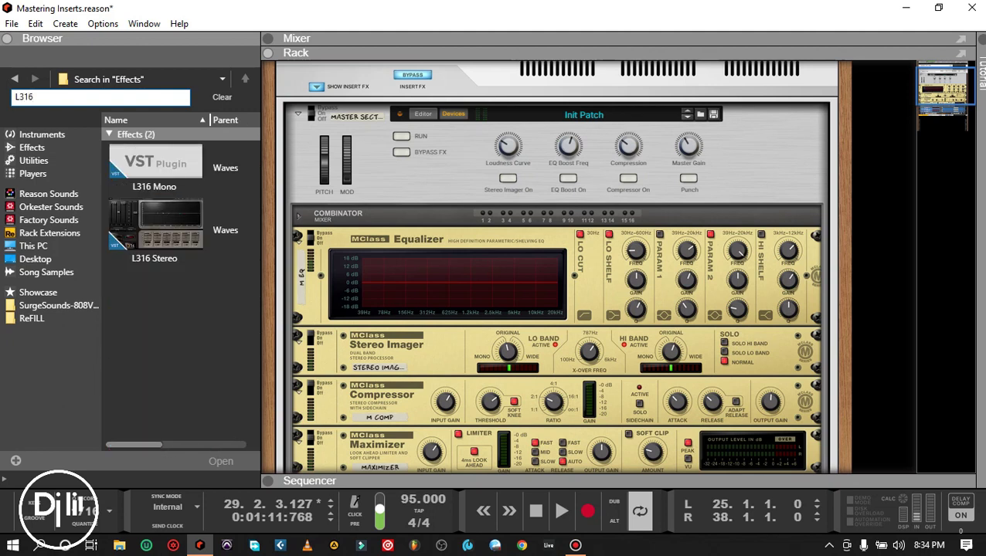
- Replace the Master Section's insert combinator with the L316 Stereo plugin, and toggle the insert FX display off and on
left_click(155, 230)
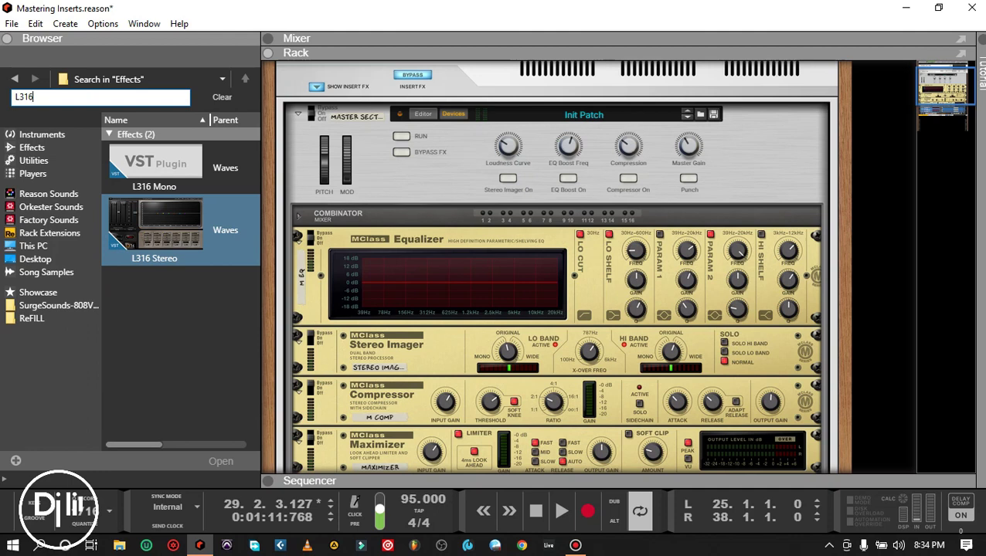
left_click_drag(155, 229, 390, 155)
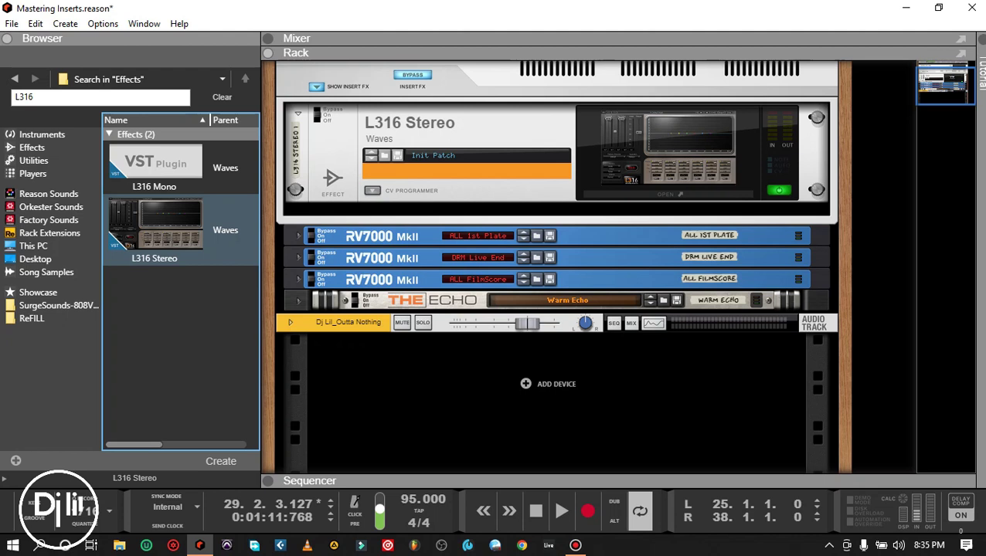
left_click(317, 87)
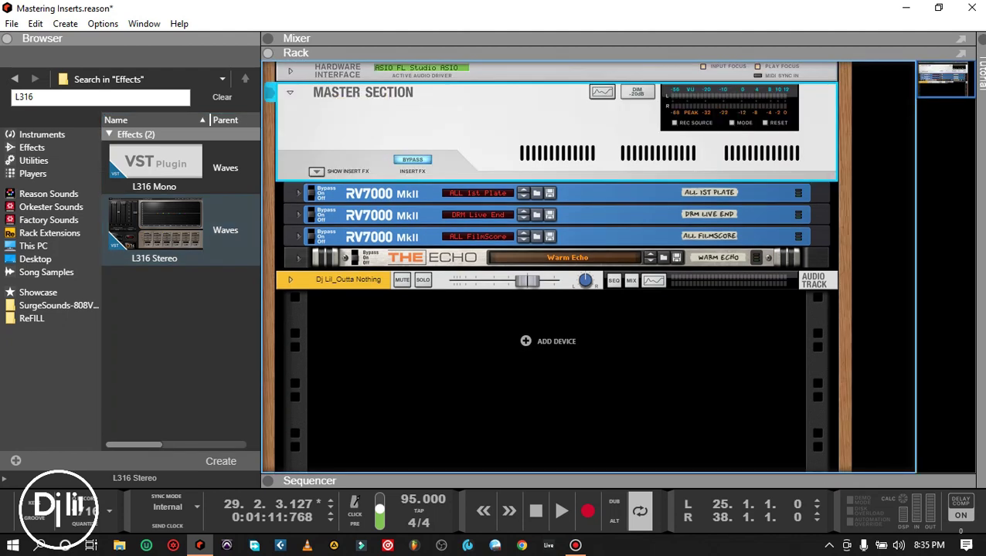
left_click(316, 171)
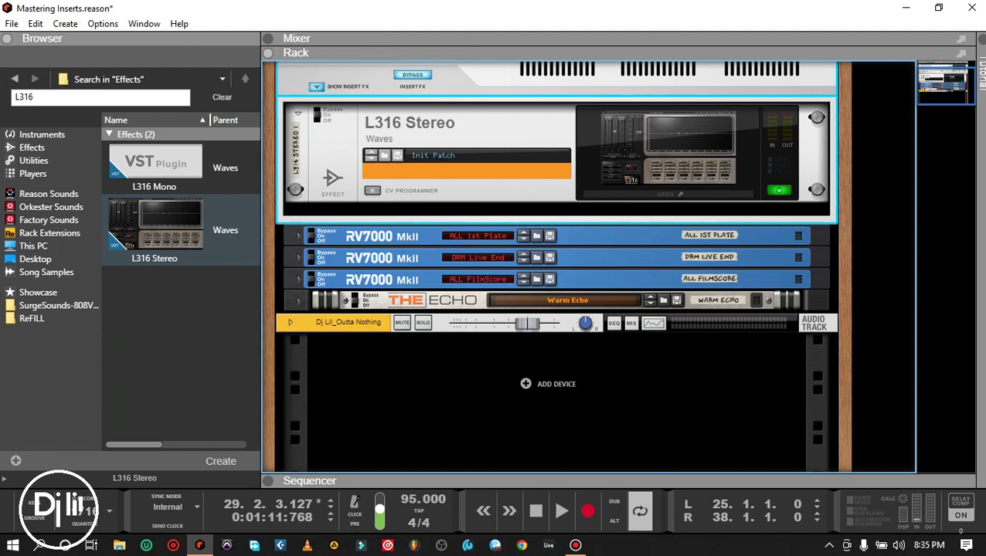
- Open the L316 Stereo interface and play the song briefly to check for signal on its meters
left_click(665, 193)
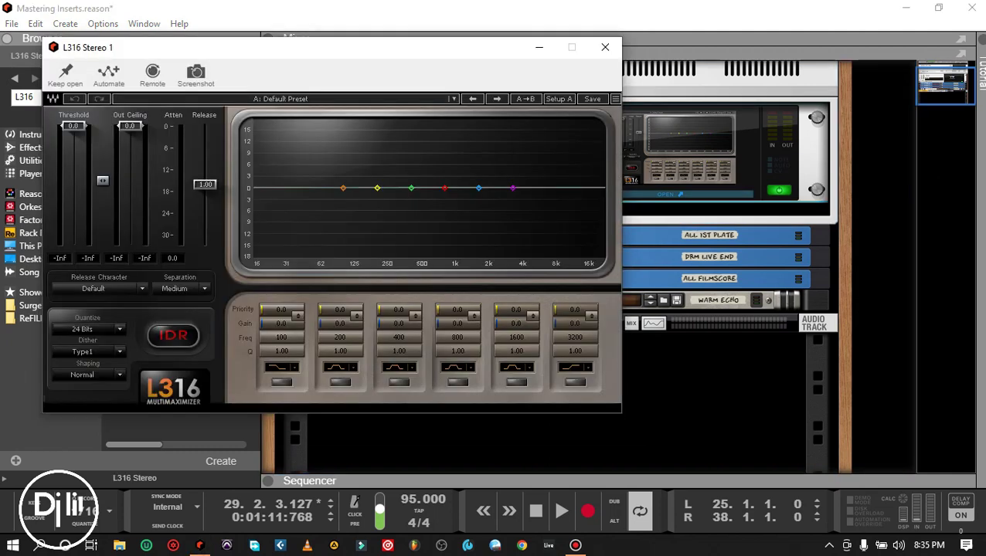
left_click_drag(304, 52, 357, 83)
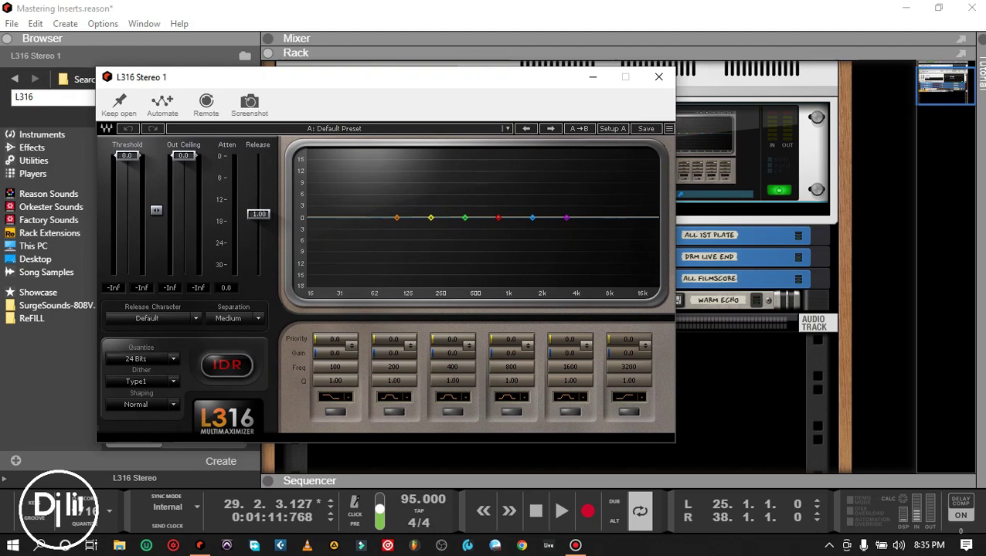
key("space")
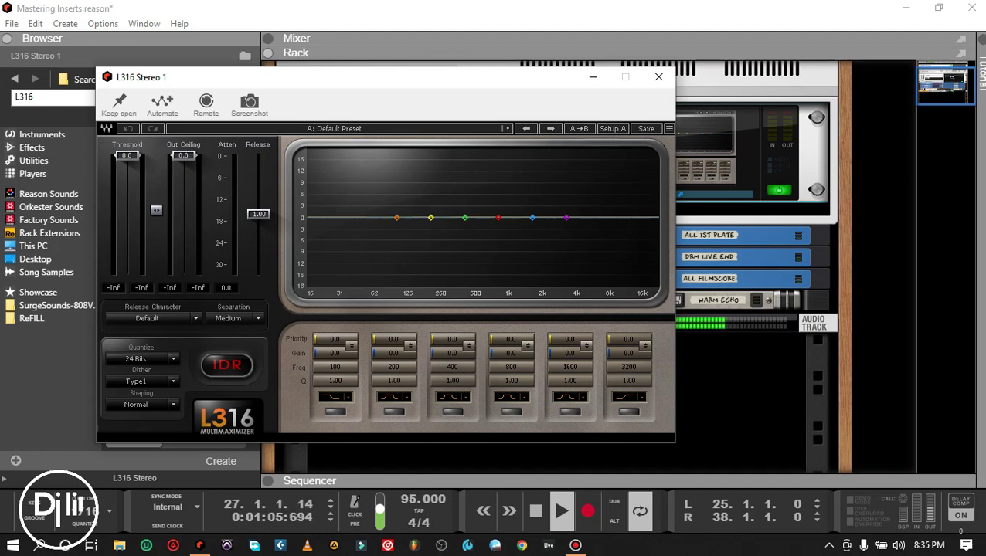
key("space")
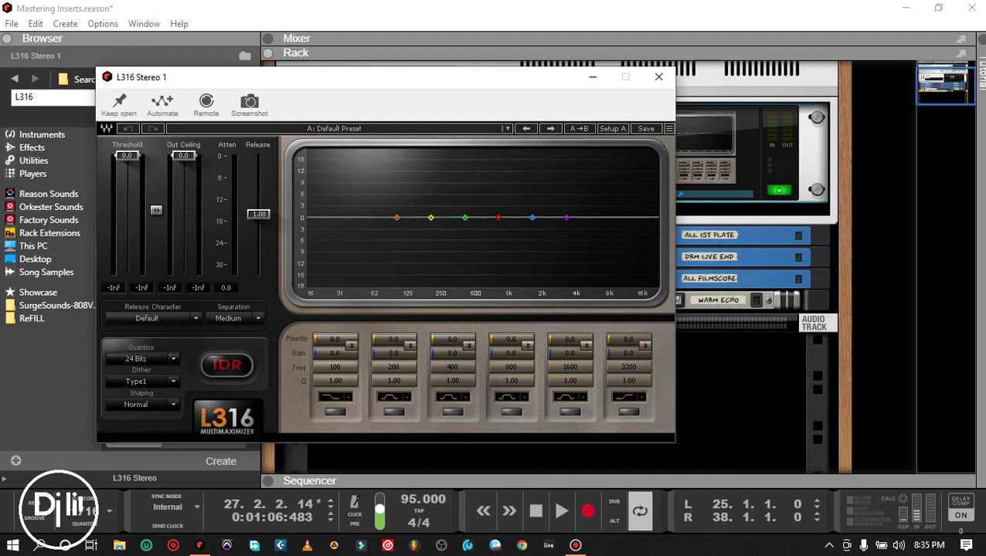
- Turn off the master insert FX bypass, and play the song briefly with the L316 Stereo interface open
left_click_drag(508, 77, 482, 178)
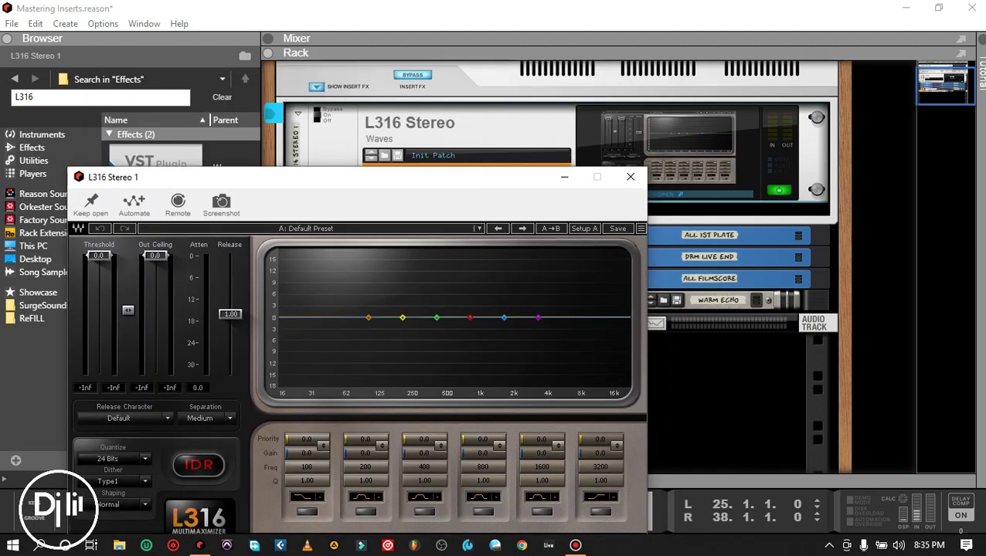
left_click(412, 75)
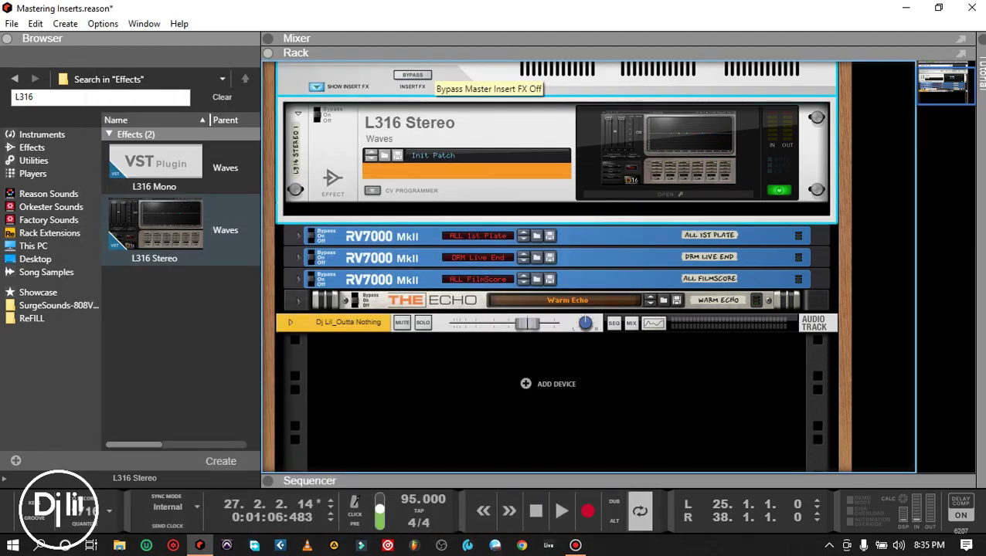
left_click(669, 194)
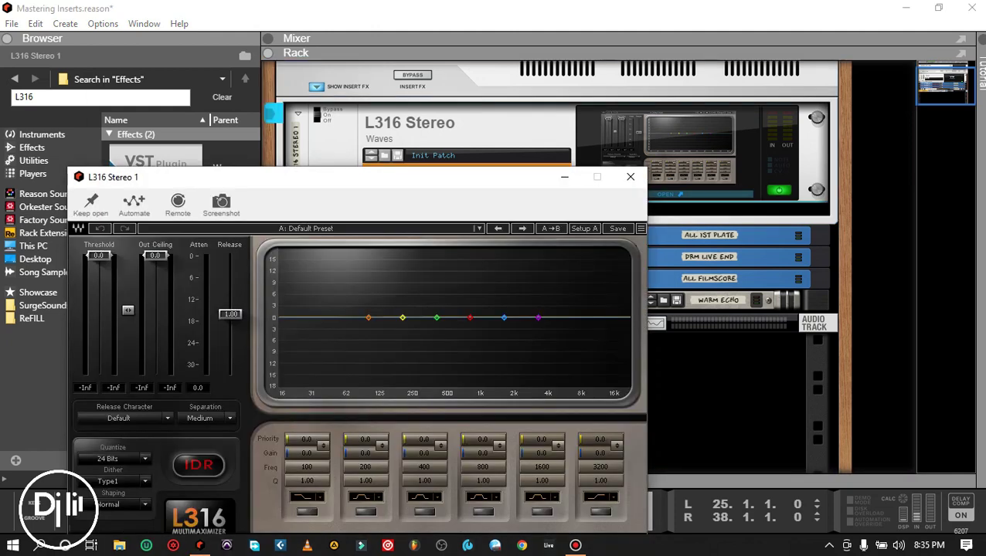
left_click_drag(460, 177, 456, 117)
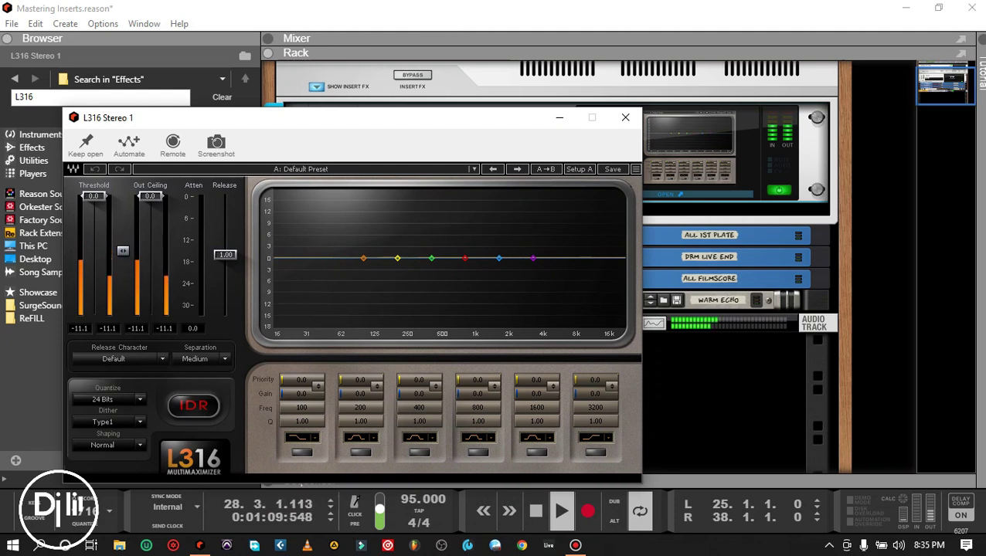
key("space")
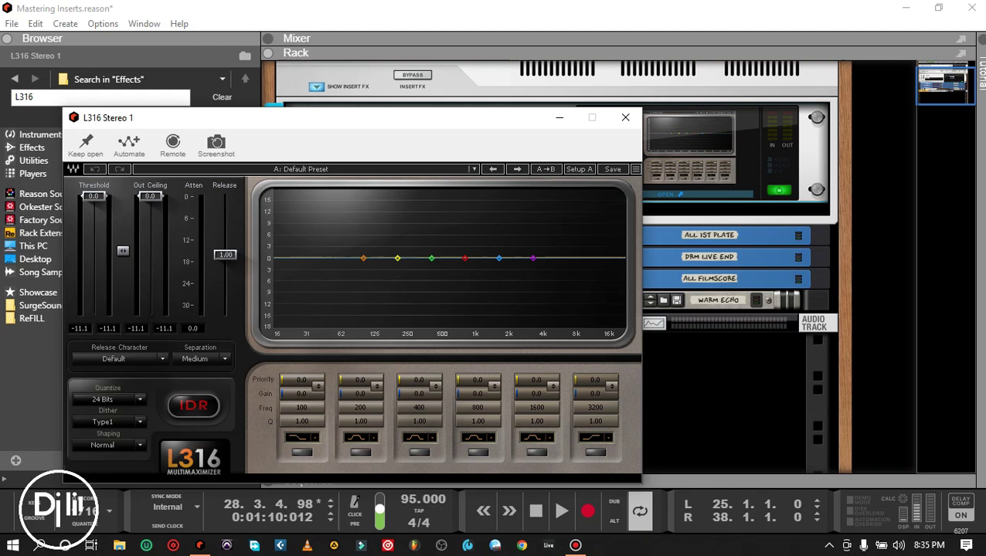
- Load the Enhance 3 mastering factory preset in L316 Stereo
left_click(340, 170)
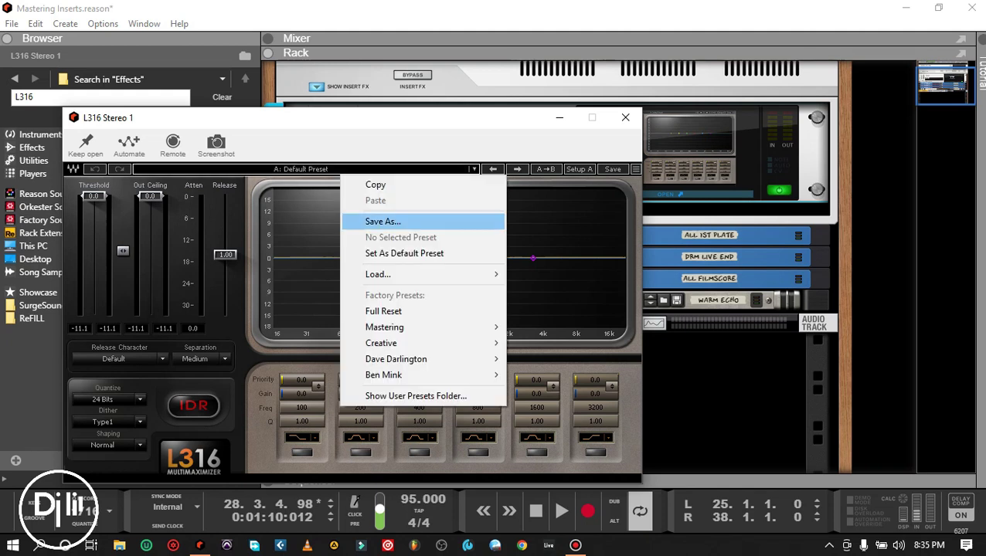
mouse_move(394, 327)
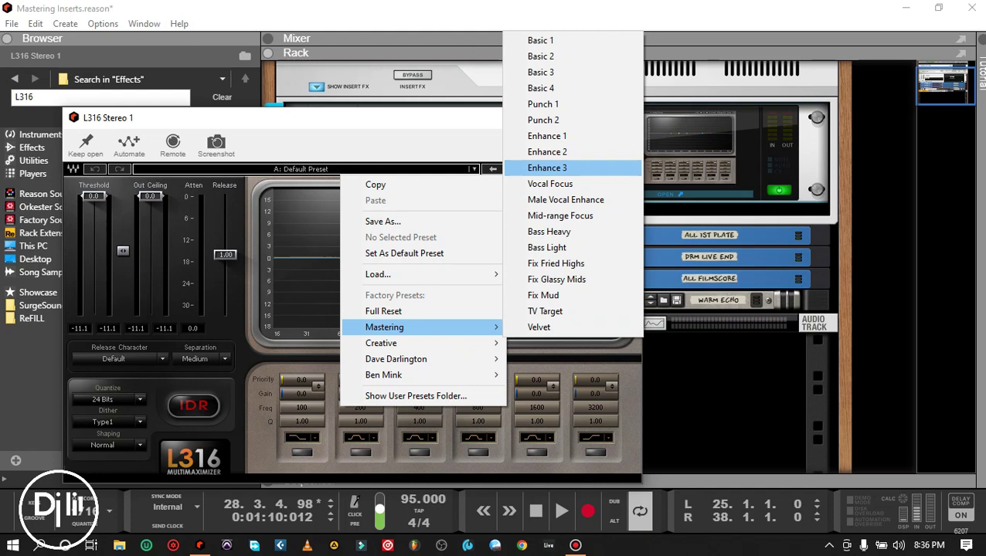
left_click(546, 168)
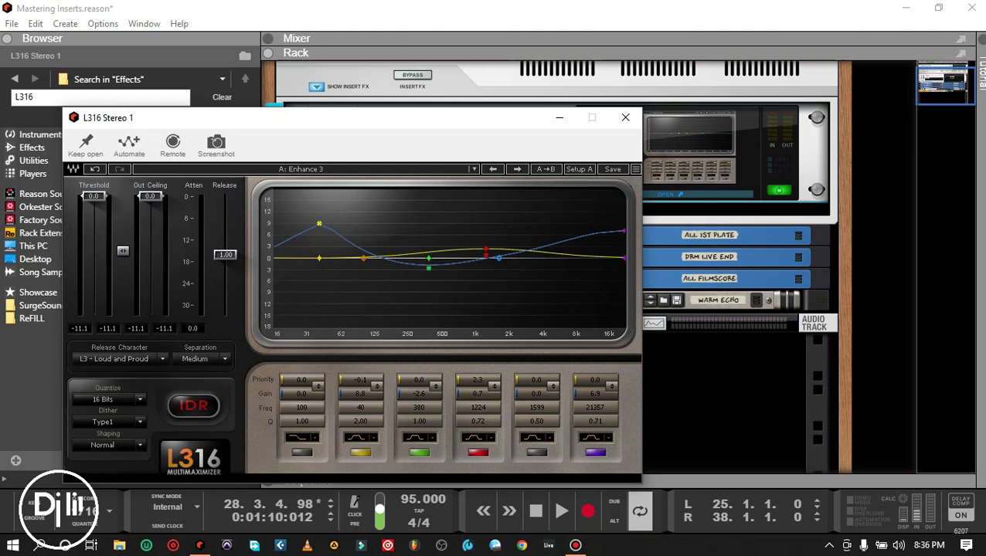
- Lower the 40 Hz band's gain to 3.8 and set the highest band to gain 4.7 at 20013 Hz
left_click_drag(319, 223, 319, 243)
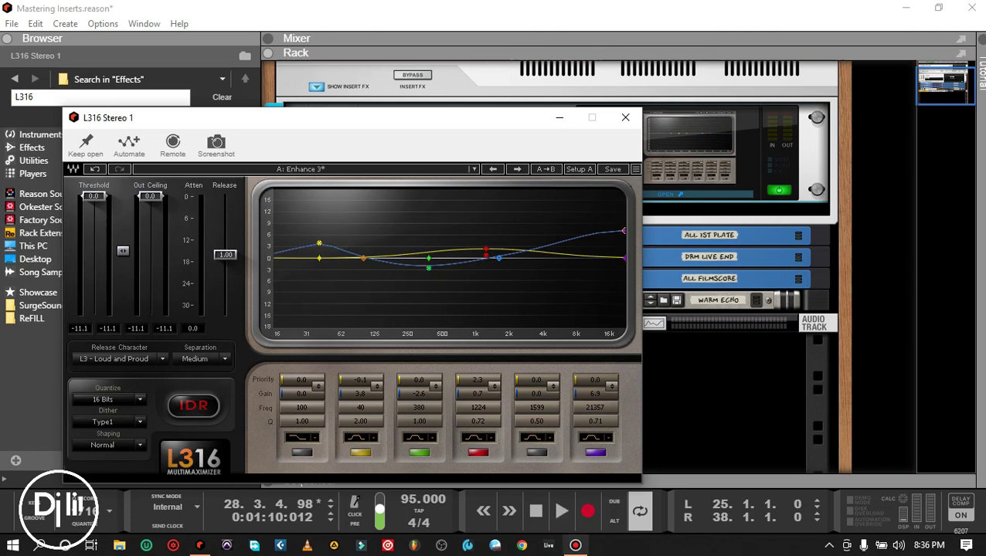
left_click_drag(624, 231, 622, 240)
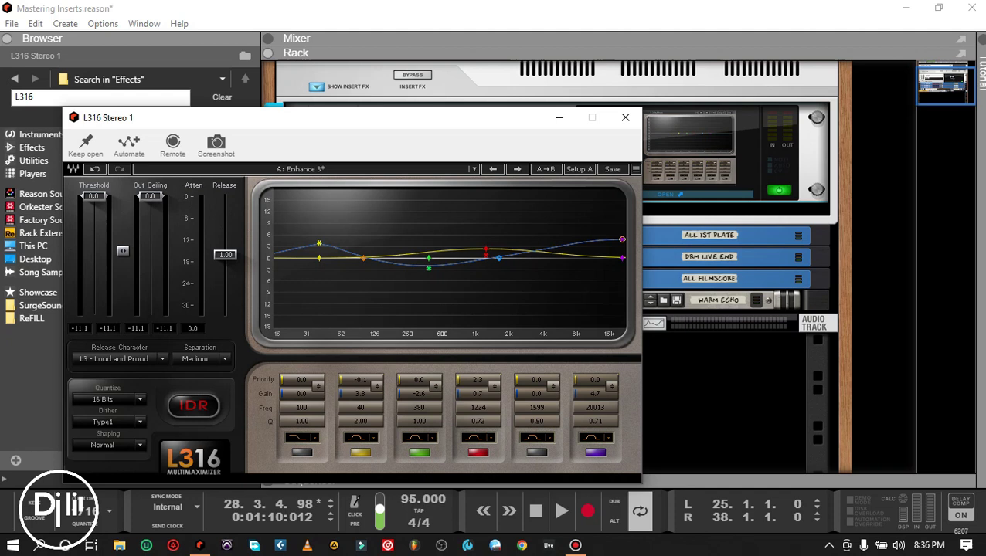
left_click_drag(319, 243, 318, 243)
- Play the song and toggle the master insert FX bypass on and off to compare the sound, and stop playback
key("space")
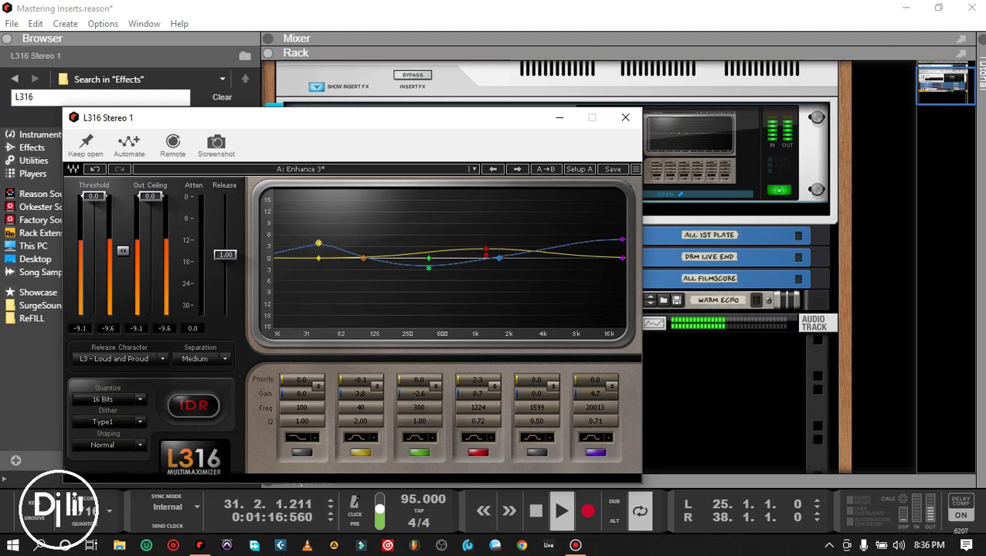
left_click(414, 75)
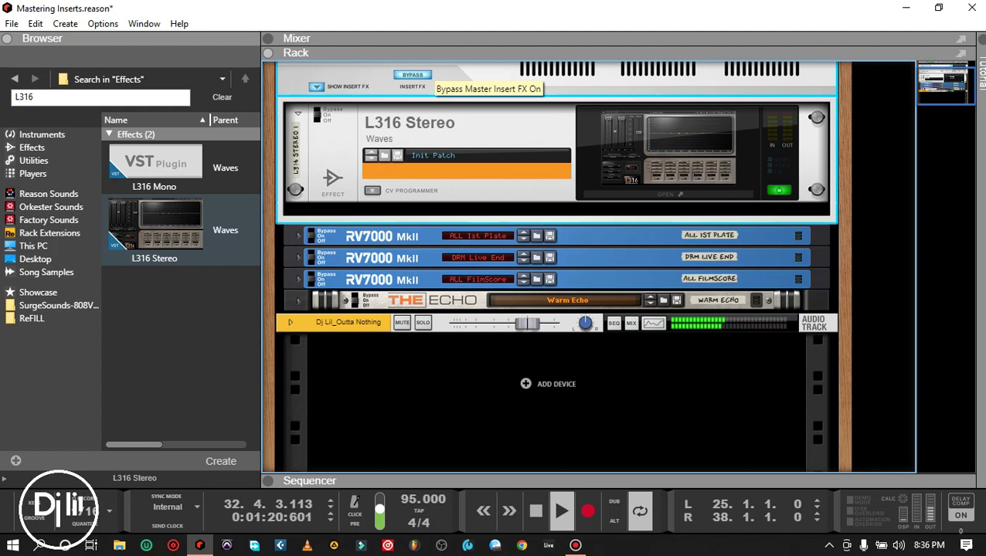
left_click(414, 75)
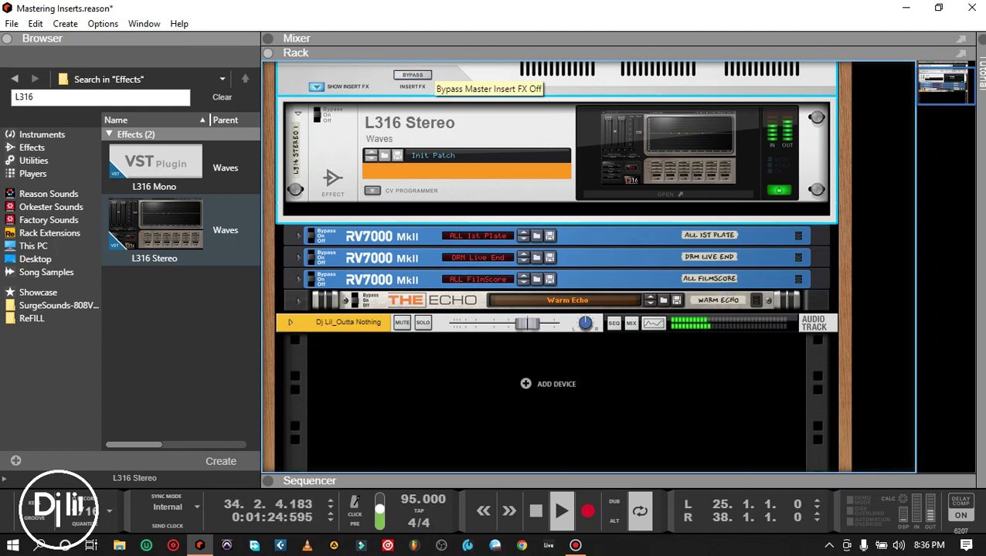
key("space")
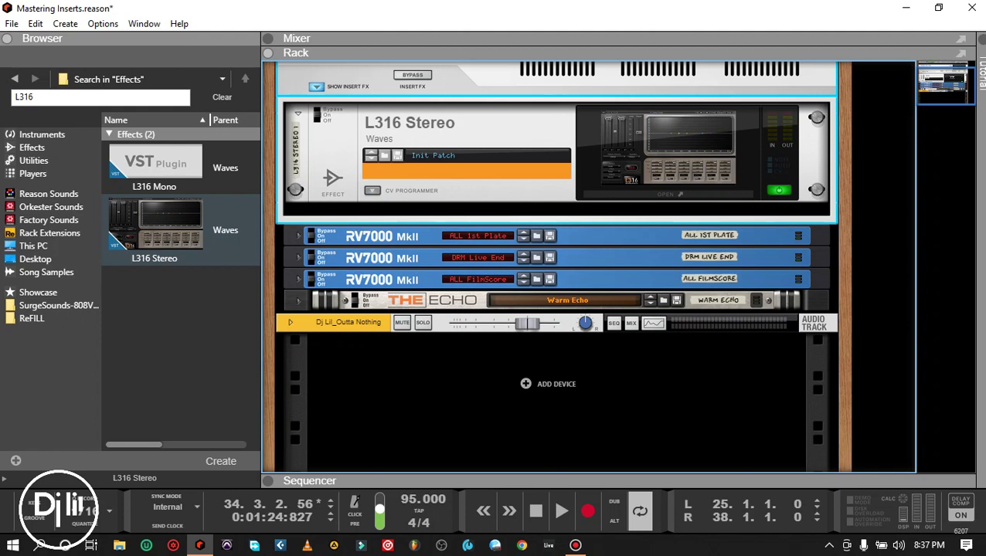
- Play the looped song with the master insert FX bypassed and active to compare the sound, and stop playback
key("space")
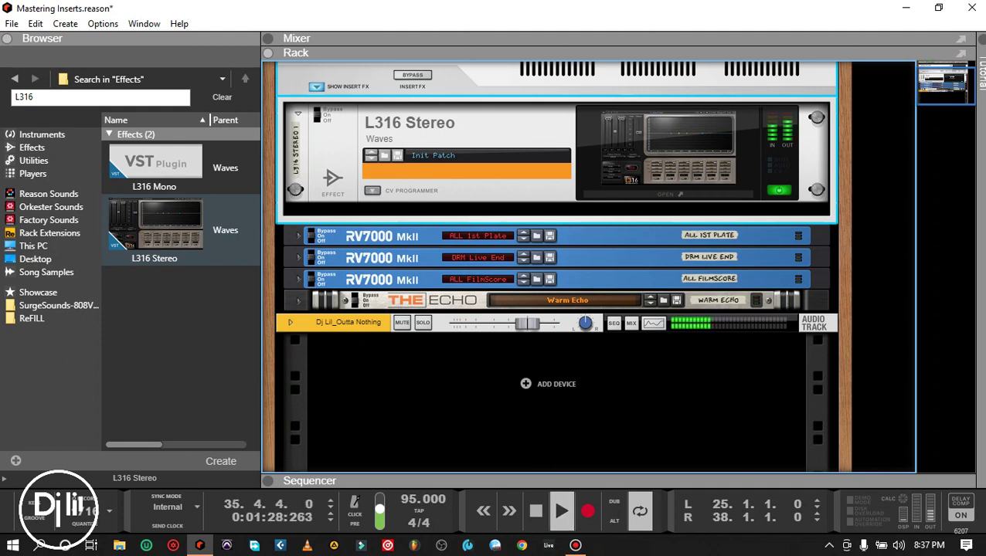
key("space")
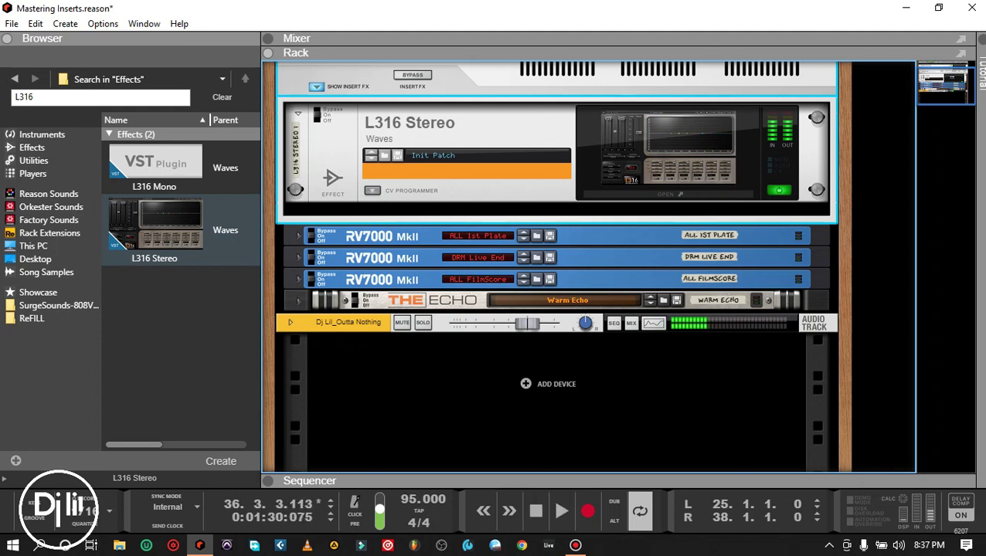
key("shift+Return")
left_click(411, 75)
key("space")
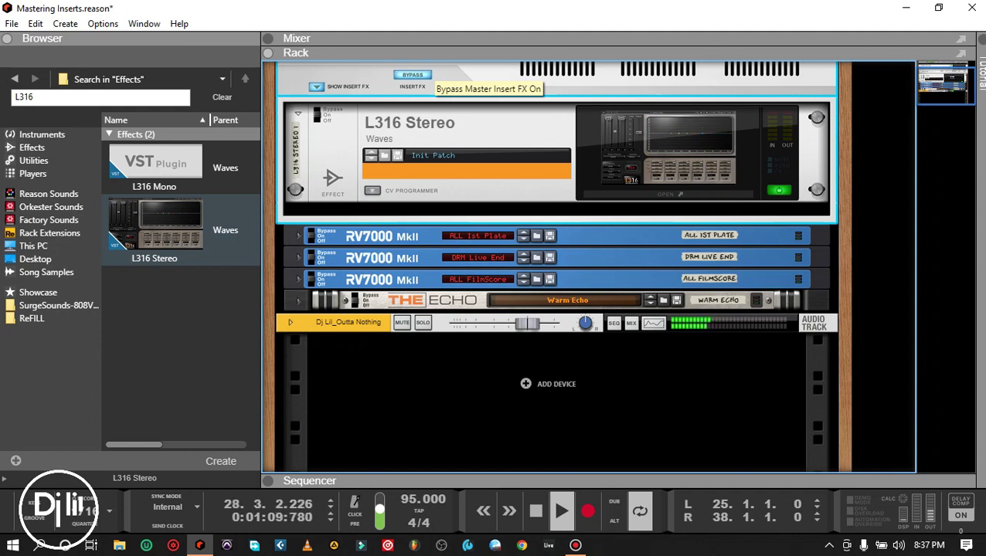
left_click(411, 75)
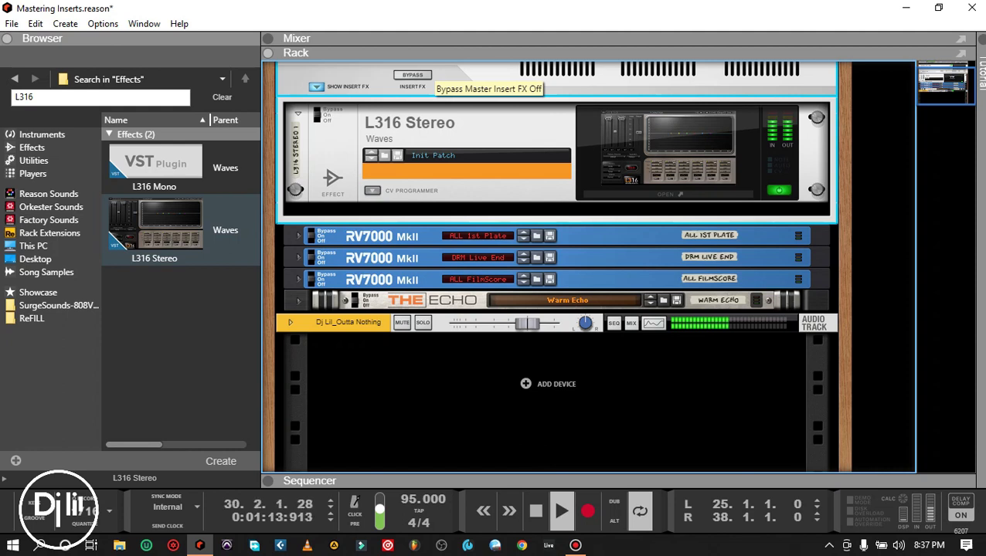
key("space")
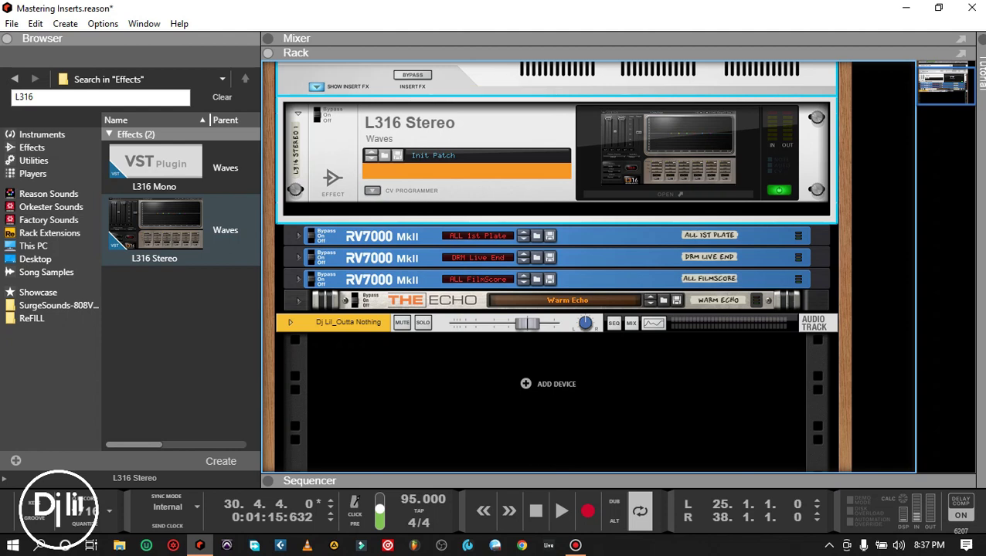
- Search the effects for "ozo" and add Ozone Pro below L316 Stereo in the master inserts
left_click(495, 127)
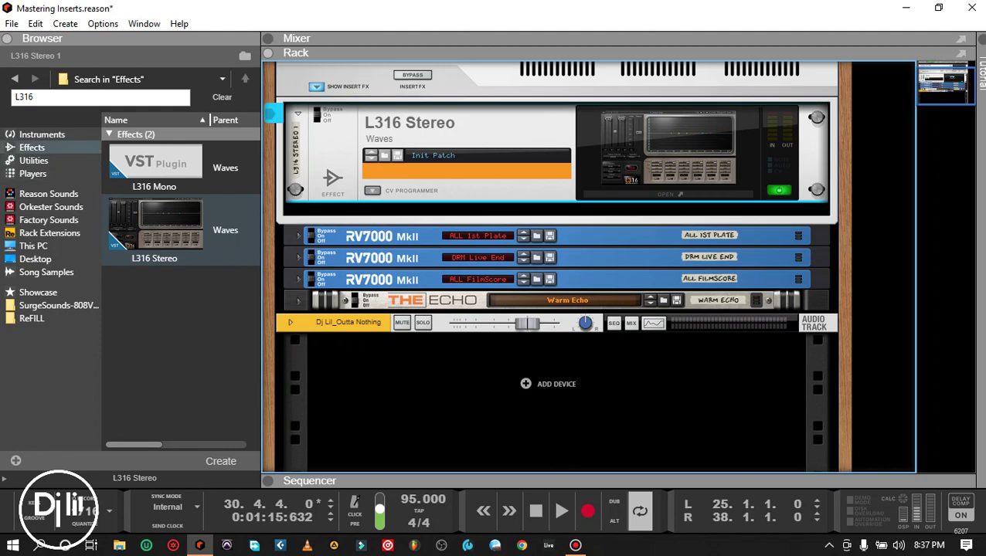
left_click(32, 147)
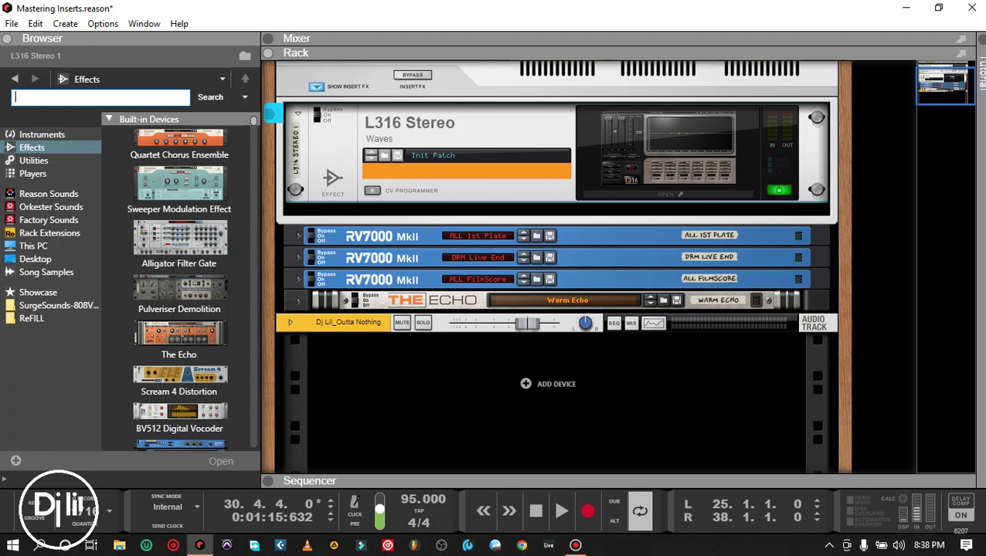
type("ozo")
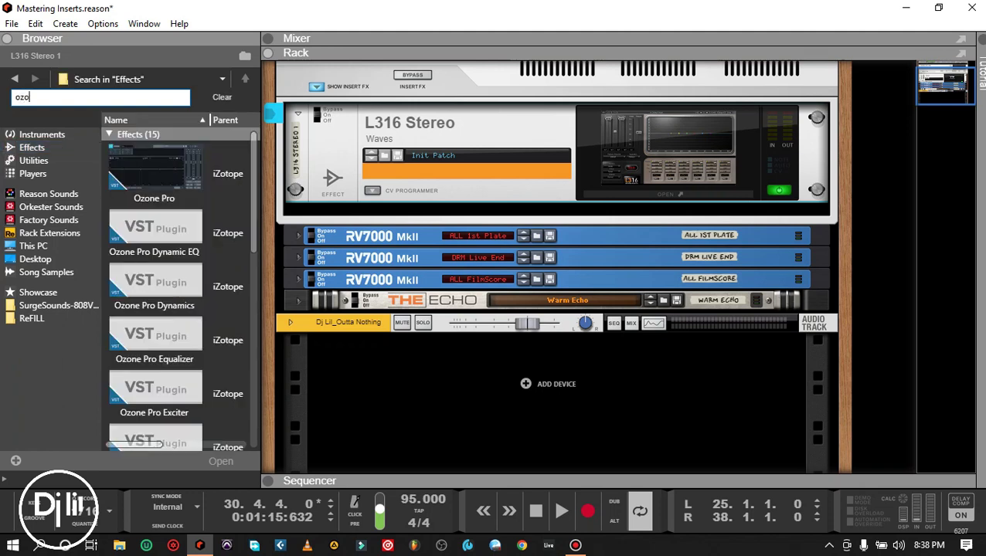
left_click(154, 173)
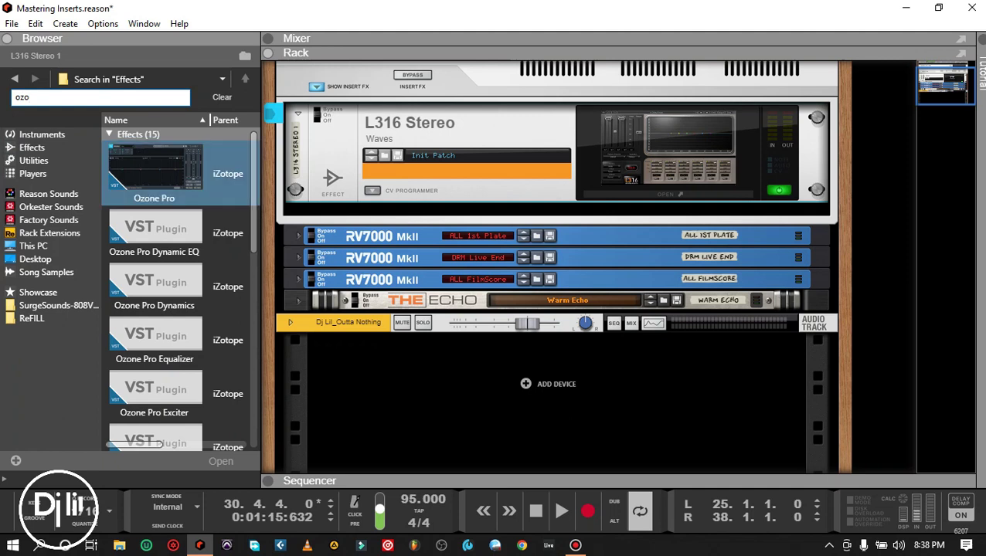
mouse_move(155, 174)
left_mouse_down()
mouse_move(336, 185)
mouse_move(413, 199)
mouse_move(417, 210)
mouse_move(454, 173)
left_mouse_up()
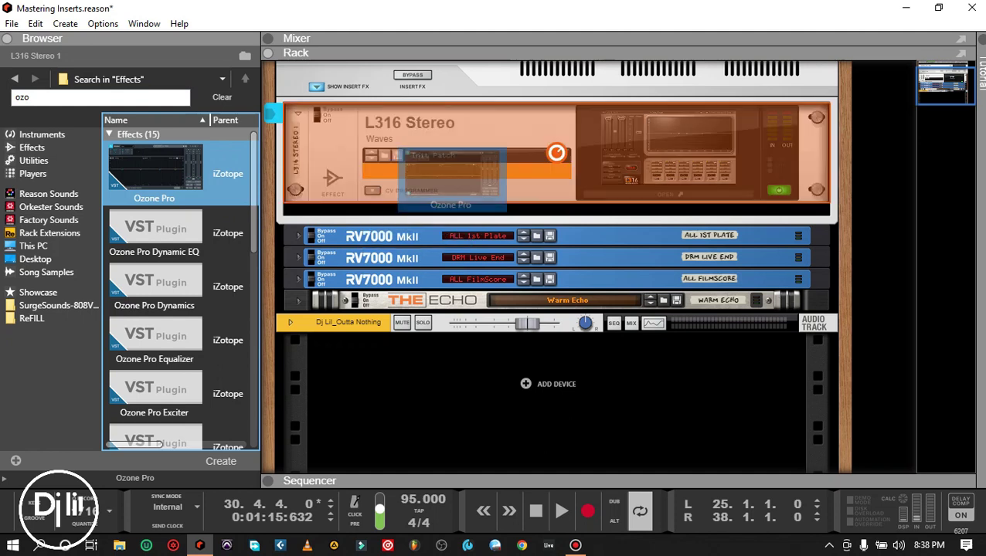
left_click_drag(454, 172, 463, 212)
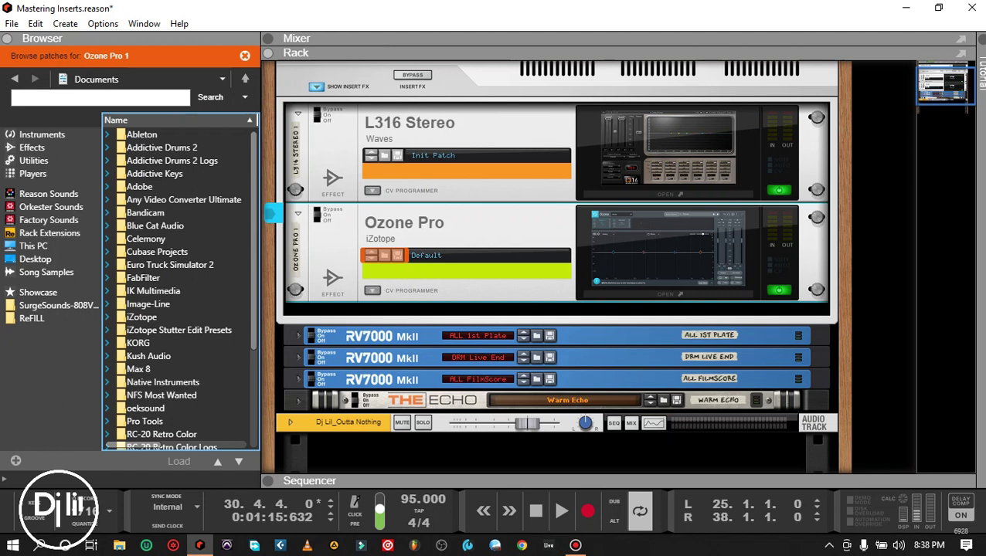
- In Ozone Pro's Maximizer, set the ceiling to -0.5 dB, threshold to -9.6 dB and character to 1.35 while auditioning the song
key("space")
left_click(669, 292)
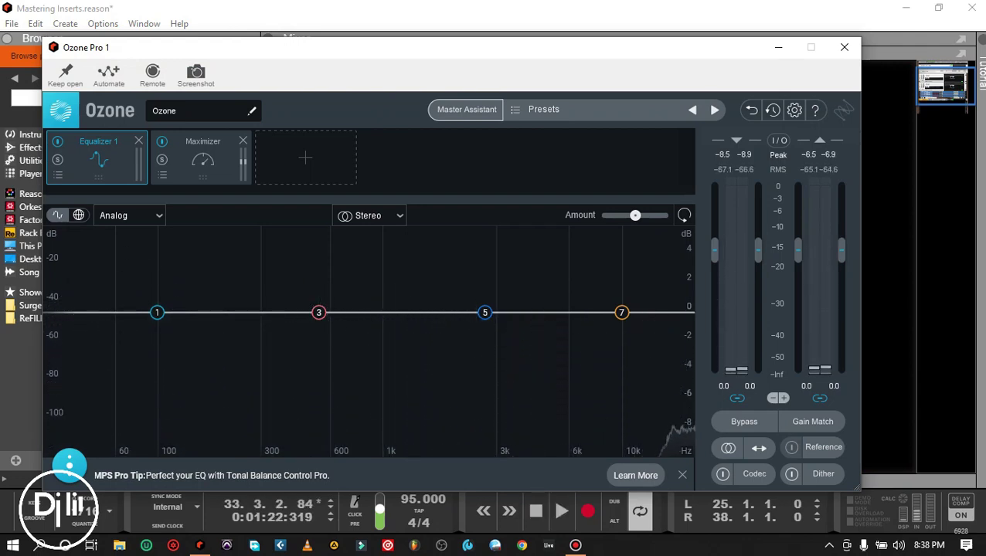
left_click(202, 159)
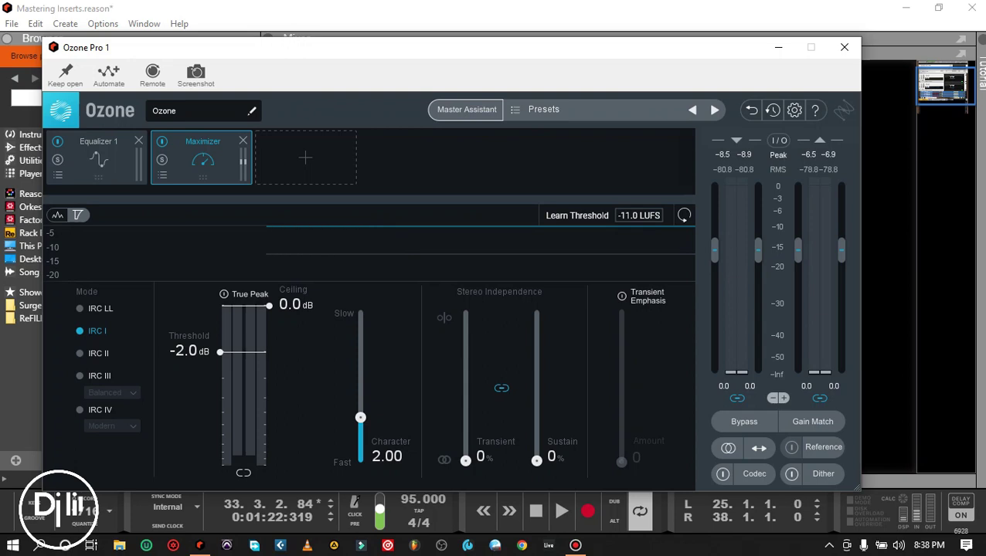
left_click_drag(268, 306, 268, 320)
left_click_drag(219, 352, 220, 424)
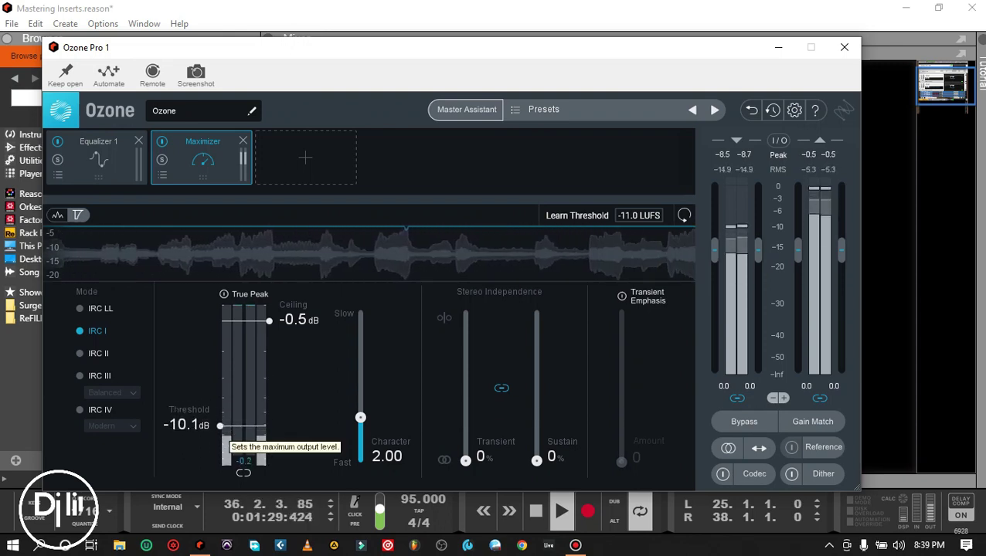
left_click_drag(219, 425, 220, 422)
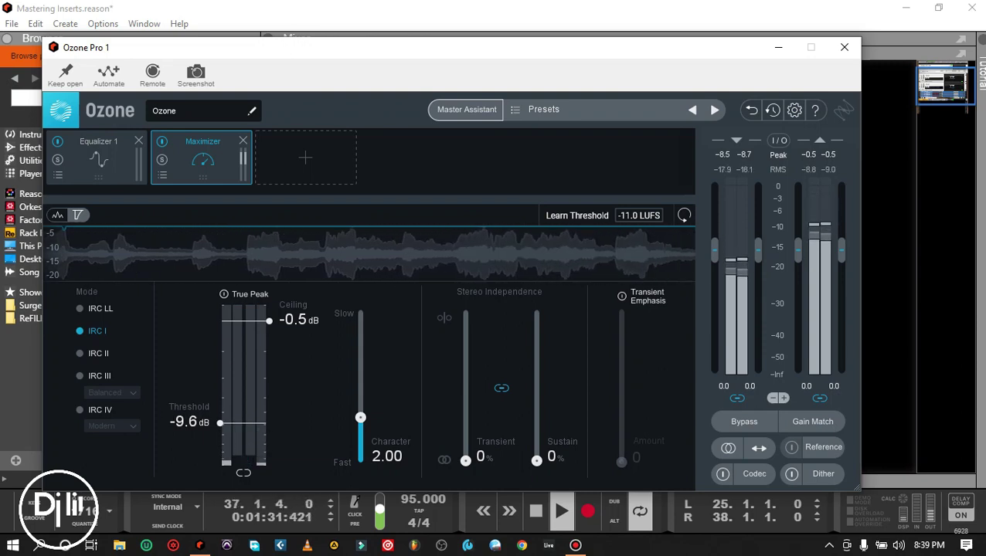
left_click_drag(359, 417, 360, 430)
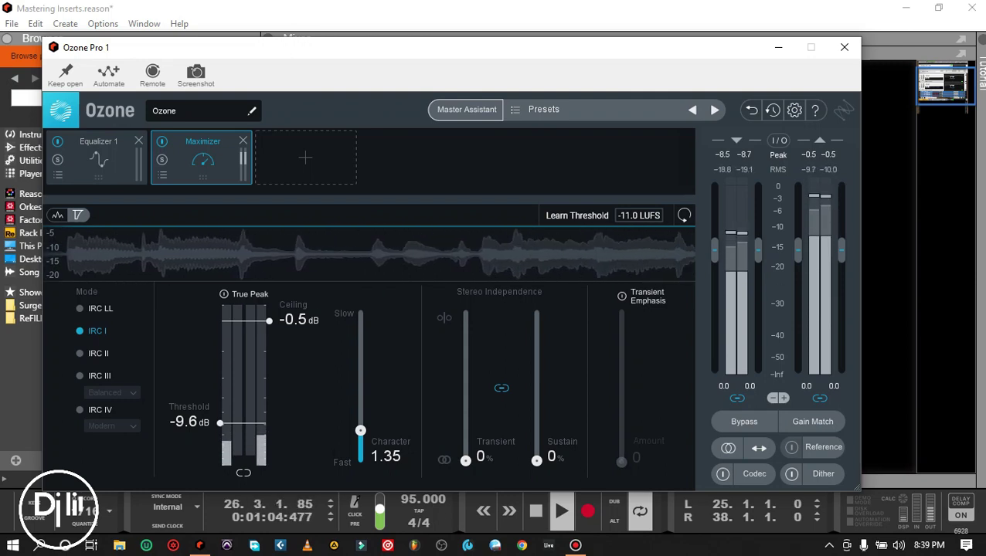
key("space")
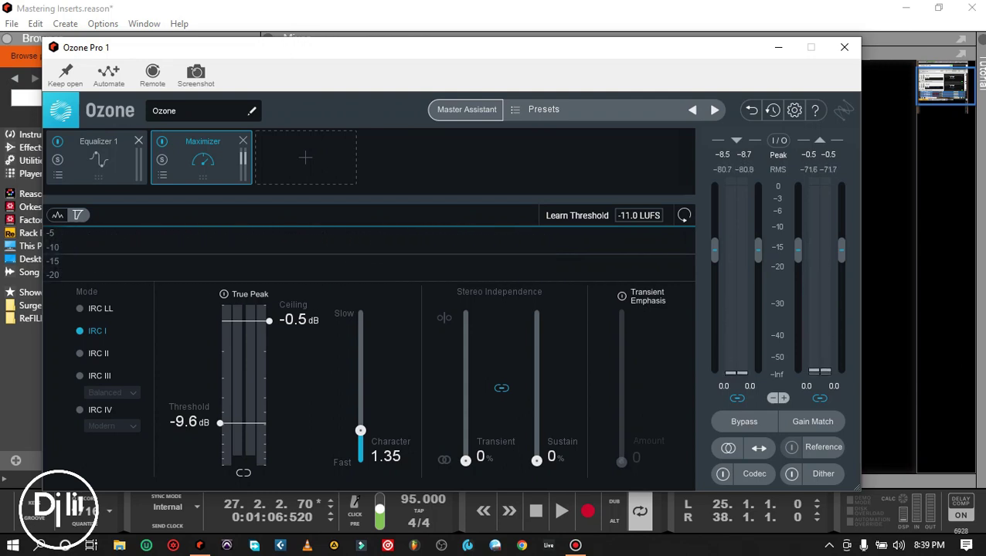
- Replace Ozone's Equalizer 1 module with Master Rebalance, placed ahead of the Maximizer
left_click(138, 141)
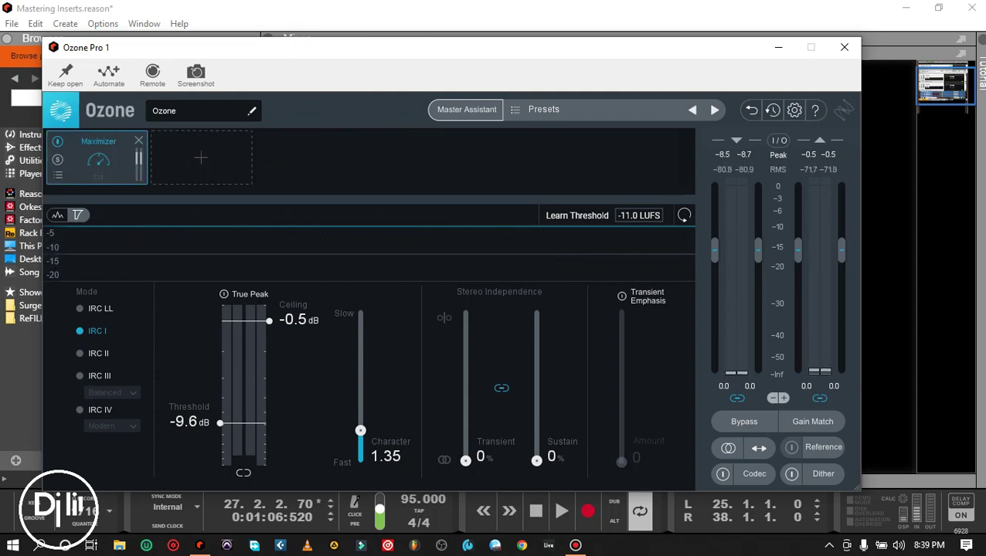
left_click(201, 157)
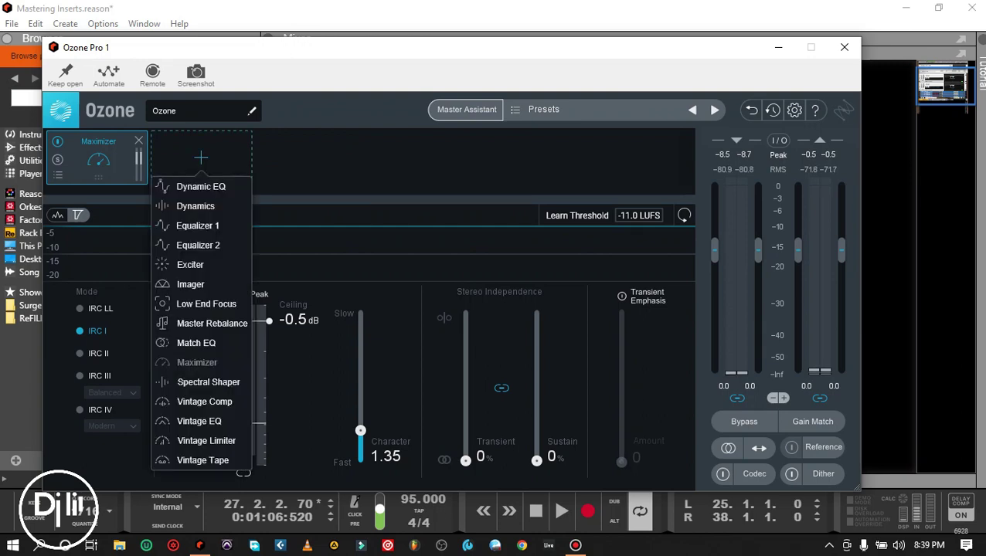
left_click(212, 323)
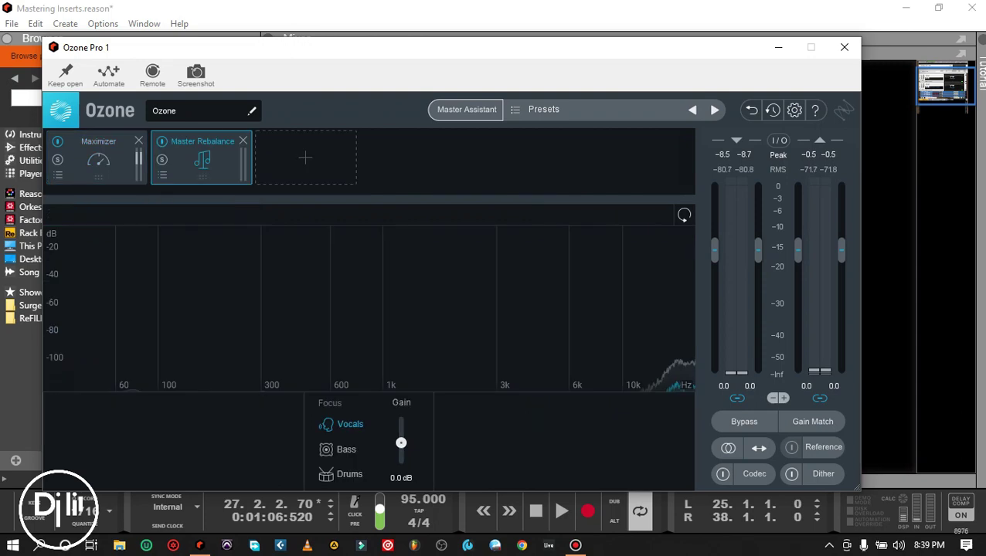
left_click_drag(203, 158, 98, 159)
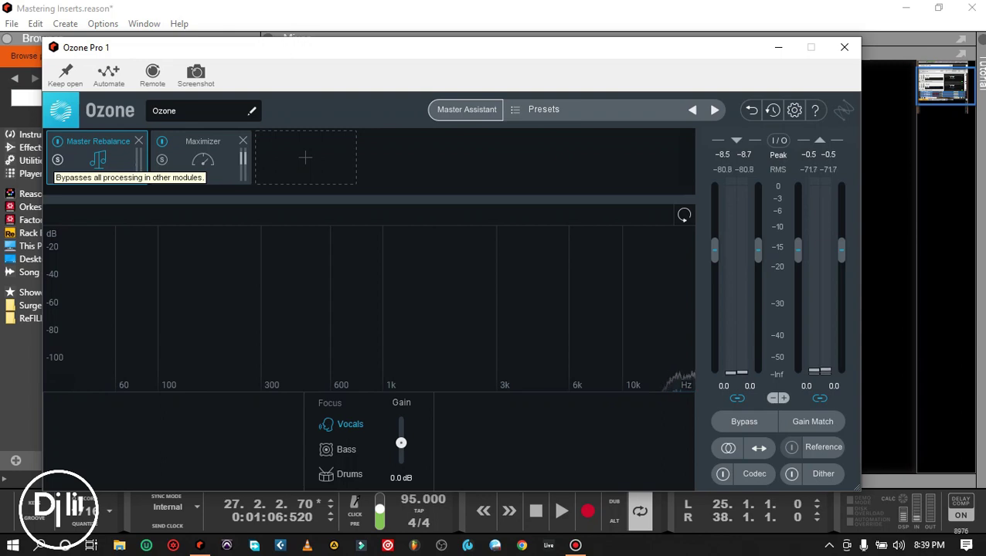
- Raise the Master Rebalance vocals gain to 3.6 dB during playback, stop the song and close the Ozone Pro interface
left_click(556, 506)
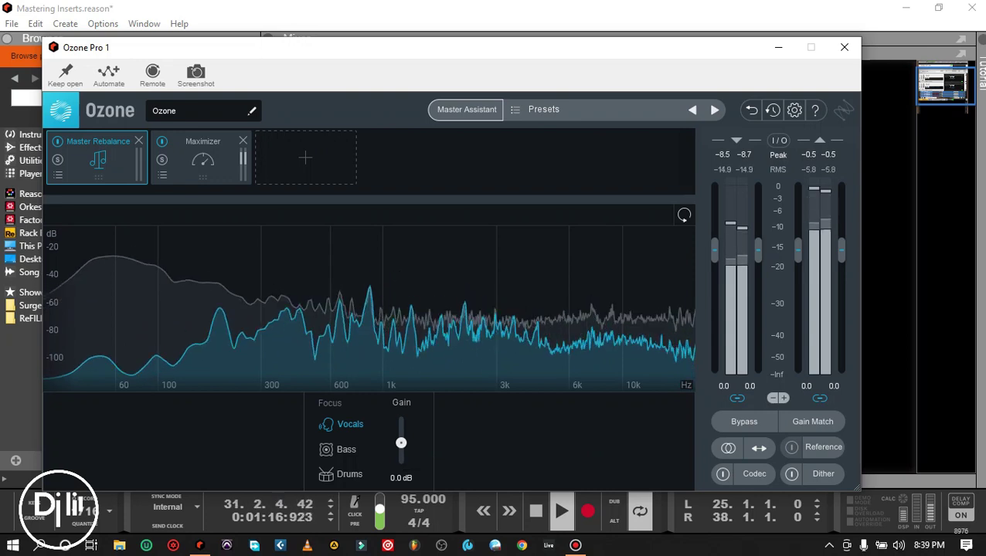
left_click_drag(401, 443, 401, 436)
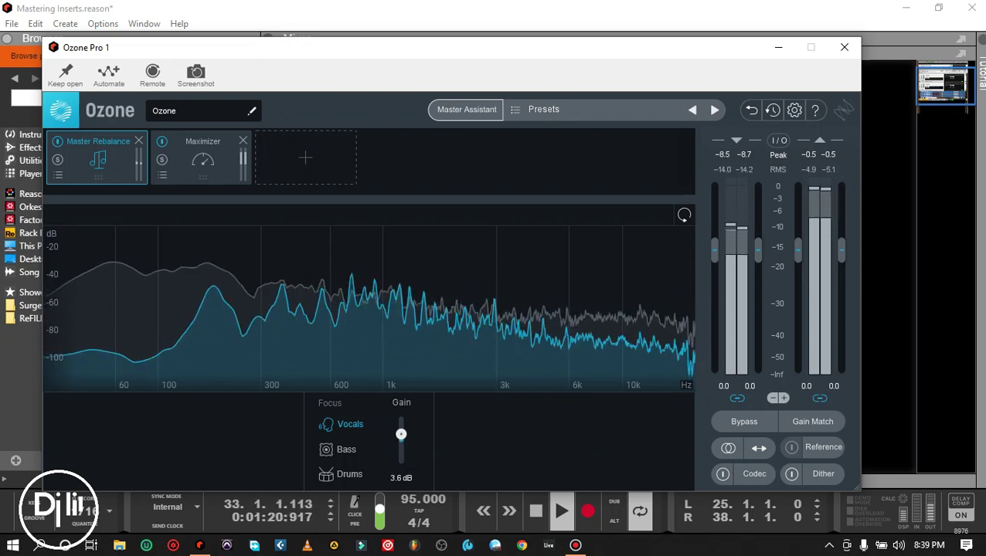
left_click_drag(401, 436, 400, 434)
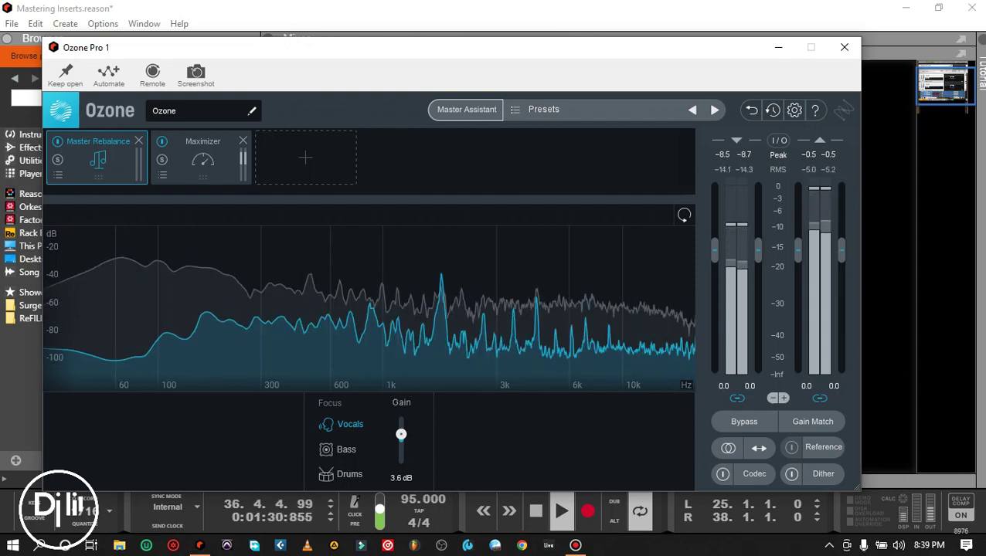
key("space")
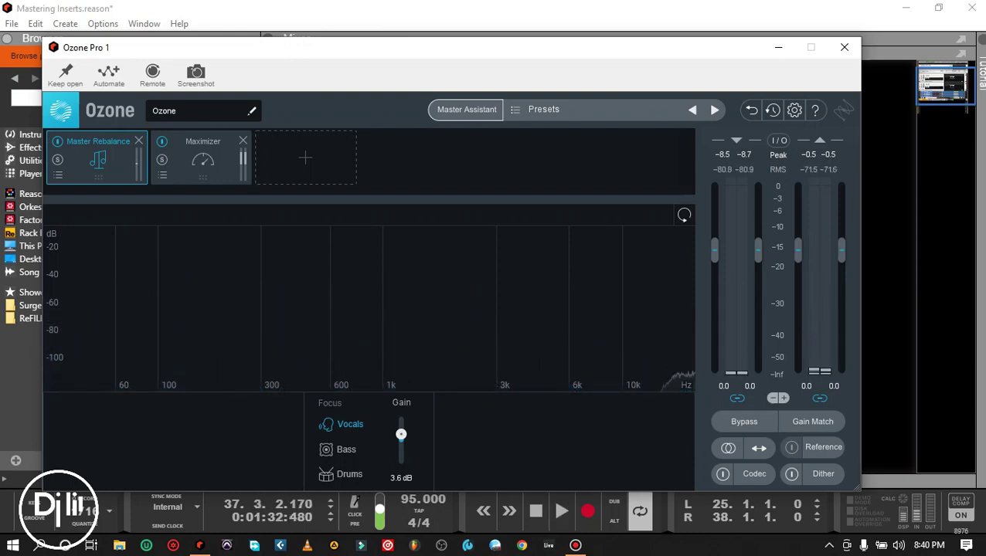
left_click(844, 47)
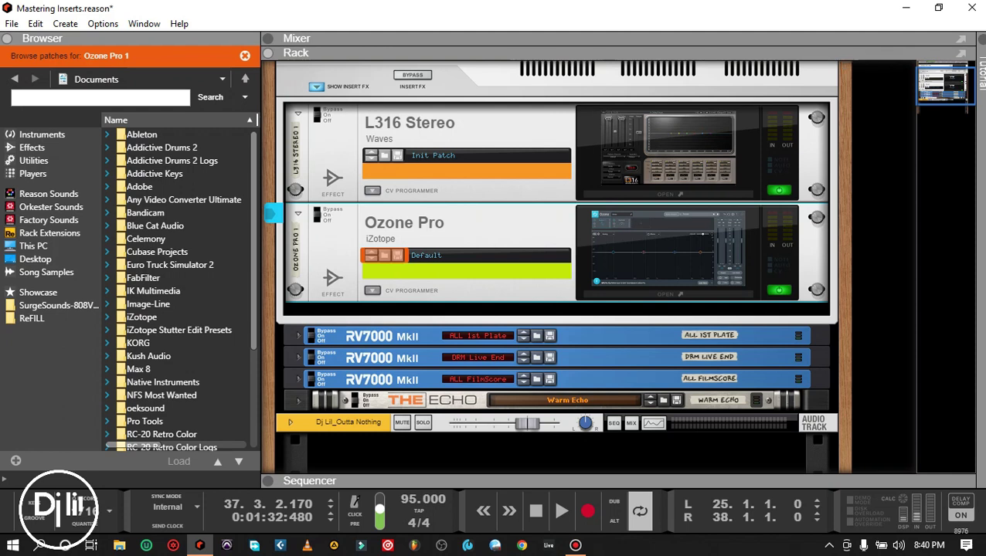
- Fold the L316 Stereo and Ozone Pro devices in the rack, and unfold both again
left_click(298, 214)
left_click(298, 114)
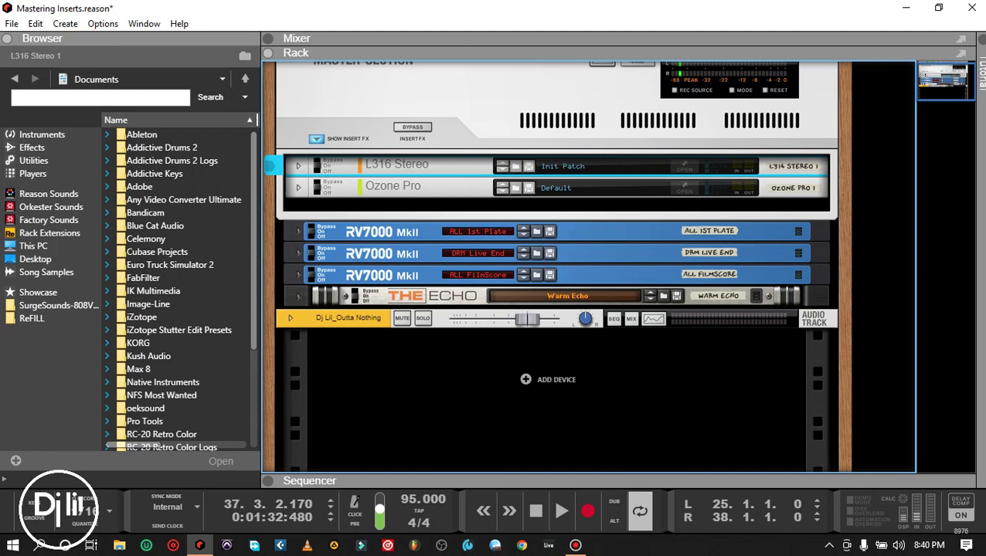
left_click(556, 206)
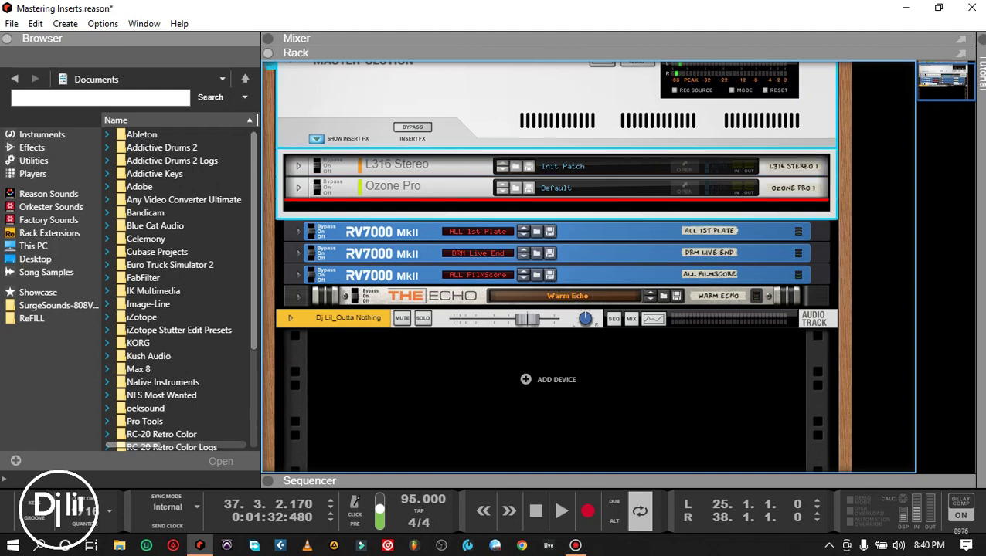
left_click(455, 188)
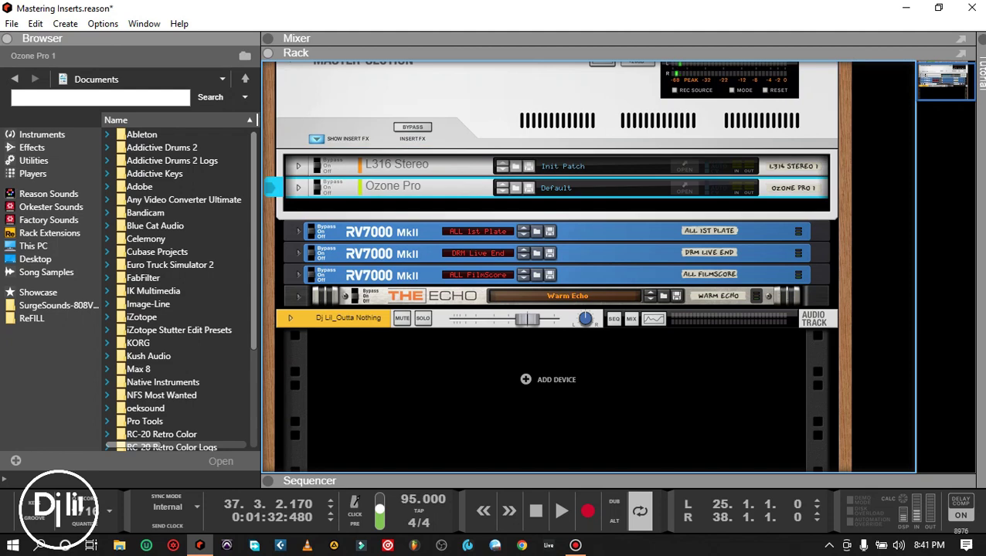
left_click(298, 188)
left_click(298, 166)
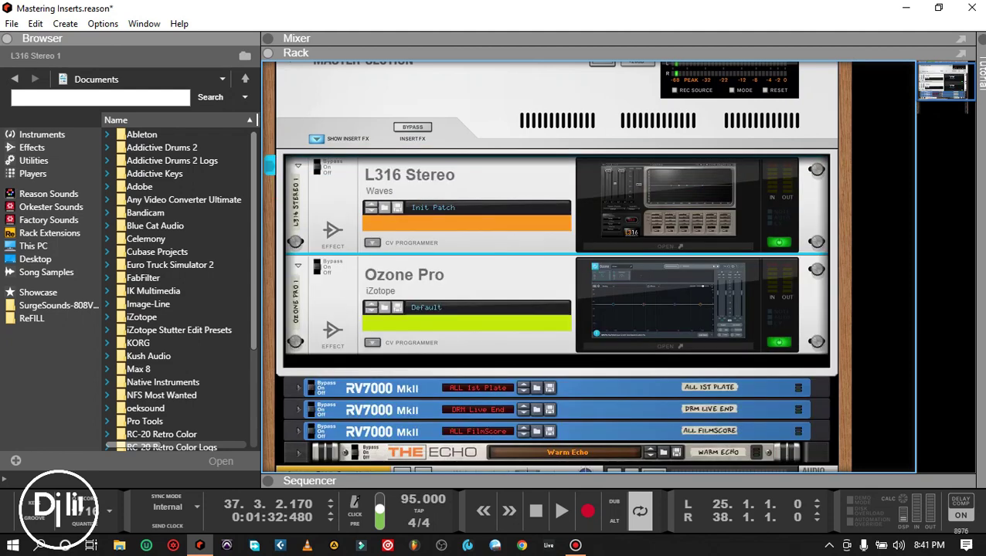
- Combine the L316 Stereo and Ozone Pro master inserts into one Combinator
left_click(479, 282, "shift")
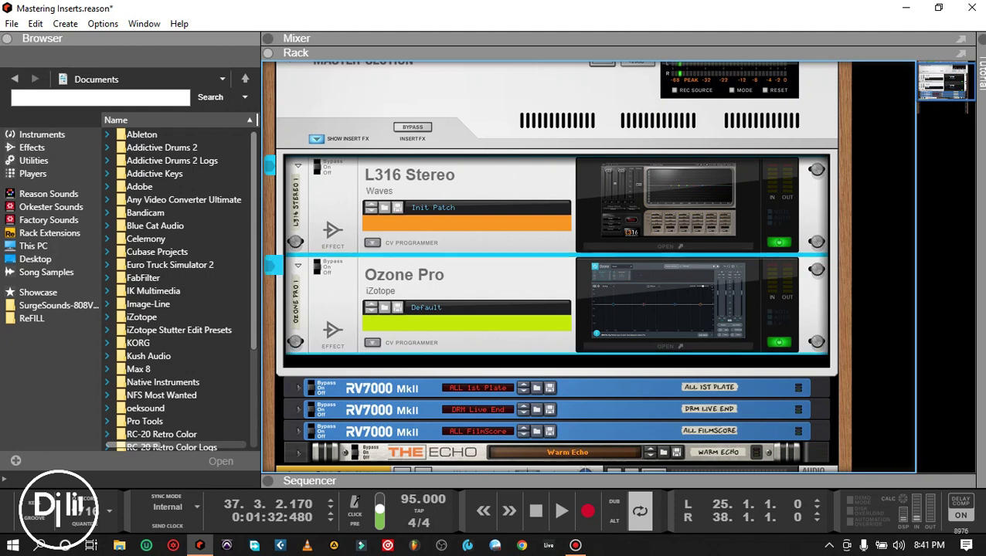
right_click(479, 282)
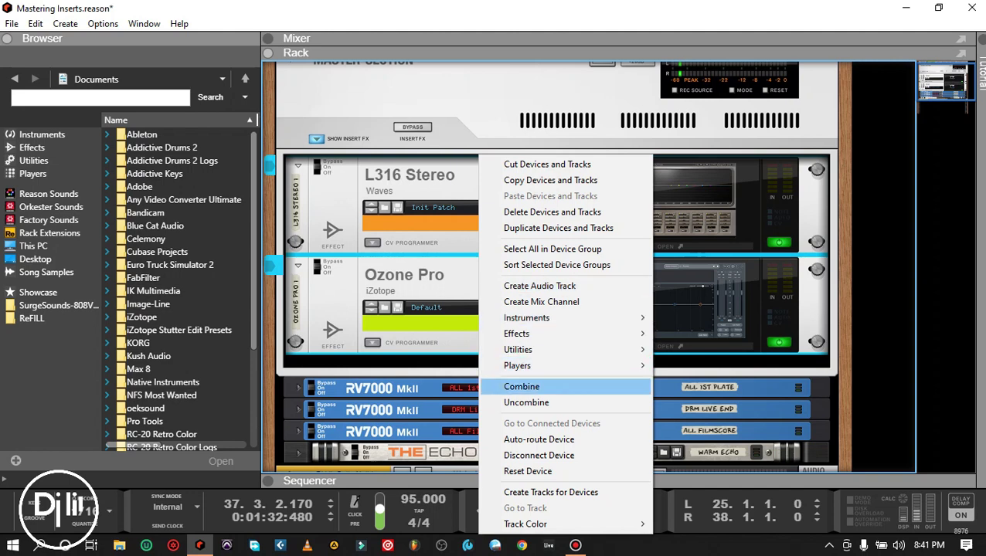
left_click(521, 387)
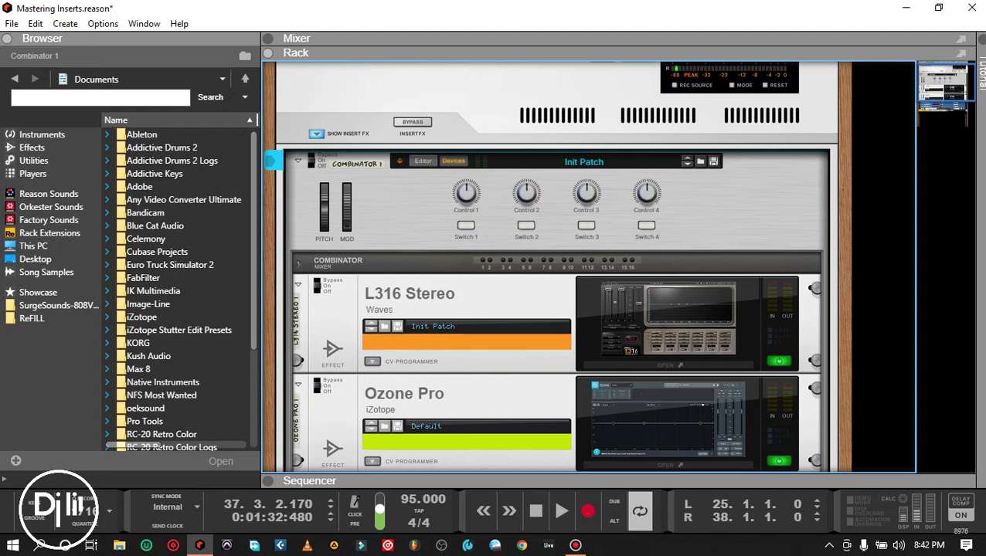
- Open the Combinator's Editor in Configure mode and delete all the default wheels, knobs and switches from its panel
left_click(422, 161)
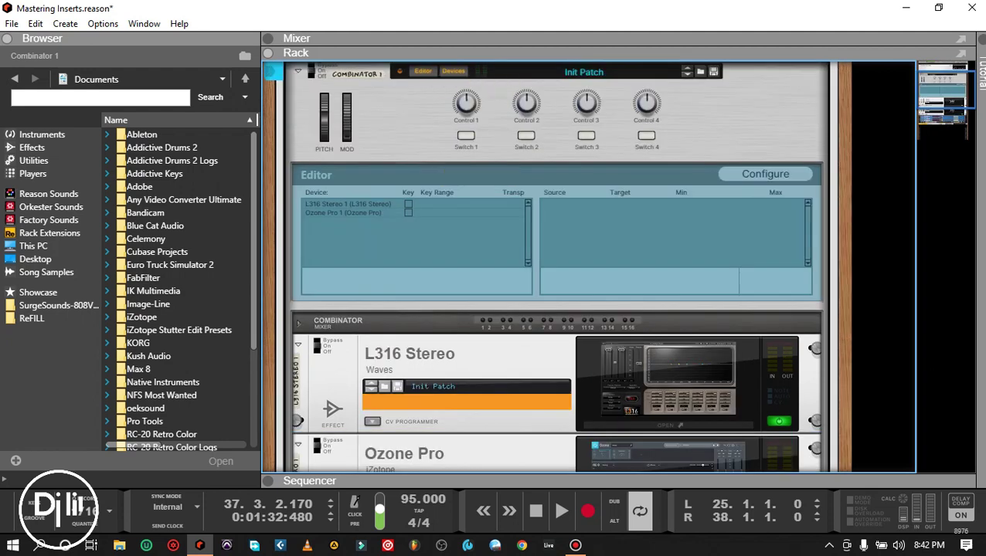
left_click(765, 174)
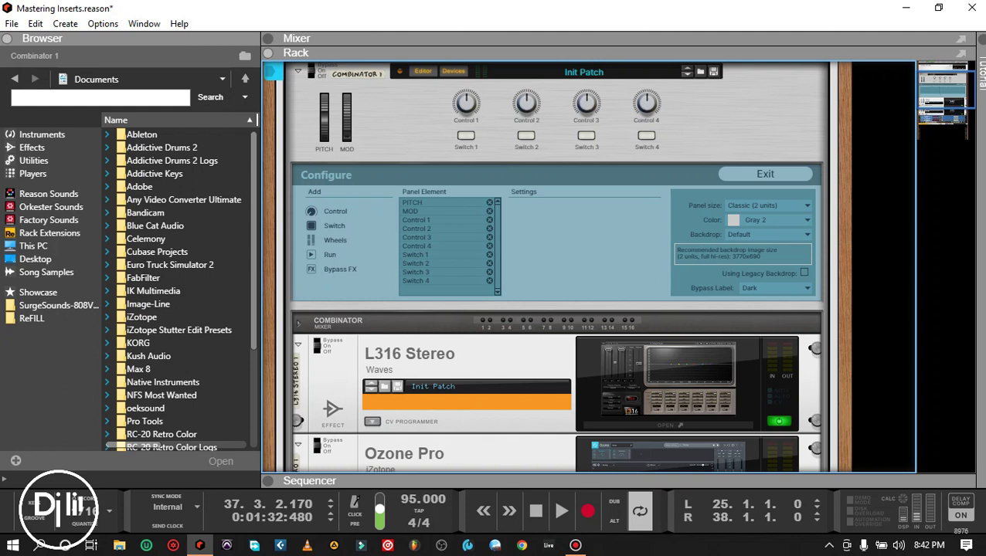
left_click_drag(741, 97, 327, 137)
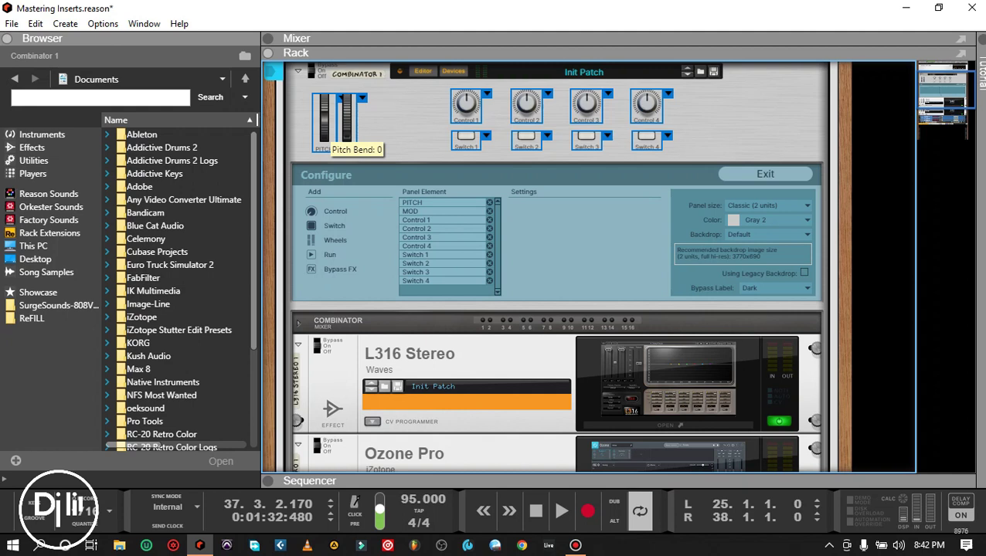
key("Delete")
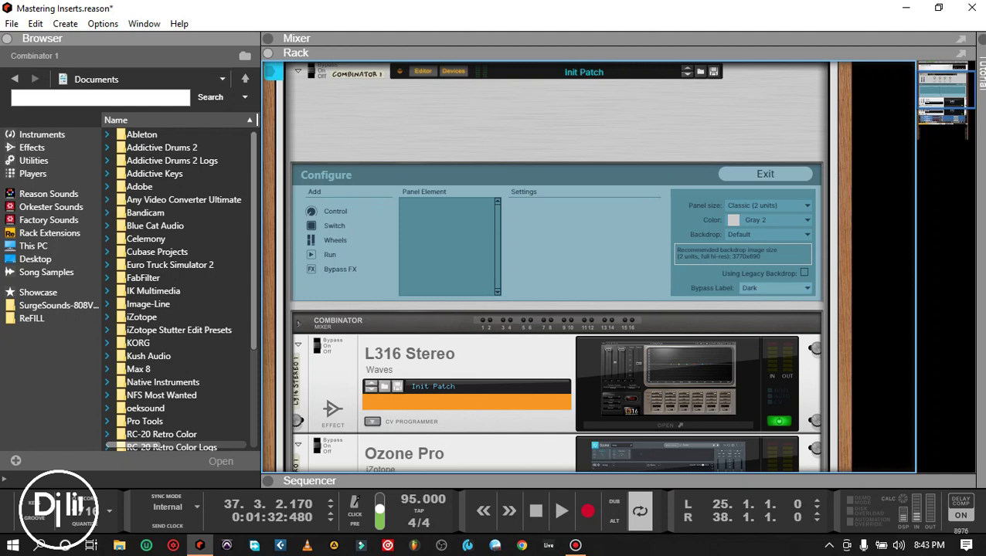
- Set the Combinator panel's color to Orange and its backdrop to None
left_click(768, 219)
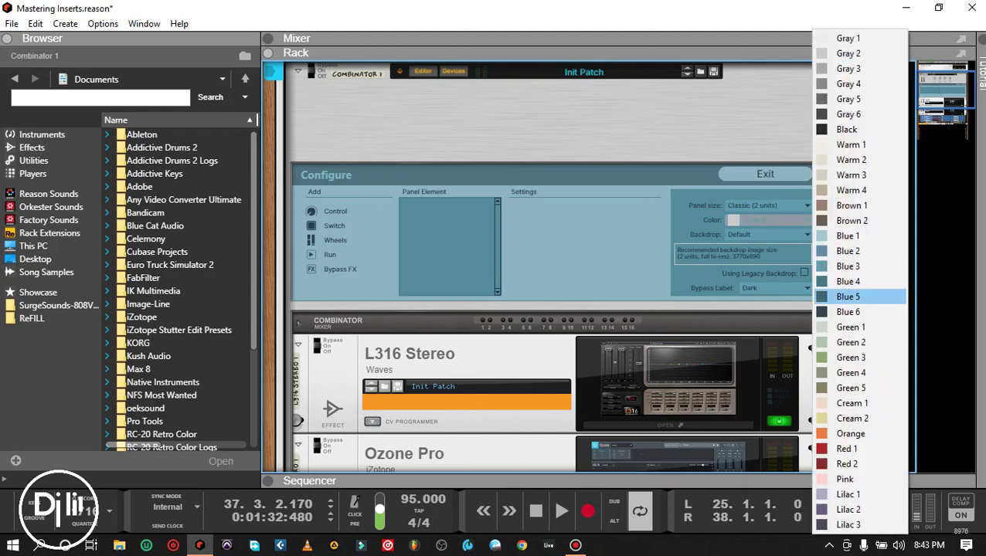
left_click(850, 433)
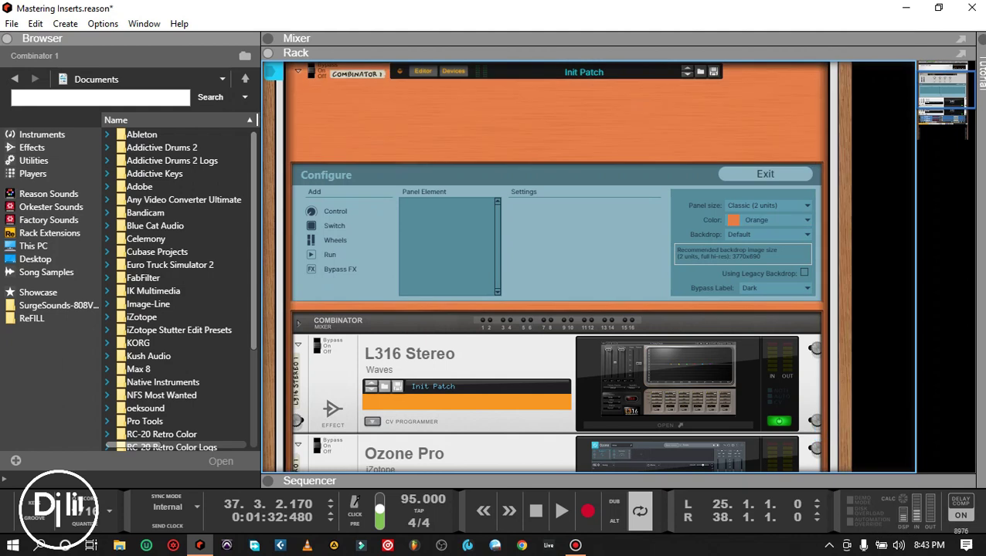
left_click(768, 234)
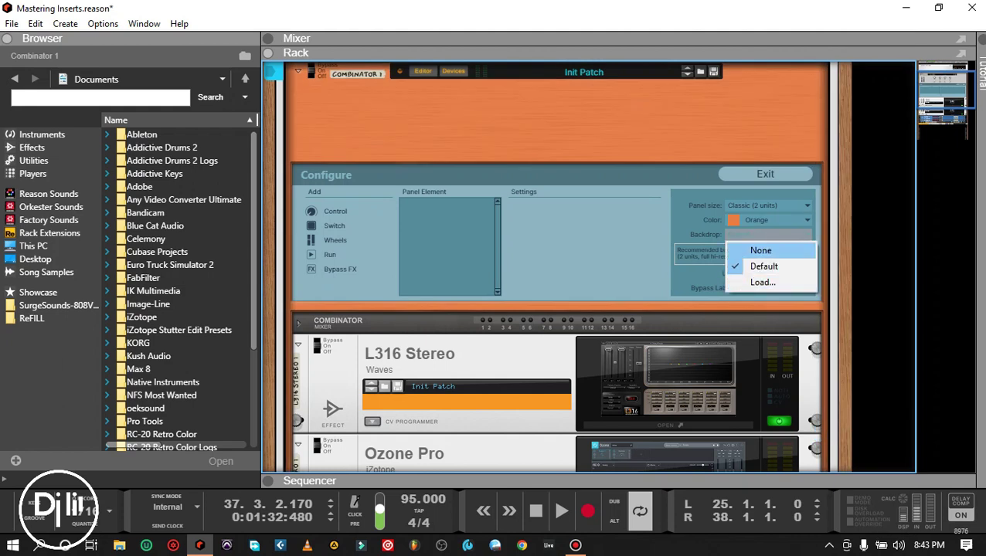
left_click(761, 250)
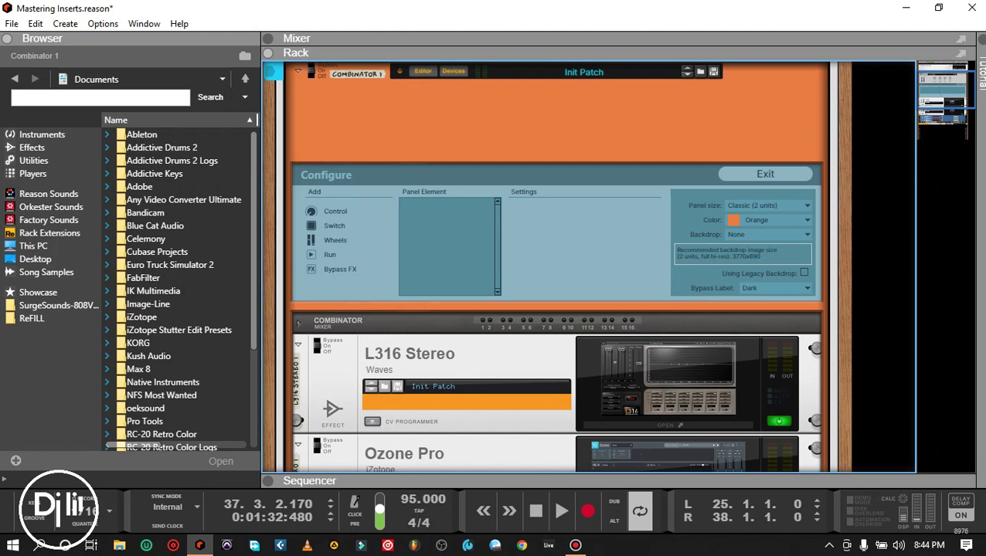
- In L316 Stereo, set the yellow low band to 37 Hz with 3.3 gain and slightly lower the purple high band
left_click(668, 425)
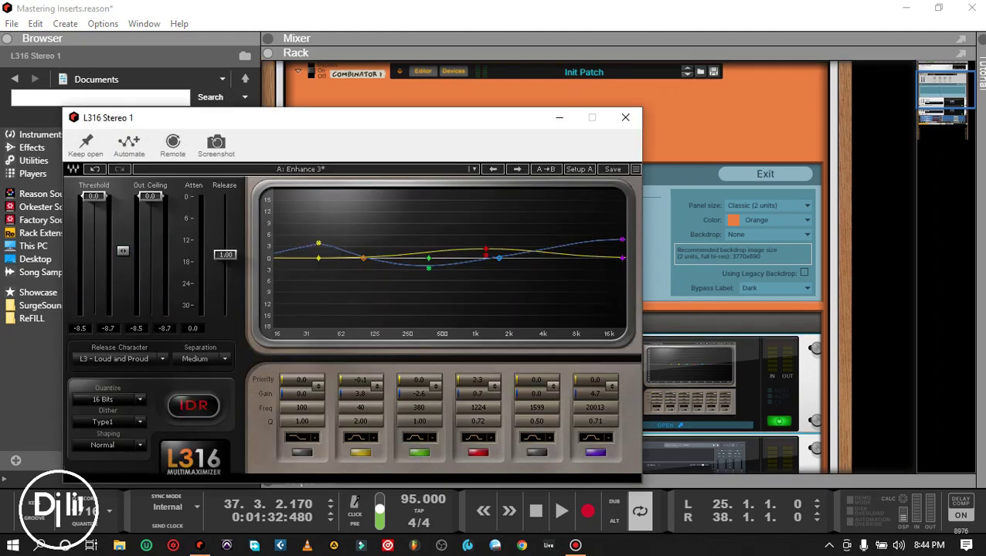
left_click_drag(318, 243, 315, 245)
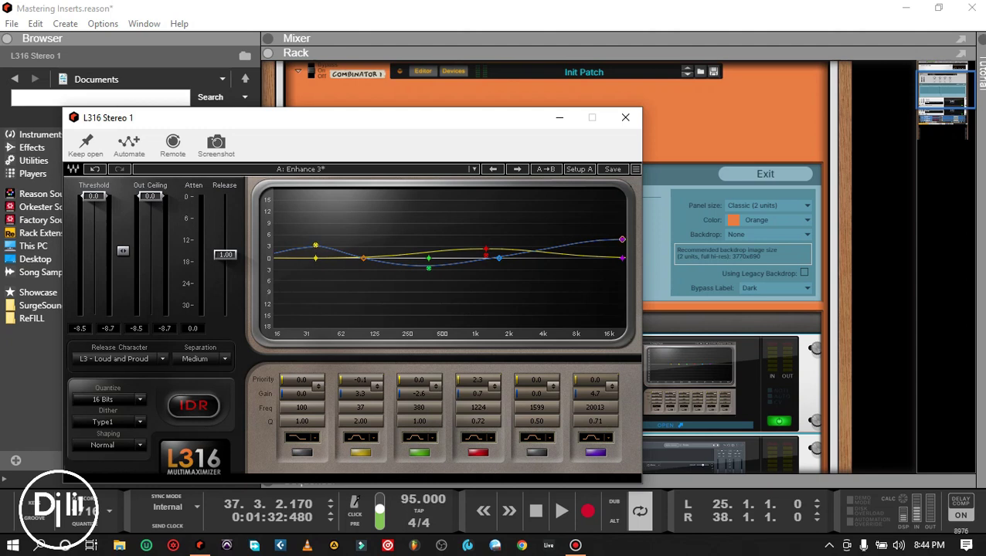
left_click_drag(622, 240, 620, 240)
left_click_drag(620, 240, 620, 243)
left_click(625, 116)
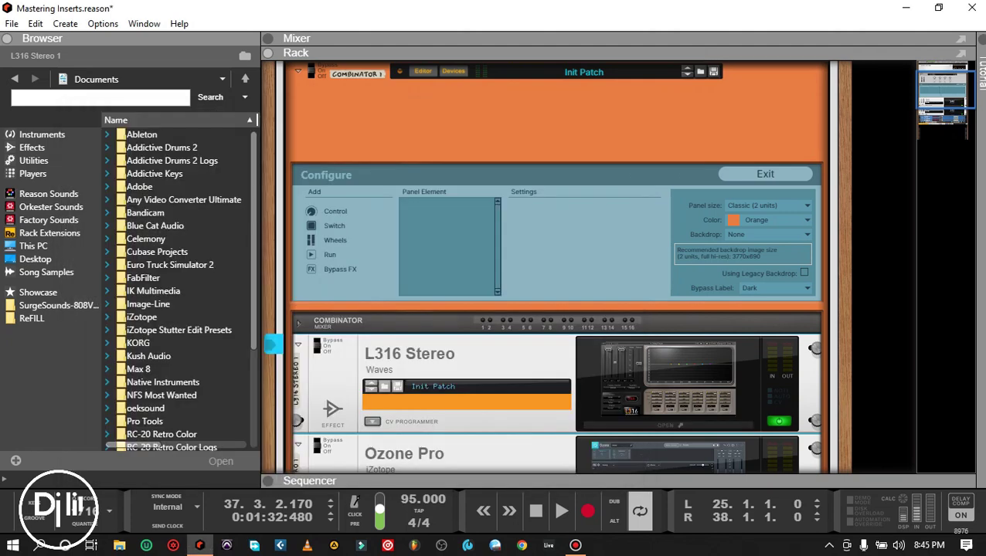
- Slightly lower the vocals gain in Ozone Pro's Master Rebalance module
scroll(556, 309, "down", 4)
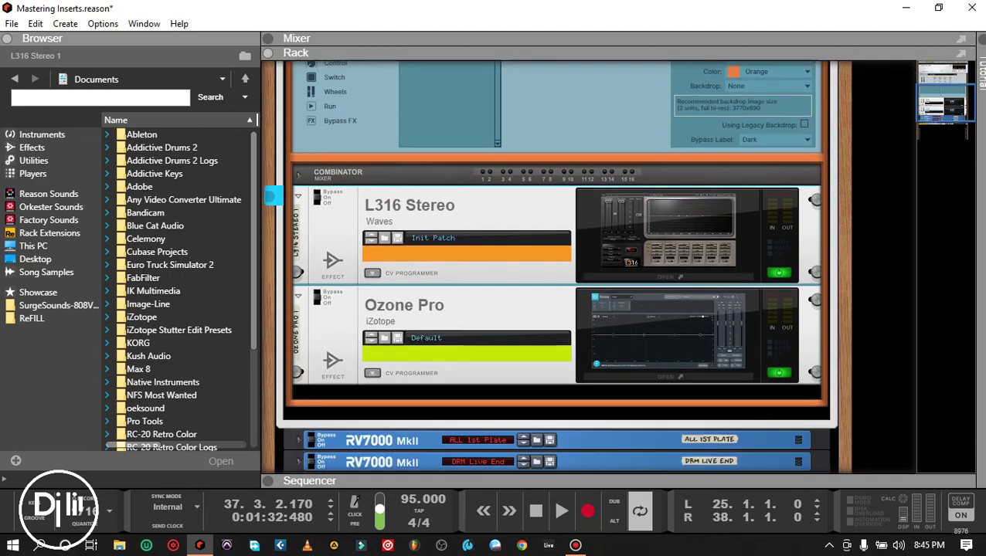
left_click(667, 332)
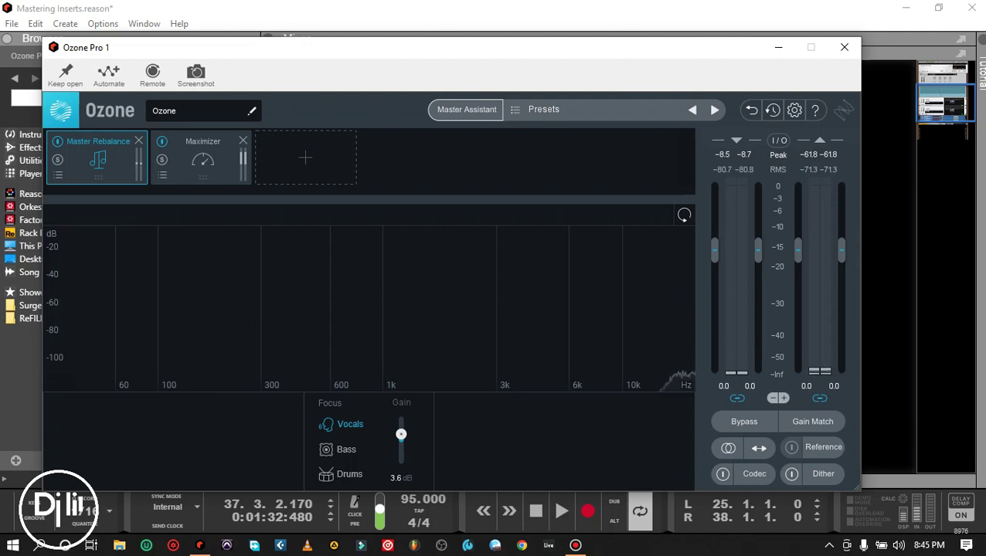
mouse_move(401, 434)
left_mouse_down()
mouse_move(401, 453)
mouse_move(401, 425)
mouse_move(401, 439)
left_mouse_up()
- Set Ozone's Maximizer threshold to -6.0 dB, ceiling to -0.2 dB and character to 0.95, and close the plugin interface
left_click(202, 160)
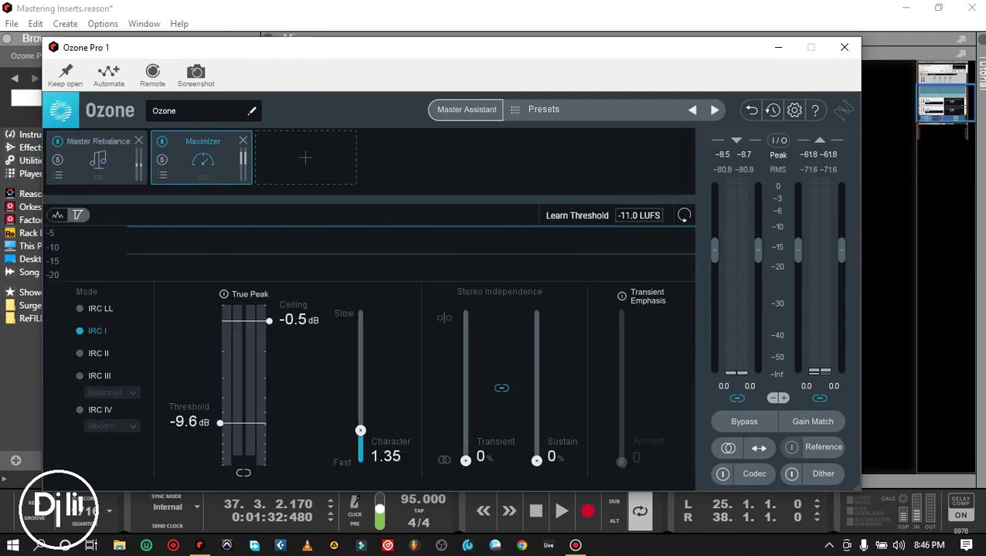
left_click_drag(220, 423, 221, 398)
left_click_drag(268, 319, 269, 311)
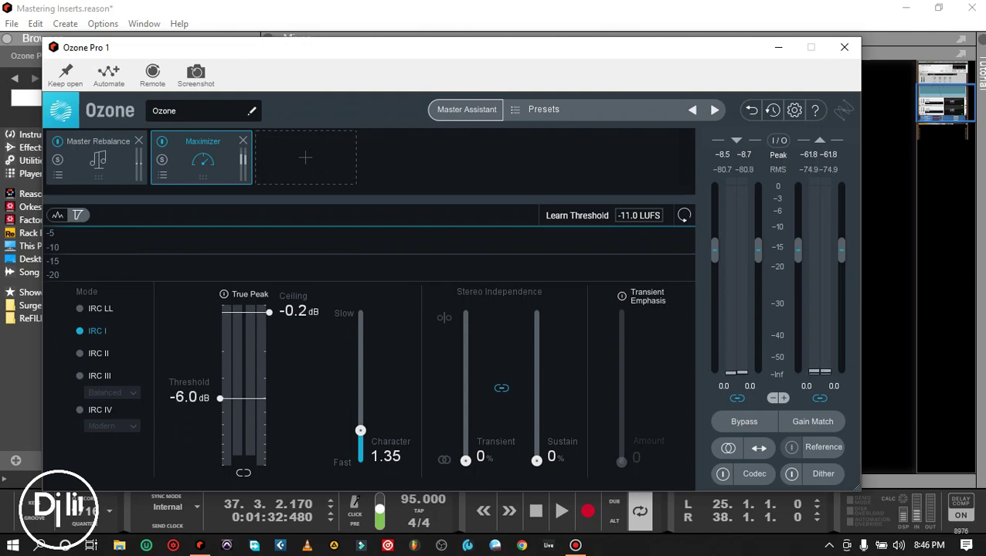
left_click_drag(360, 430, 360, 438)
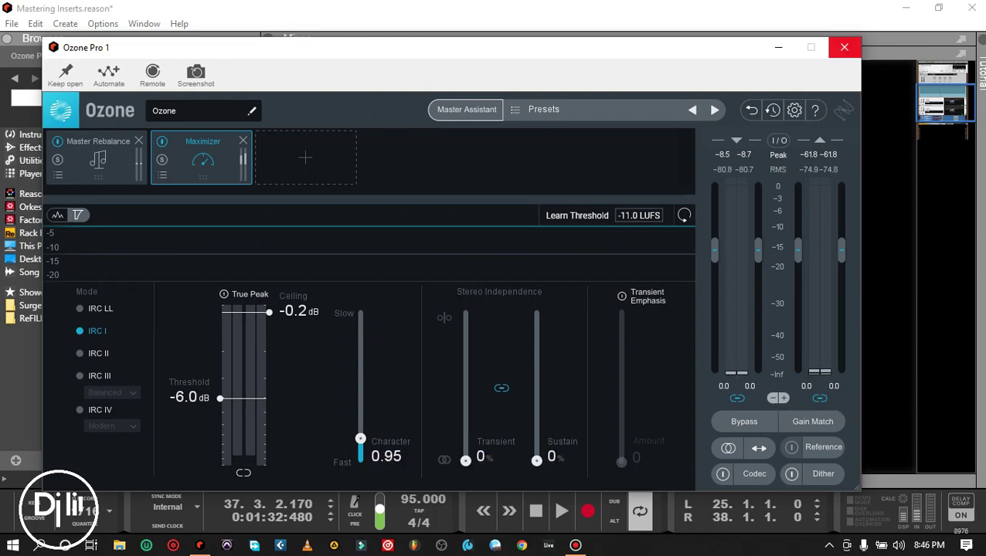
left_click(843, 47)
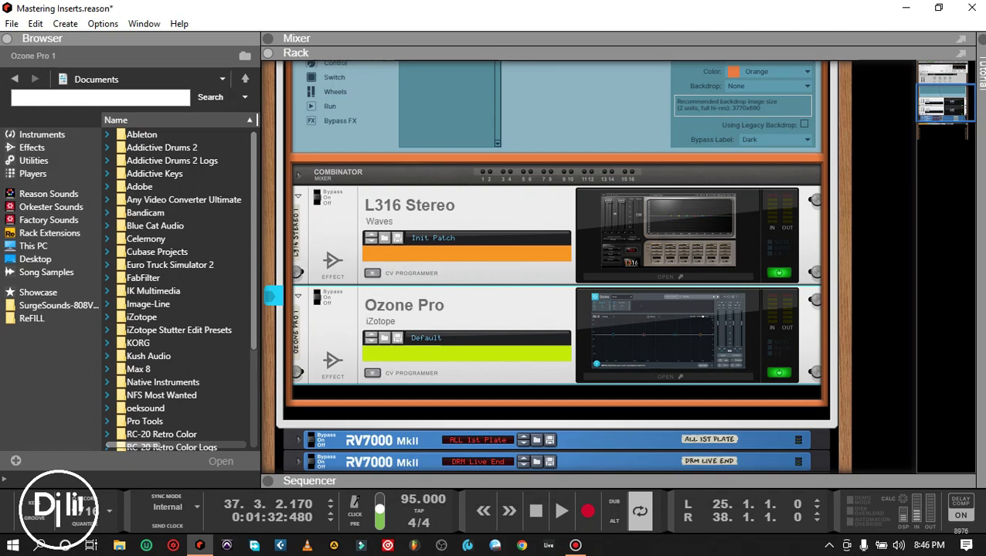
- Add a control knob to the Combinator panel and review its style and scale options
scroll(556, 267, "up", 5)
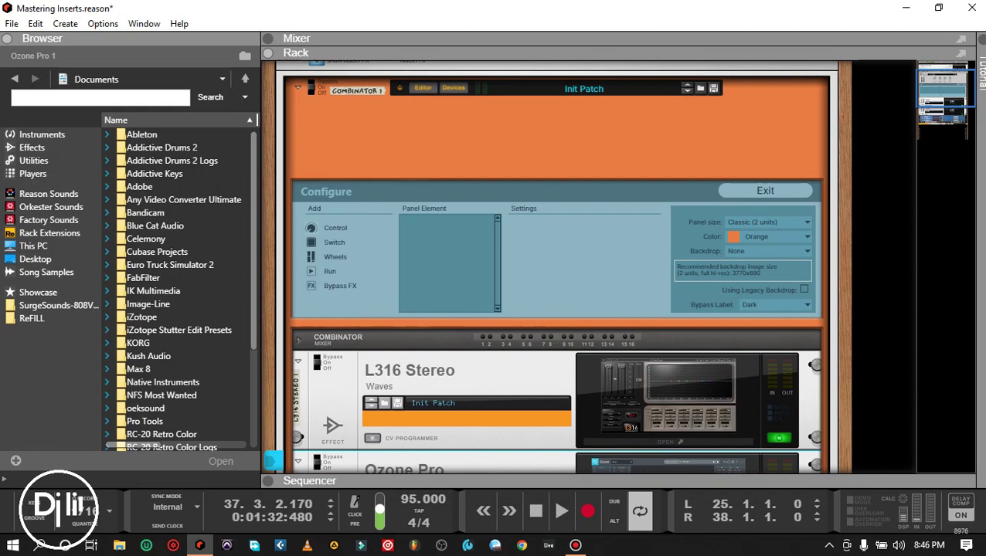
left_click(334, 228)
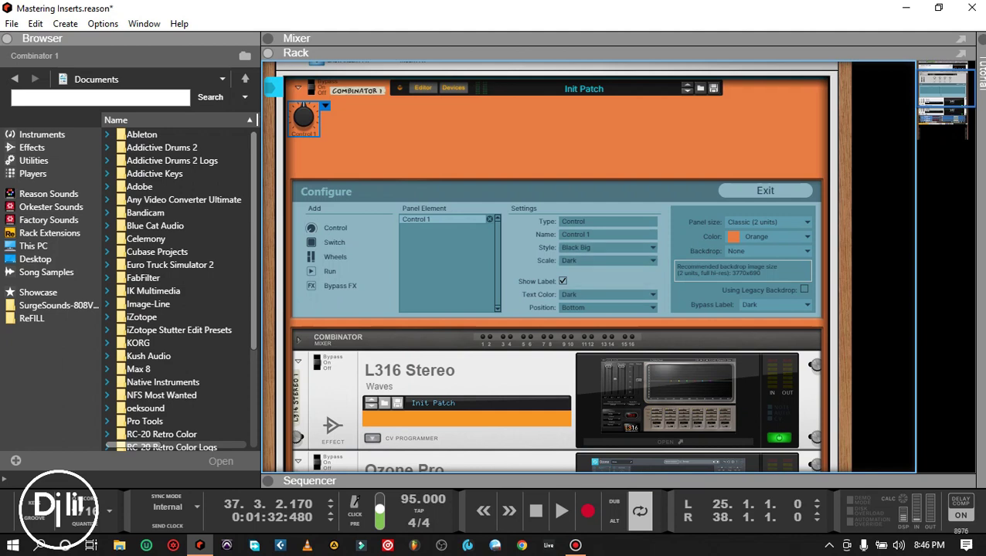
left_click(608, 247)
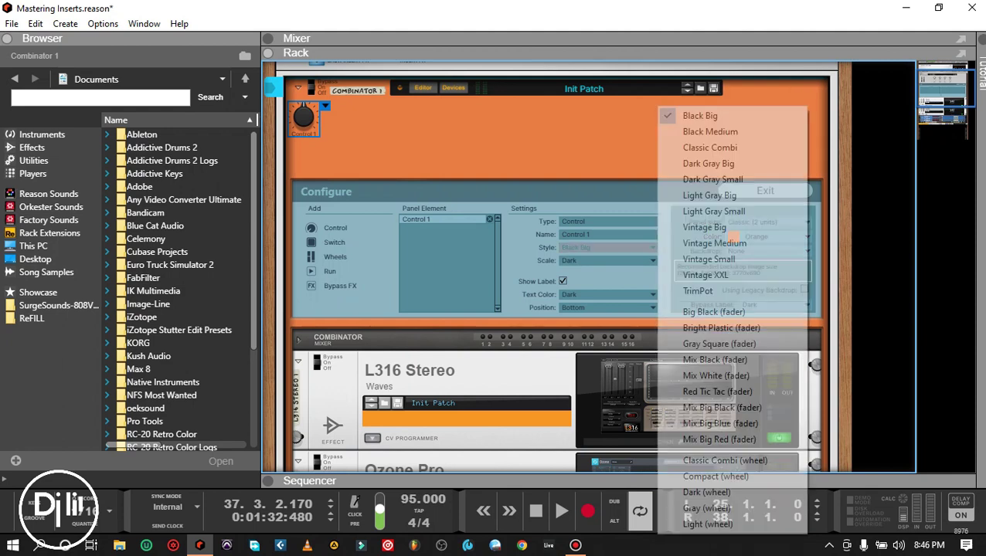
key("Escape")
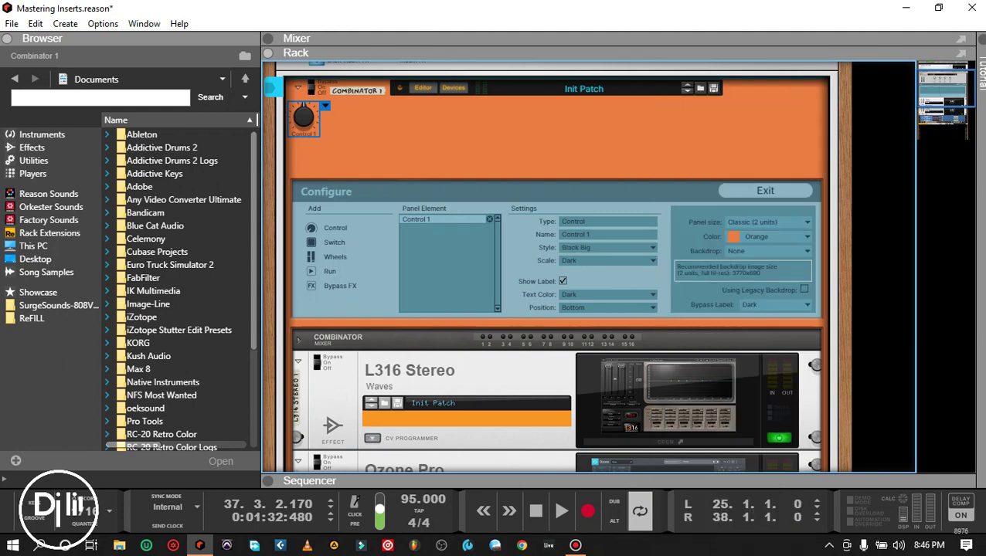
double_click(303, 134)
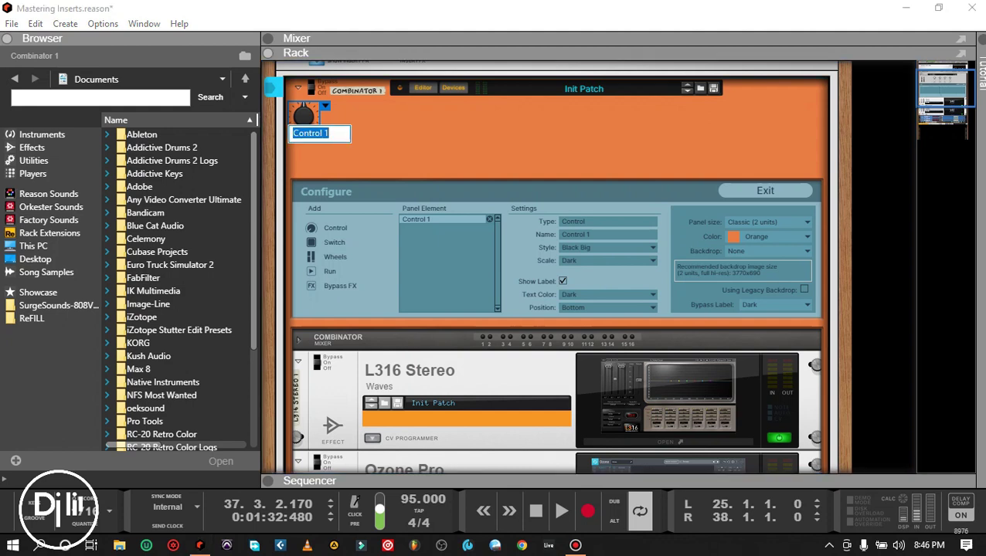
left_click(463, 139)
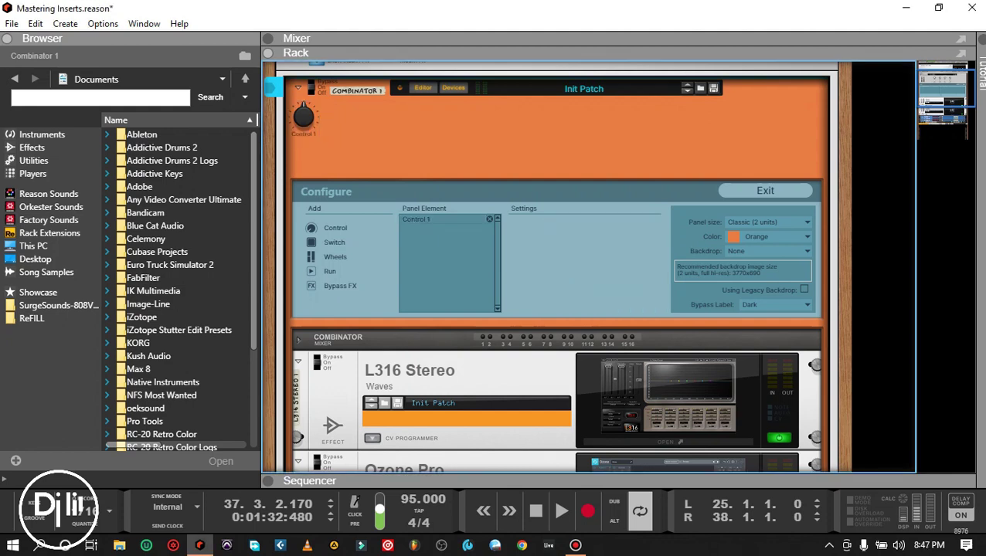
left_click(304, 117)
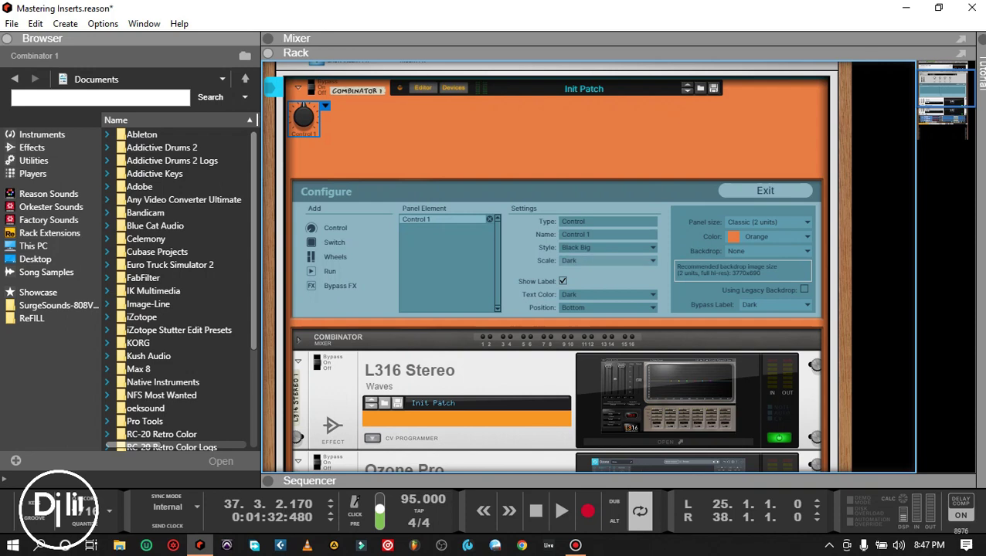
left_click(608, 261)
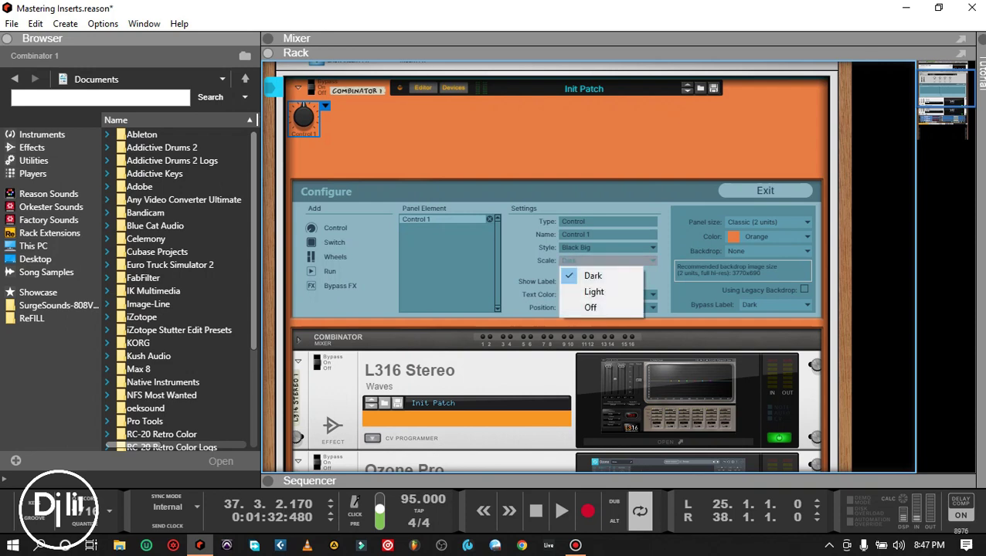
key("Escape")
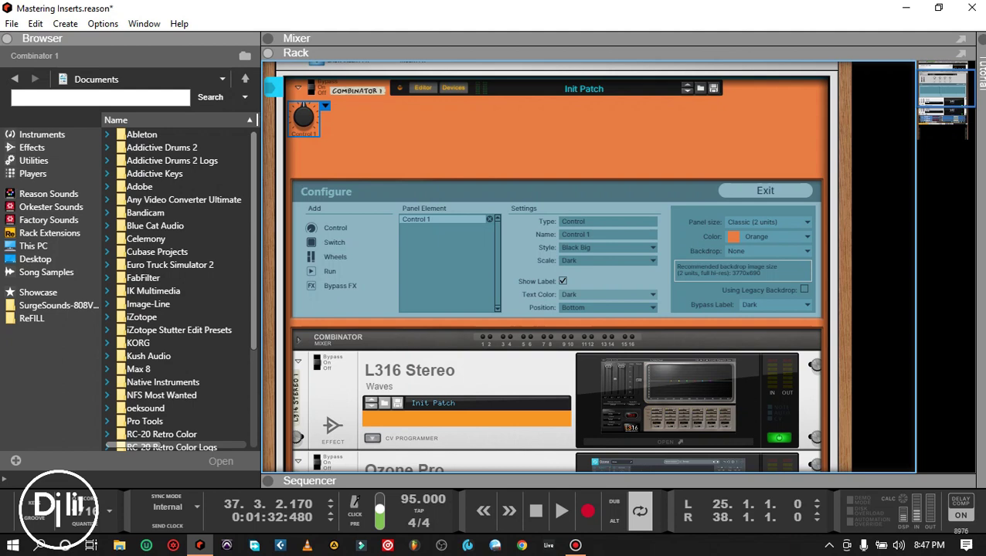
- Try the Top label position for the Control 1 knob, shifting the knob lower, and return the label to Bottom
left_click(608, 308)
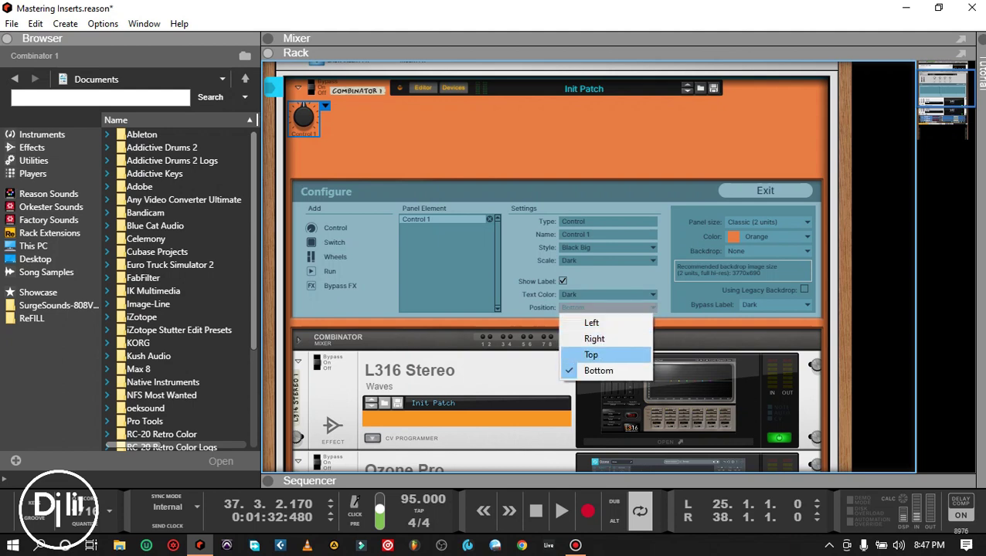
left_click(591, 354)
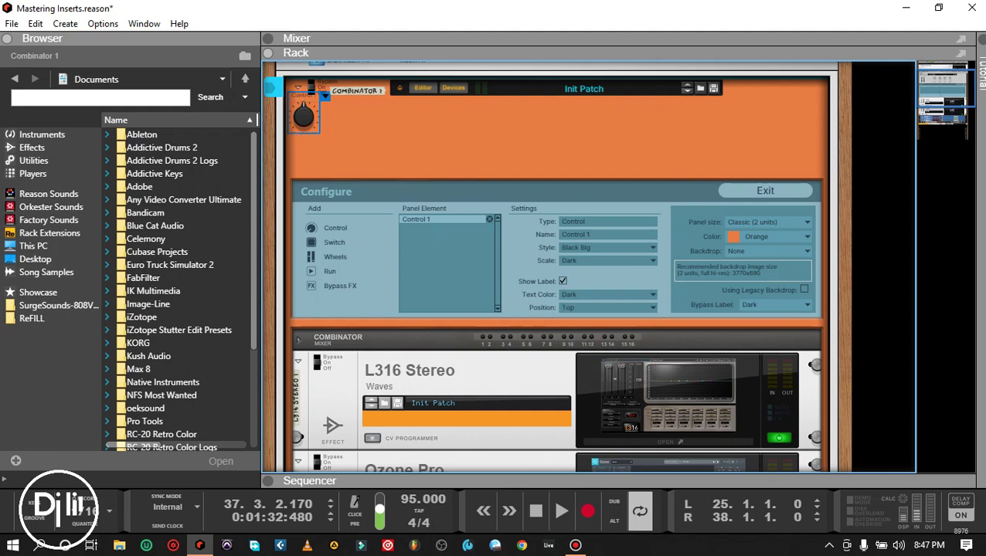
left_click(608, 308)
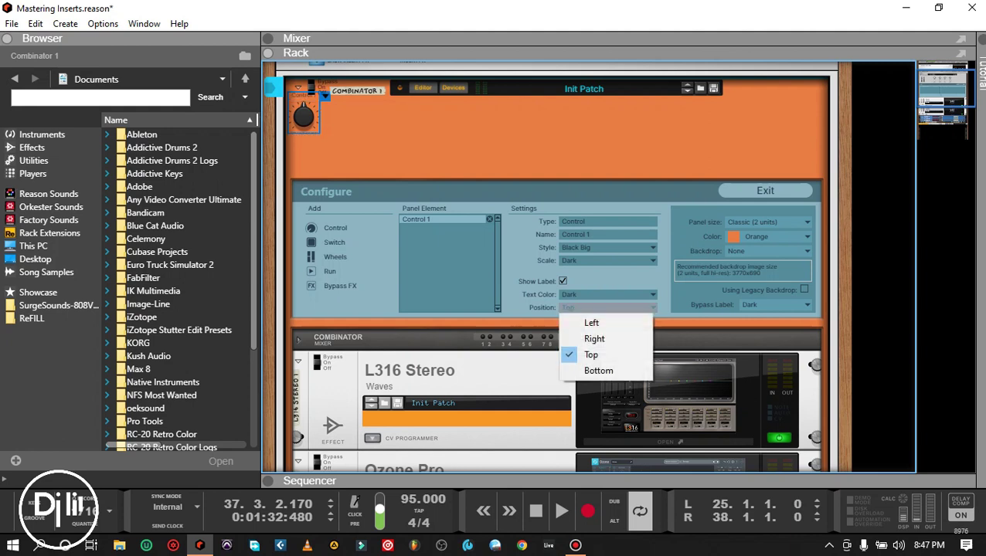
left_click(591, 374)
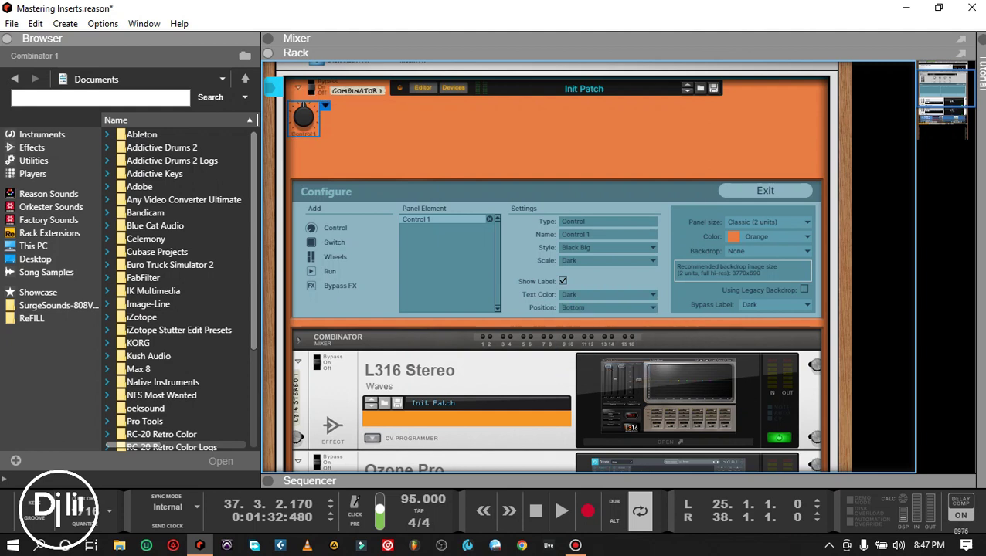
left_click(607, 307)
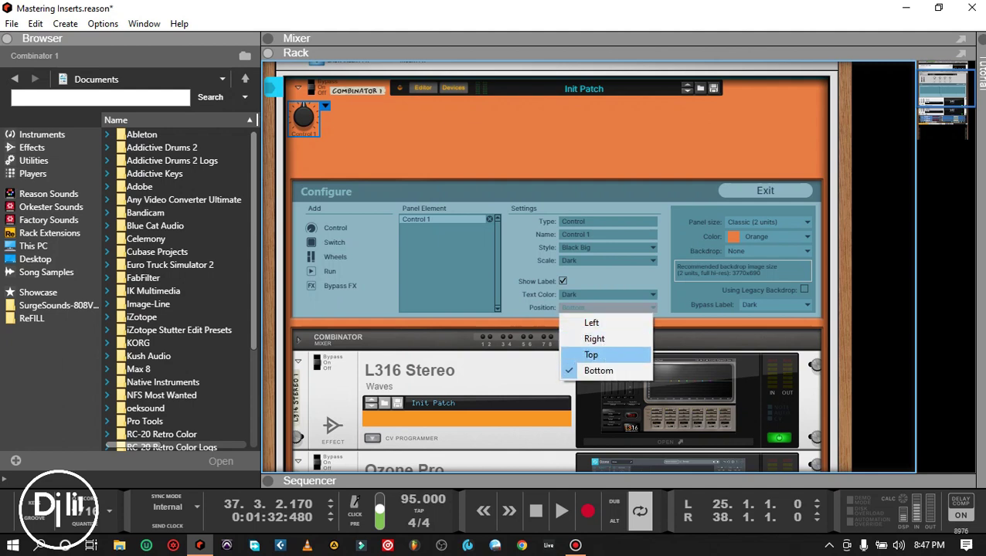
left_click(590, 355)
left_click_drag(303, 116, 309, 130)
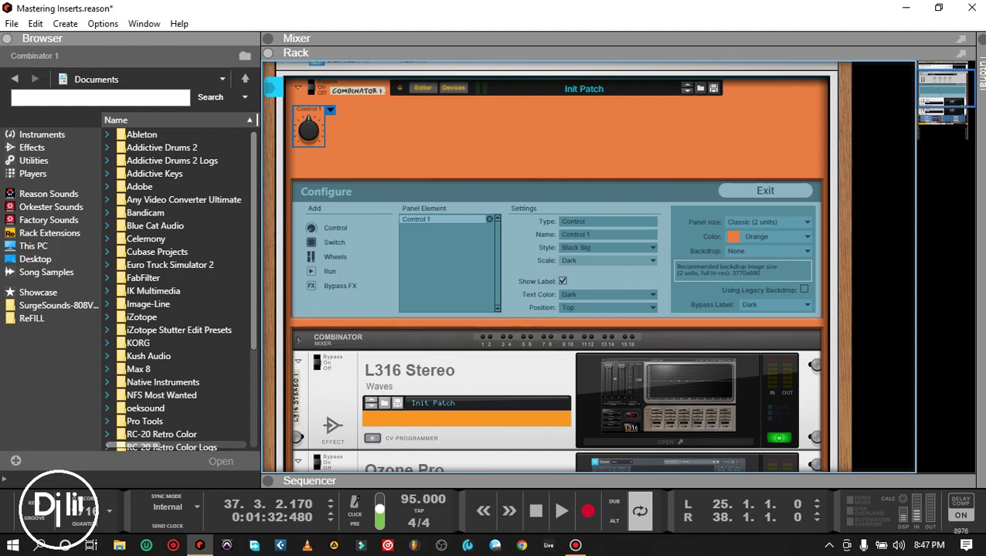
left_click(608, 308)
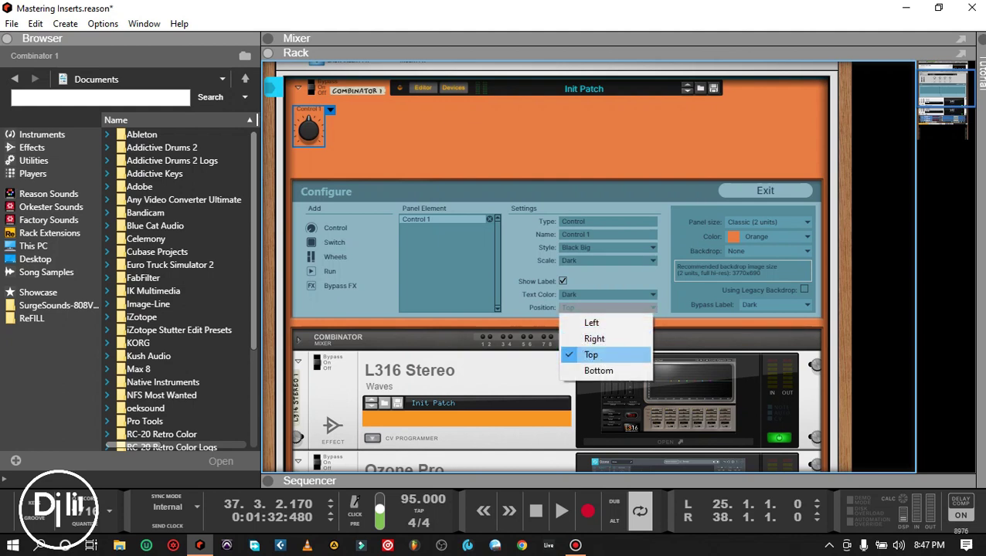
left_click(598, 370)
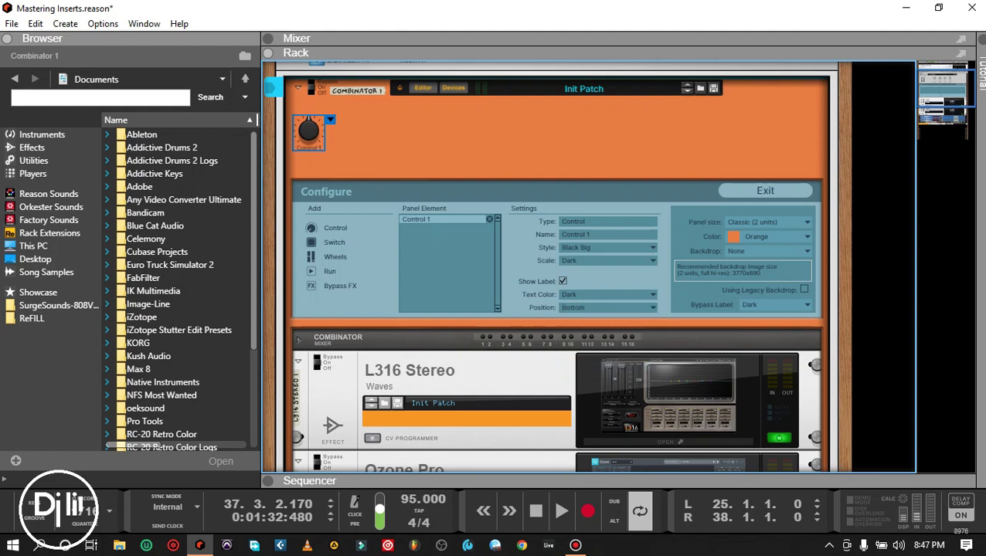
- Move the Control 1 knob away from the panel's left edge and add a second control knob
left_click_drag(310, 136, 310, 128)
left_click_drag(308, 122, 360, 119)
left_click(312, 228)
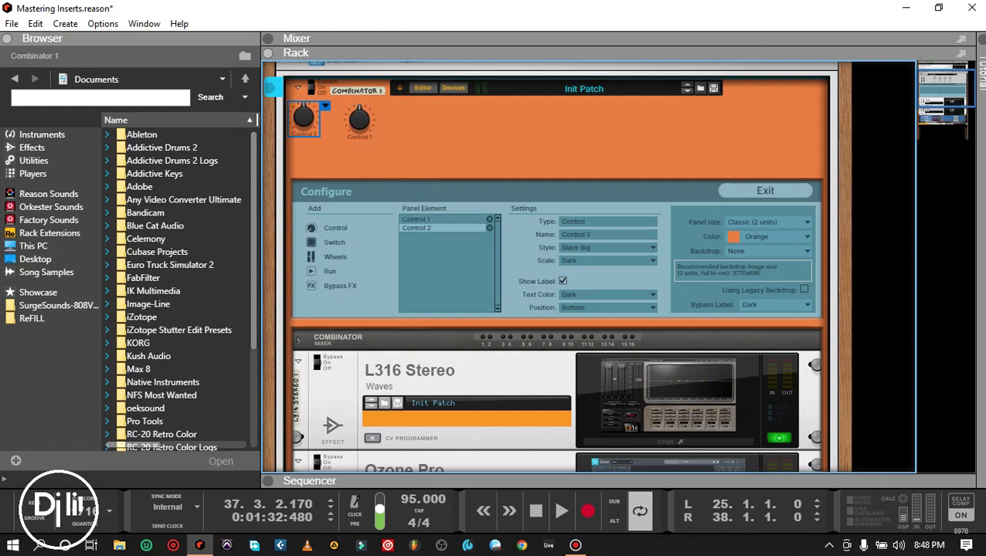
- Place the Control 2 knob directly below the Control 1 knob on the Combinator panel
left_click_drag(304, 118, 359, 156)
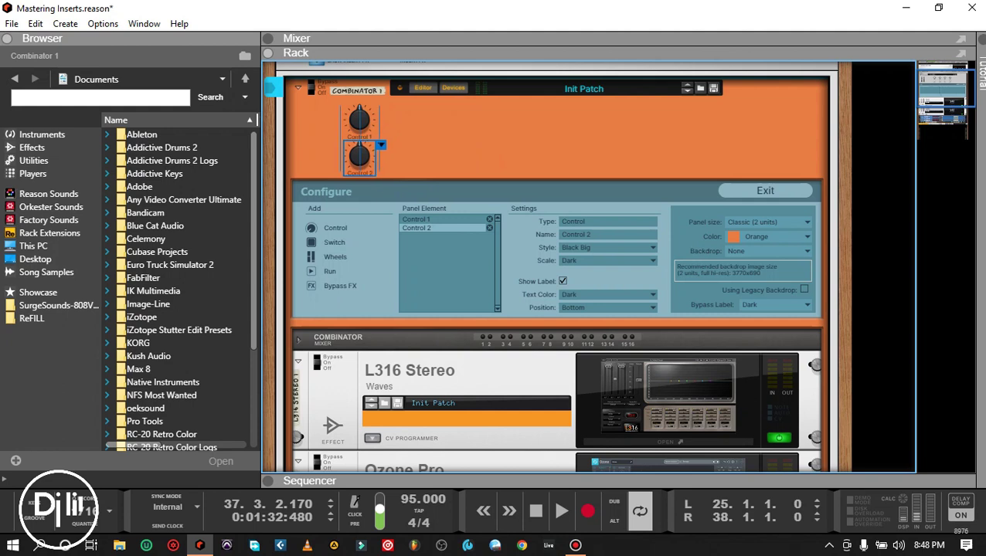
left_click(409, 133)
left_click(359, 120)
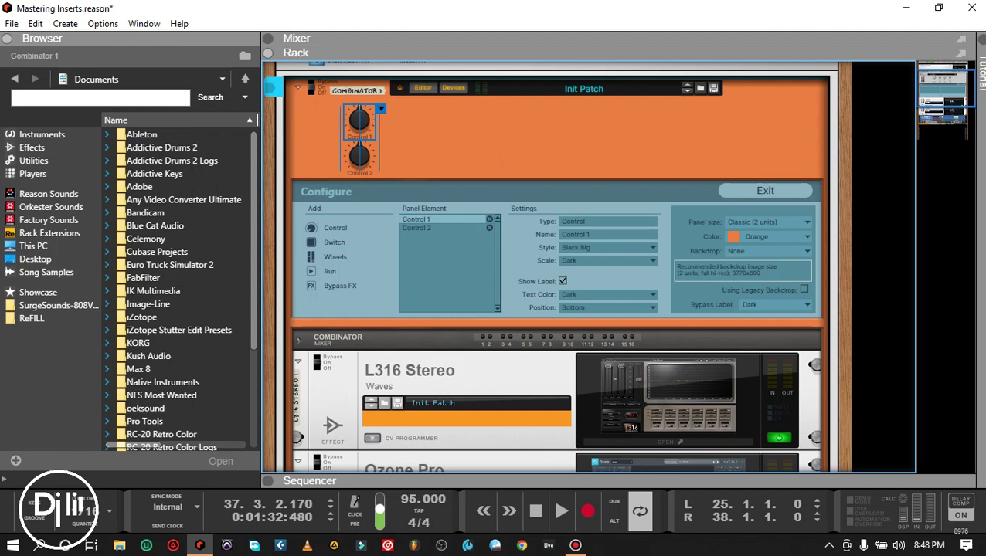
left_click(421, 134)
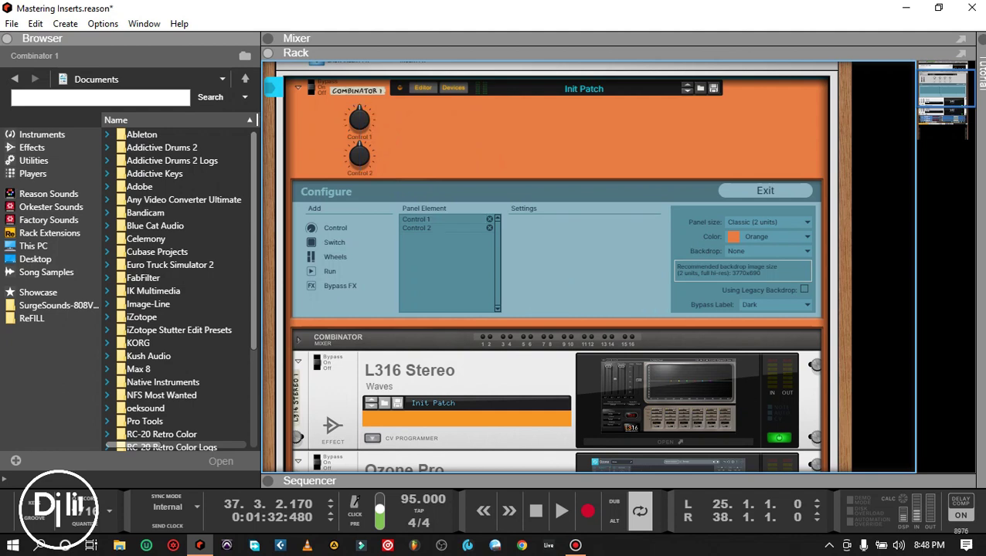
left_click(359, 122)
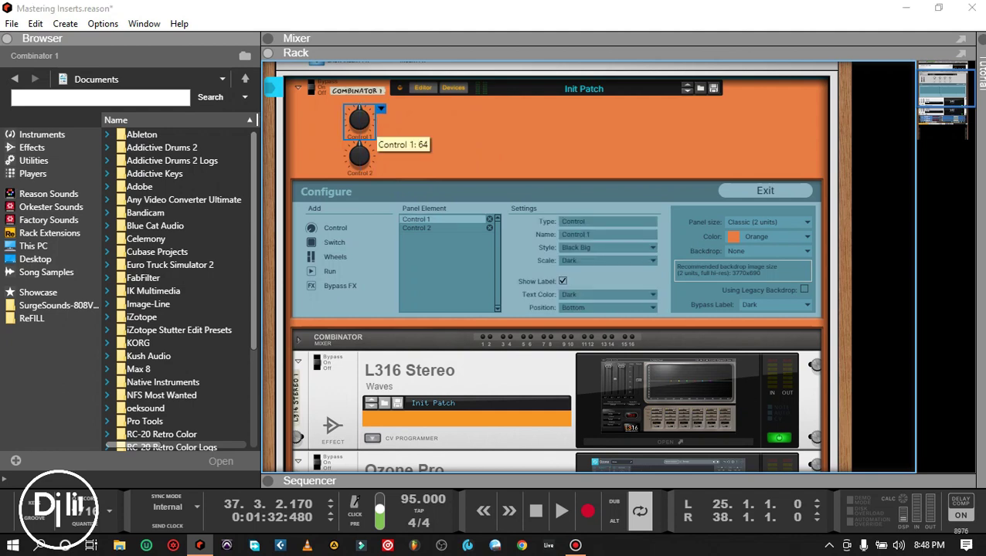
double_click(360, 137)
left_click(356, 100)
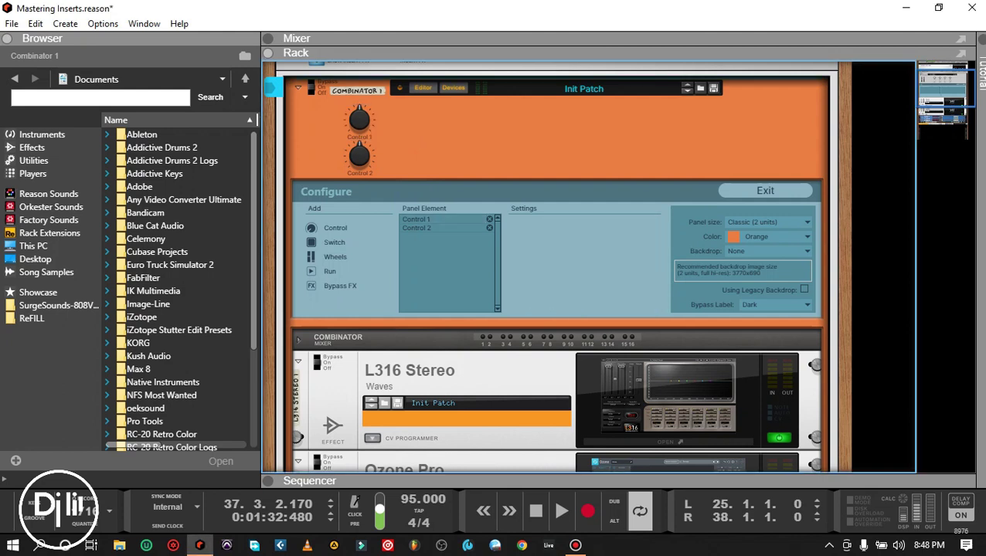
- Add two more control knobs and form a two-by-two grid, with Control 3 beside Control 1 and Control 4 beside Control 2
left_click(310, 228)
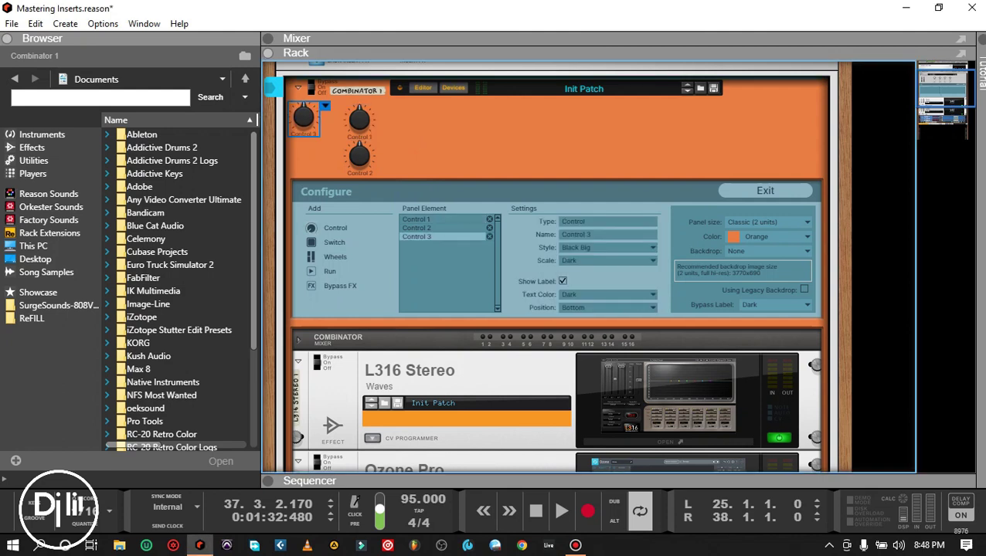
left_click(311, 228)
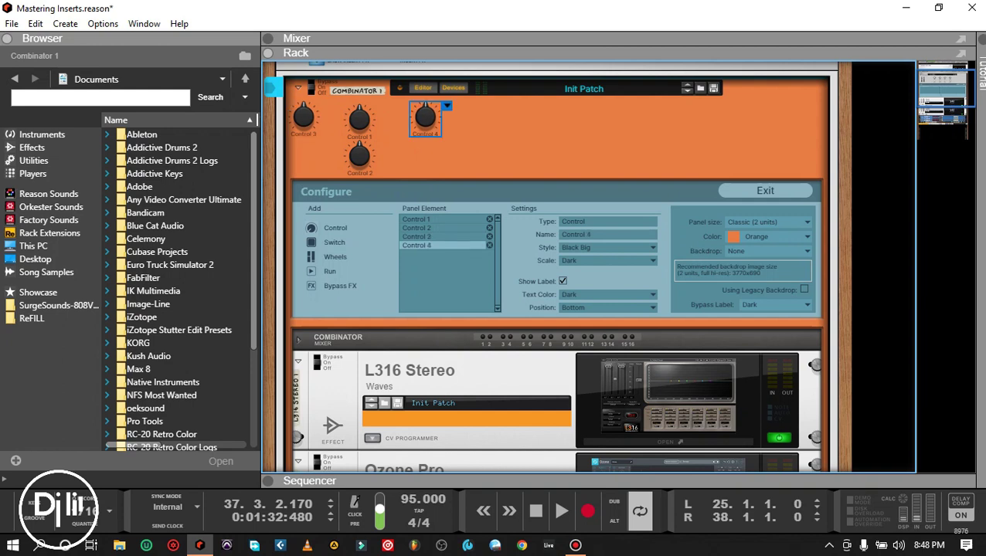
left_click(425, 118)
left_click(483, 139)
left_click(425, 118)
left_click_drag(425, 118, 324, 156)
left_click_drag(303, 118, 327, 119)
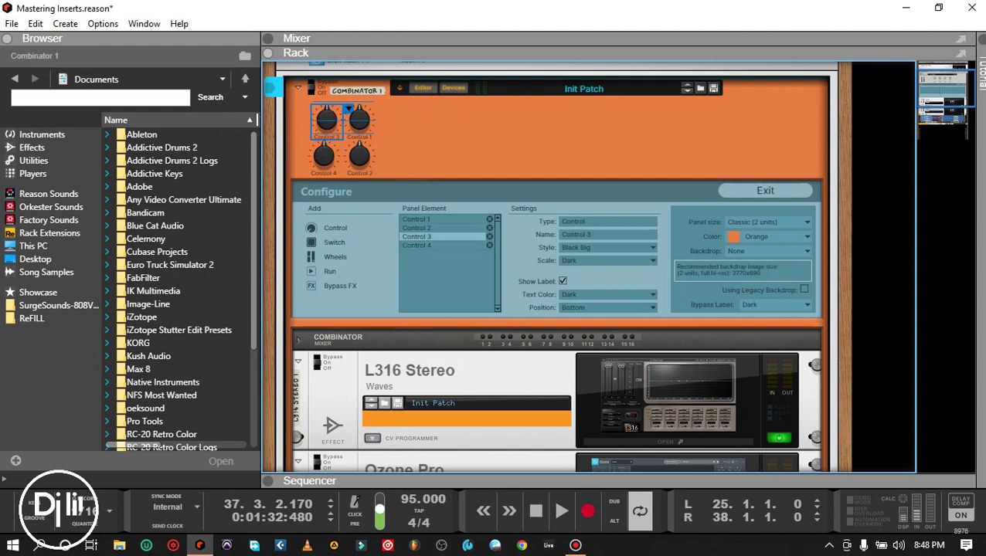
left_click_drag(324, 157, 325, 157)
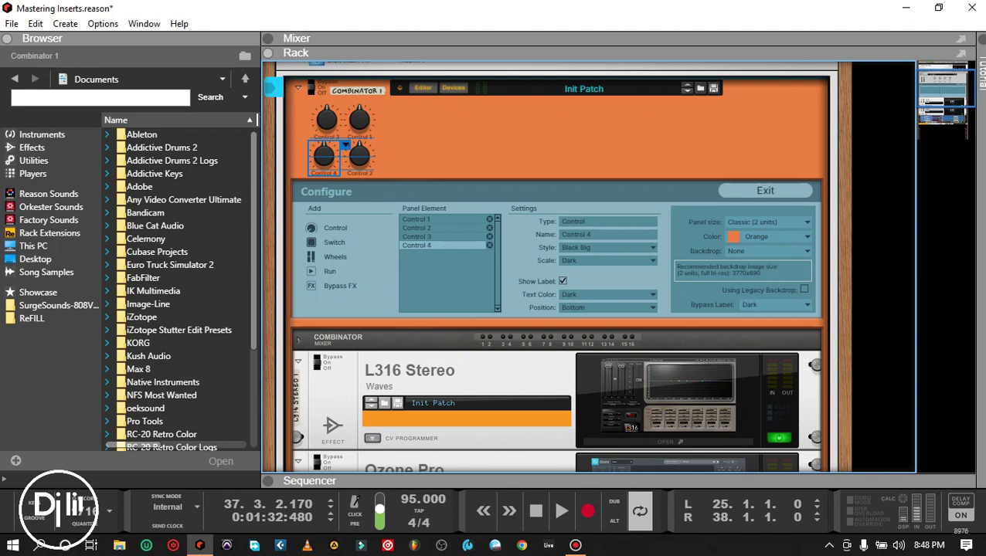
left_click_drag(323, 156, 329, 156)
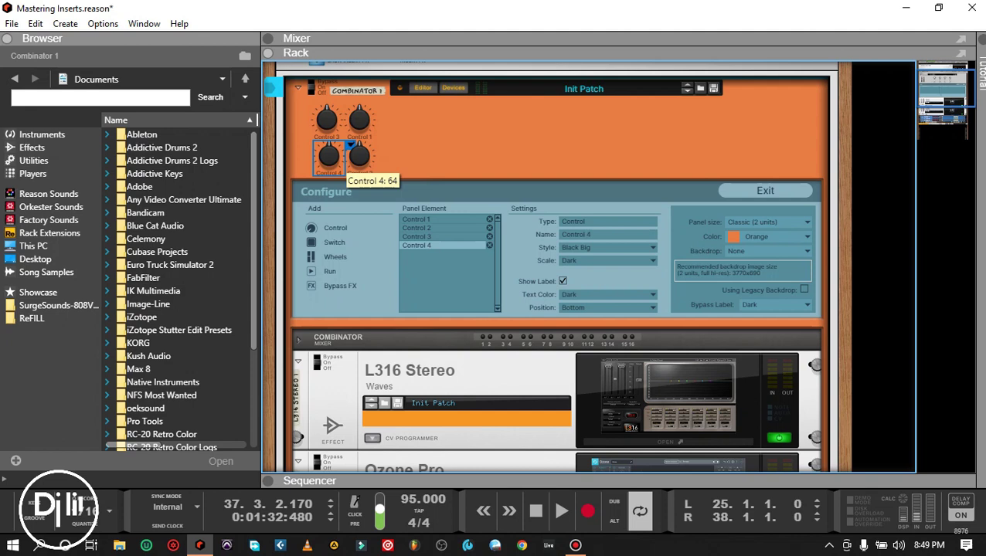
left_click(394, 155)
left_click(329, 158)
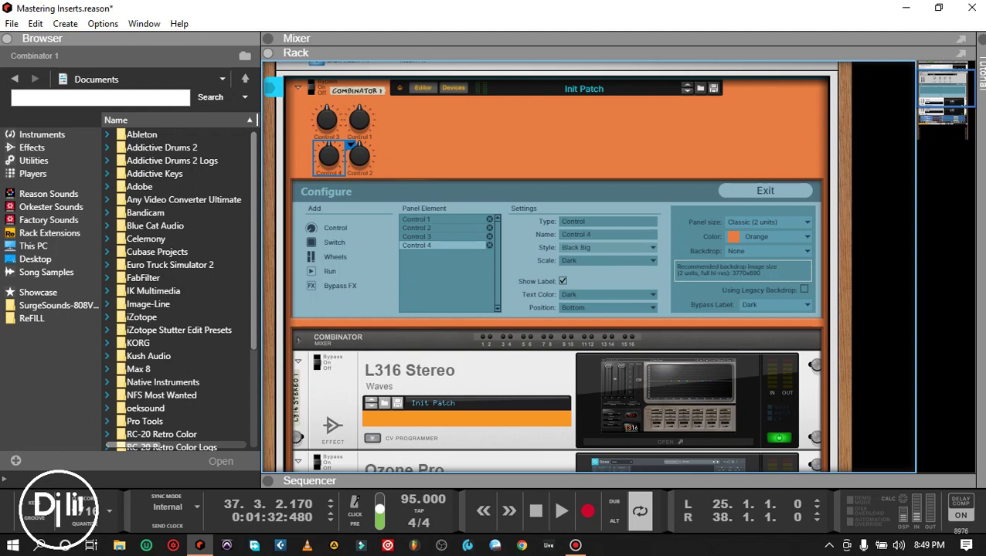
left_click(326, 120)
left_click(329, 158)
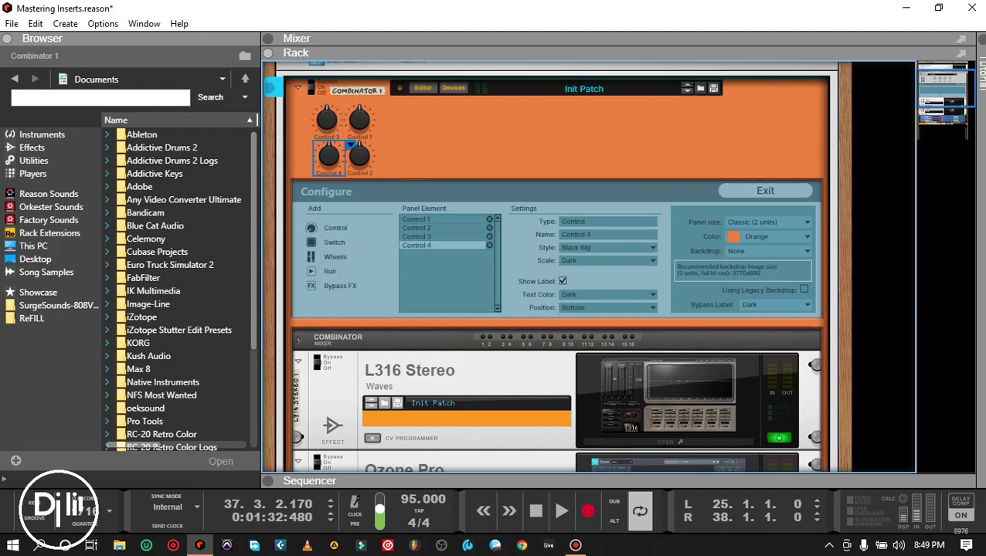
left_click(327, 121)
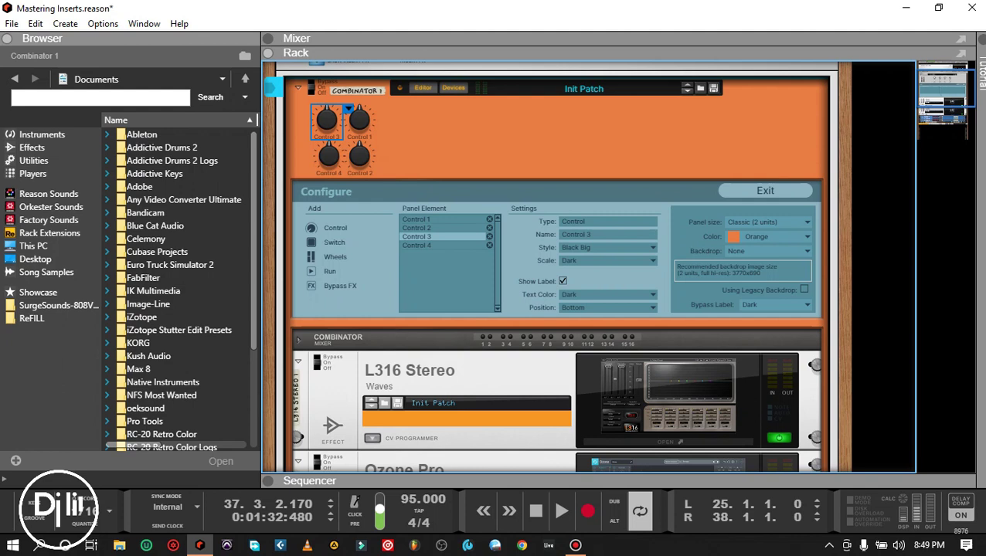
left_click(360, 120)
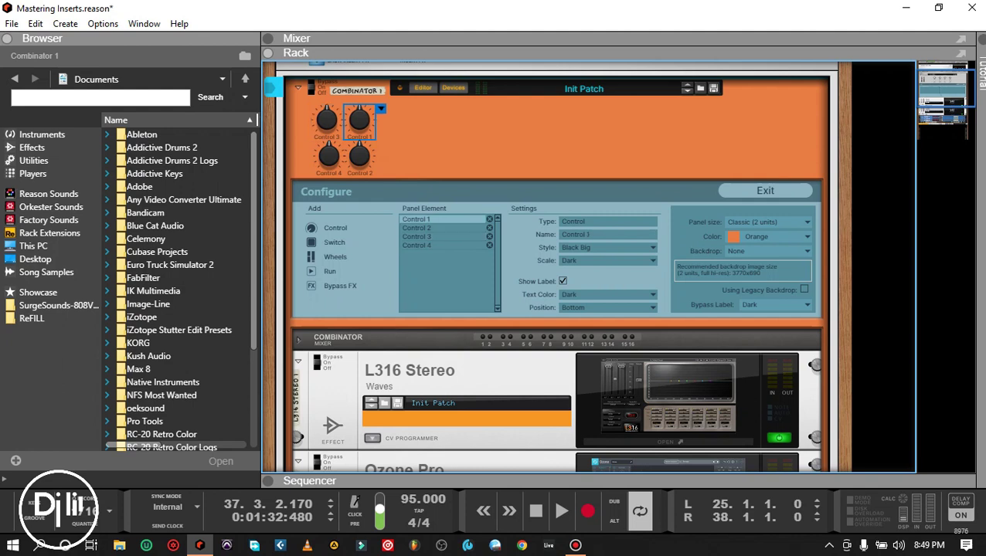
left_click(444, 246)
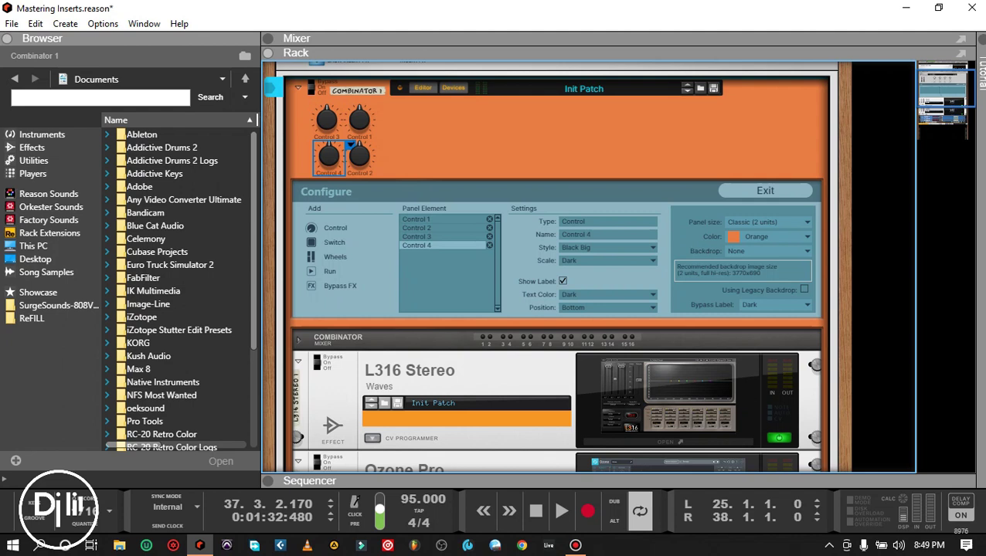
- Try the Vintage Small style on the Control 3 knob, and set its style to Vintage Medium
left_click(444, 236)
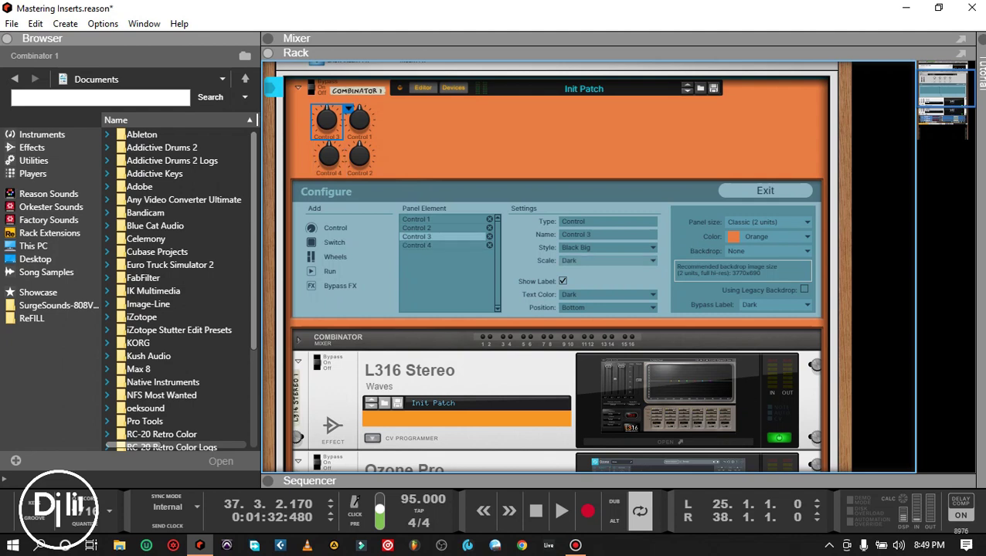
left_click(606, 247)
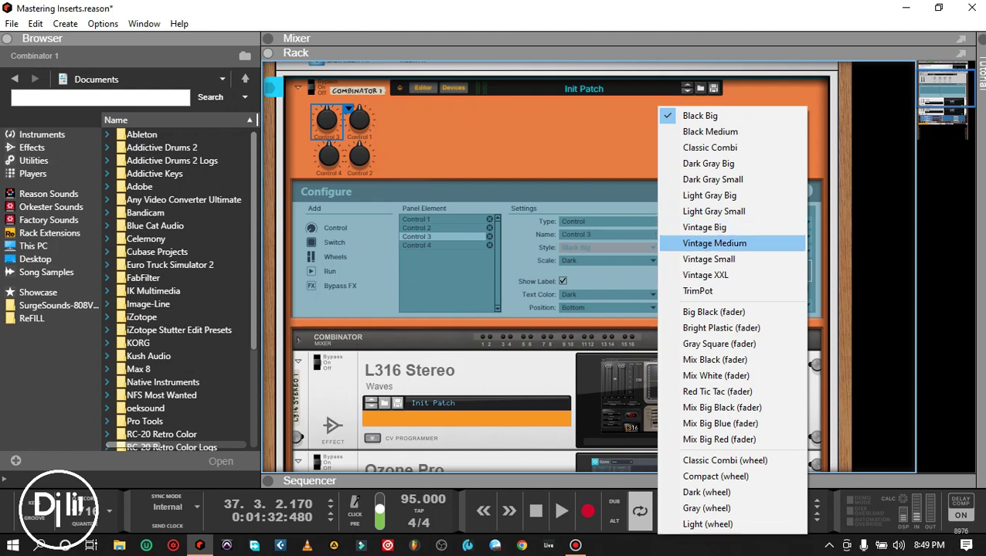
left_click(709, 259)
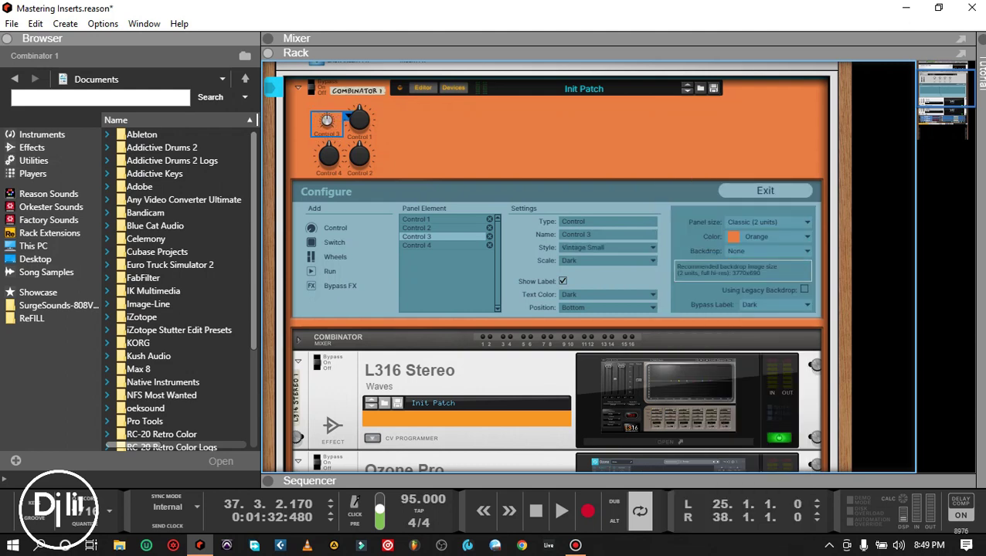
left_click(607, 248)
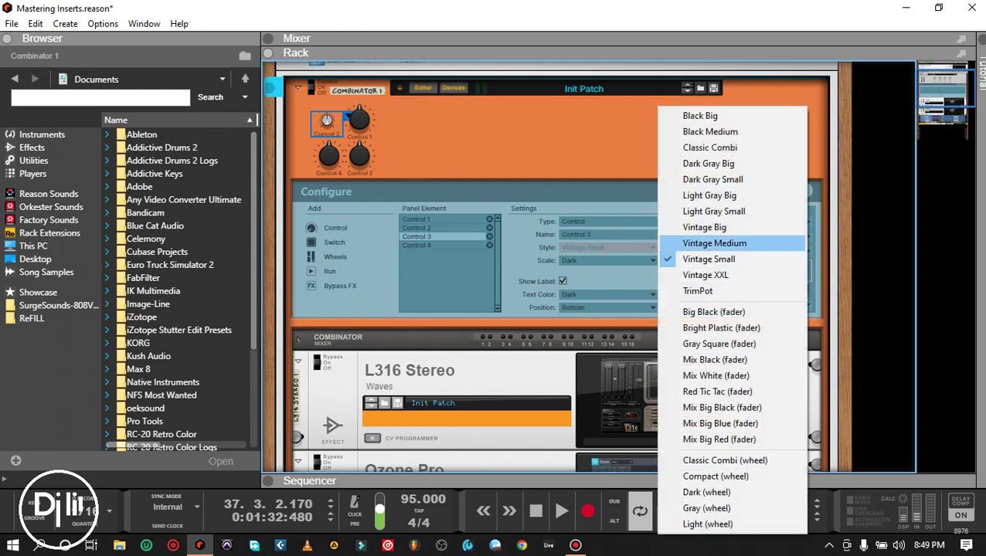
left_click(709, 241)
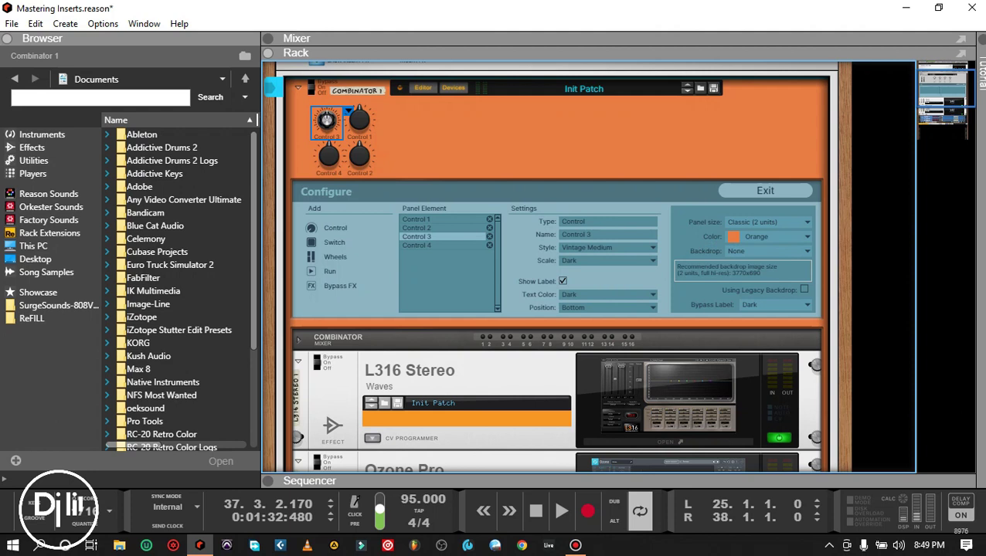
- Set the Control 4 knob's style to Vintage Medium and deselect it
left_click(329, 156)
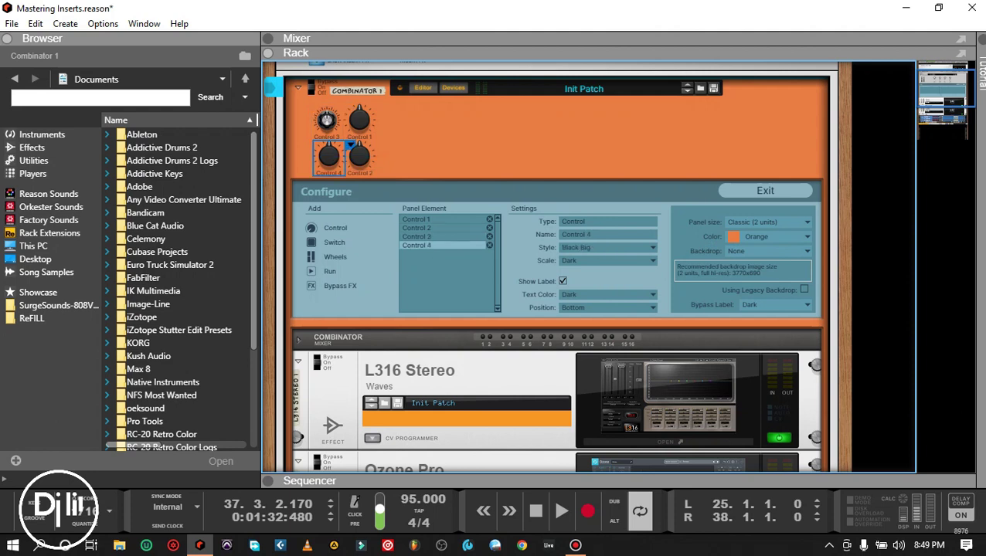
left_click(606, 247)
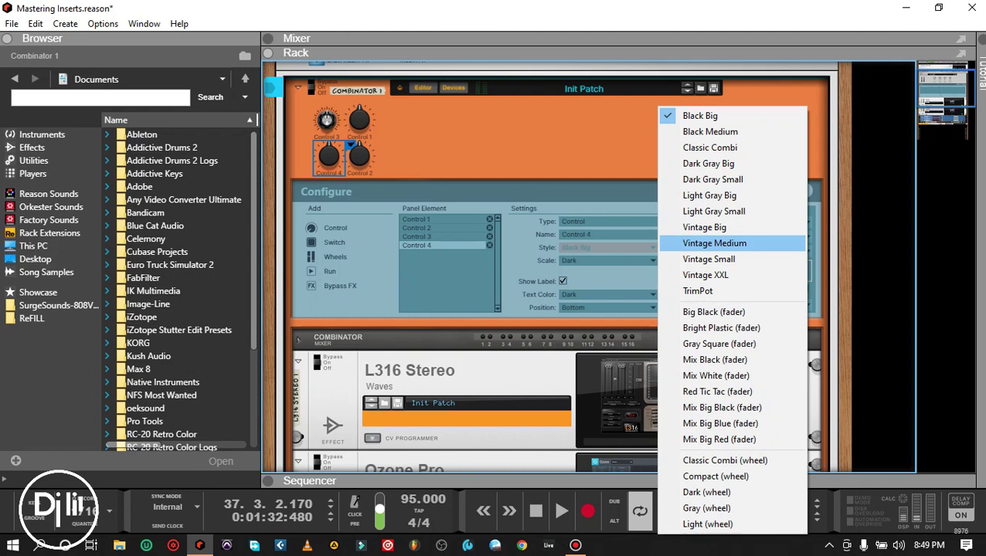
left_click(708, 240)
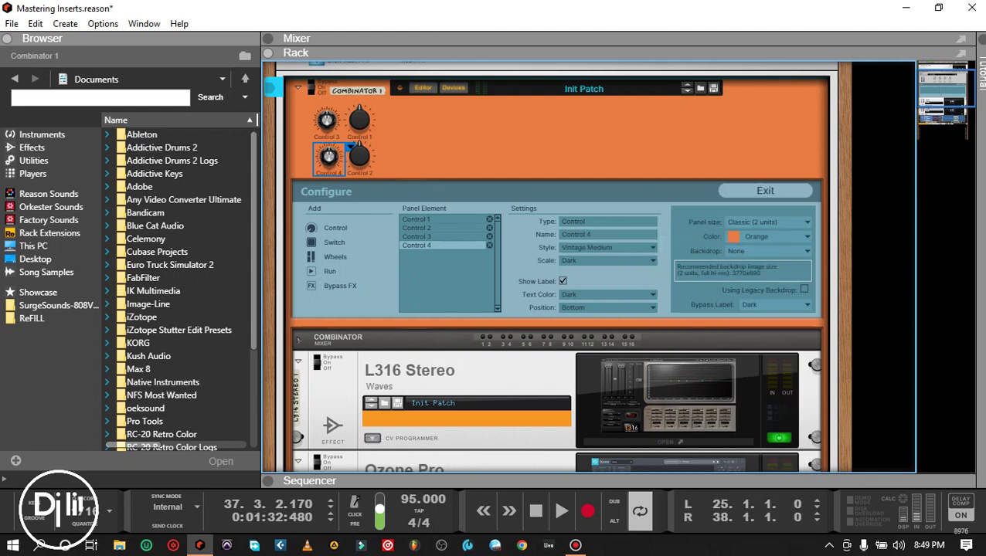
left_click(494, 140)
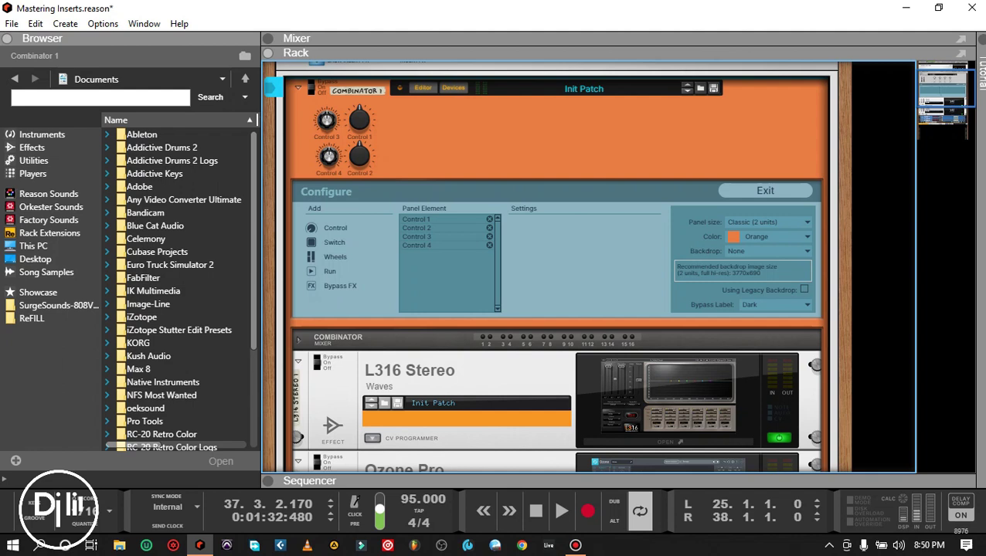
- Rename the upper two knobs, Control 3 as "H Freq" and Control 1 as "H Gain"
double_click(326, 137)
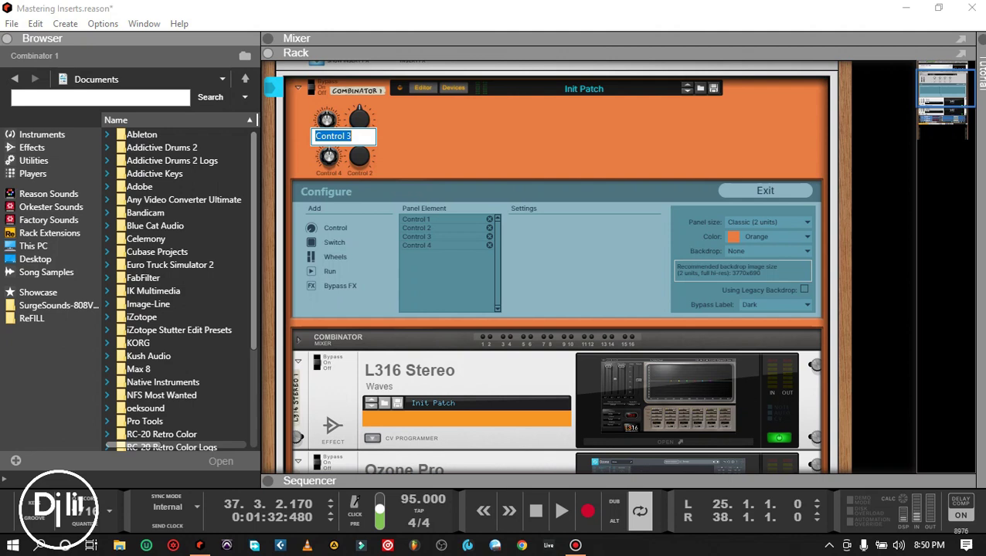
type("H Freq")
key("Return")
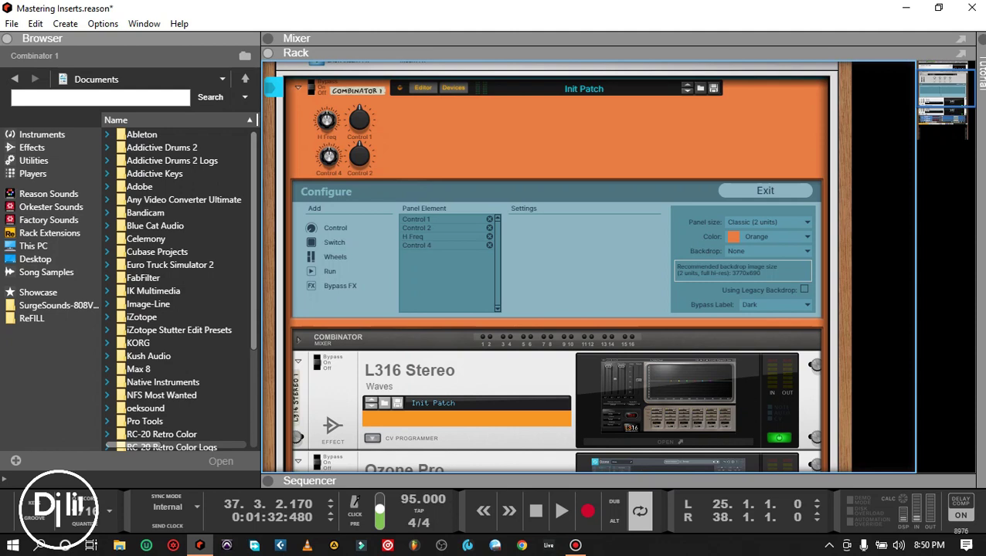
left_click(361, 122)
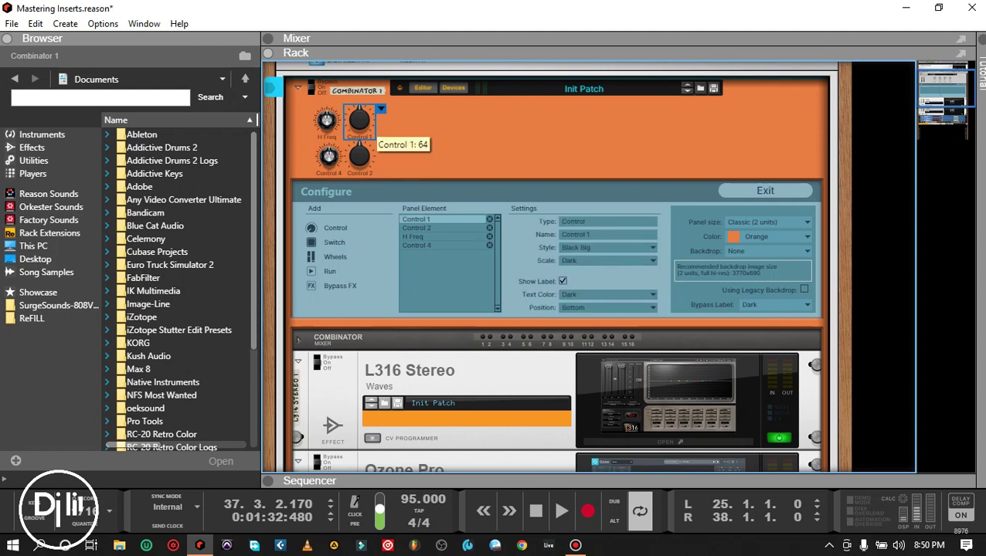
double_click(361, 136)
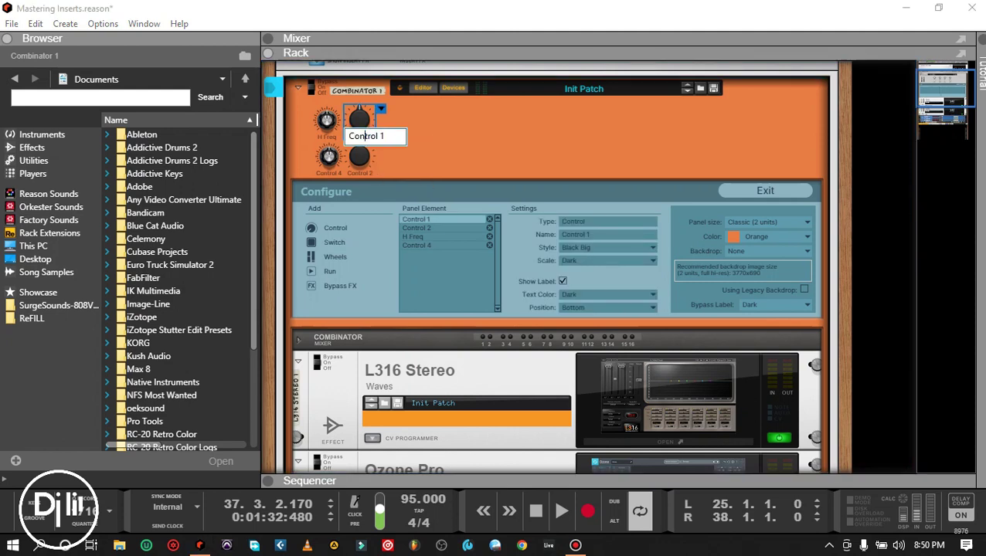
left_click_drag(384, 136, 347, 136)
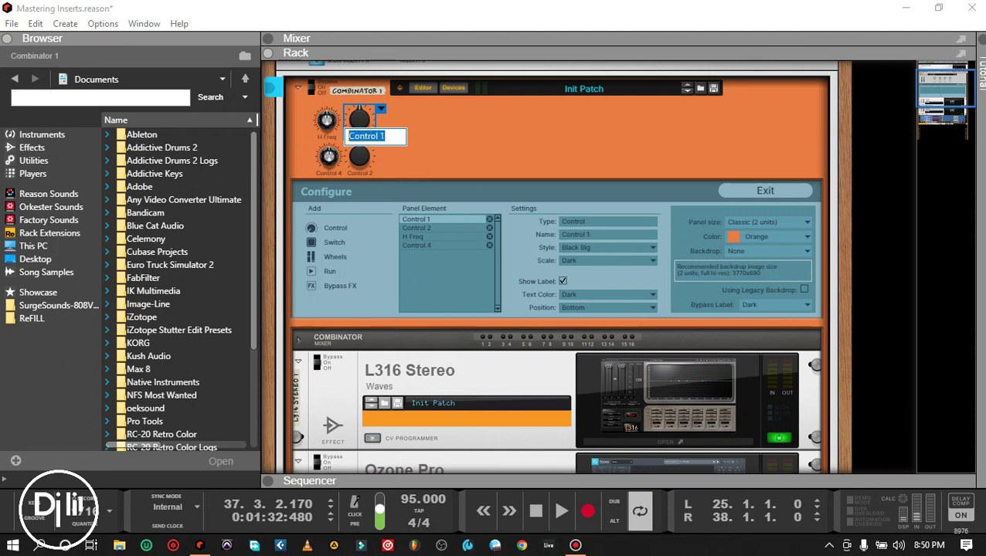
type("H")
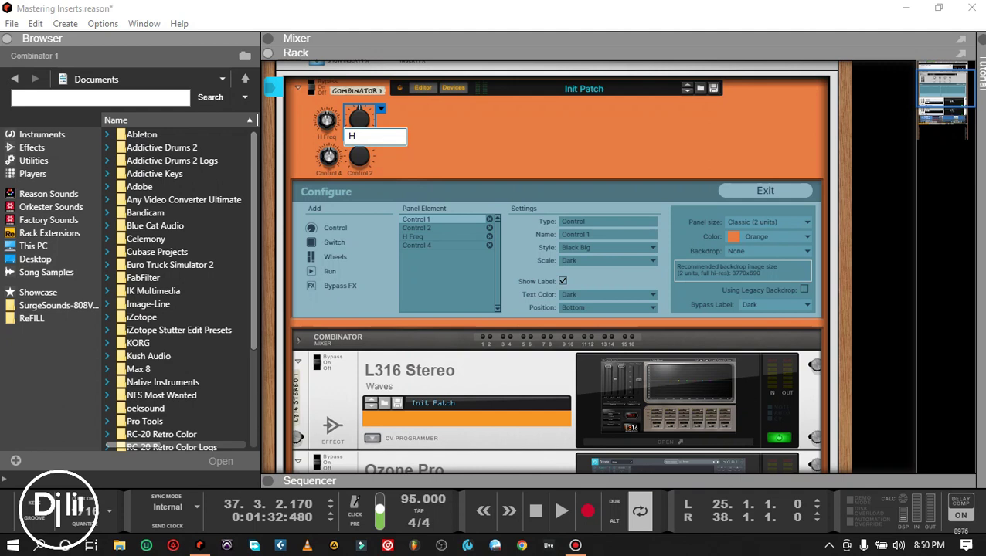
type(" Gain")
key("Return")
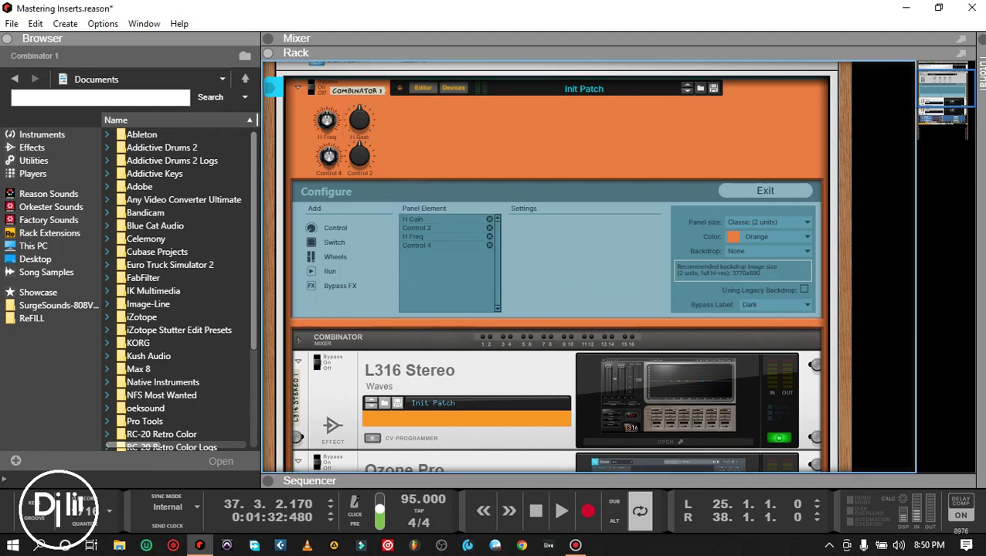
- Rename the lower two knobs, Control 4 as "L Freq" and Control 2 as "L Gain"
left_click(330, 156)
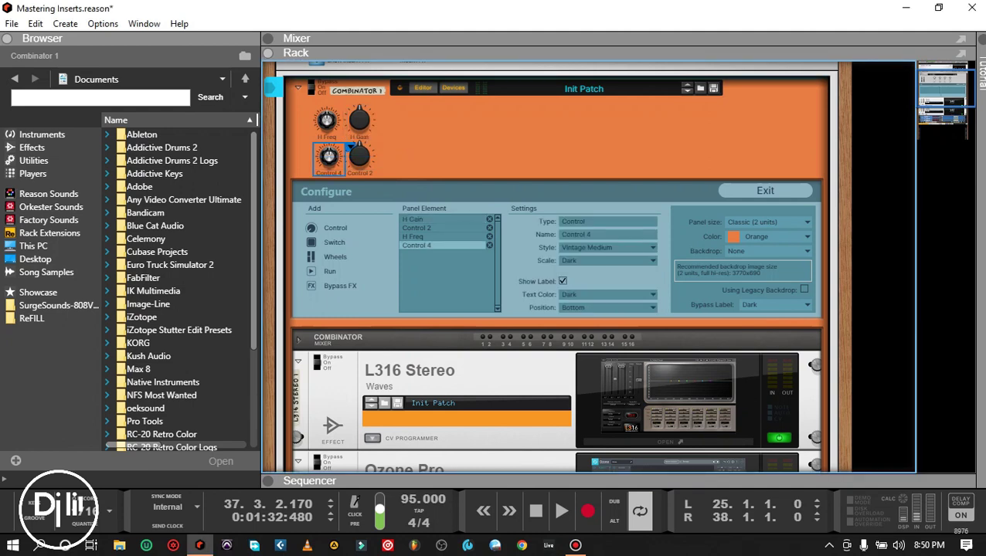
double_click(329, 173)
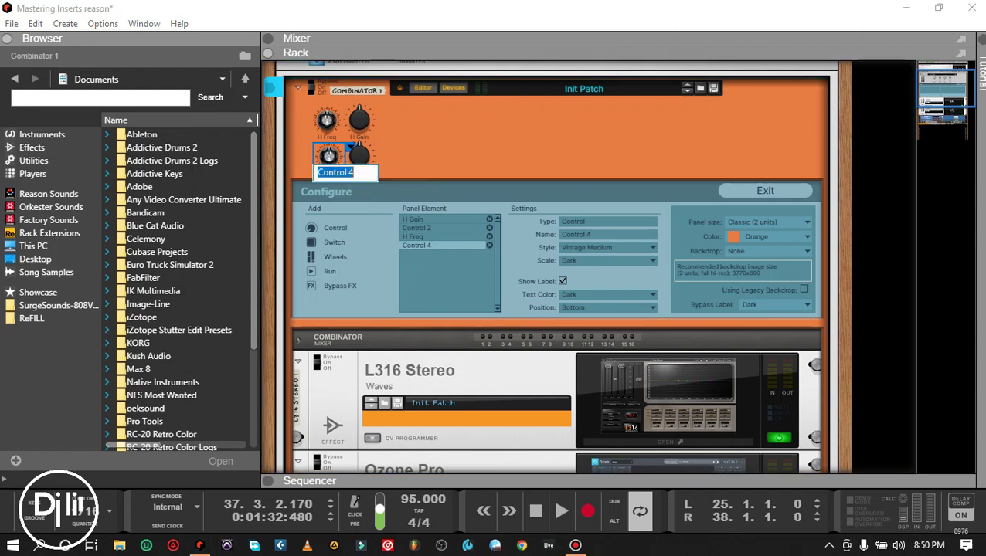
type("L Freq")
key("Return")
double_click(359, 173)
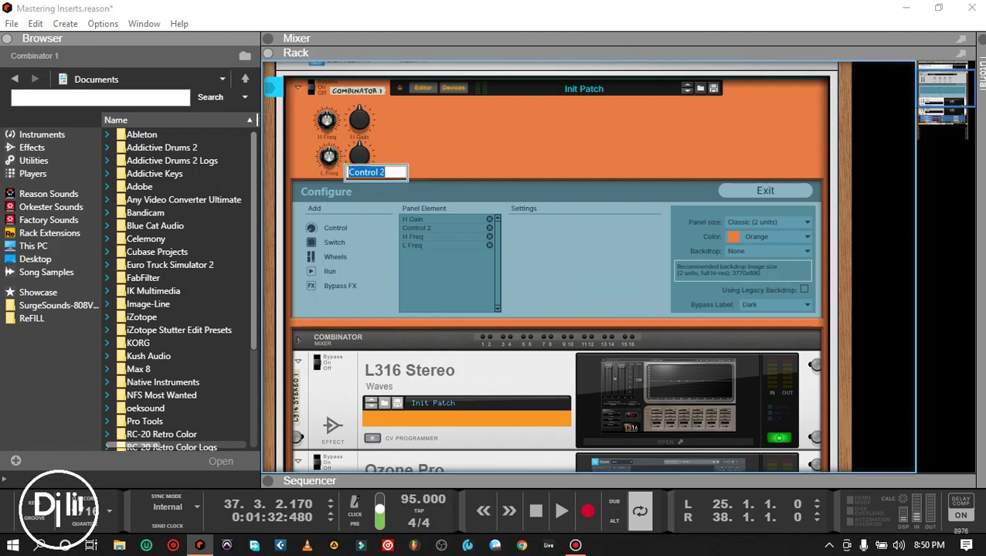
type("L Gain")
key("Return")
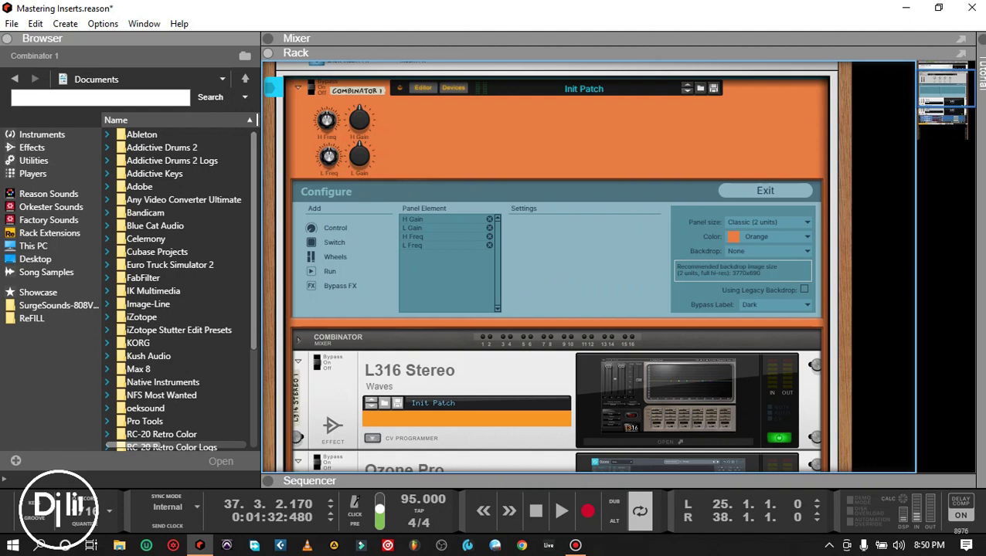
key("ctrl+a")
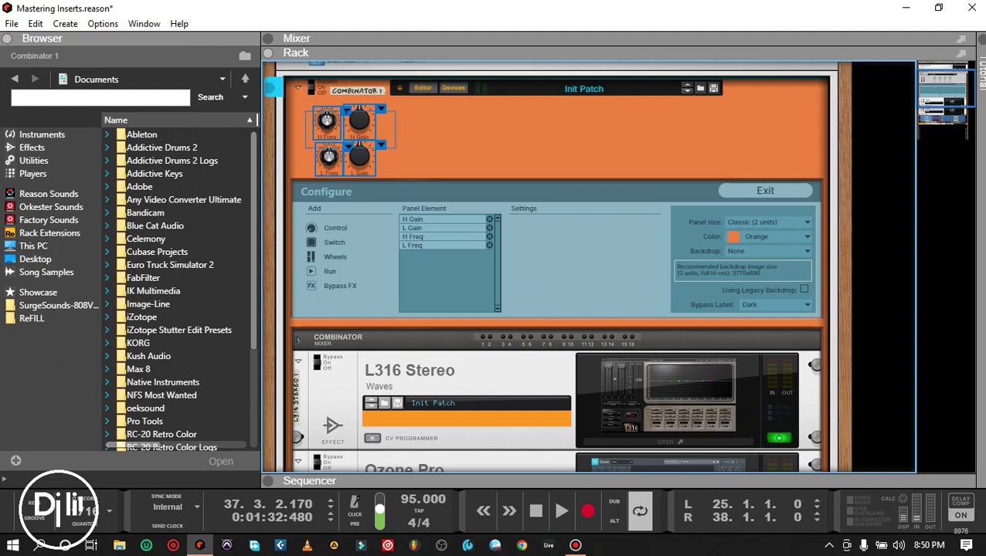
left_click(396, 147)
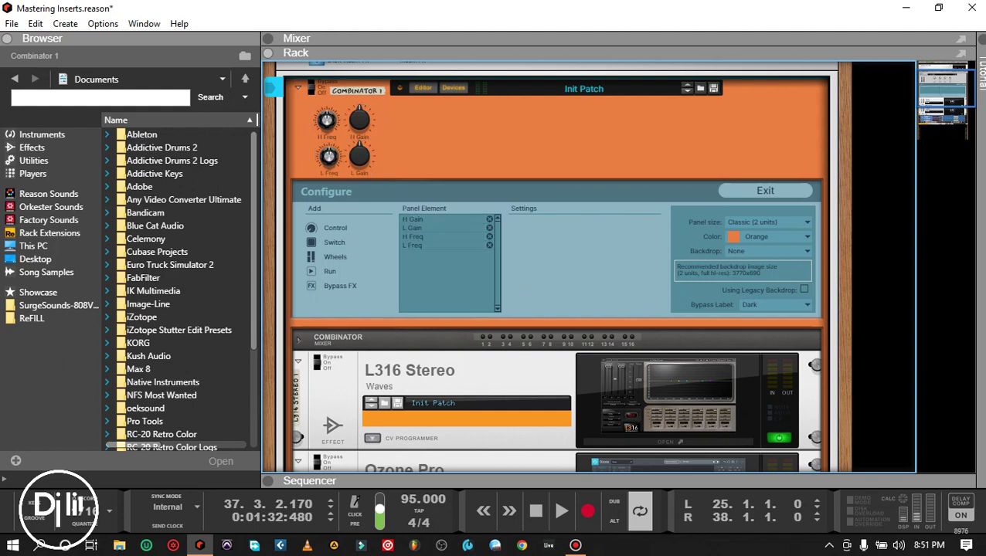
left_click(329, 158)
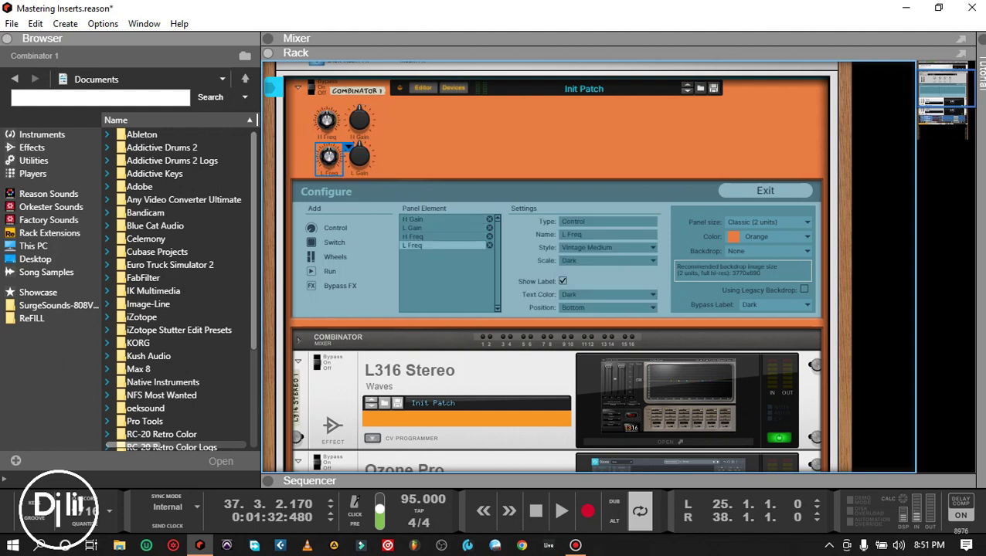
left_click(608, 247)
left_click(479, 143)
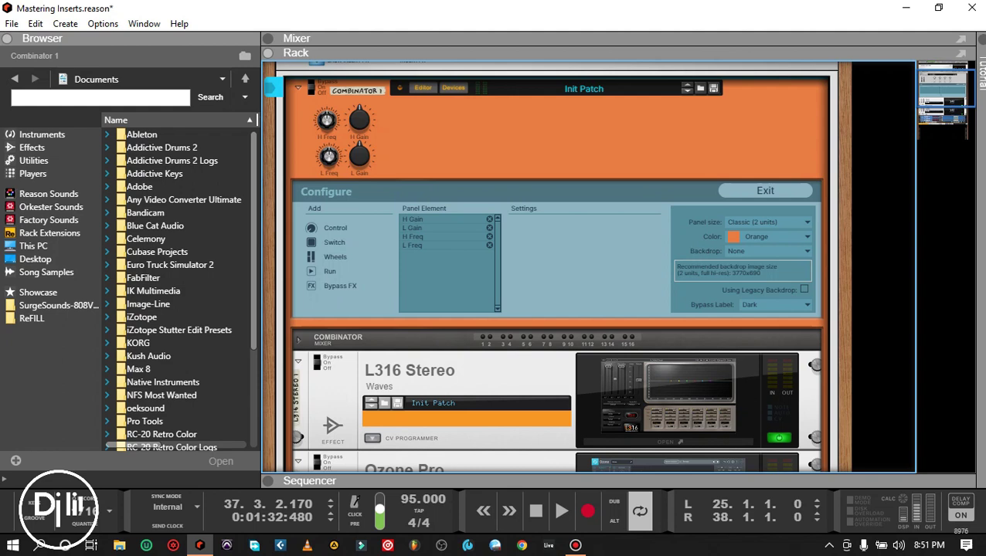
- Open the L316 Stereo plugin window to examine its threshold and output ceiling controls, and close it
left_click(669, 410)
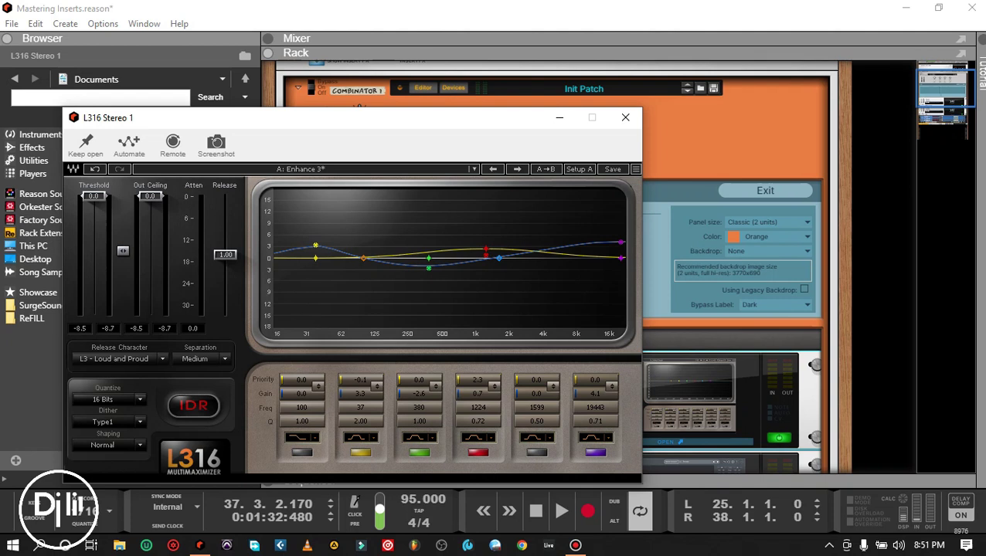
left_click(625, 117)
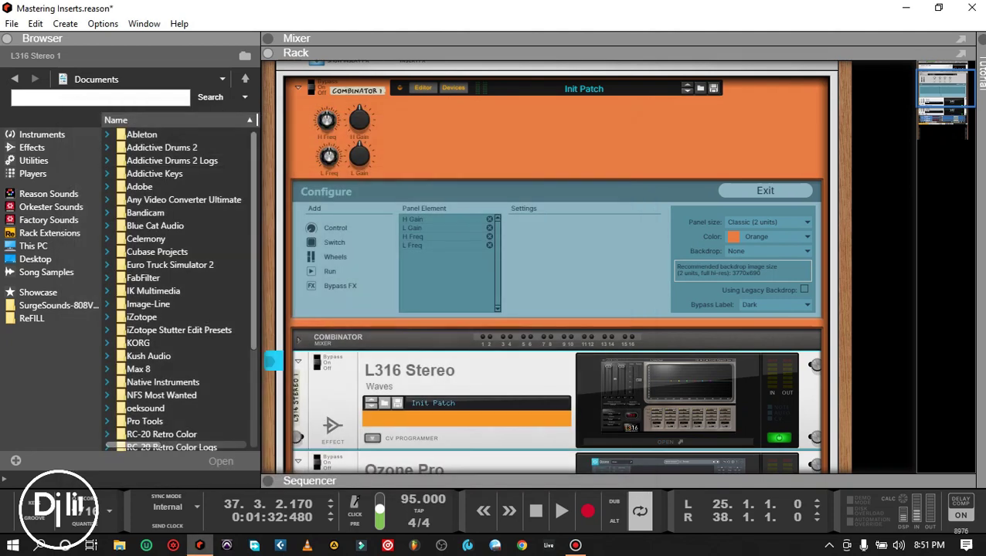
left_click(602, 135)
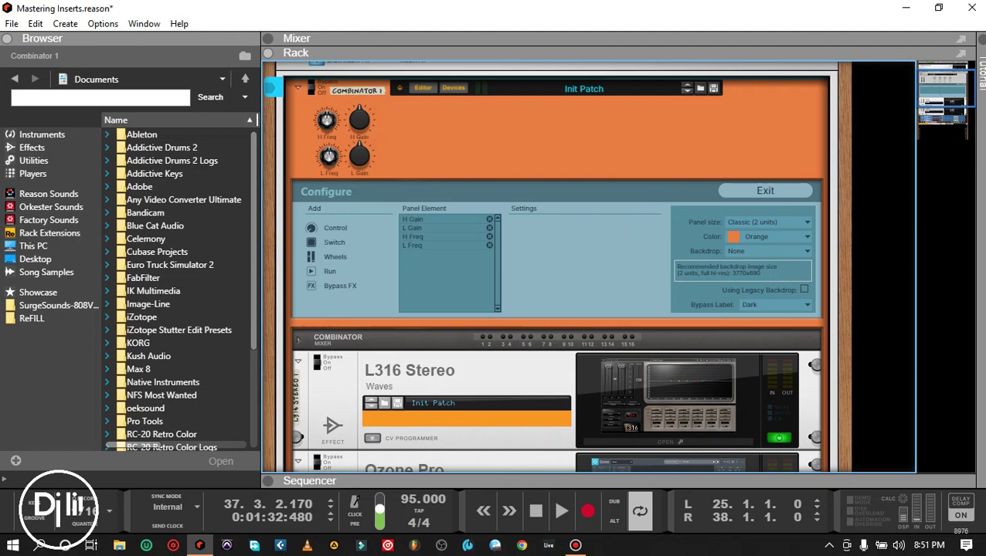
- Add two control knobs to the Combinator panel and set the second one's style to Vintage XXL
left_click(334, 228)
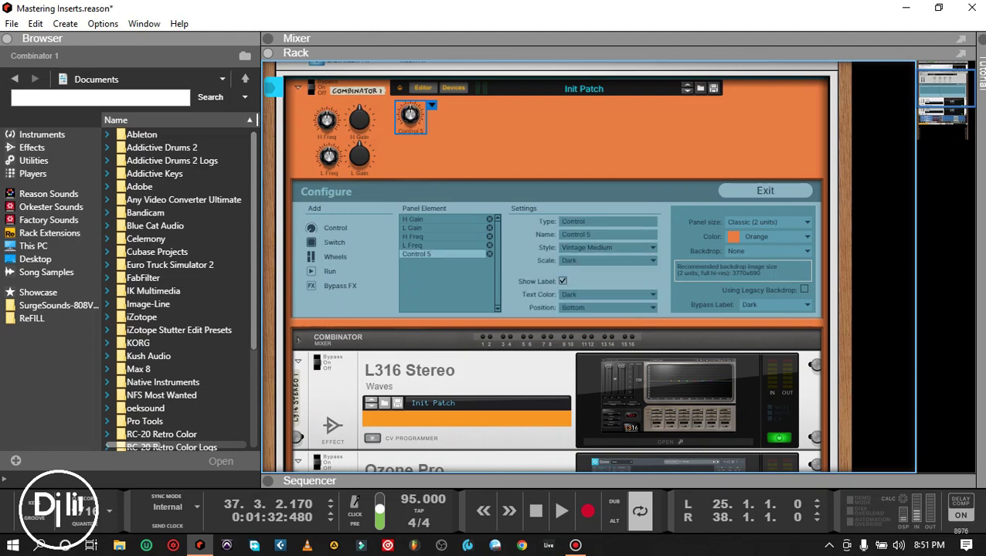
left_click(334, 228)
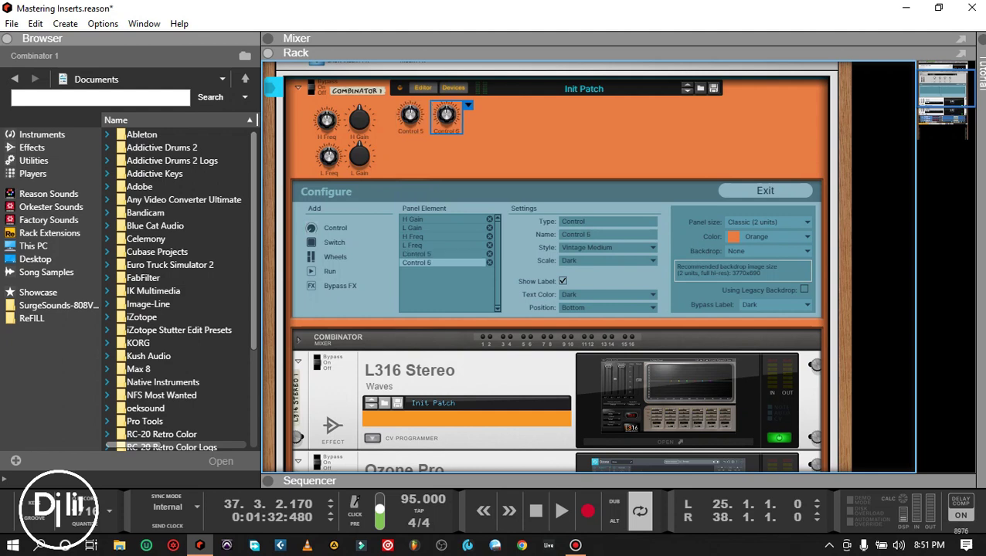
left_click(608, 247)
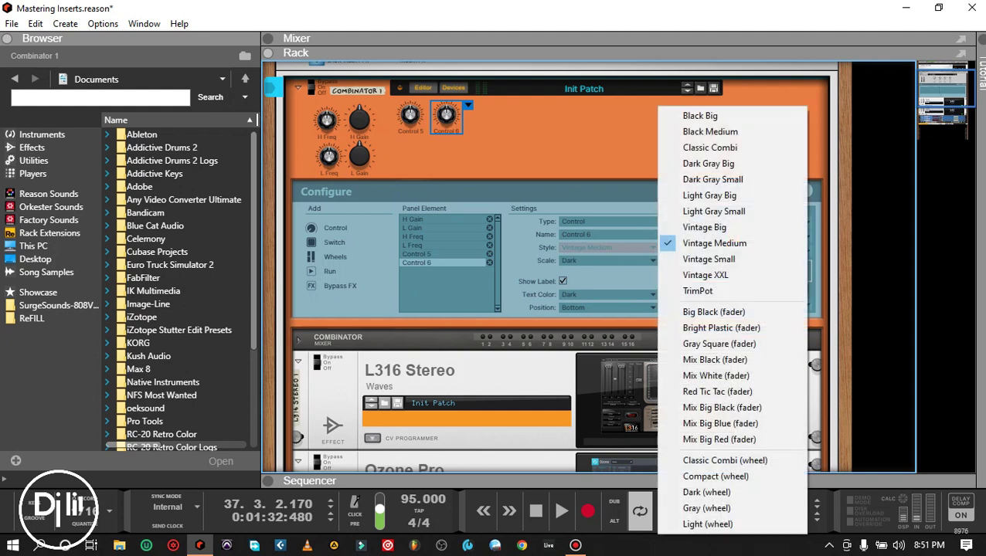
left_click(705, 275)
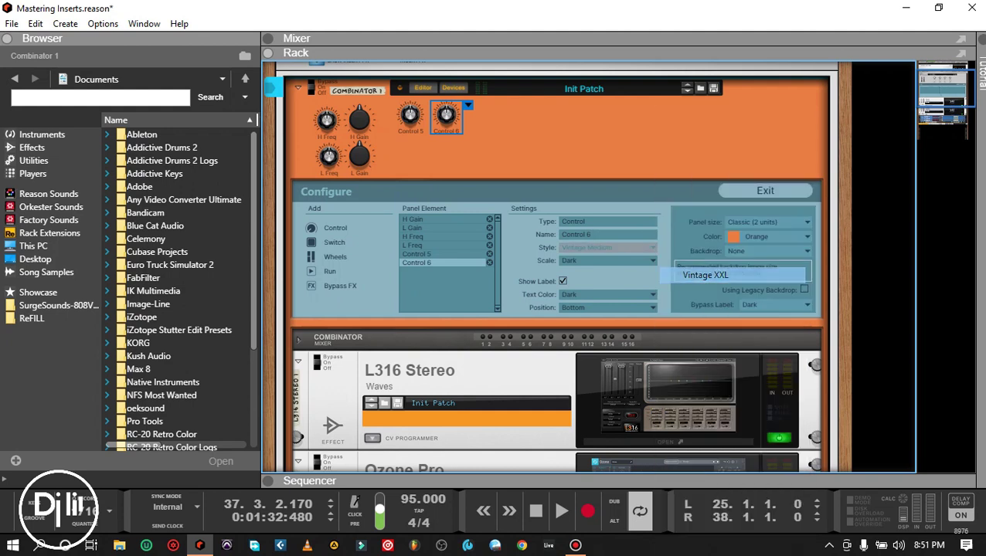
- Place Control 5 and Control 6 side by side next to the gain knobs, and set Control 5's style to Vintage Big
left_click_drag(447, 125, 396, 134)
left_click(609, 247)
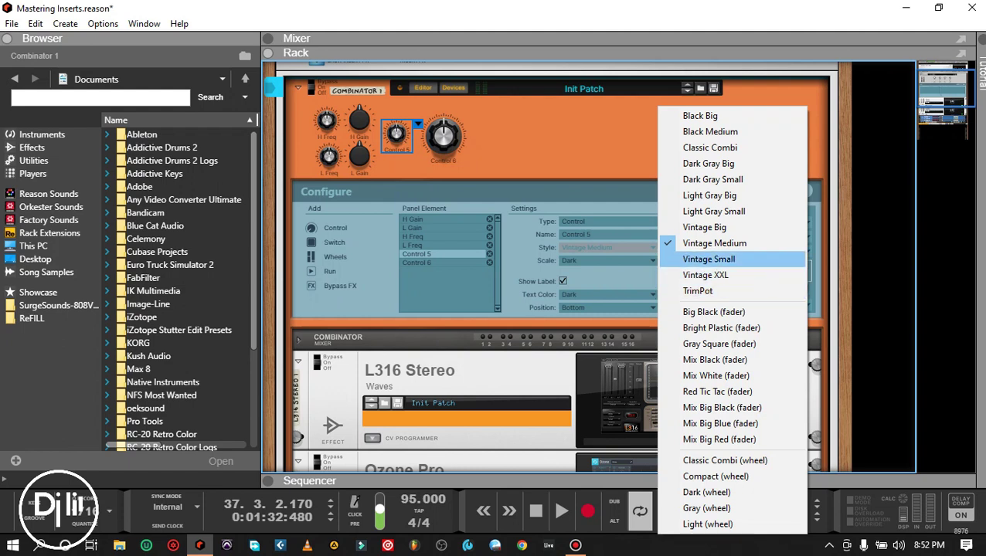
key("Up")
key("Return")
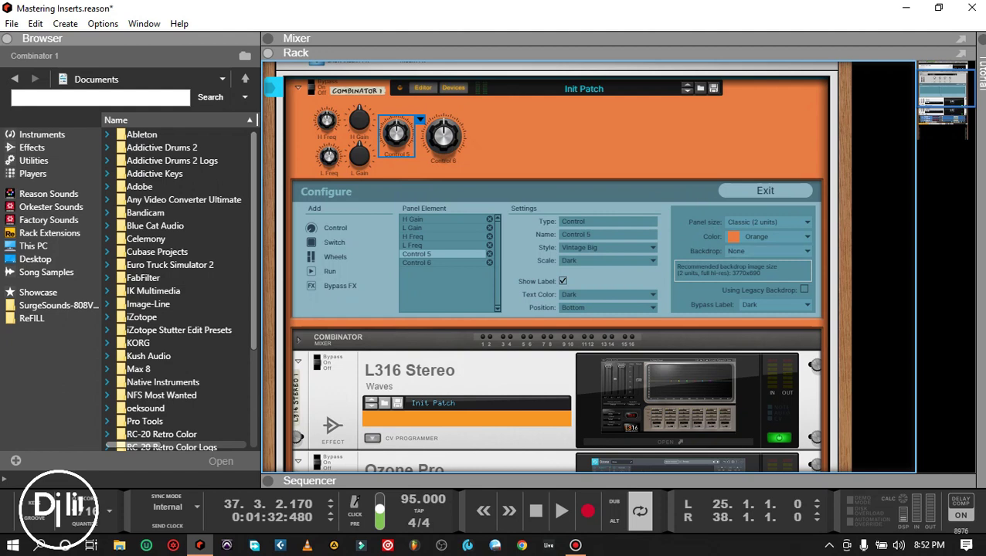
mouse_move(396, 134)
left_mouse_down()
mouse_move(448, 140)
mouse_move(400, 140)
left_mouse_up()
left_click(443, 136)
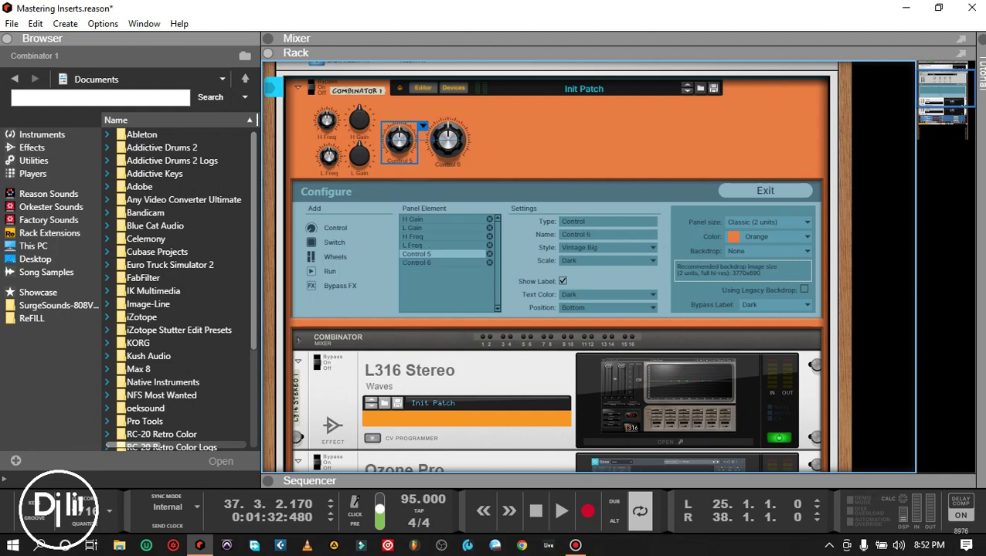
left_click(533, 141)
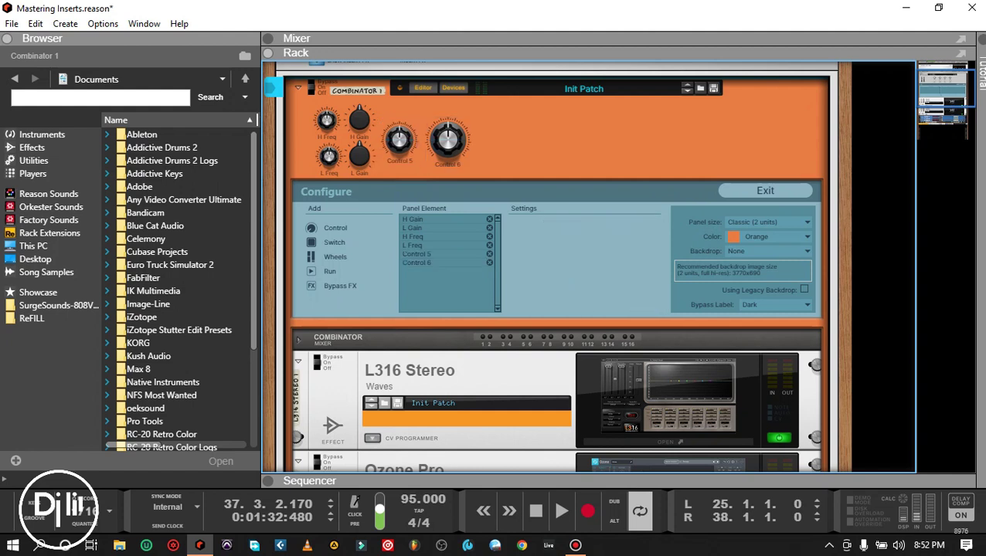
- Align the L Freq knob directly beneath the H Freq knob and deselect it
left_click(331, 156)
left_click_drag(330, 156, 328, 153)
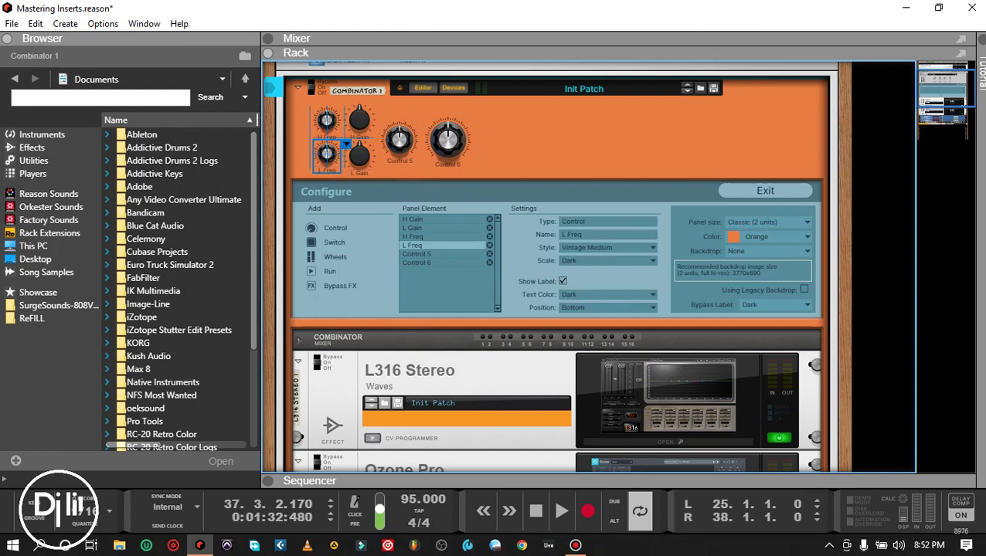
left_click(533, 140)
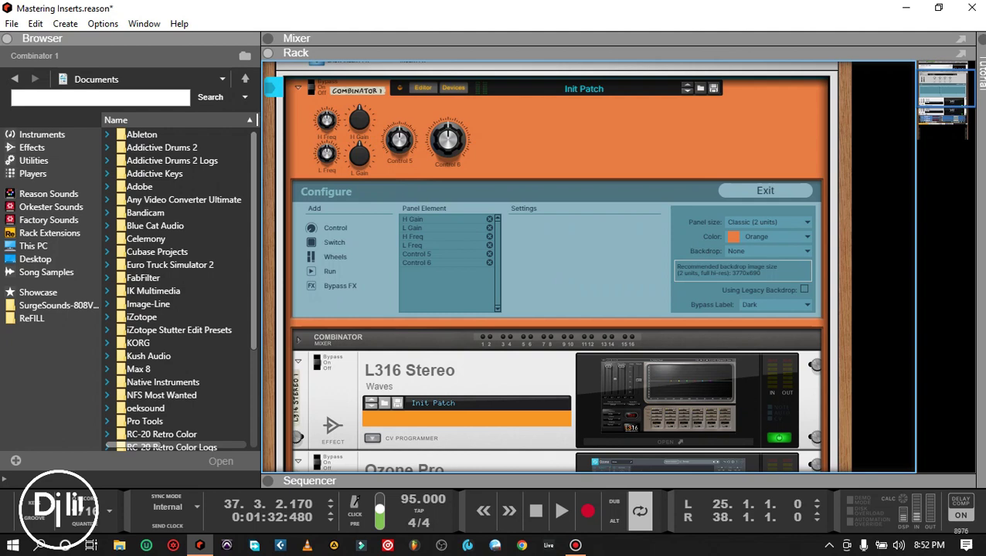
- Rename the Control 5 knob as "Ceiling" and the Control 6 knob as "Threshold"
double_click(400, 160)
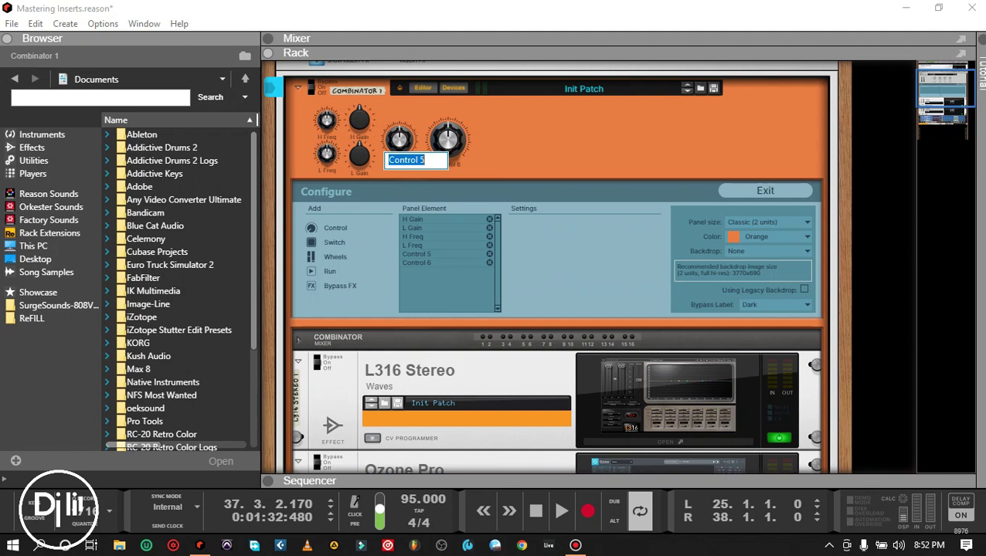
type("C")
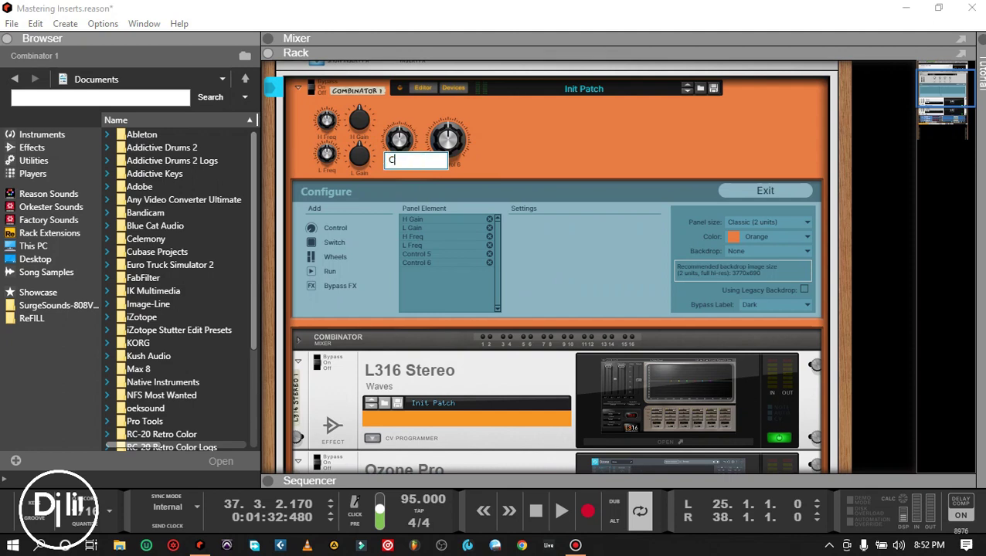
type("eiling")
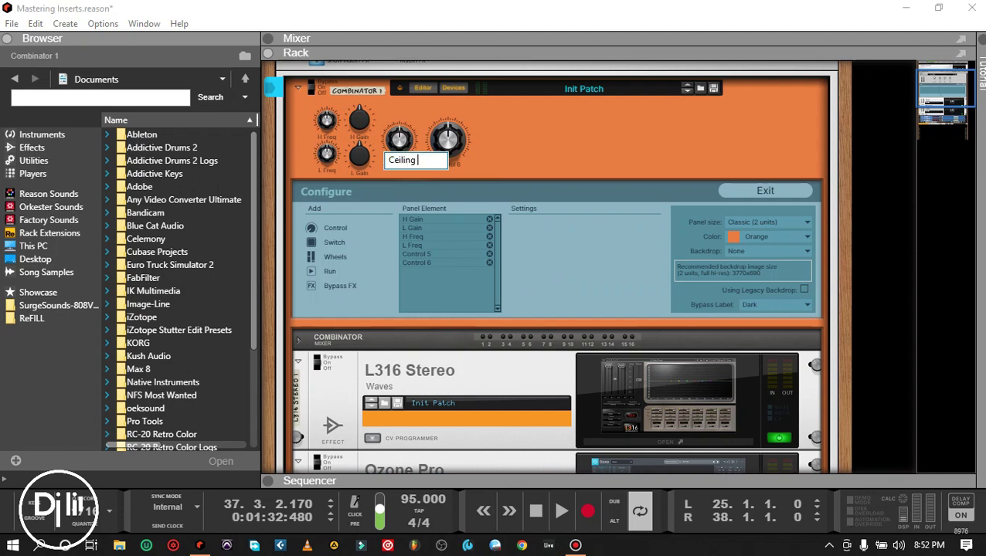
key("Return")
left_click(462, 158)
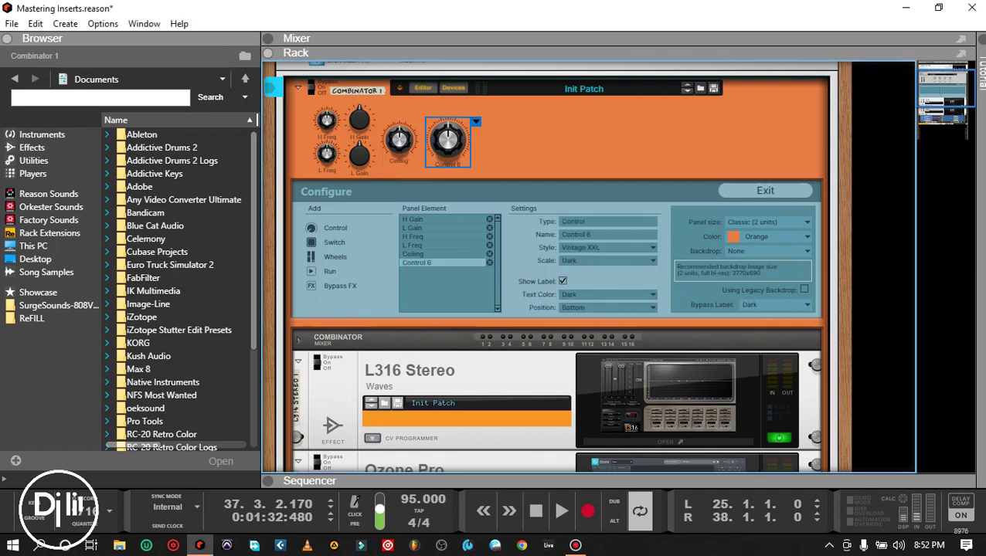
left_click_drag(461, 157, 461, 160)
double_click(444, 164)
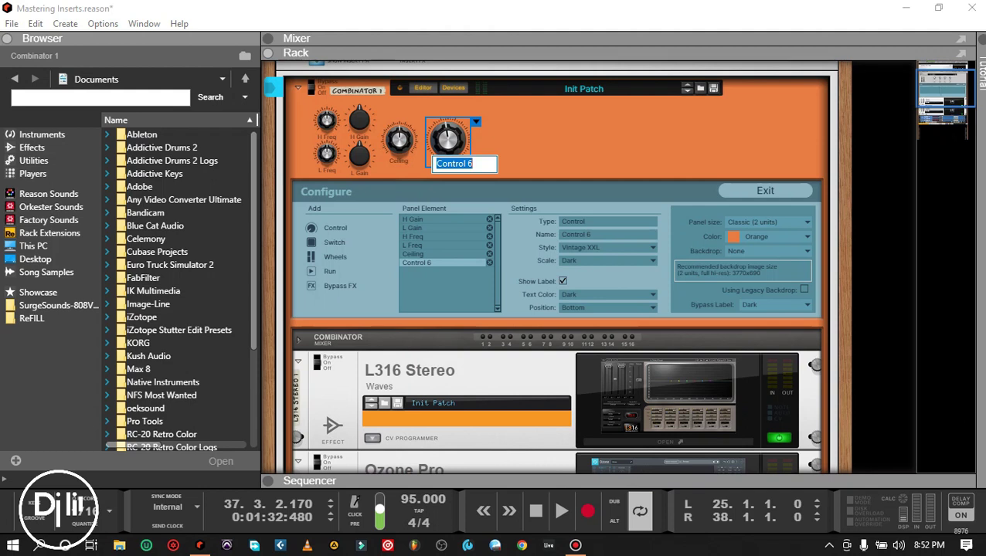
type("Threshold")
key("Return")
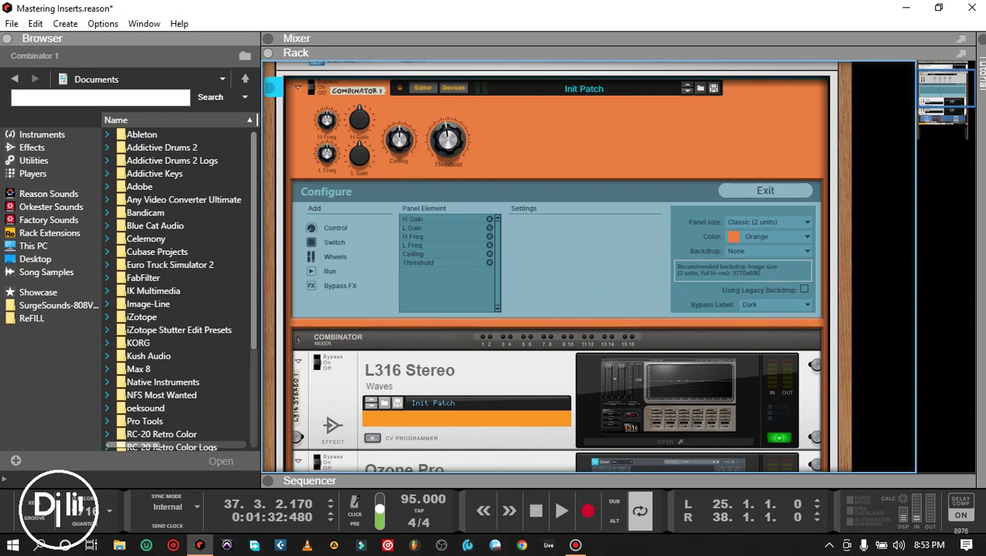
- Line up the Threshold knob horizontally with the Ceiling knob and deselect it
left_click(448, 141)
left_click_drag(447, 140, 448, 140)
left_click(449, 141)
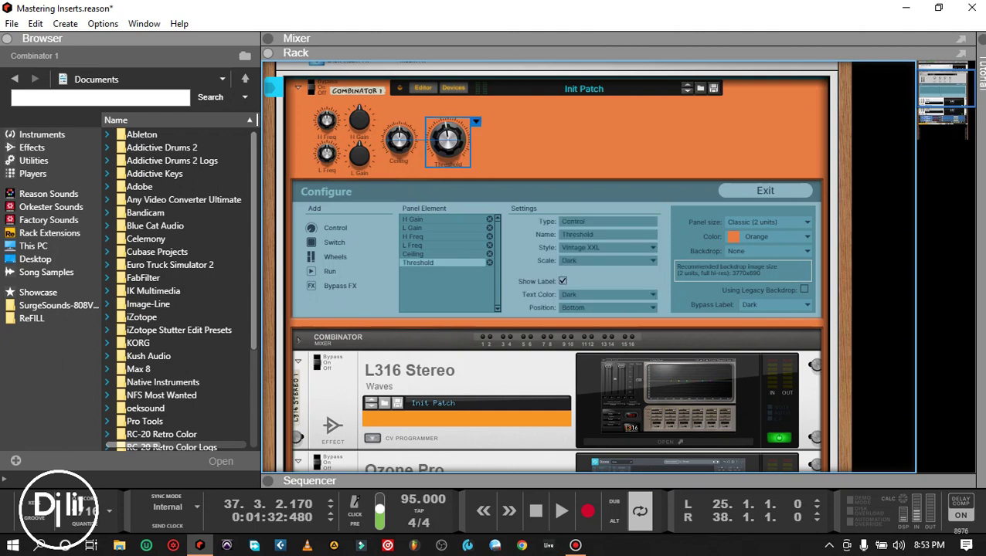
left_click(556, 143)
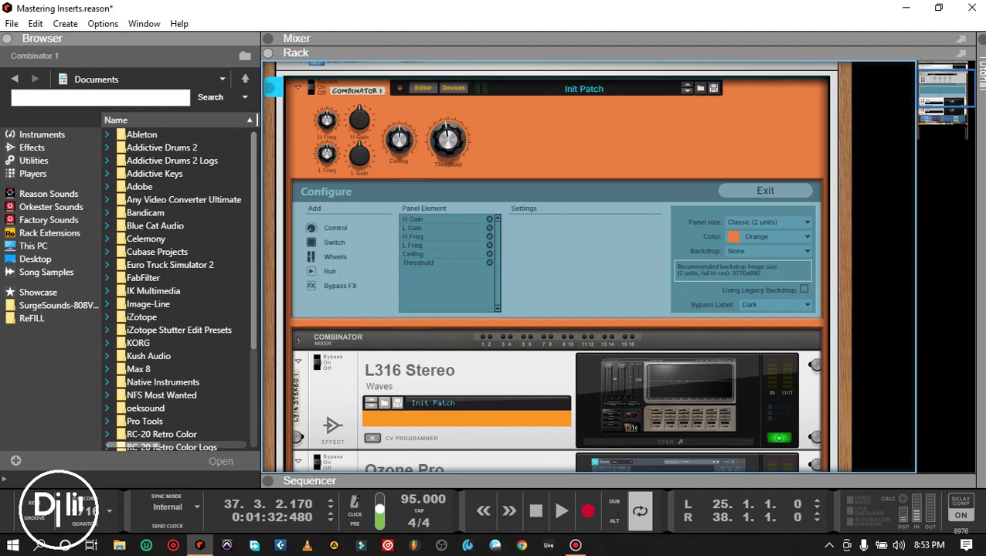
- Exit the panel configuration and add H Gain as a modulation source for the L316 Stereo 1 device
left_click(765, 190)
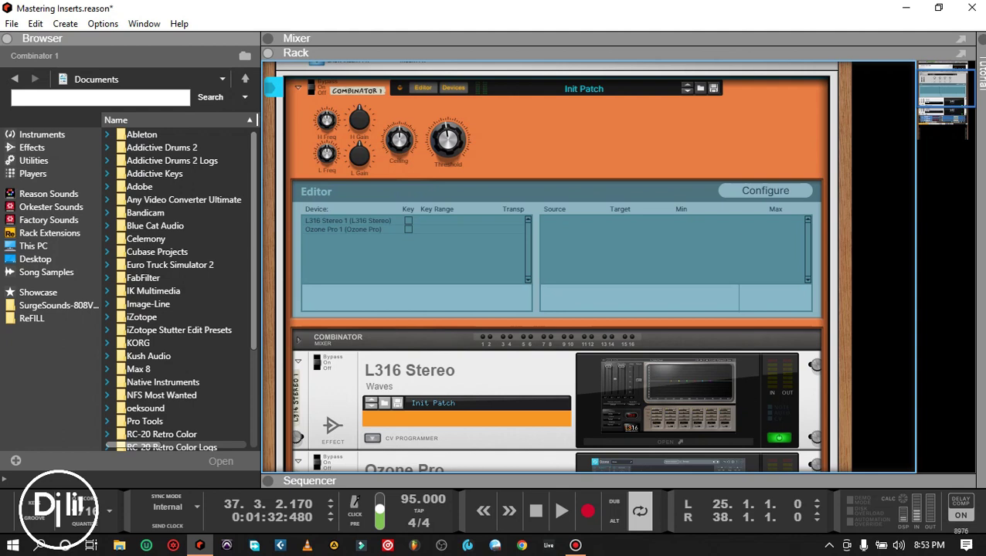
left_click(348, 221)
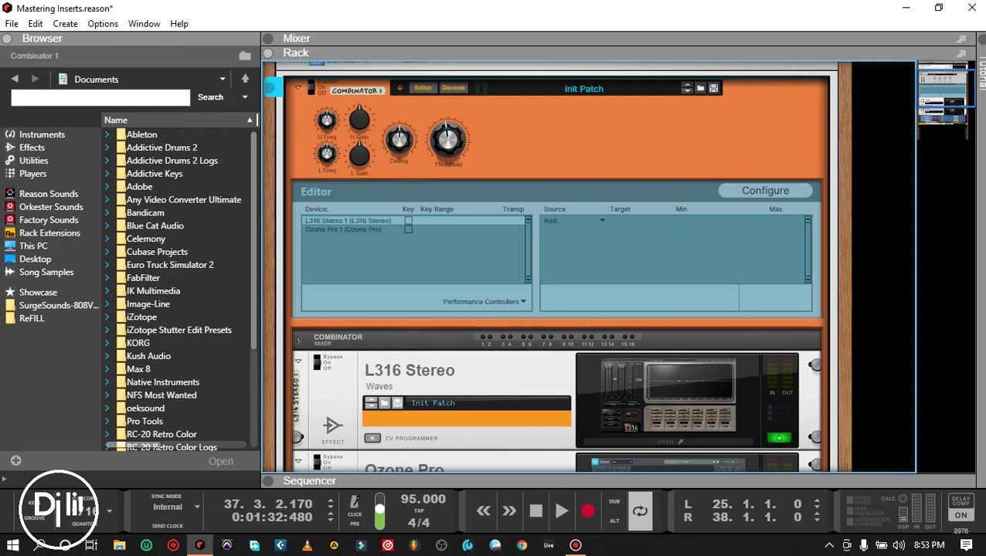
left_click(571, 220)
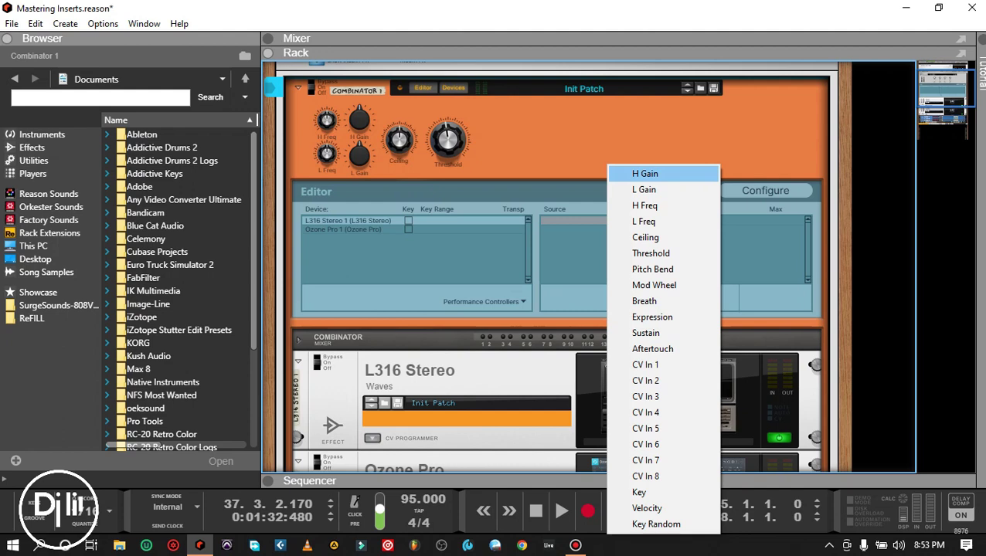
left_click(645, 174)
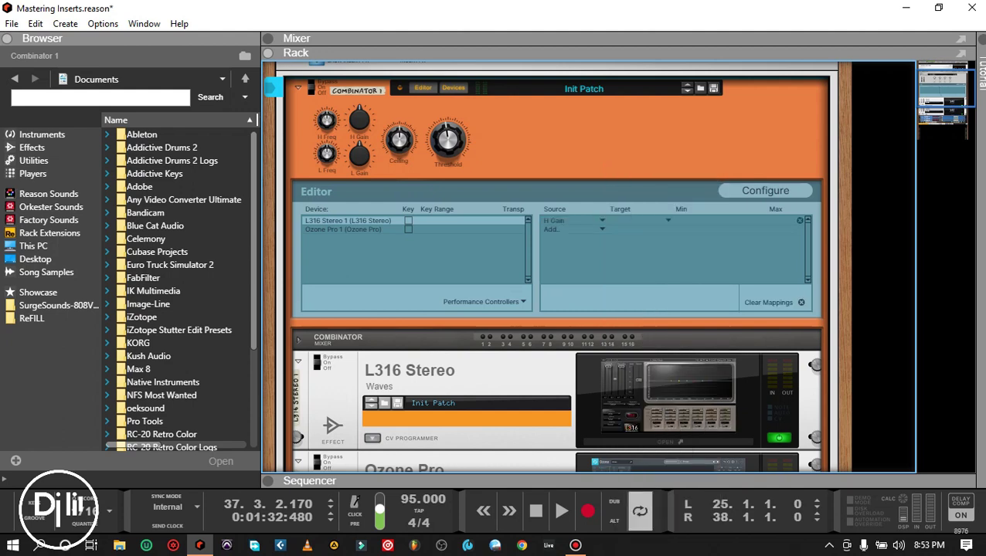
- Change the first L316 Stereo 1 mapping source to H Freq and add H Gain as the second source
left_click(573, 229)
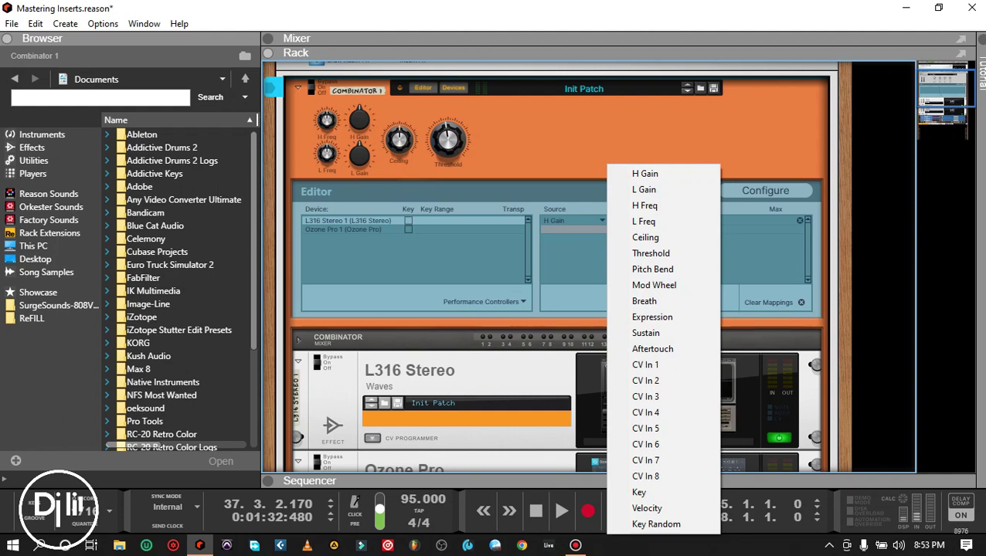
key("Escape")
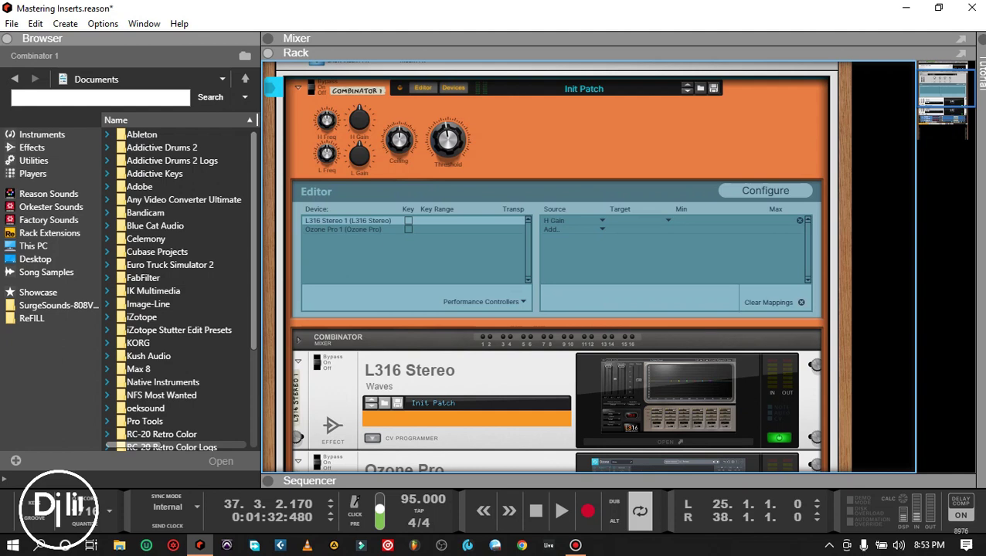
left_click(603, 229)
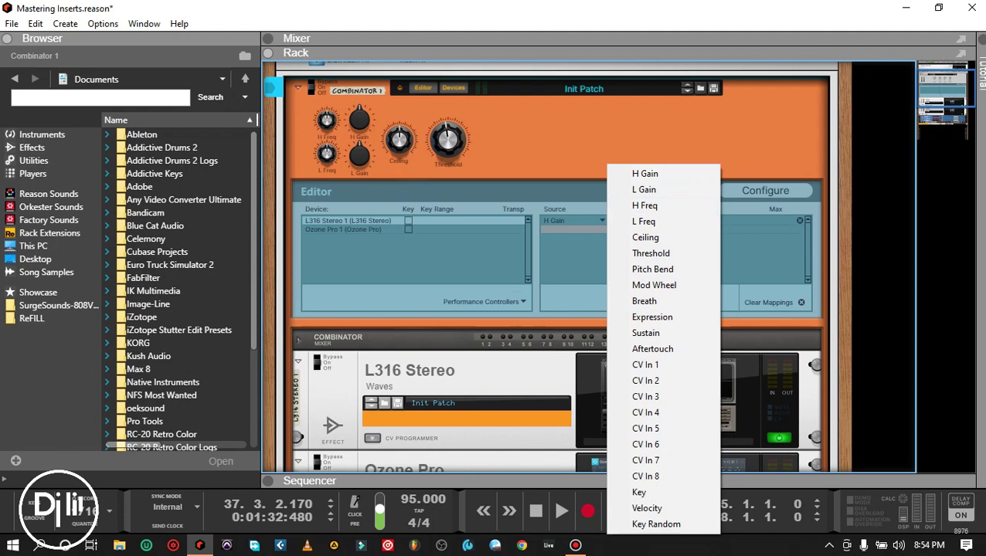
key("Escape")
left_click(602, 221)
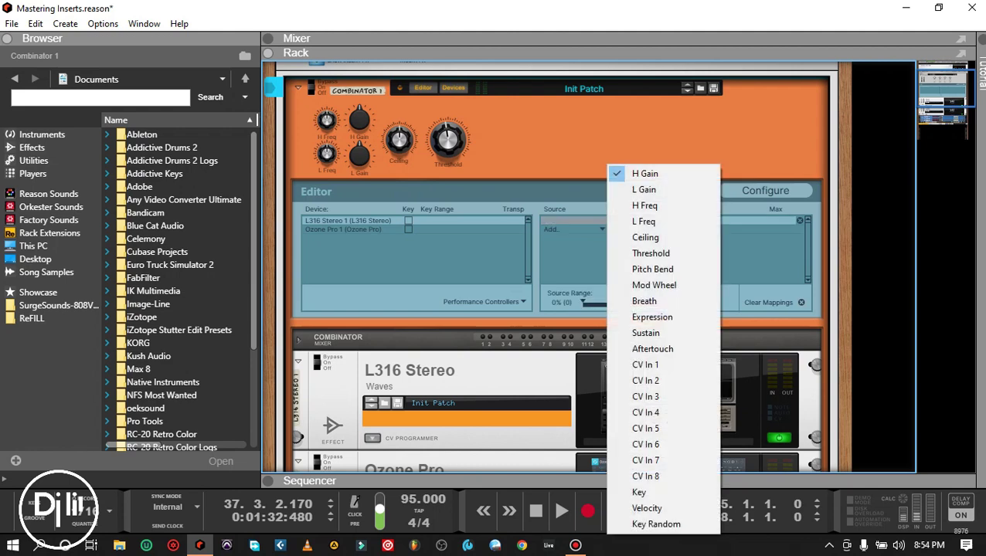
left_click(644, 206)
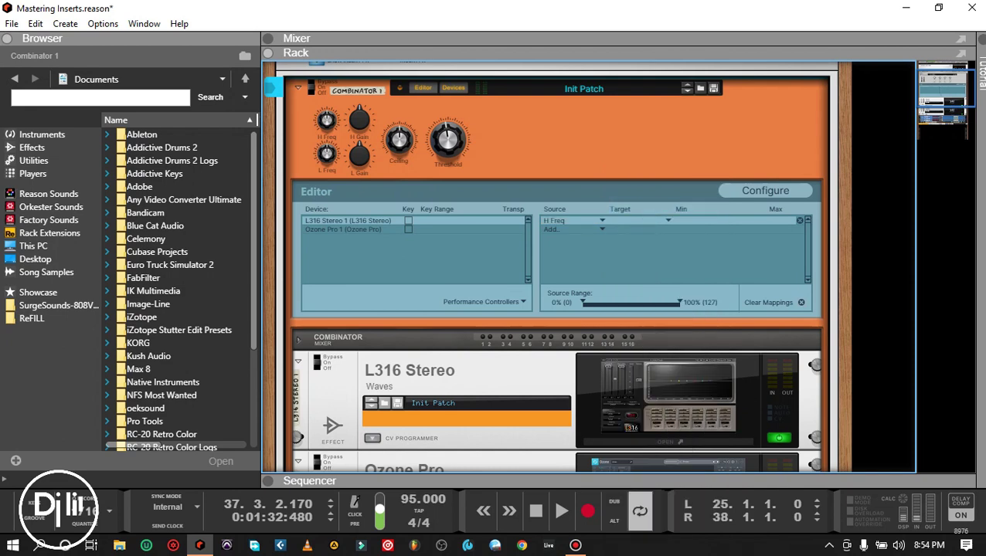
left_click(602, 229)
left_click(644, 173)
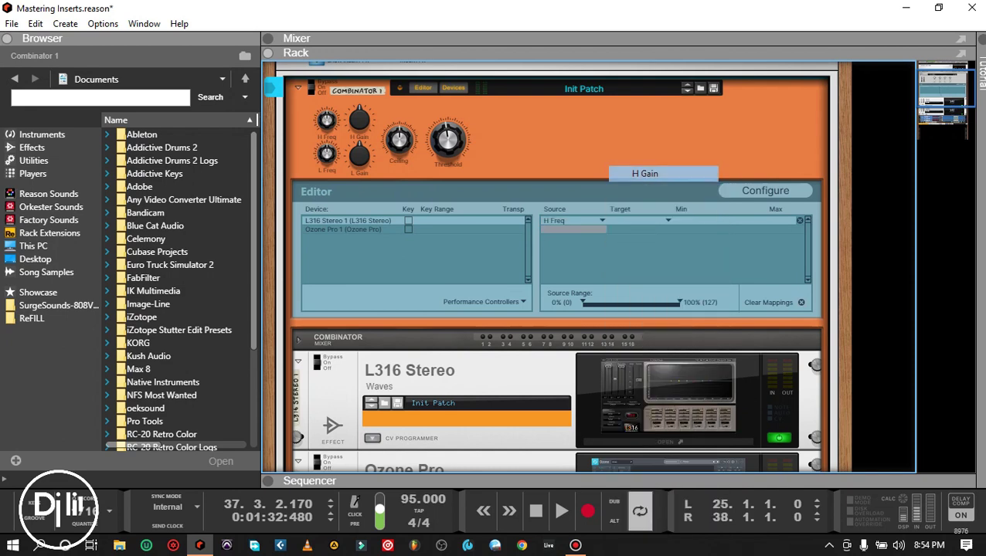
- Add L Freq, L Gain, Ceiling and Threshold as further modulation sources for the L316 Stereo 1 device
left_click(644, 221)
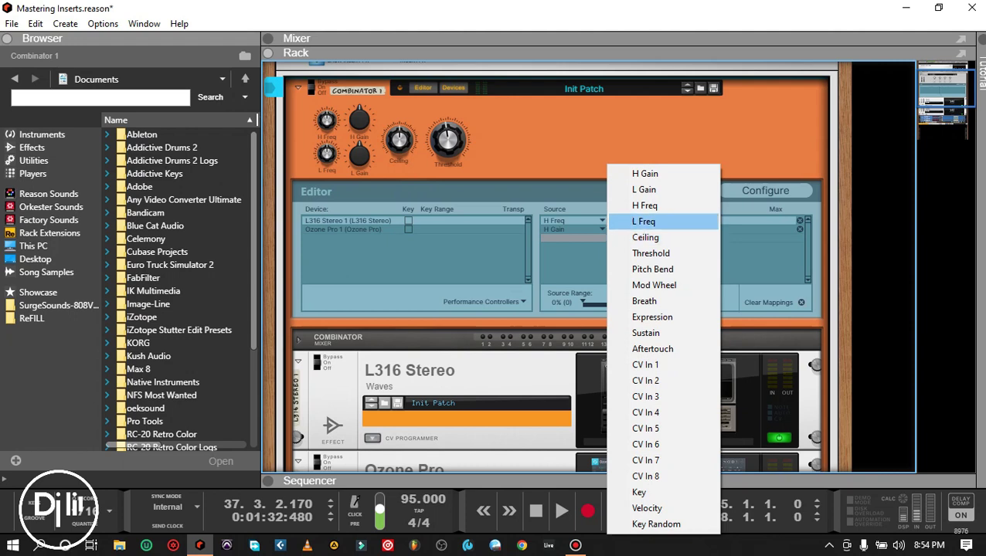
left_click(644, 222)
left_click(600, 246)
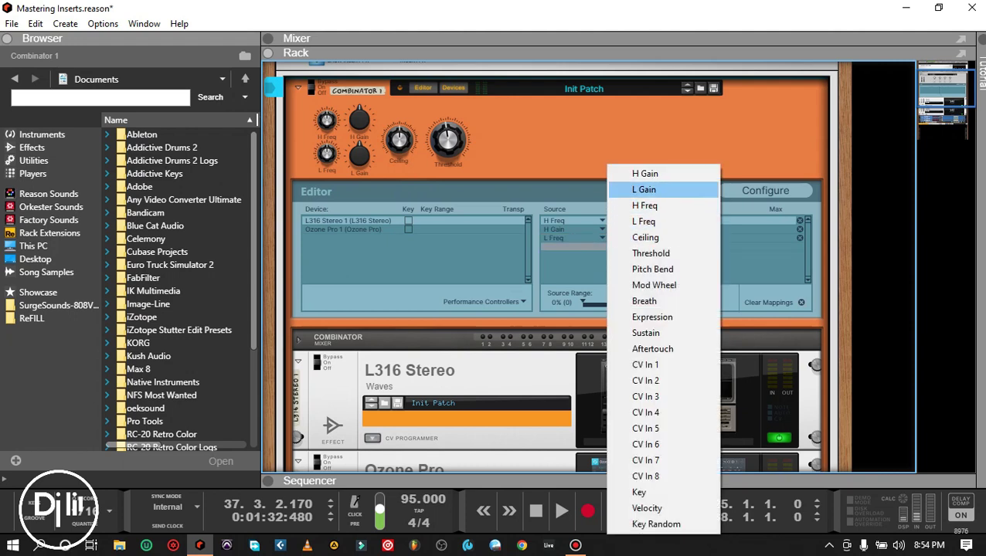
left_click(644, 189)
left_click(551, 255)
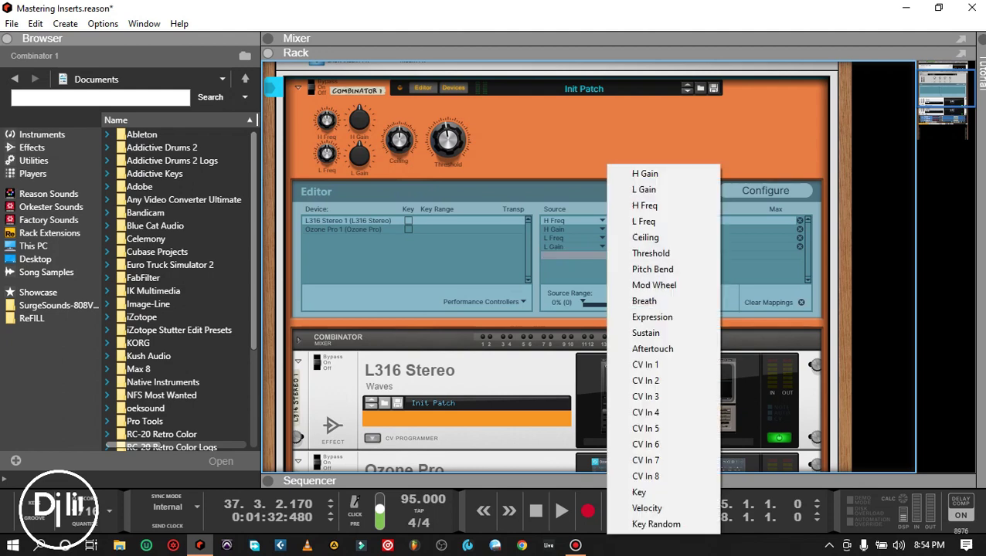
left_click(645, 237)
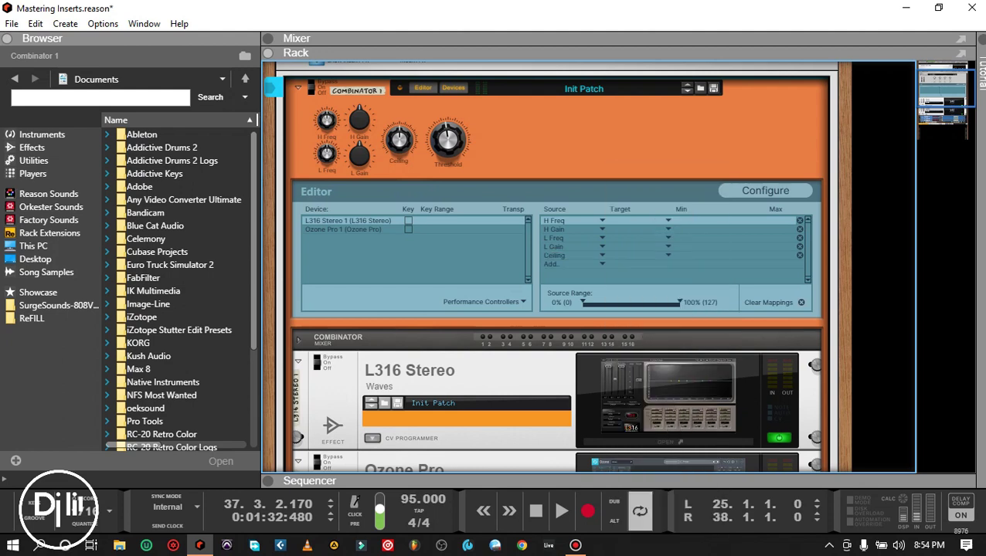
left_click(551, 264)
left_click(650, 253)
- Reorder the Combinator's panel elements to H Freq, H Gain, L Freq, L Gain, Ceiling and Threshold, and exit the panel configuration
left_click(764, 190)
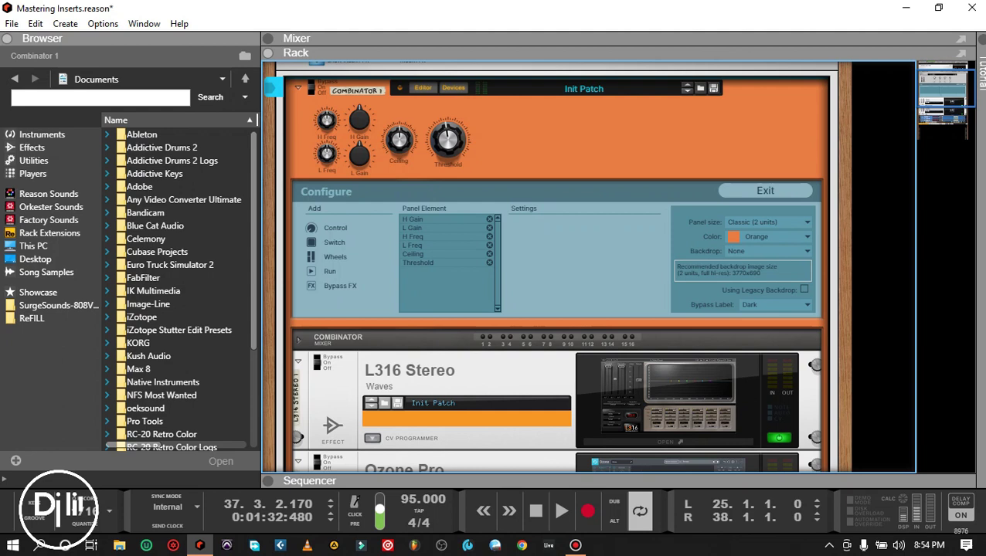
left_click(326, 120)
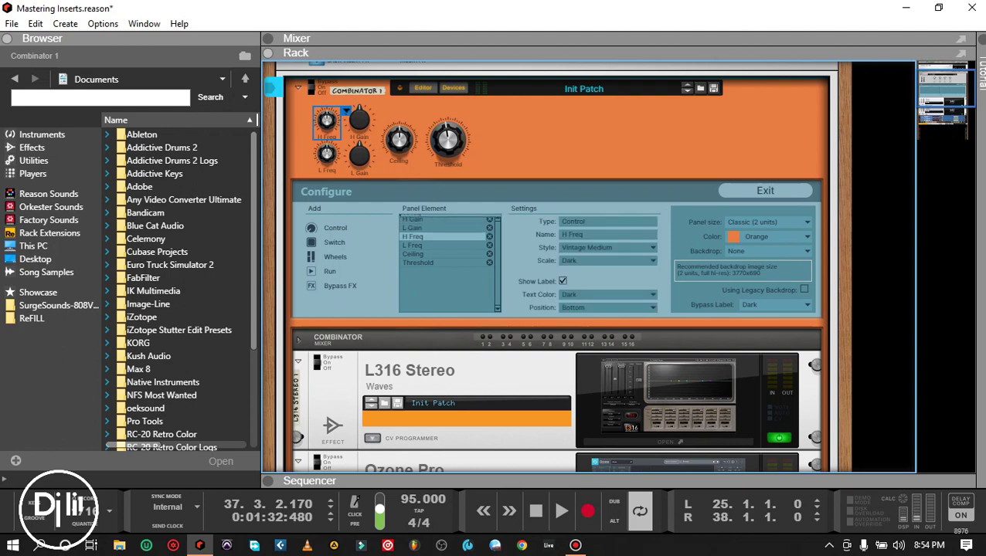
left_click_drag(433, 236, 433, 216)
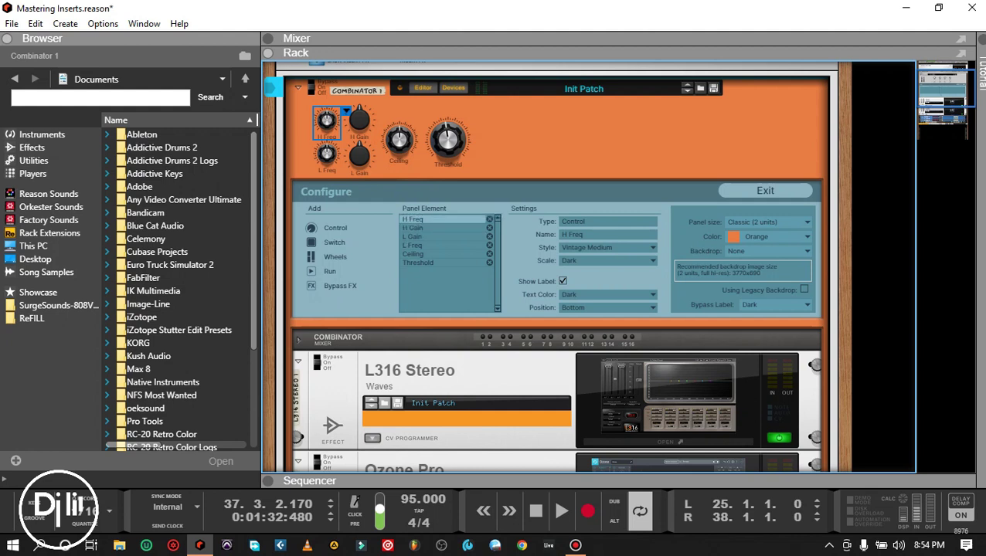
left_click(433, 228)
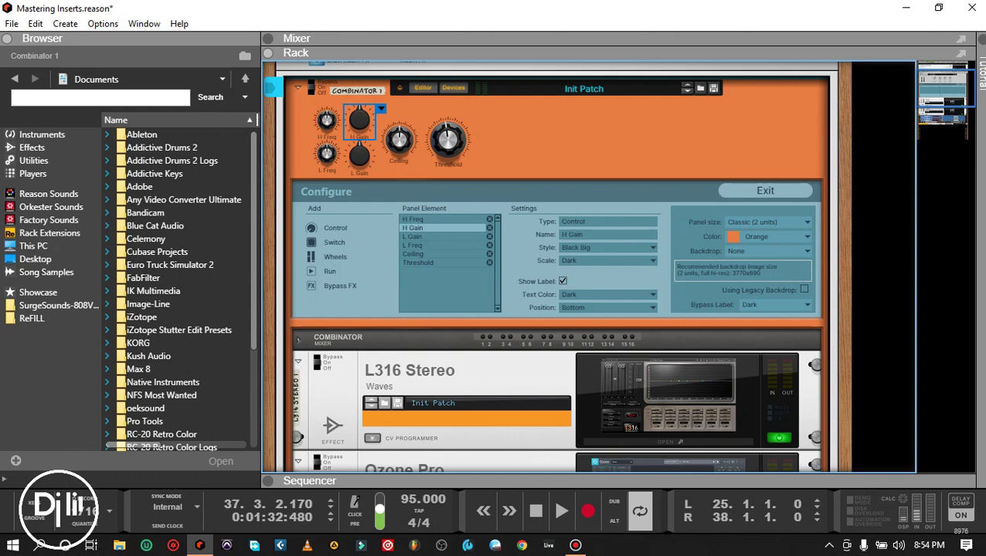
left_click_drag(433, 245, 429, 228)
left_click(429, 246)
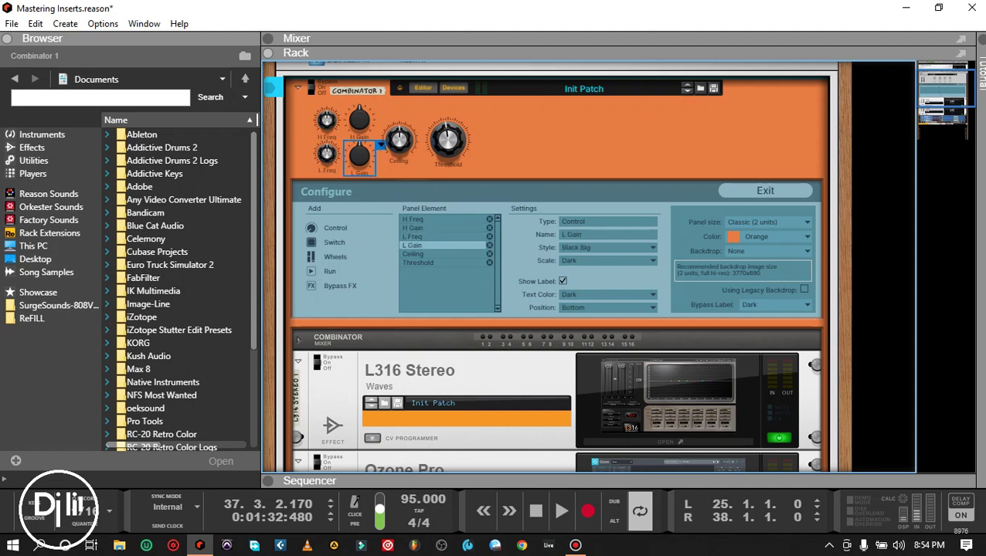
left_click(430, 254)
left_click(429, 263)
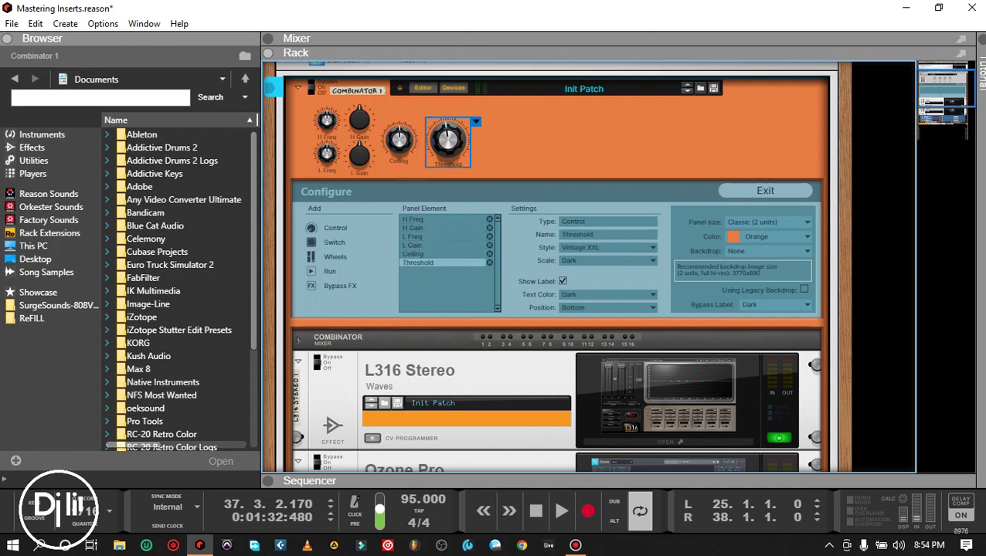
left_click(764, 190)
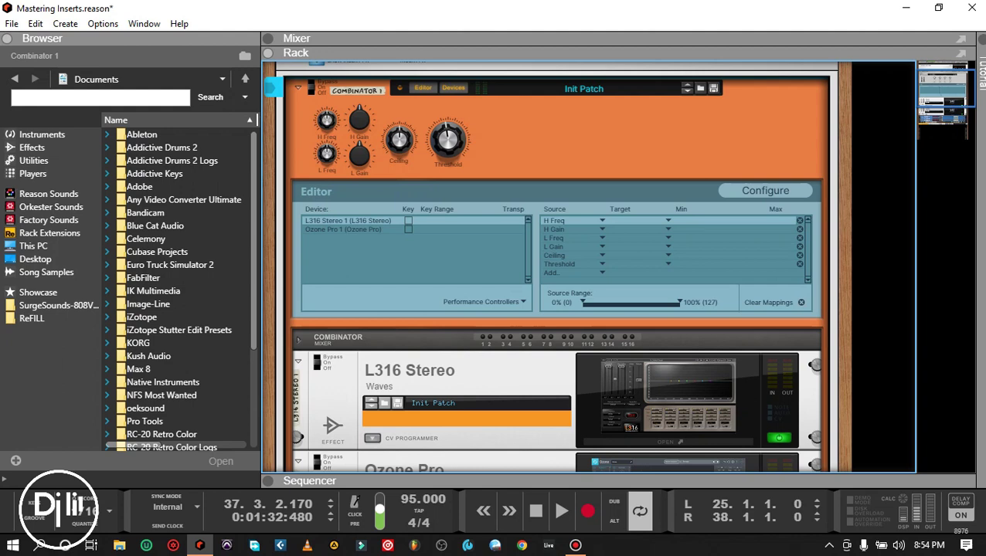
- Look through the Group 1 and Group 2 target parameters available for the H Freq source
left_click(637, 221)
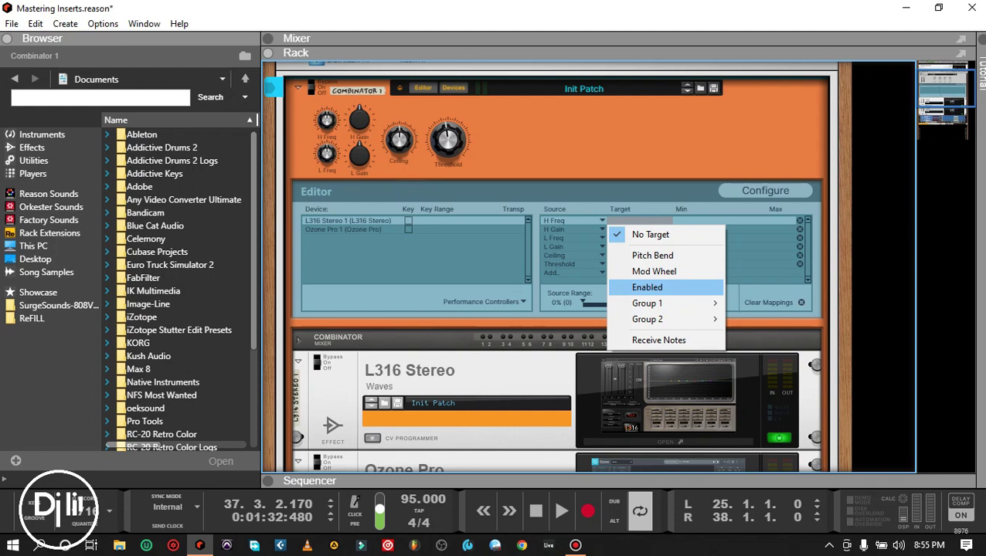
mouse_move(647, 303)
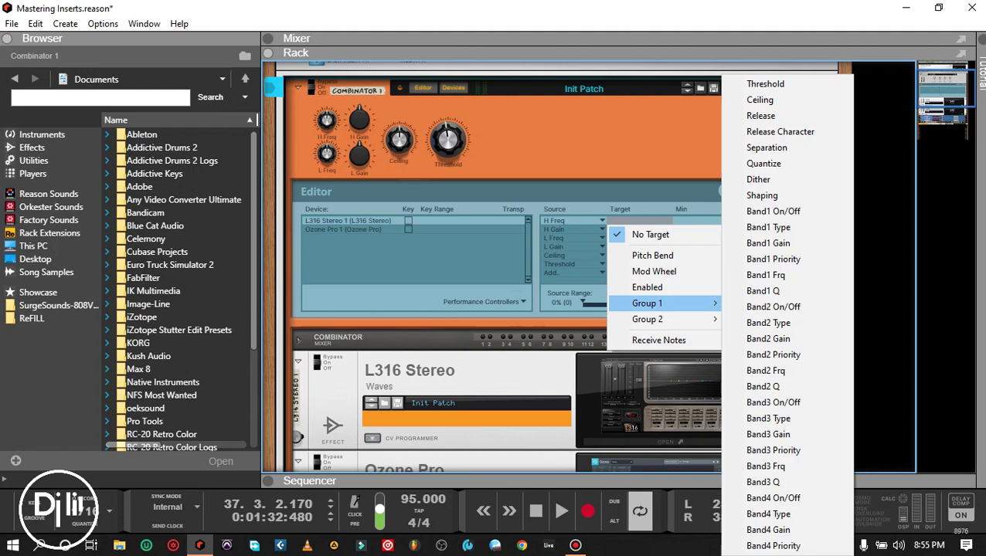
left_click(668, 396)
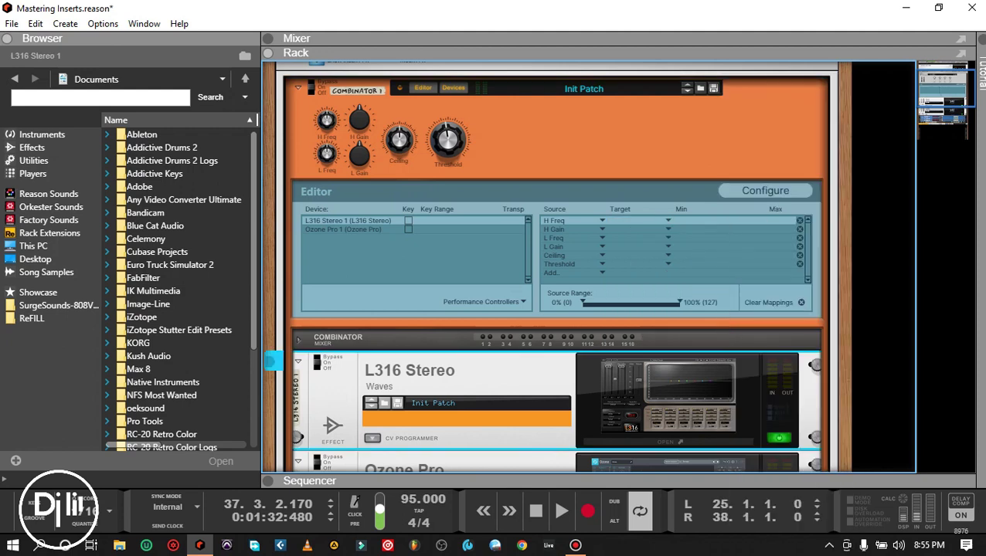
left_click(668, 221)
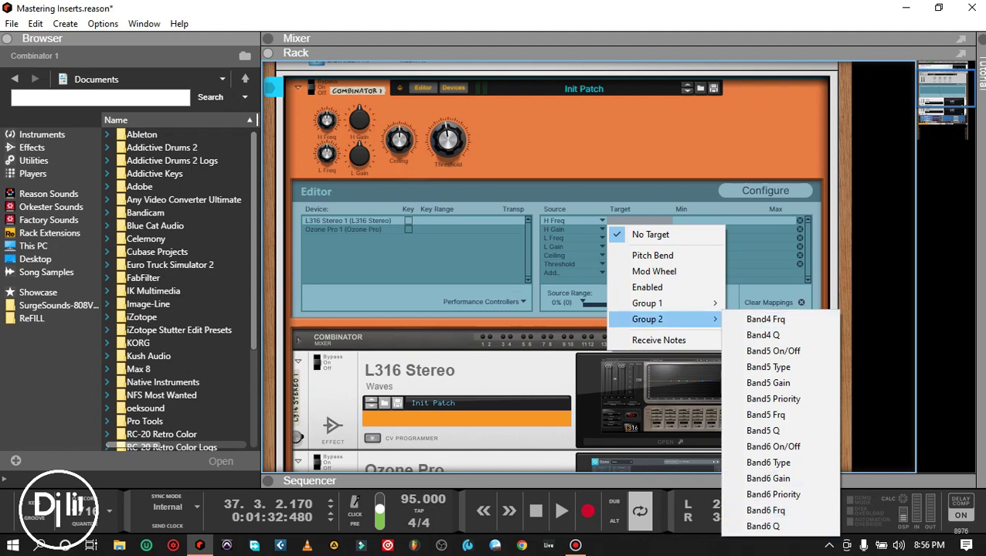
key("Escape")
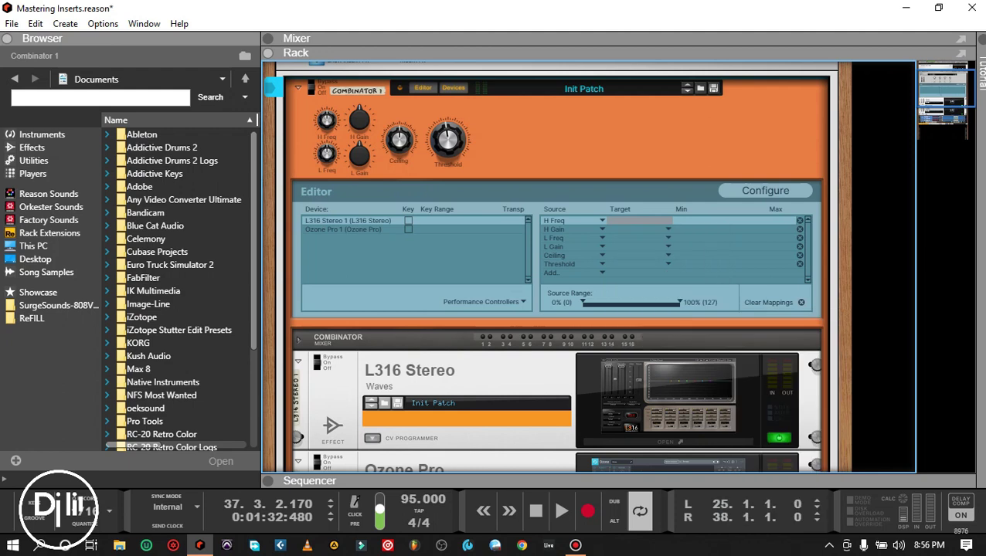
- Check in the L316 Stereo 1 plugin interface which EQ bands control the low and high frequencies, and close it
left_click(667, 440)
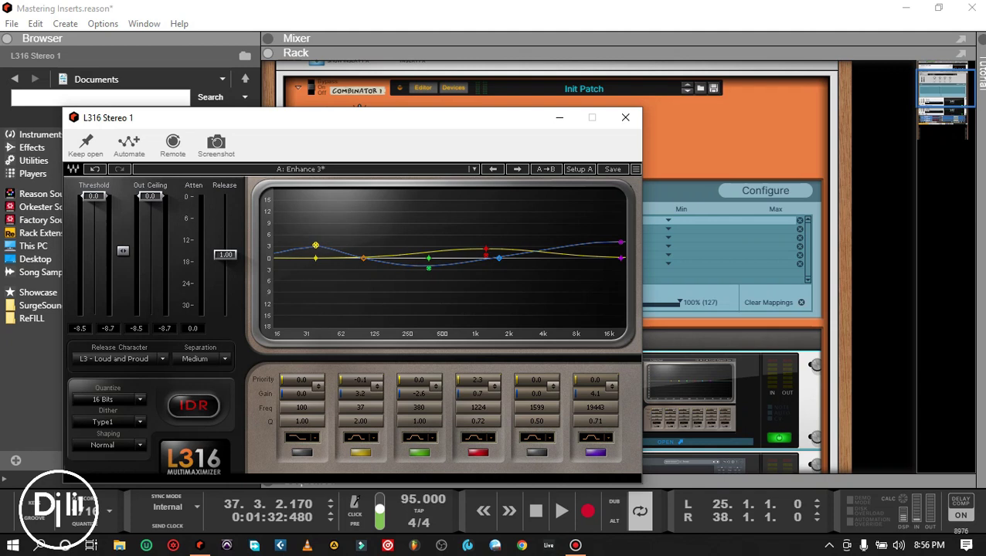
left_click_drag(315, 246, 315, 246)
left_click_drag(620, 242, 620, 243)
left_click(624, 117)
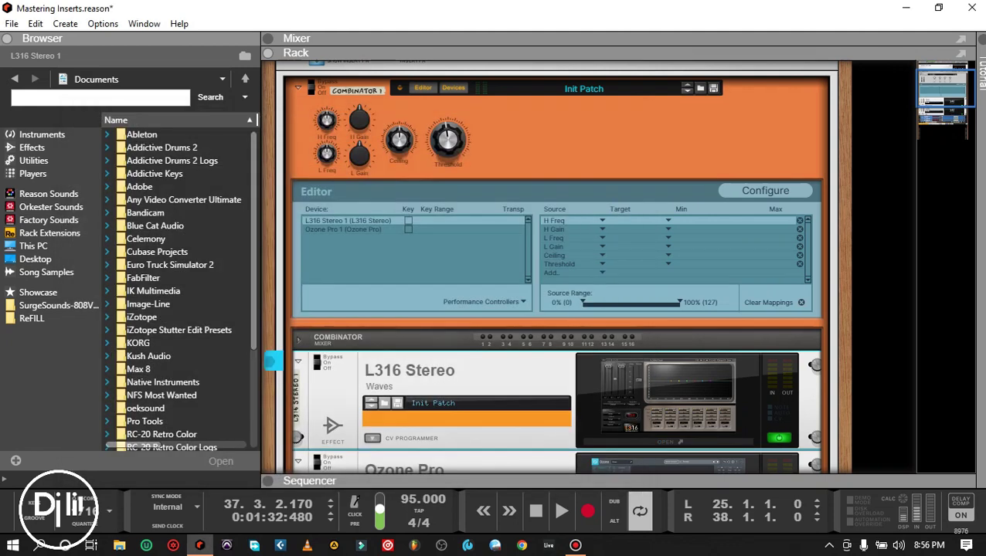
- Map the H Freq source to Band6 Frq and the H Gain source to Band6 Gain on L316 Stereo 1
left_click(604, 223)
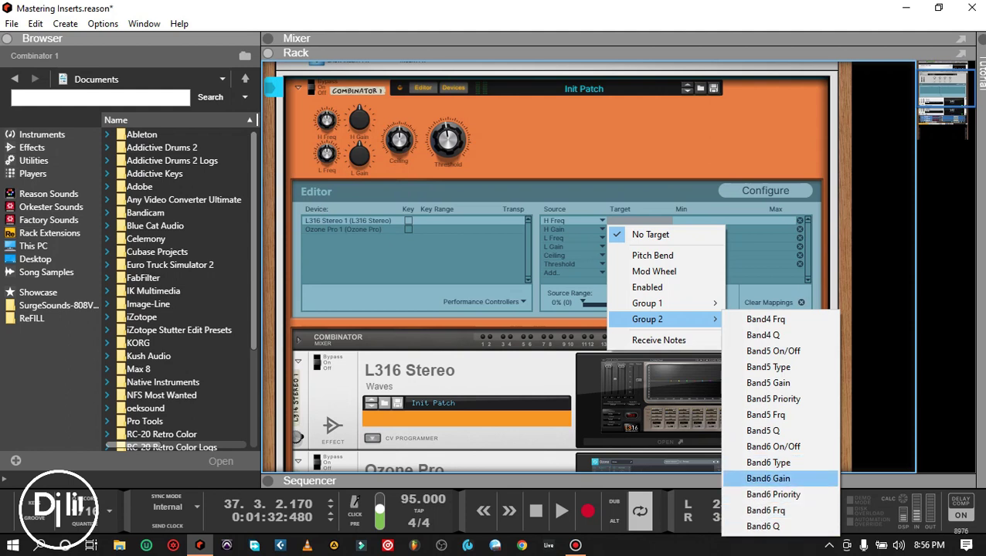
left_click(765, 510)
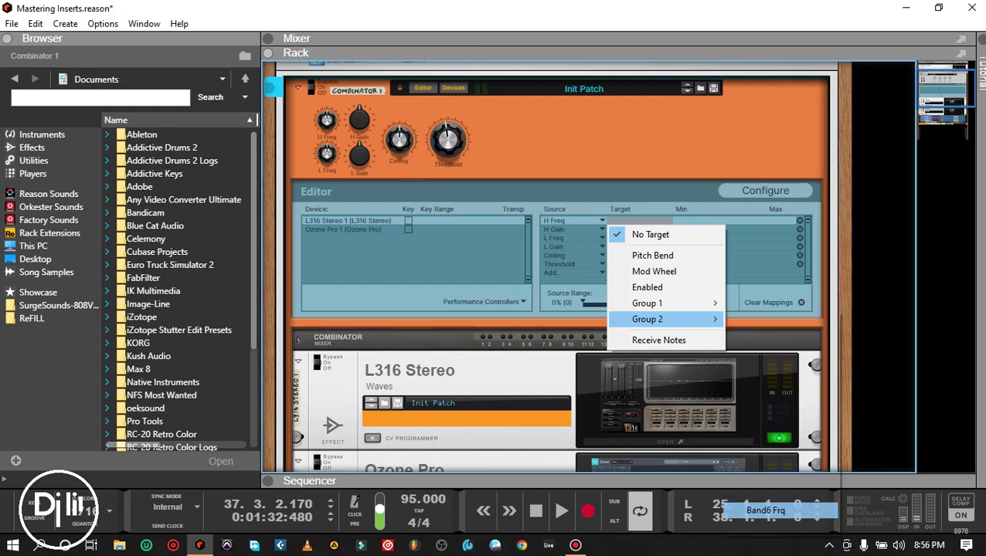
left_click(668, 230)
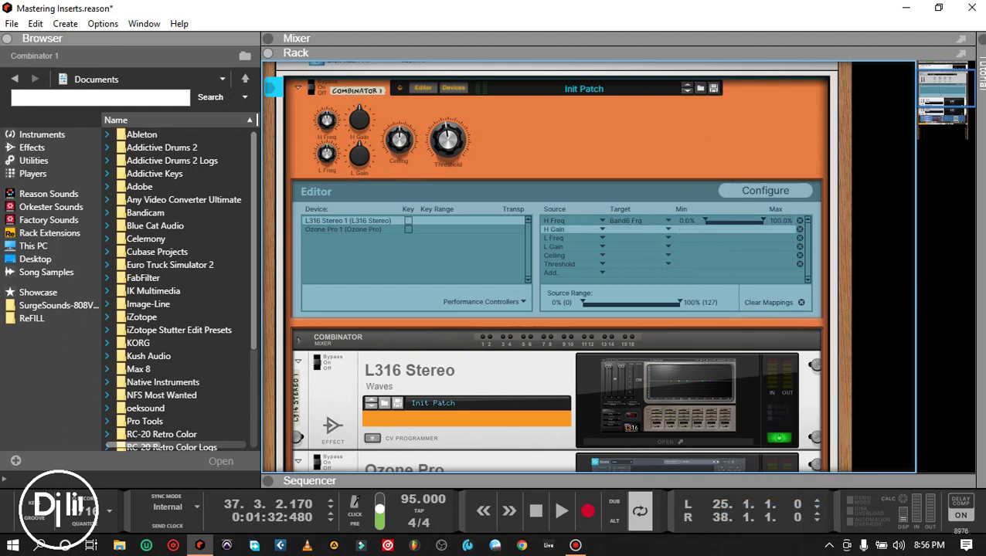
left_click(668, 229)
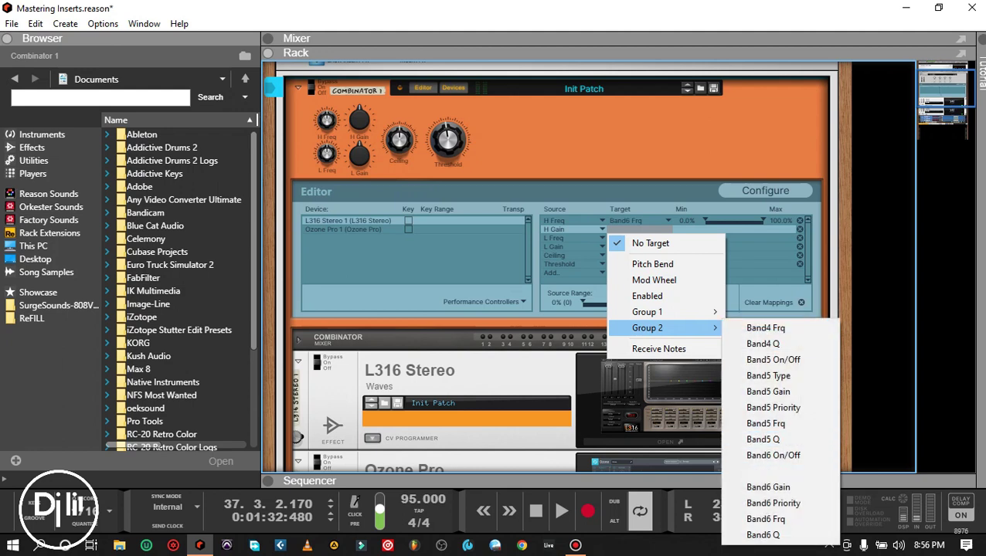
left_click(768, 486)
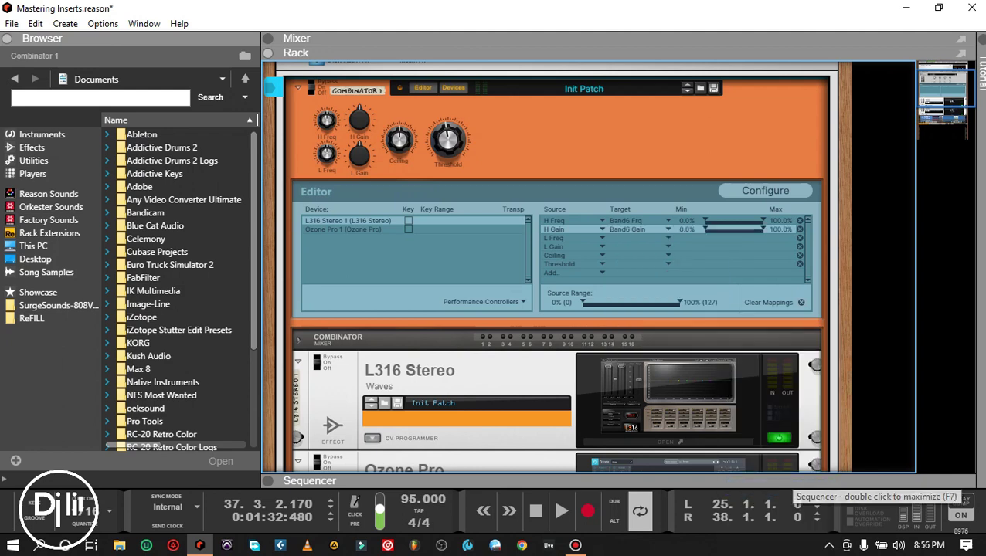
- Map the L Freq source to Band2 Frq and the L Gain source to Band2 Gain on L316 Stereo 1
left_click(668, 237)
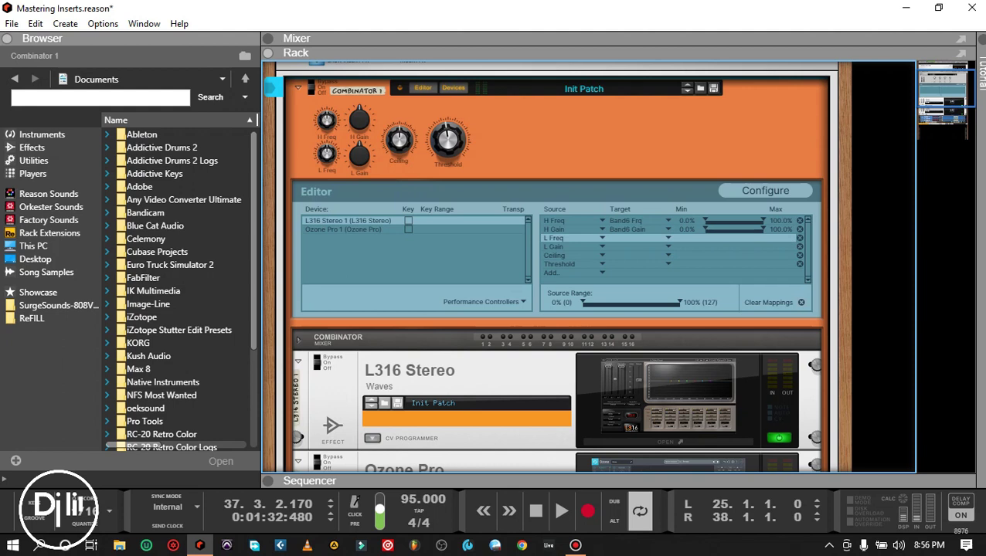
left_click(603, 239)
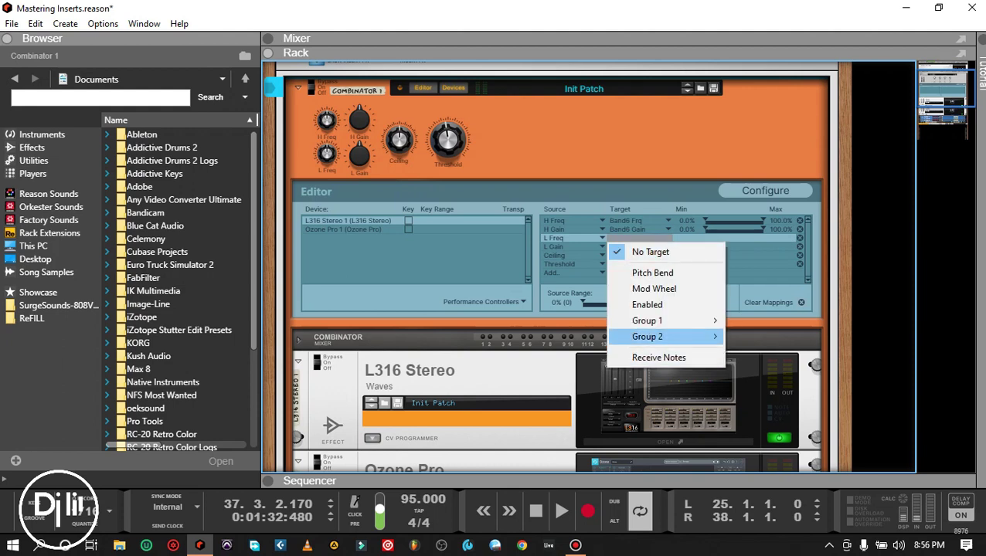
mouse_move(647, 320)
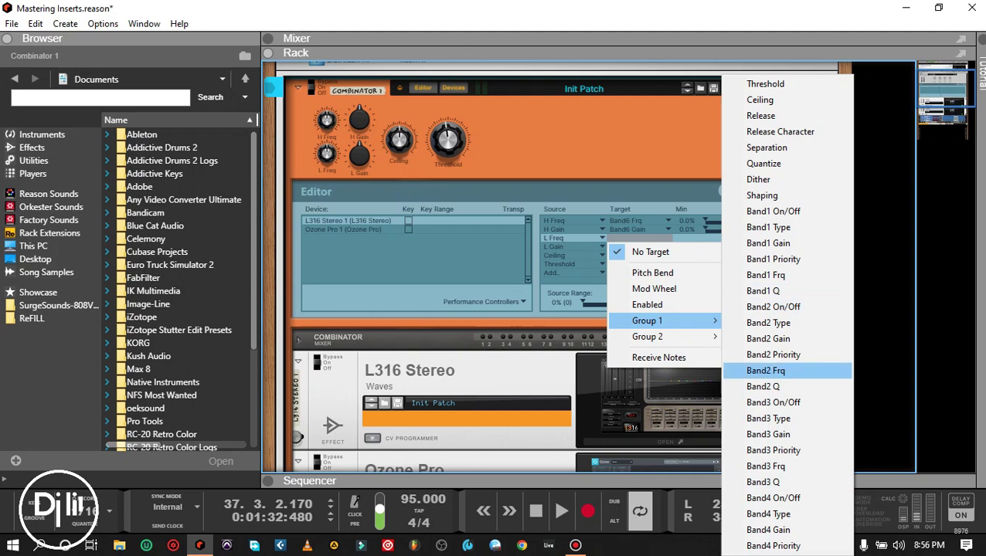
left_click(764, 370)
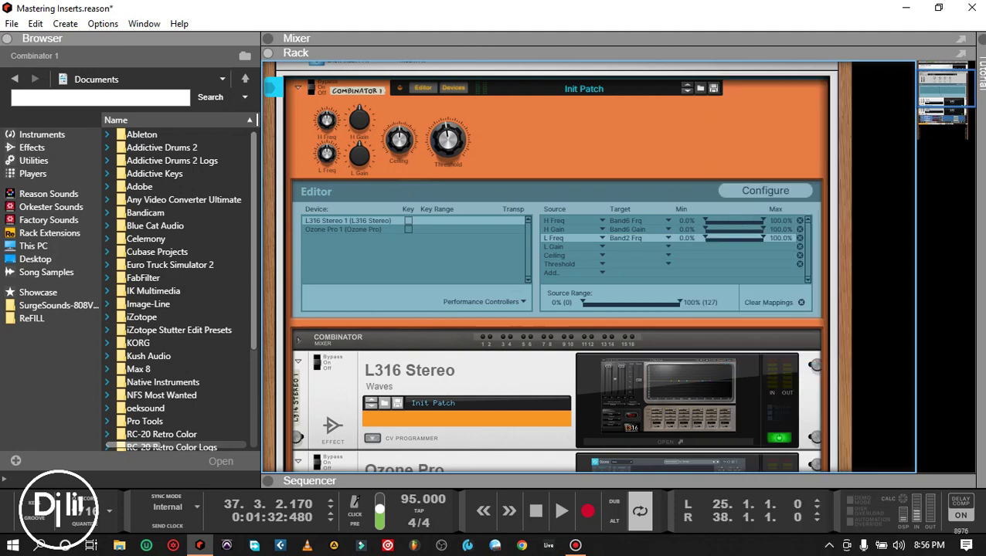
left_click(667, 247)
left_click(667, 246)
mouse_move(664, 329)
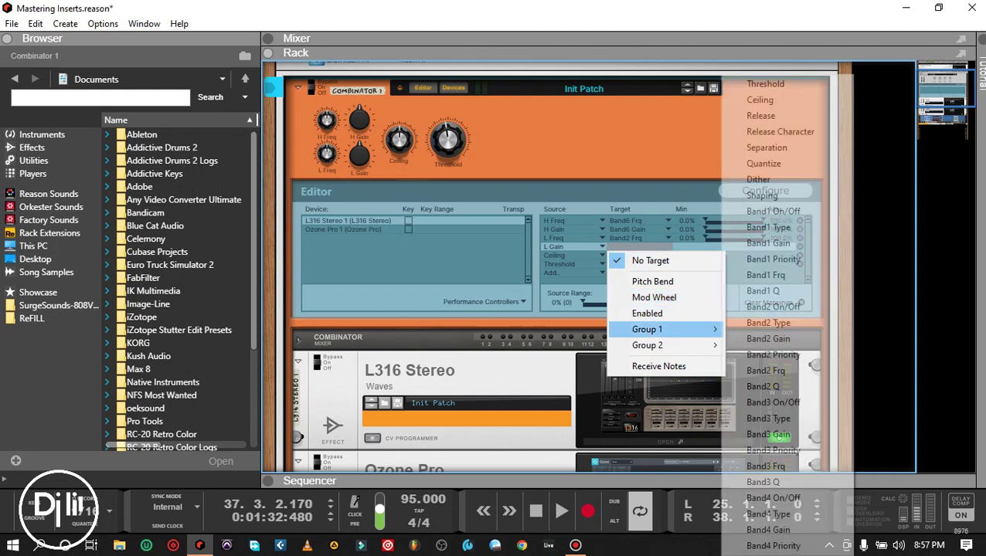
left_click(768, 338)
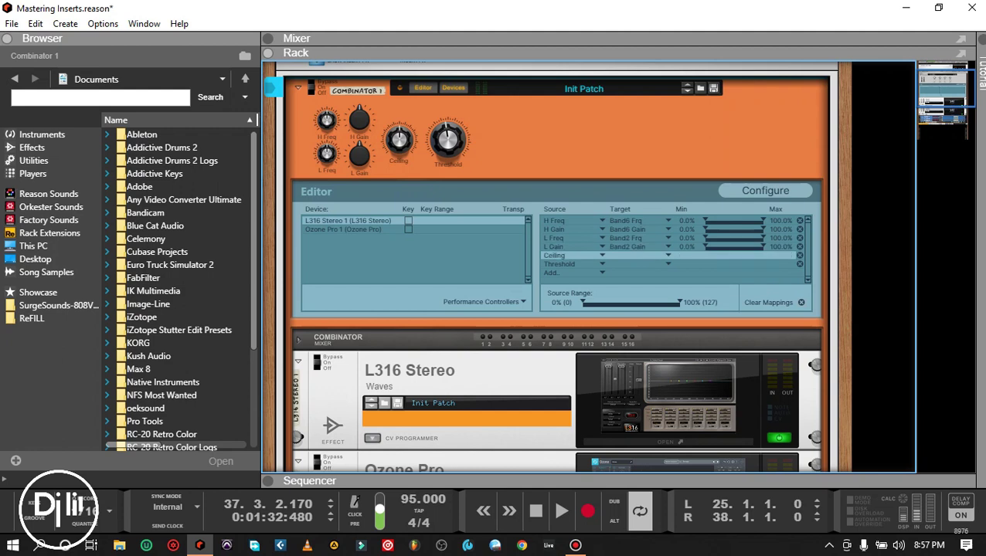
- Map the Ceiling and Threshold sources to the L316 Stereo 1 parameters of the same names
left_click(608, 256)
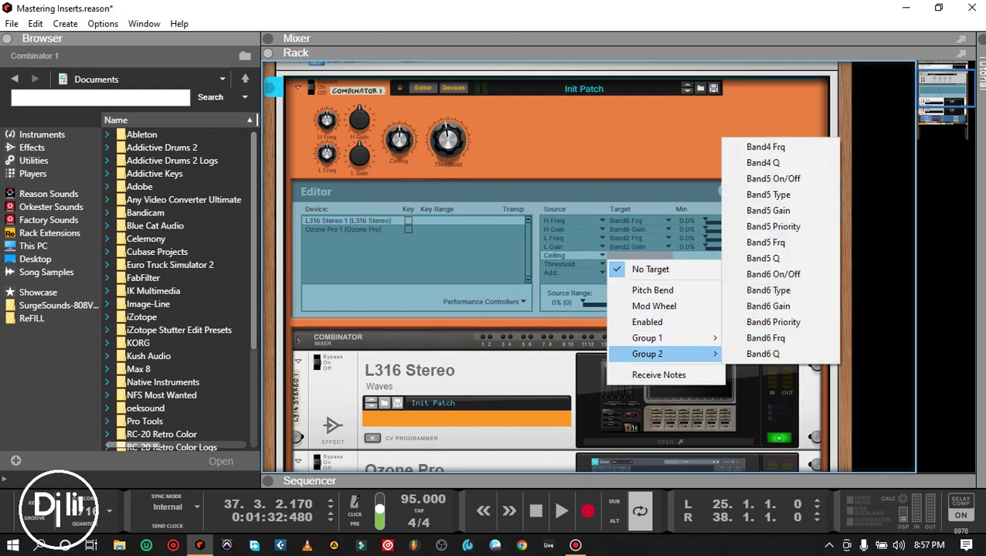
mouse_move(647, 338)
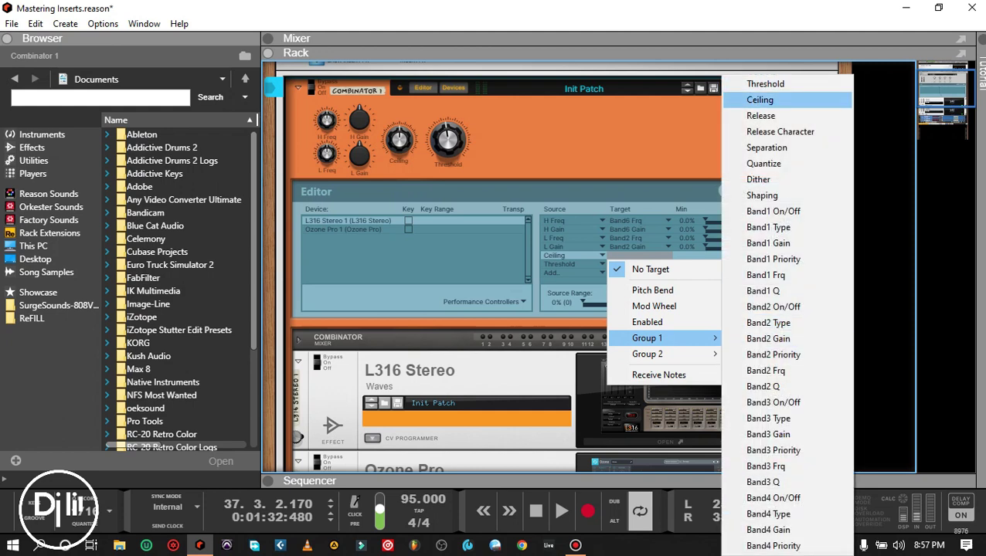
left_click(759, 100)
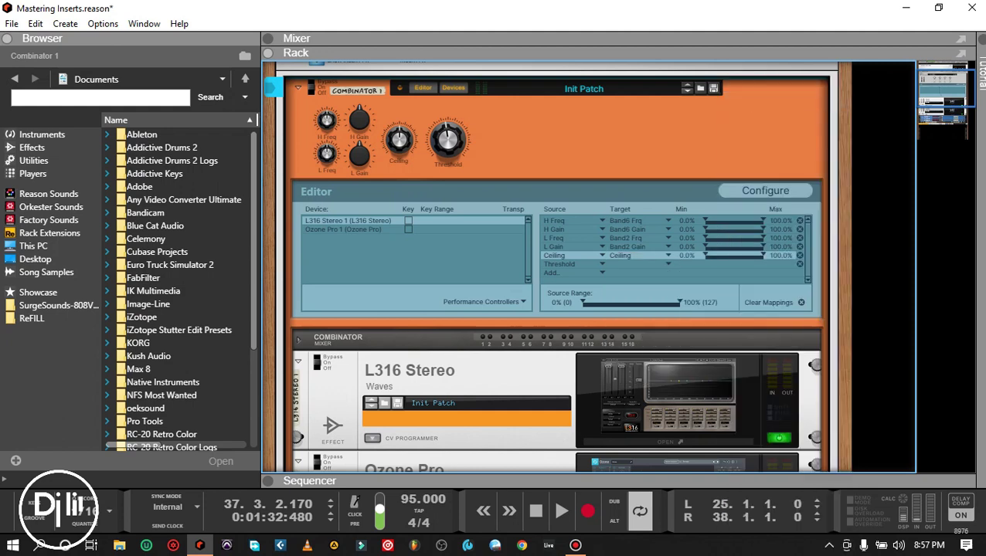
left_click(640, 264)
left_click(640, 264)
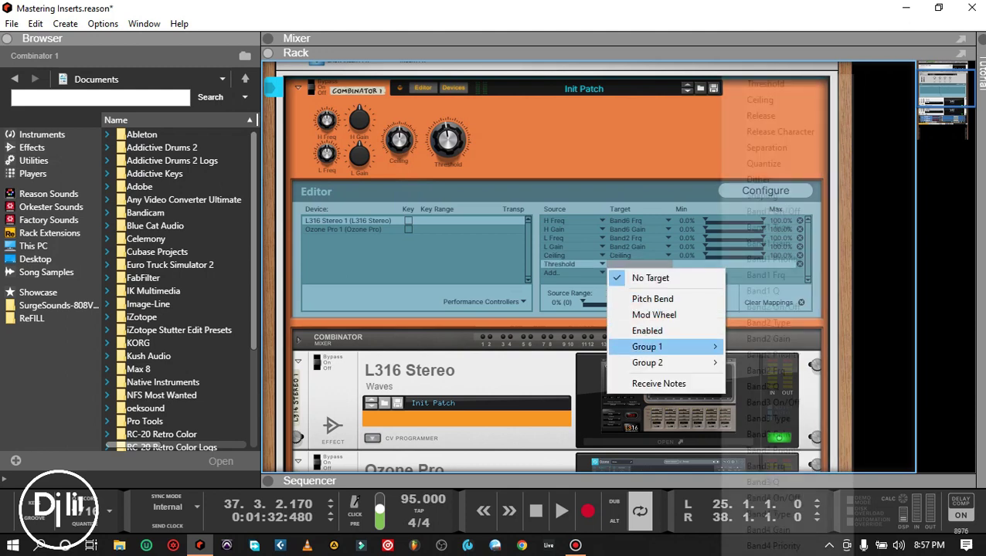
mouse_move(657, 347)
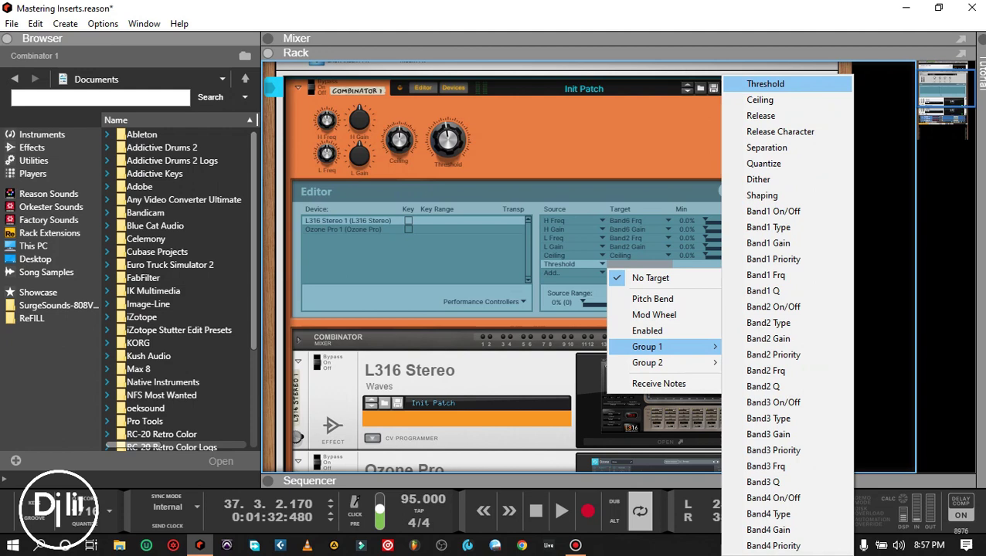
left_click(765, 84)
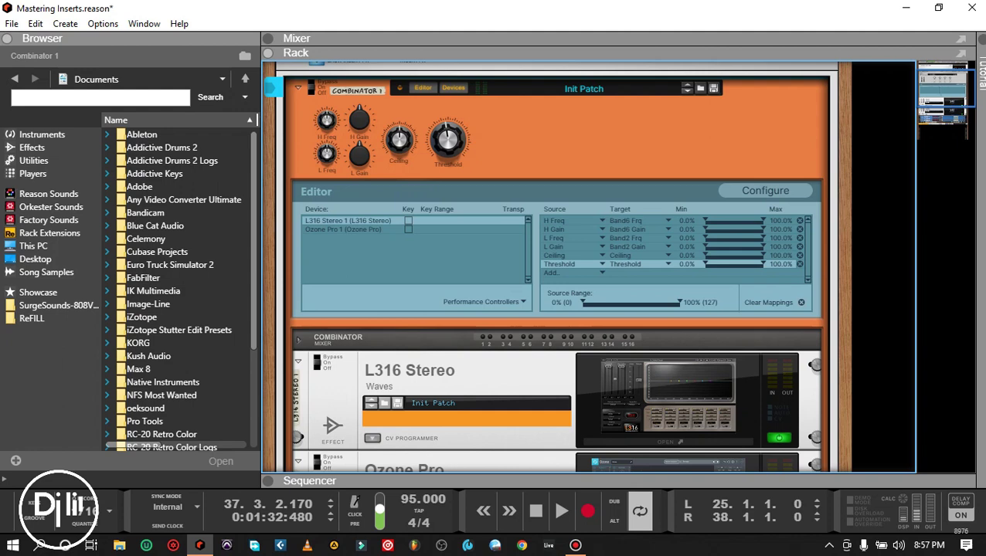
- Hide the Combinator editor, open the L316 Stereo 1 interface, keep it open and place it below the Combinator knobs
left_click(765, 190)
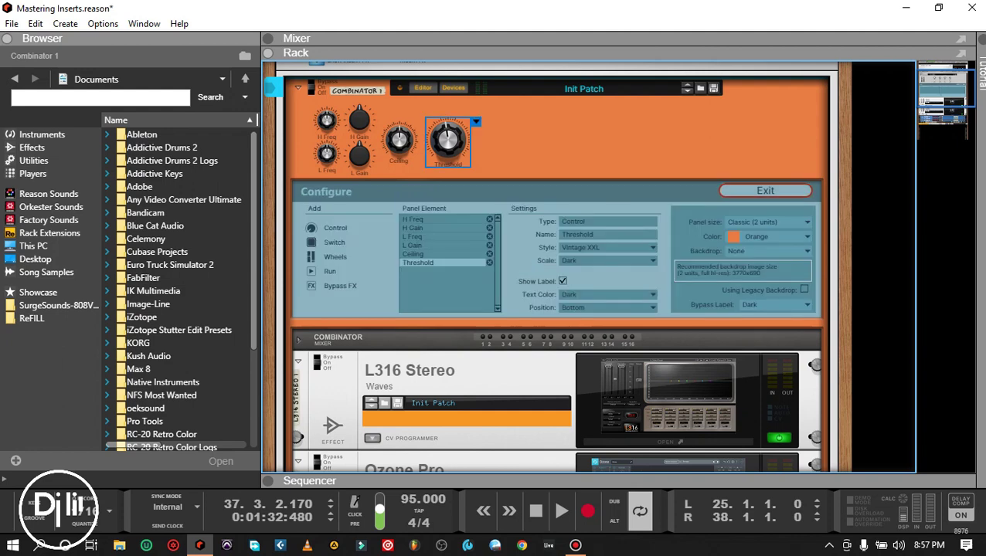
left_click(763, 190)
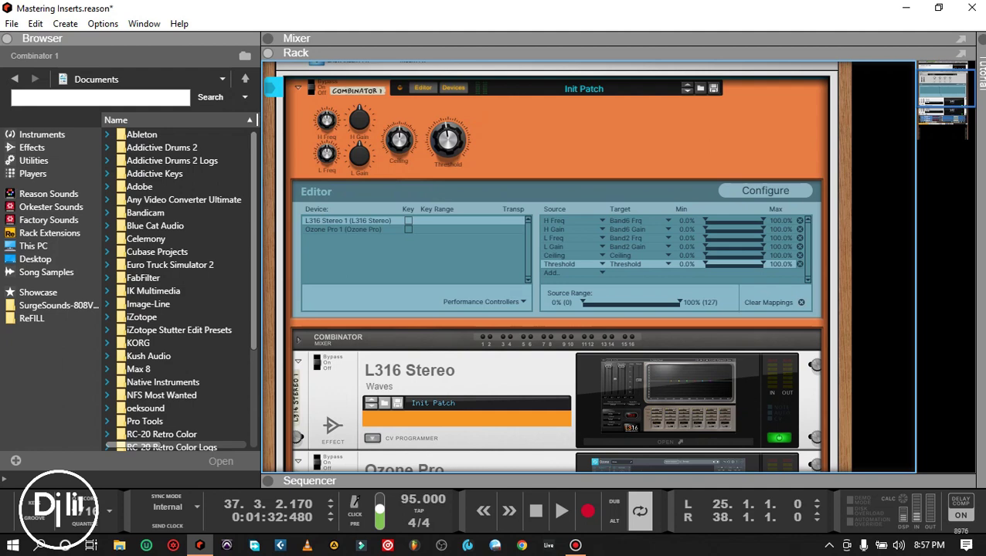
left_click(422, 88)
left_click(668, 248)
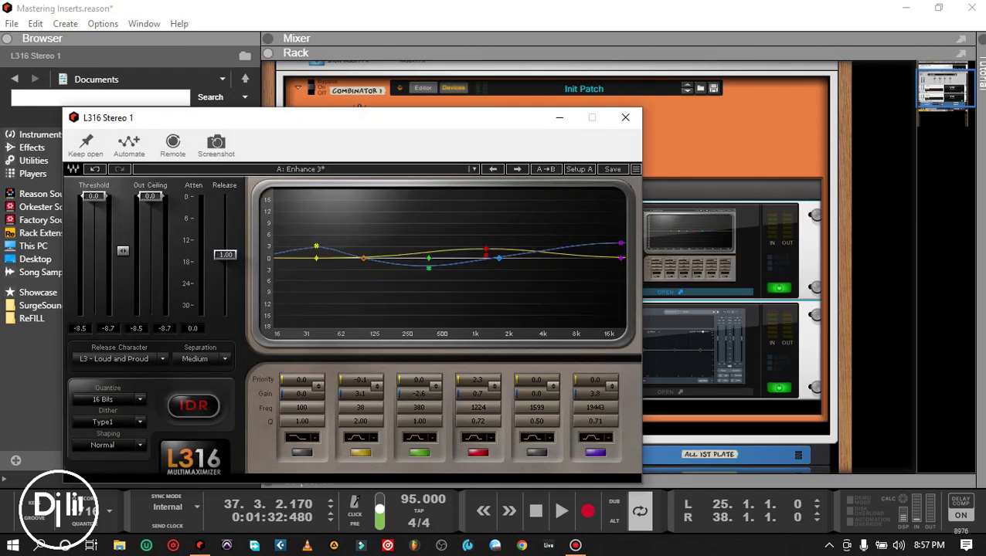
left_click(86, 144)
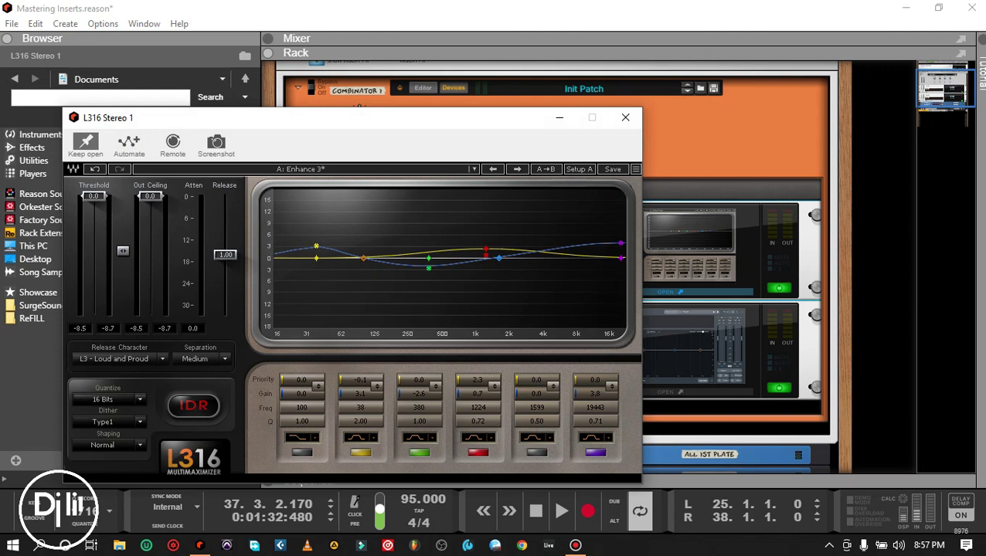
left_click_drag(395, 117, 684, 198)
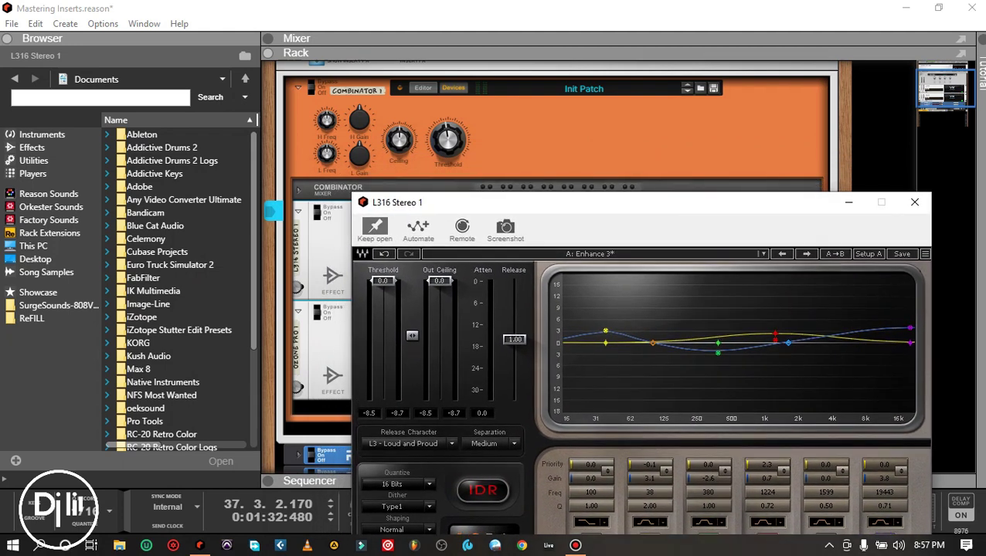
- Lower the Combinator's Threshold knob to about -7.1 on the L316 and its L Freq knob to about 35 Hz
mouse_move(448, 141)
left_mouse_down()
mouse_move(448, 189)
mouse_move(448, 143)
left_mouse_up()
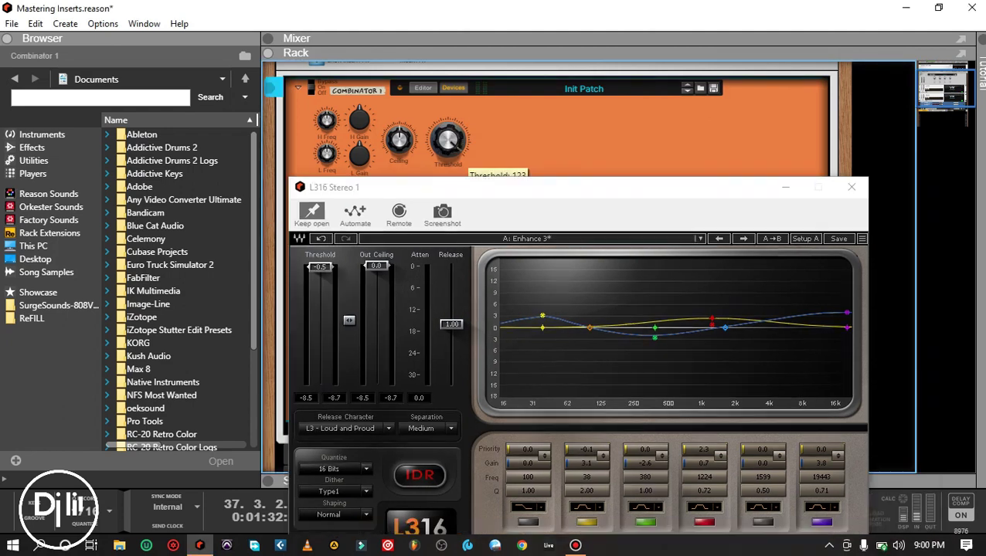
mouse_move(448, 140)
left_mouse_down()
mouse_move(448, 159)
mouse_move(398, 147)
mouse_move(398, 166)
mouse_move(398, 131)
mouse_move(448, 151)
left_mouse_up()
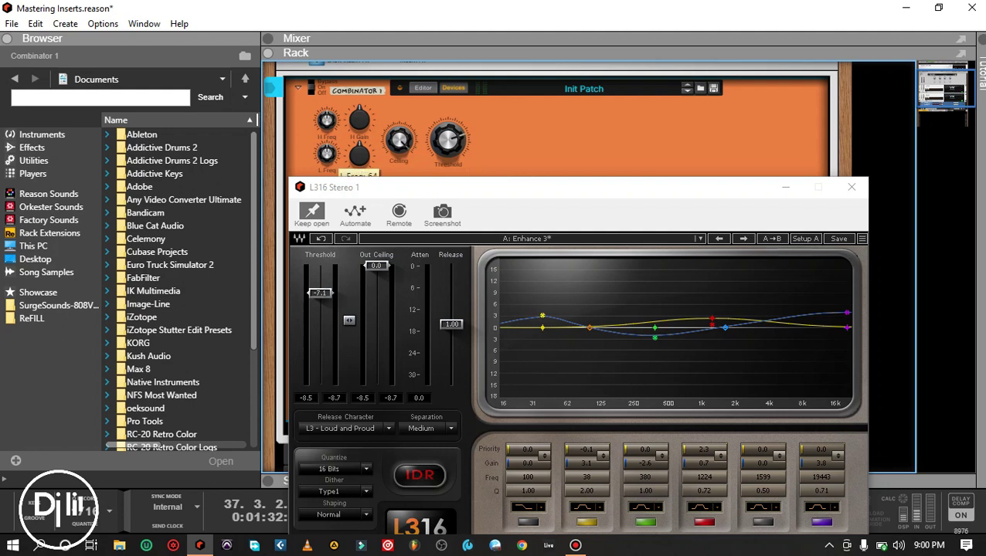
left_click_drag(327, 153, 327, 177)
left_click_drag(327, 177, 327, 178)
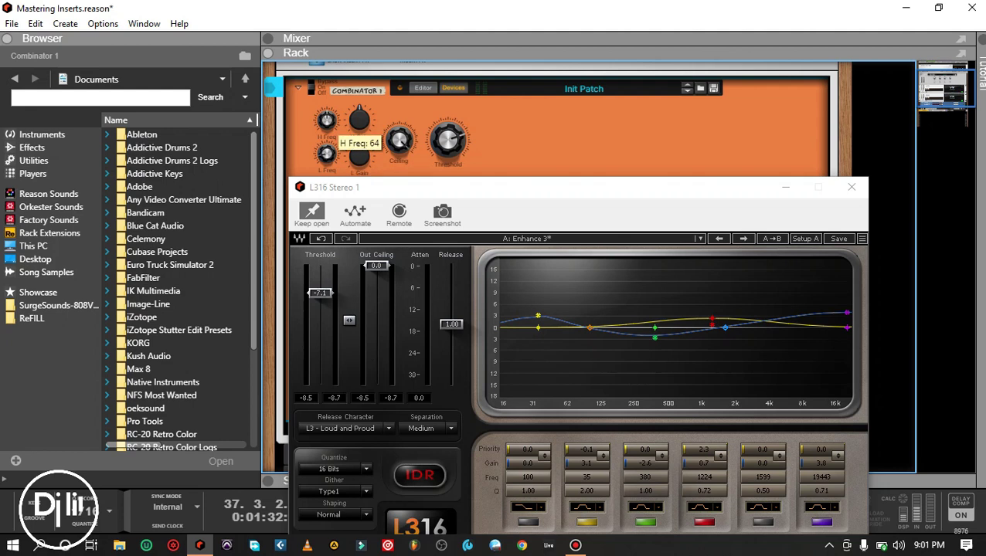
- Set the Combinator's H Freq knob to 121, and adjust H Gain and L Gain to about 2.4 each on the L316
left_click_drag(326, 120, 327, 93)
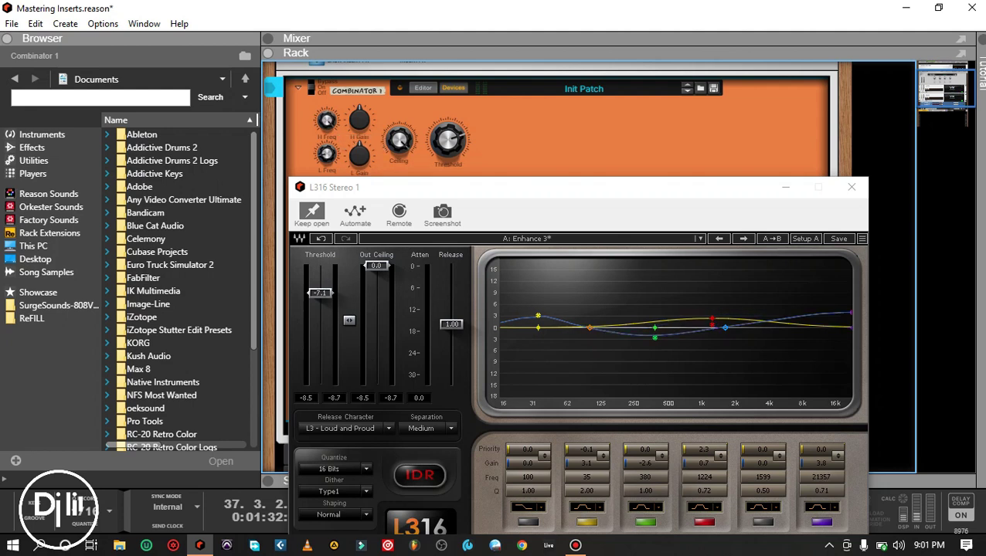
left_click_drag(326, 120, 327, 125)
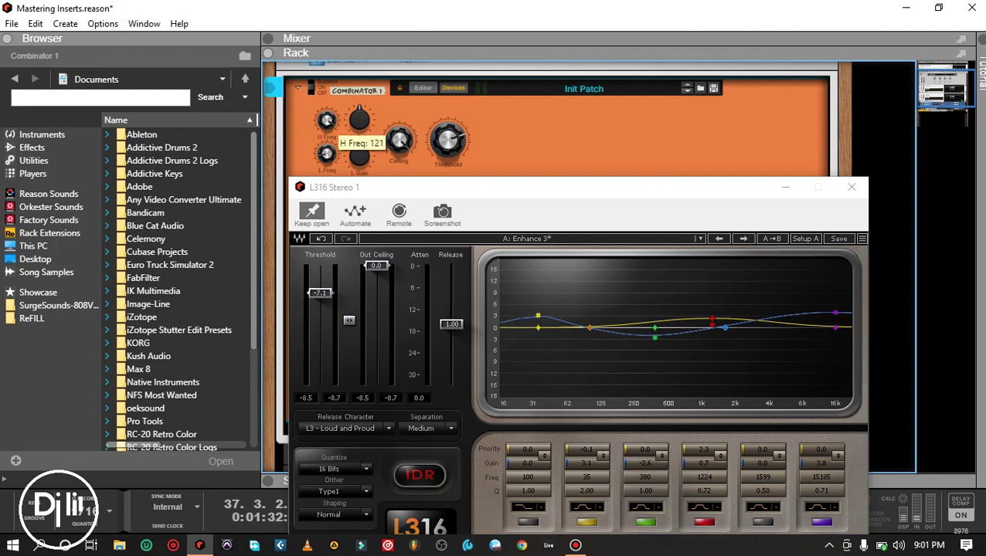
left_click_drag(360, 120, 359, 114)
mouse_move(359, 155)
left_mouse_down()
mouse_move(359, 166)
mouse_move(359, 157)
left_mouse_up()
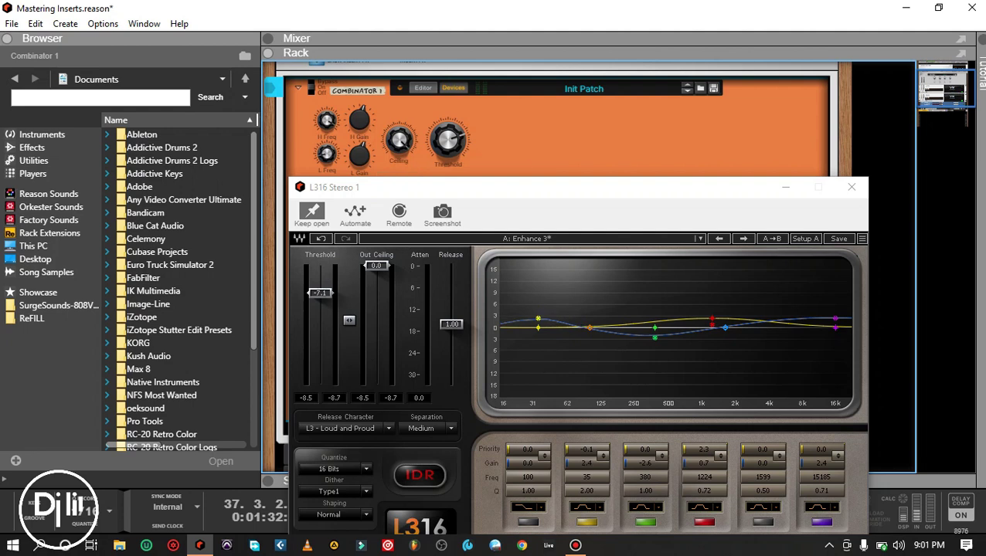
- Raise the Threshold knob to about -0.9 on the L316 and close the plugin interface
left_click_drag(448, 140, 448, 129)
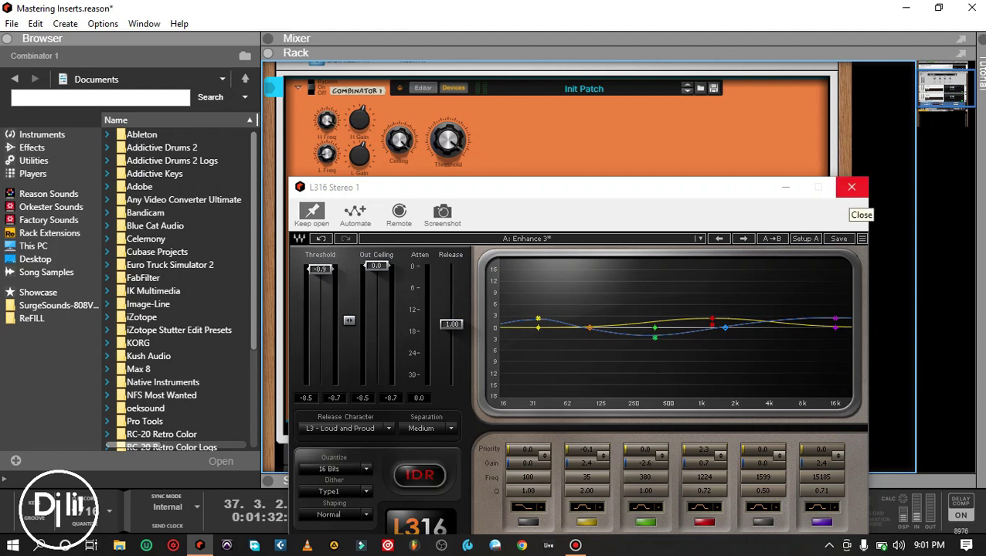
left_click(851, 186)
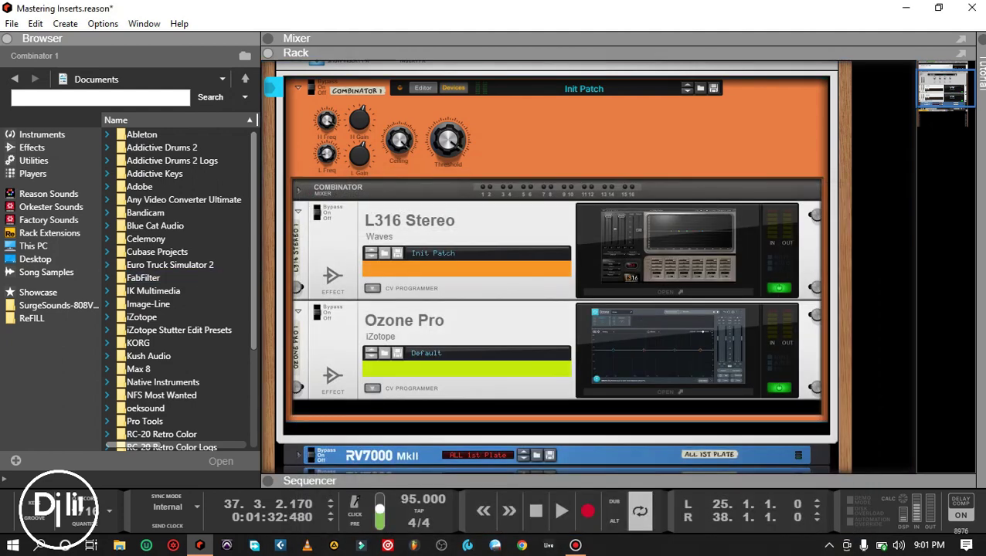
- Bypass Ozone Pro 1, play the track, lower the Combinator's Threshold knob and set Ceiling to 113
left_click(667, 347)
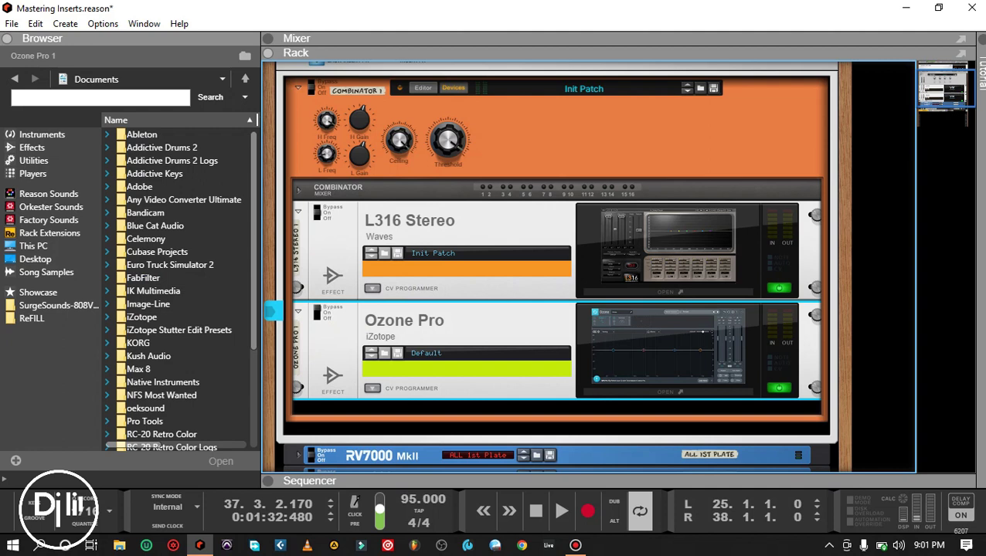
key("space")
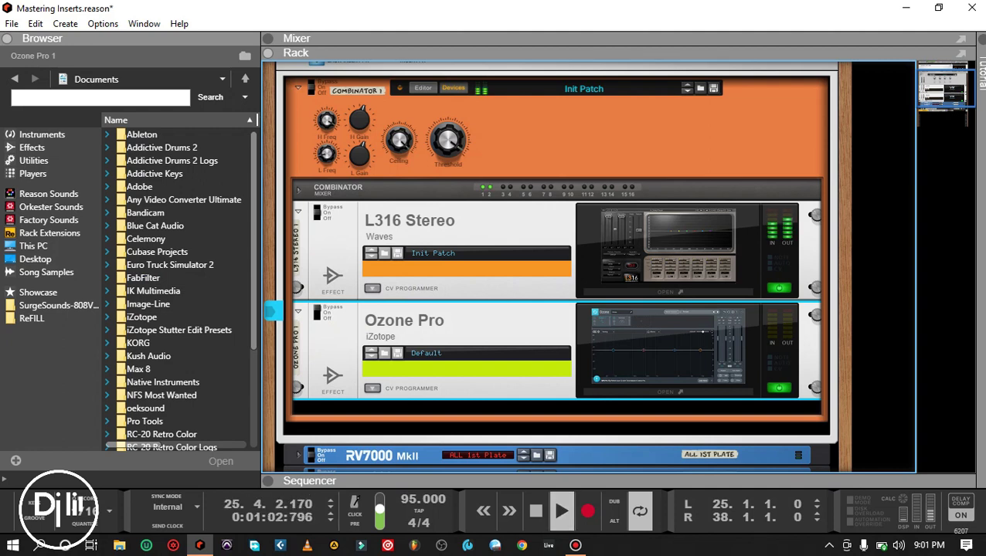
mouse_move(448, 140)
left_mouse_down()
mouse_move(448, 162)
mouse_move(448, 138)
mouse_move(448, 147)
left_mouse_up()
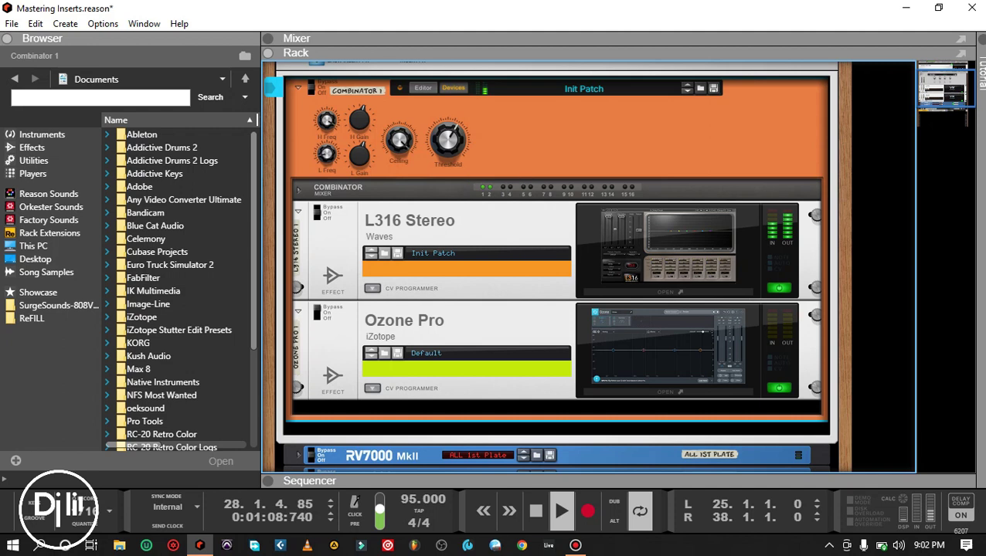
left_click_drag(448, 147, 399, 146)
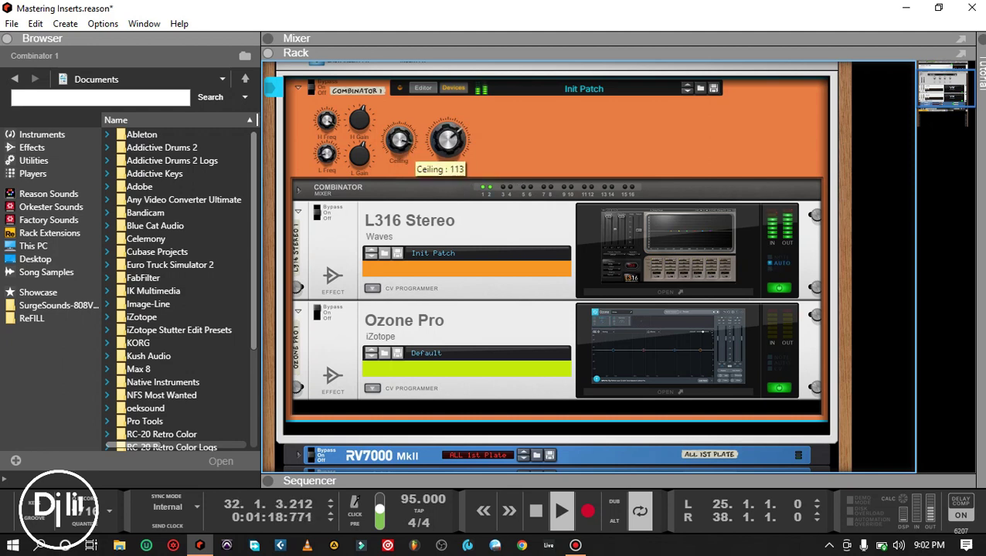
- Raise the Combinator's L Gain knob to 74 and turn up its H Gain knob during playback
mouse_move(360, 157)
mouse_move(325, 154)
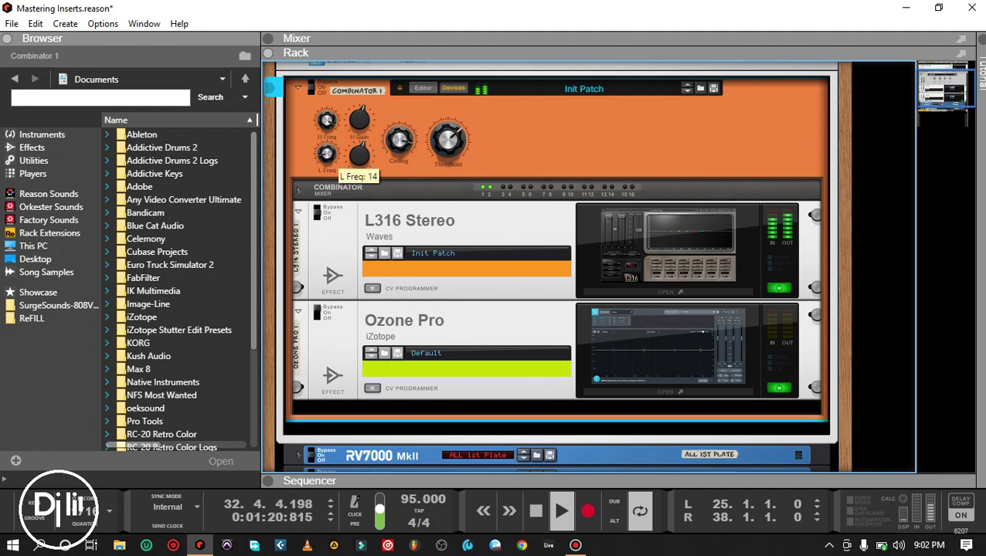
mouse_move(360, 156)
left_mouse_down()
mouse_move(360, 146)
mouse_move(360, 203)
mouse_move(360, 154)
left_mouse_up()
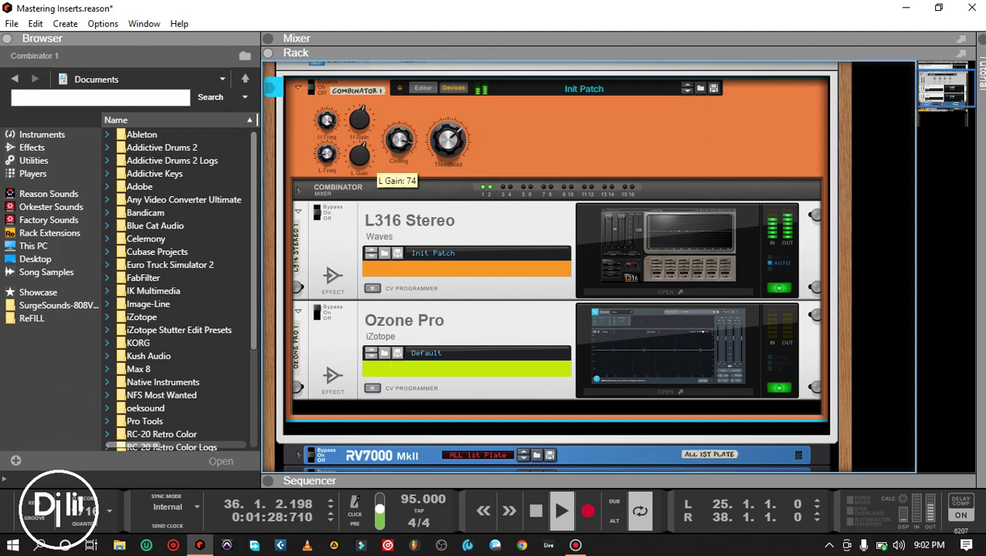
left_click_drag(359, 118, 359, 110)
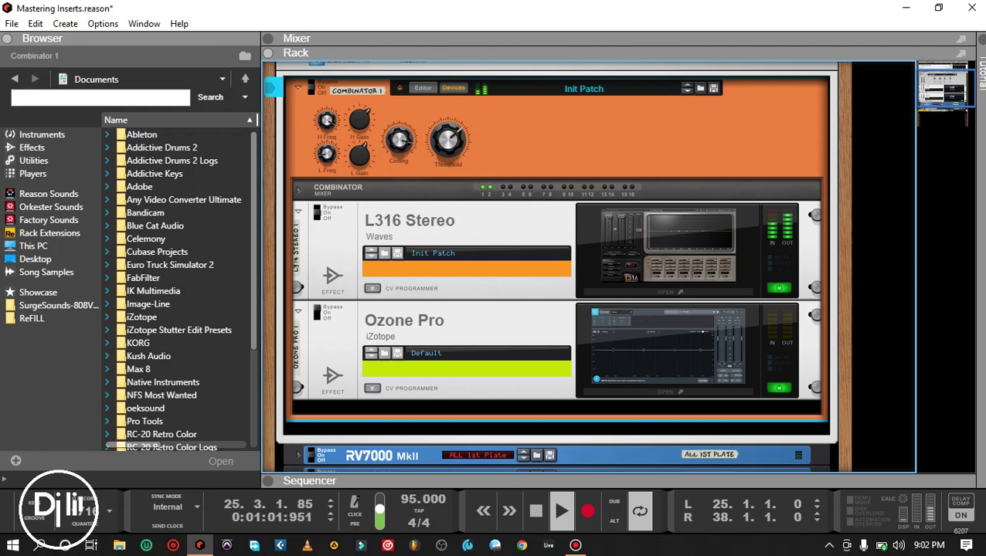
- Audition a lower Threshold, turn Threshold back up with Ceiling at 115, and stop playback
left_click_drag(448, 140, 448, 157)
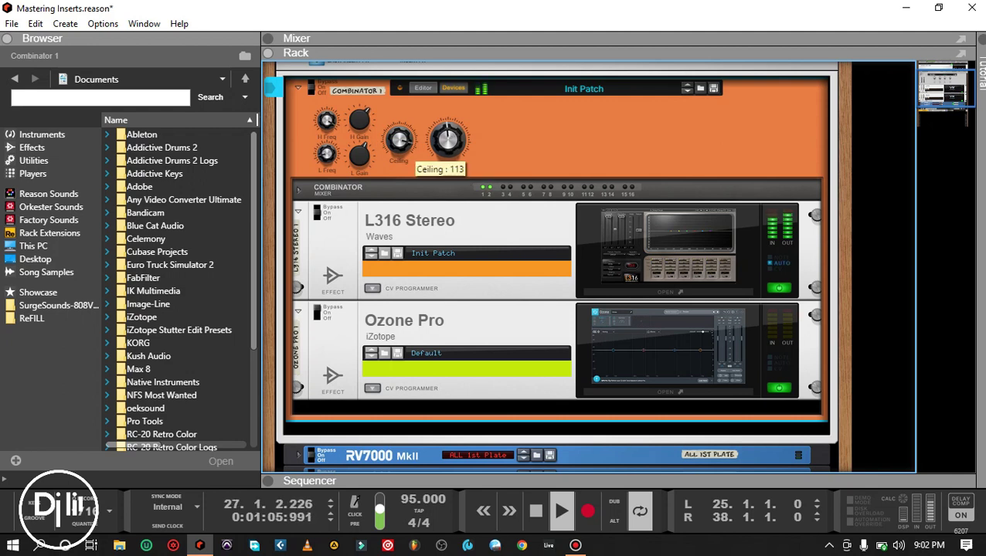
left_click_drag(360, 119, 360, 155)
mouse_move(360, 155)
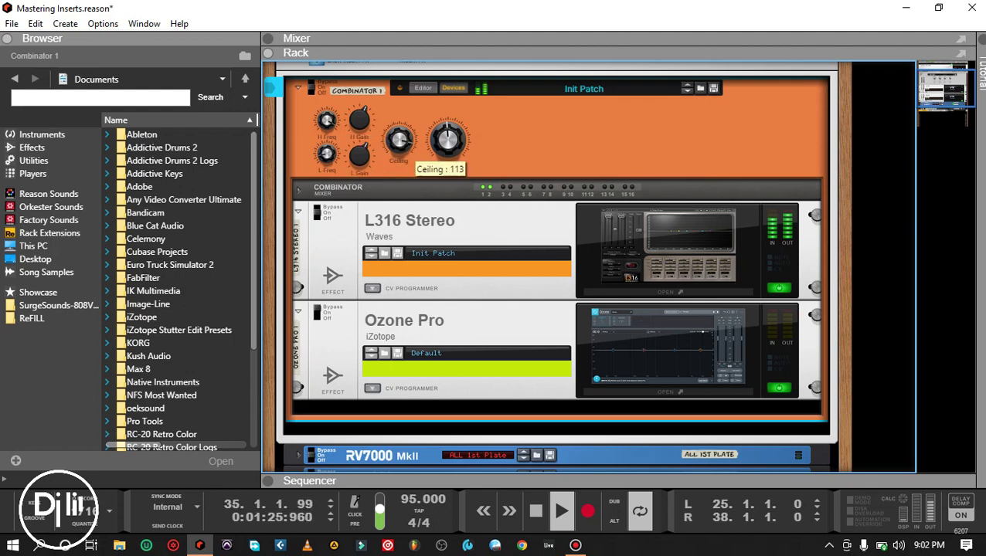
left_click_drag(448, 141, 448, 110)
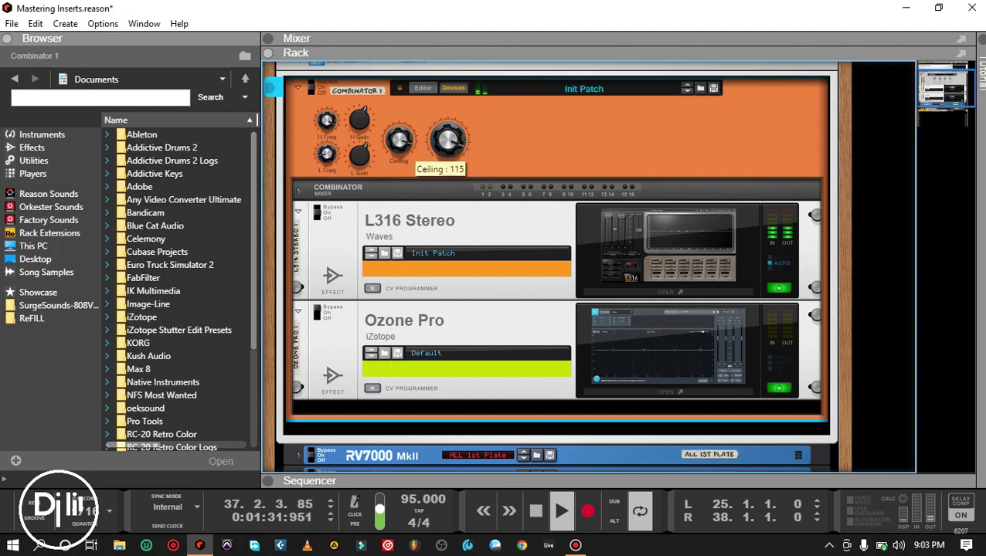
key("space")
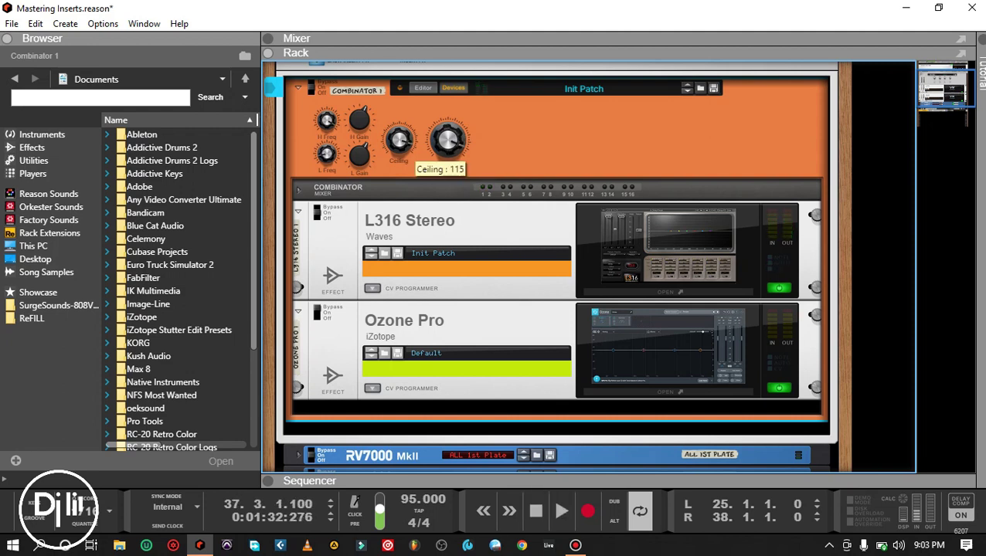
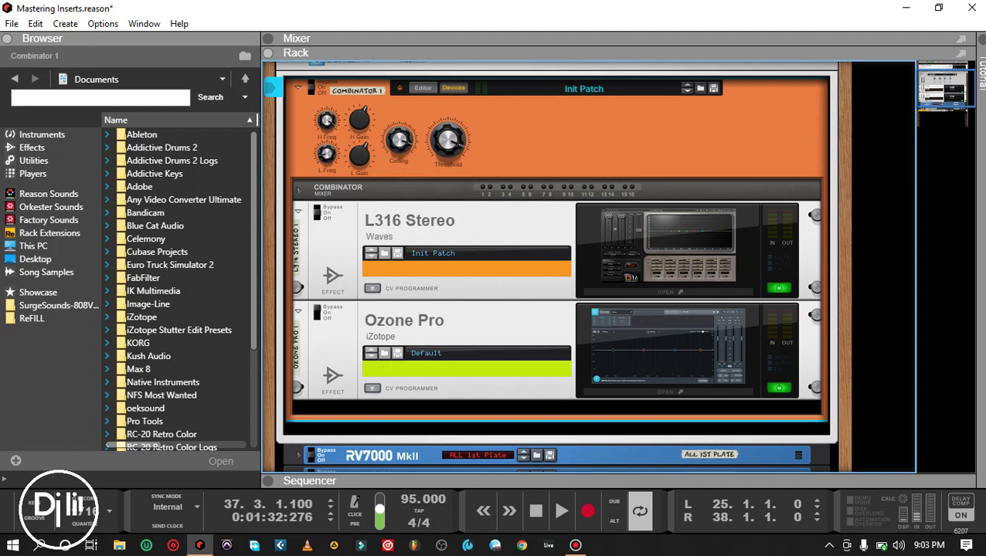
- Switch Ozone Pro 1 back on and examine its Master Rebalance and Maximizer module controls before closing the plugin interface
left_click(323, 323)
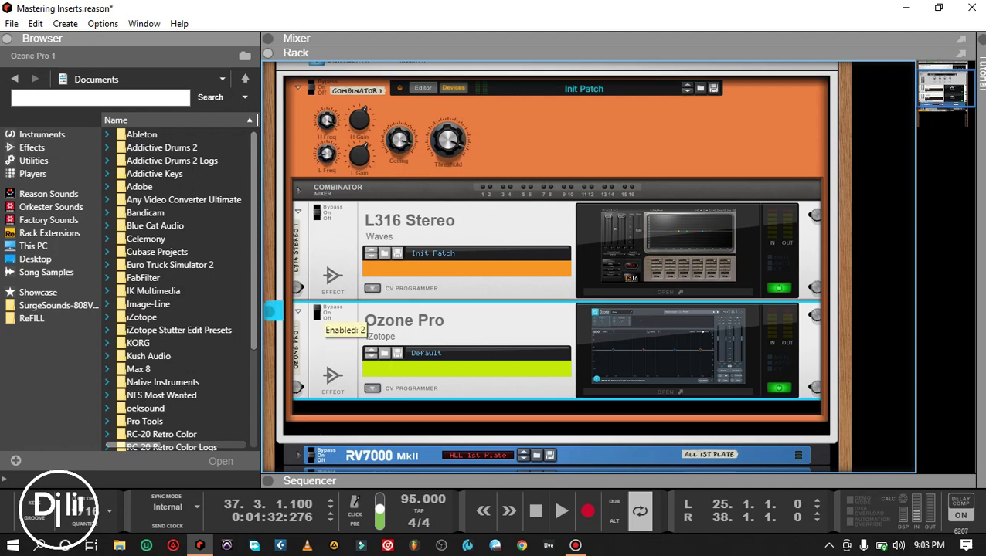
left_click(318, 312)
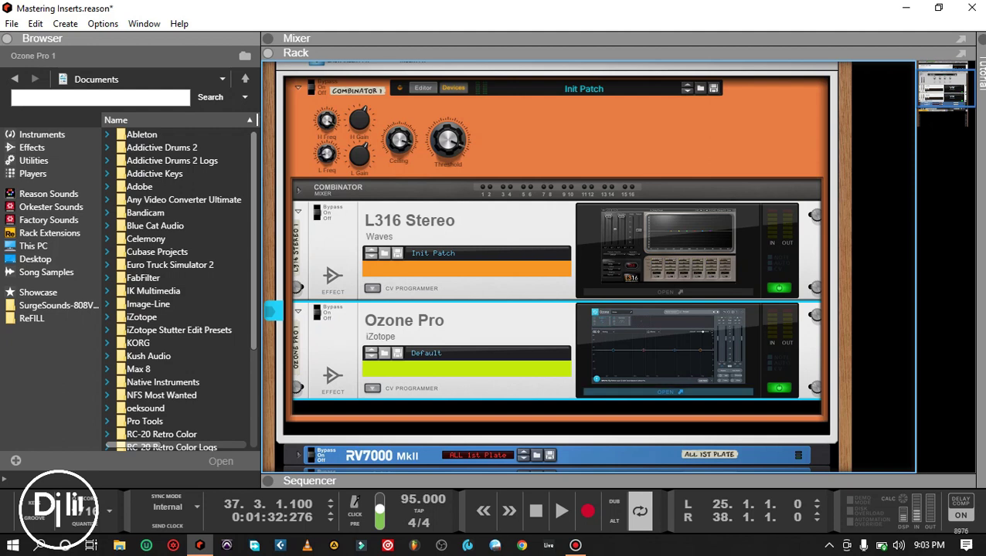
left_click(664, 392)
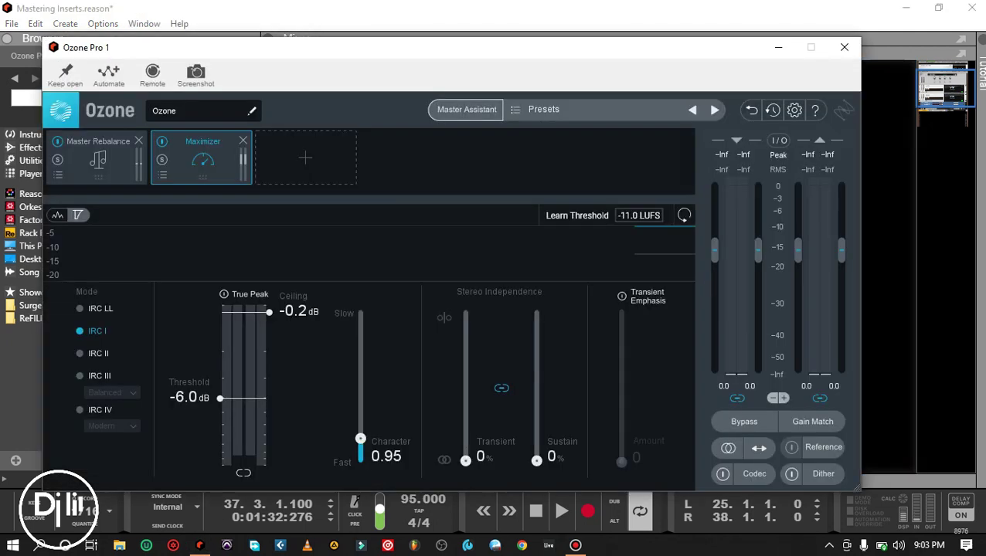
left_click(98, 158)
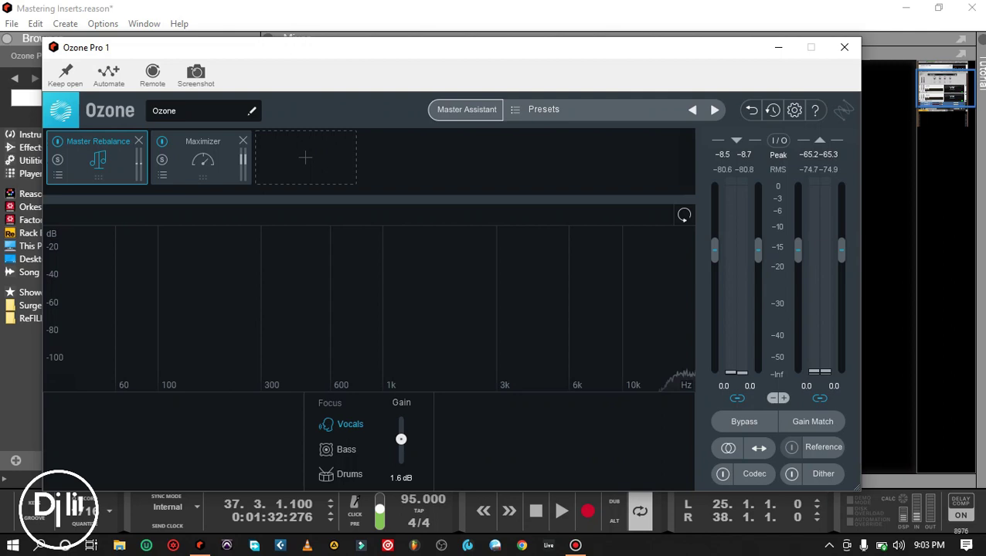
left_click(202, 160)
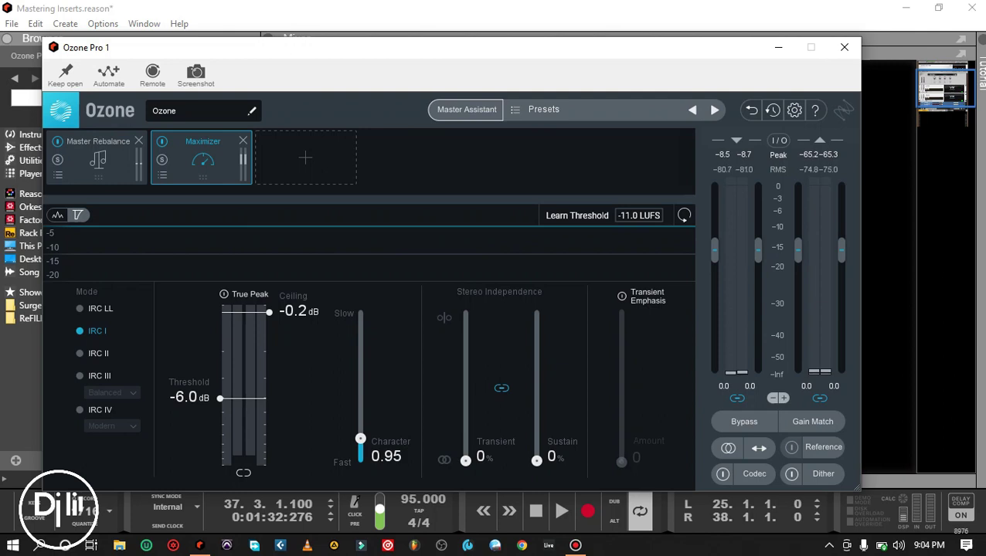
left_click(844, 47)
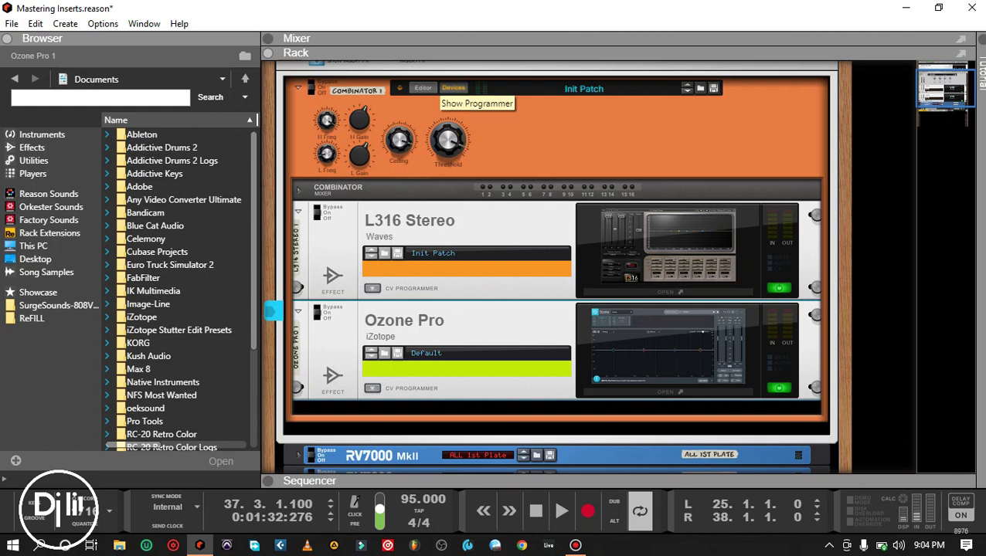
- Reopen the Combinator's panel configuration and add a new control knob, placing it to the right of the Threshold knob
left_click(423, 87)
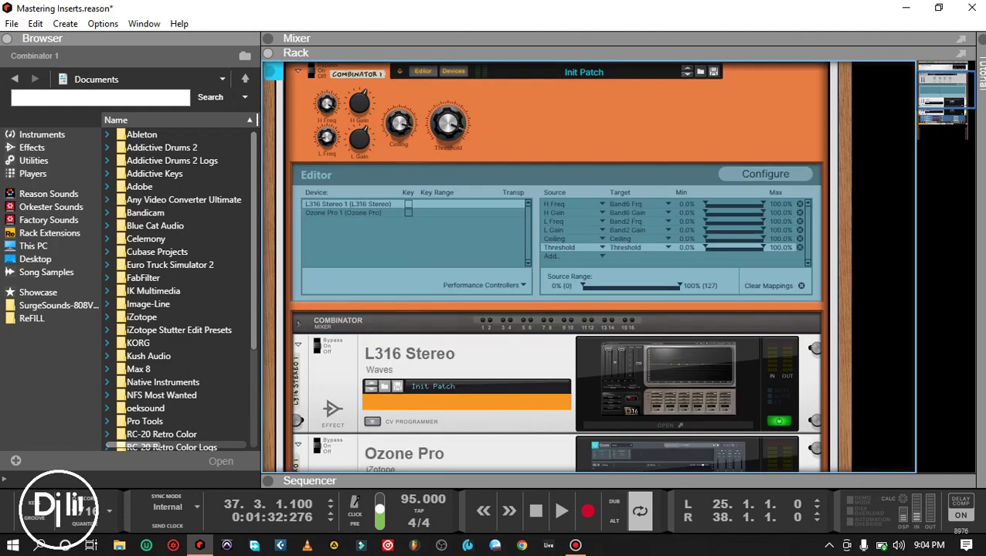
left_click(765, 174)
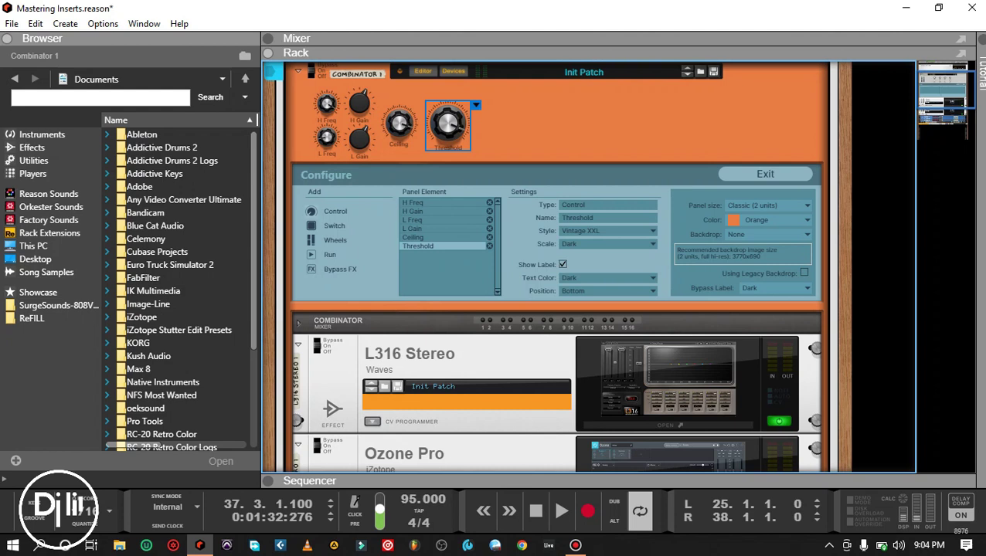
left_click(310, 211)
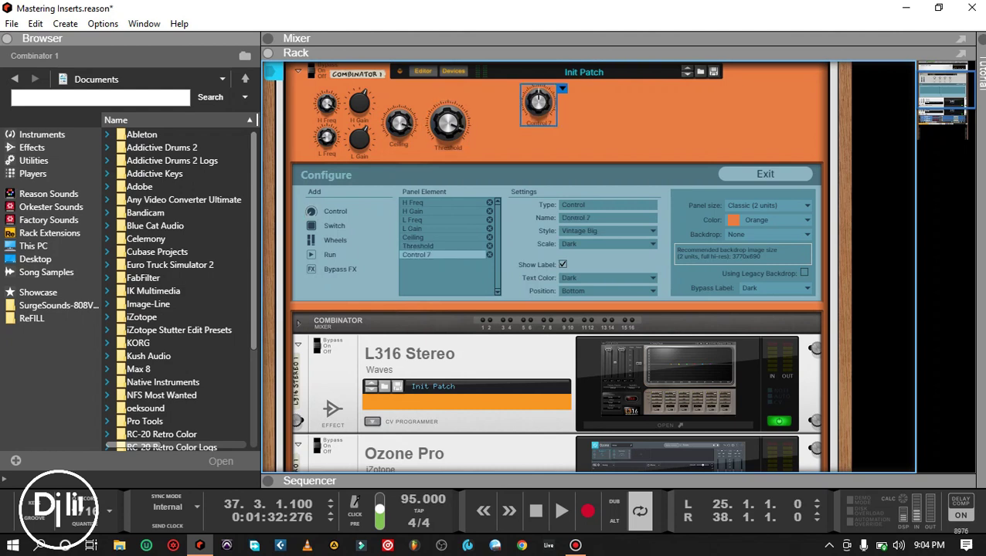
left_click_drag(538, 103, 553, 122)
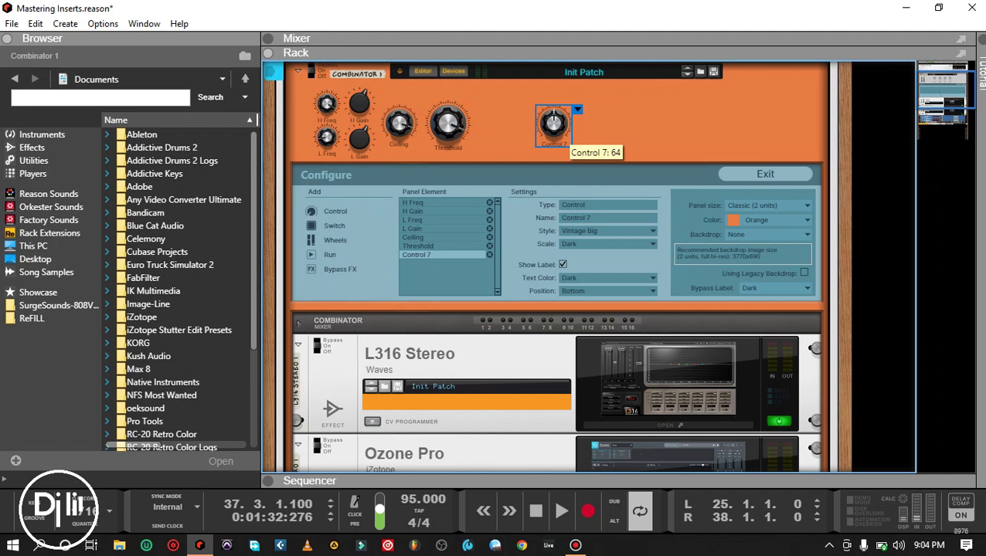
- Rename the Control 7 knob to Rebalance and leave the Combinator's panel configuration
double_click(555, 145)
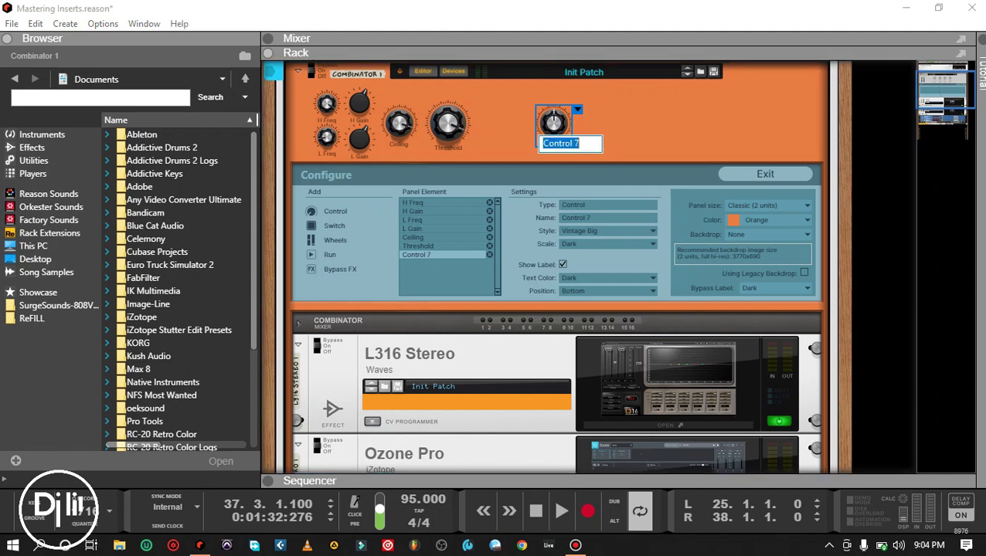
type("rebalance")
key("Left")
key("Left")
key("Left")
key("Left")
key("Left")
key("Left")
key("Left")
key("Left")
key("BackSpace")
type("R")
key("Return")
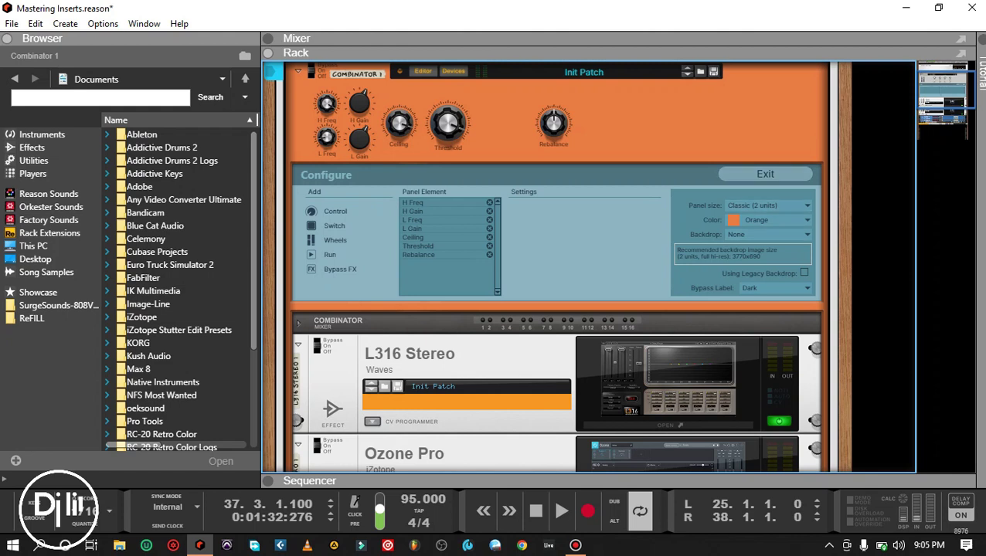
left_click(764, 173)
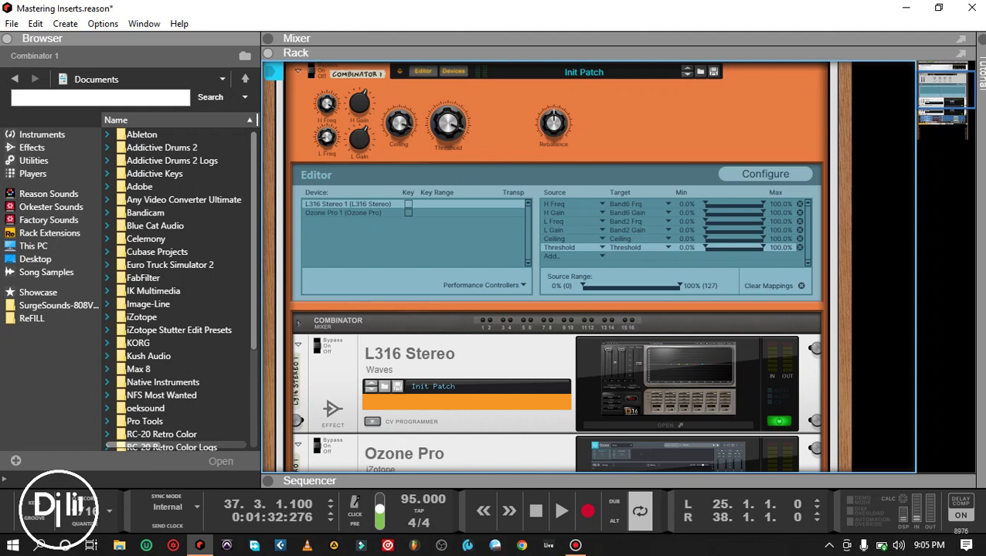
- Map the Rebalance knob to Ozone Pro 1's MRB: Gain parameter from Group 21 of the modulation targets
left_click(343, 212)
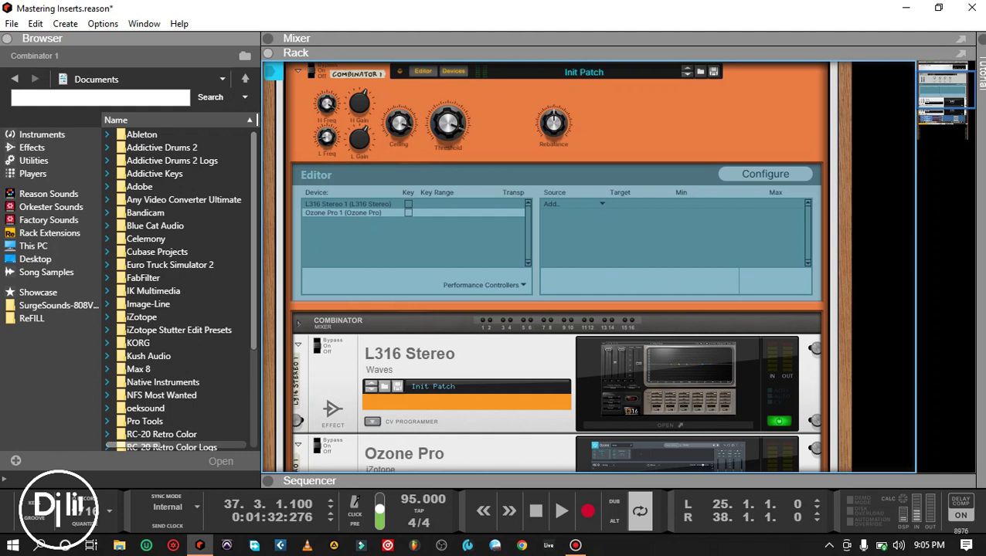
left_click(602, 204)
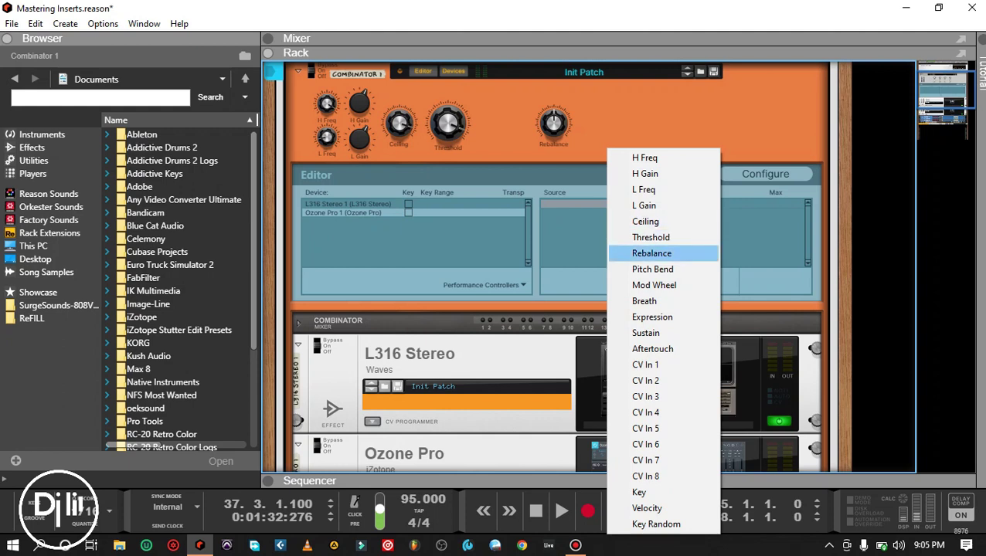
left_click(651, 253)
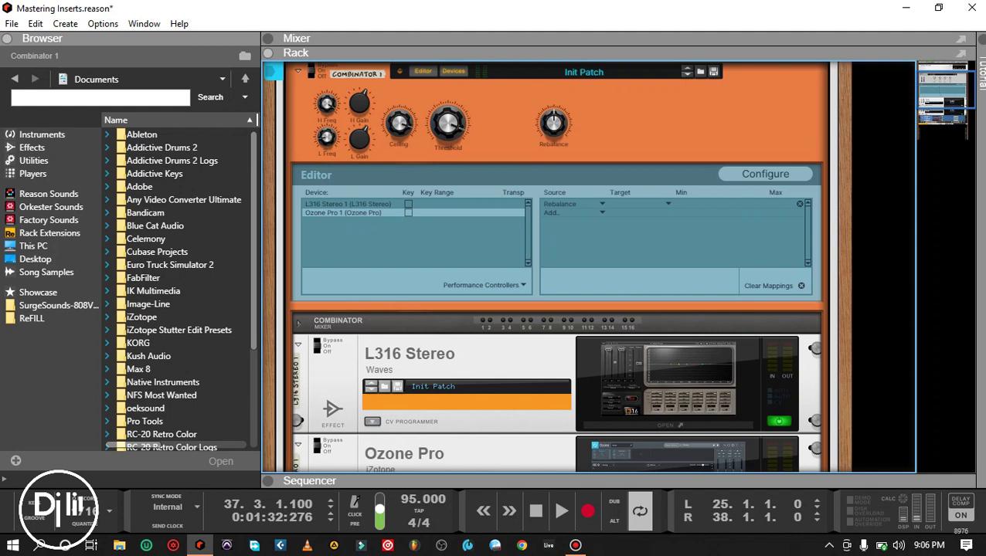
left_click(643, 204)
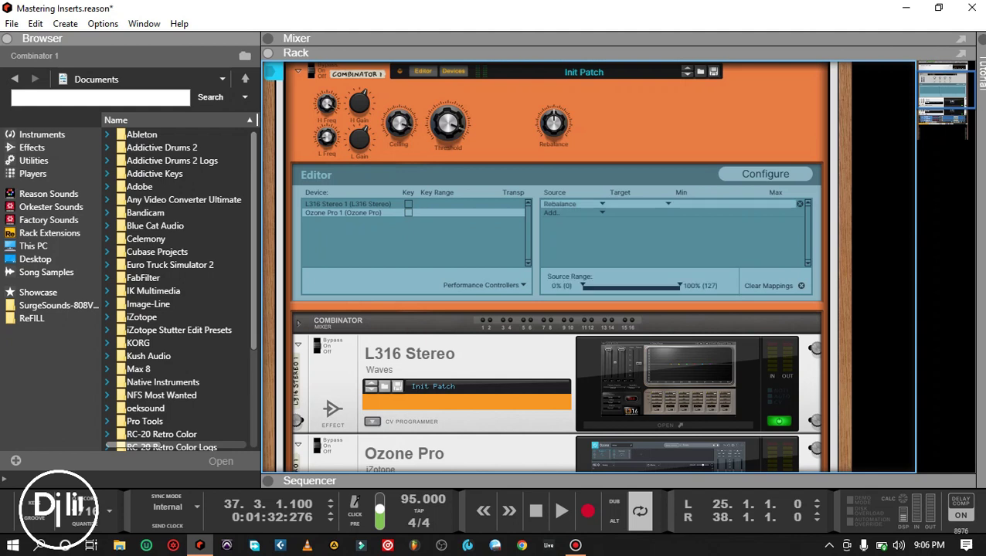
left_click(667, 204)
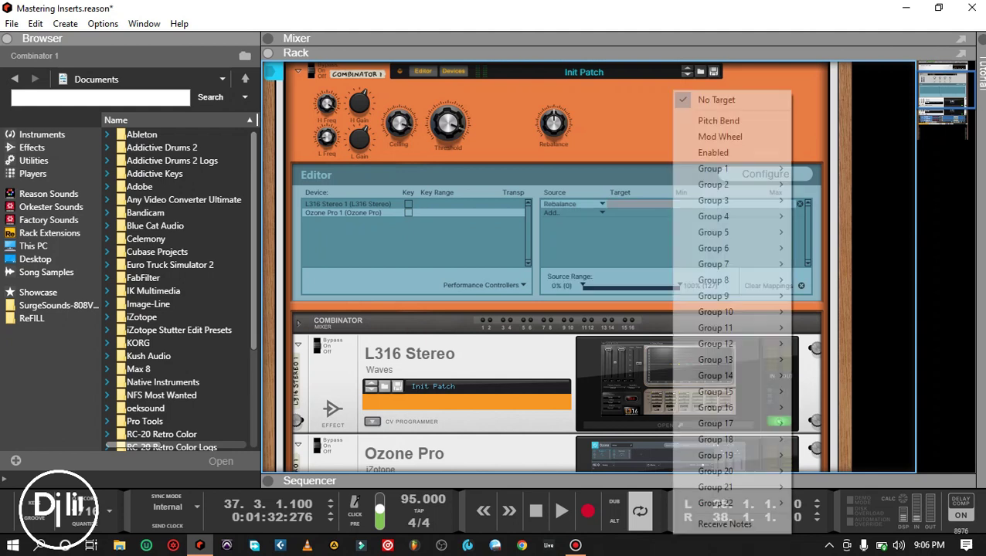
mouse_move(718, 280)
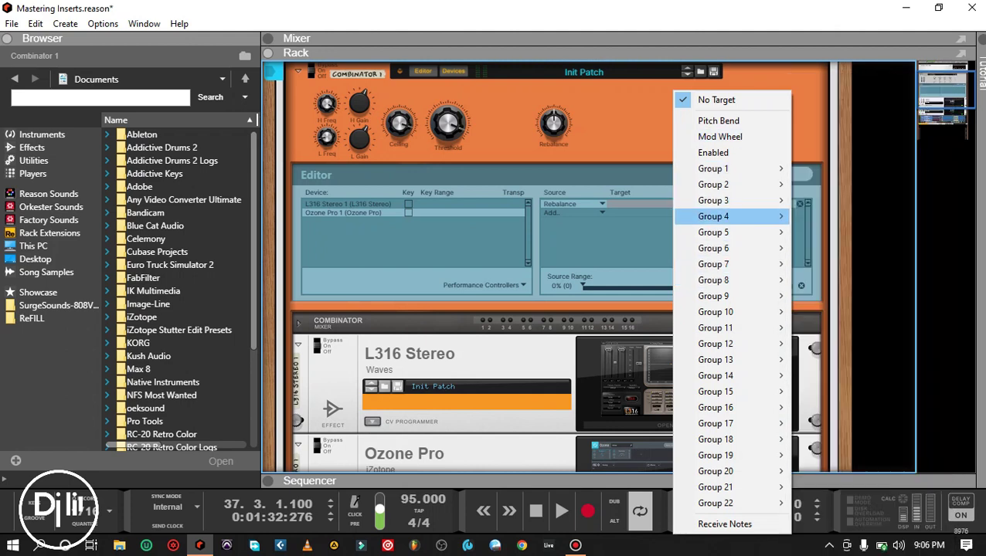
mouse_move(712, 248)
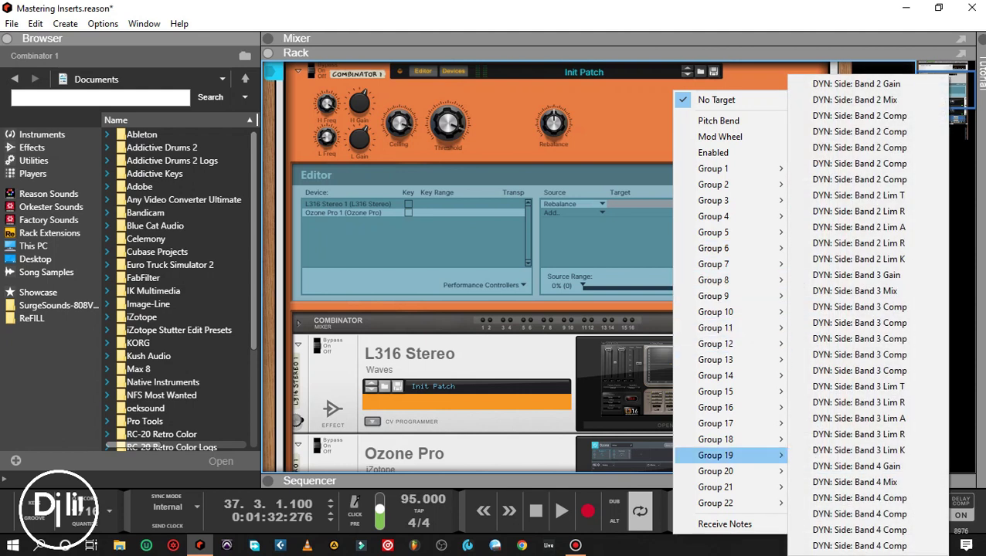
mouse_move(730, 456)
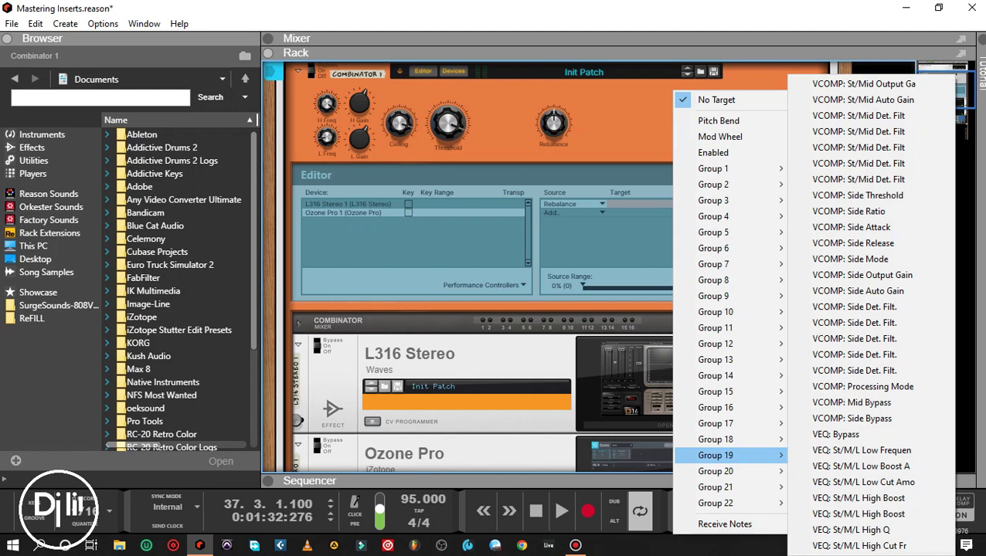
mouse_move(726, 487)
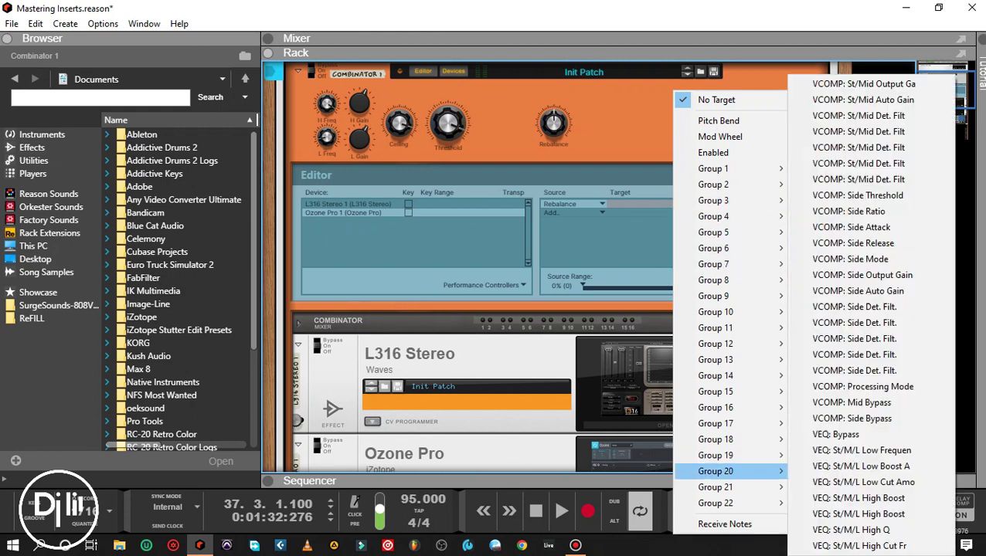
mouse_move(715, 503)
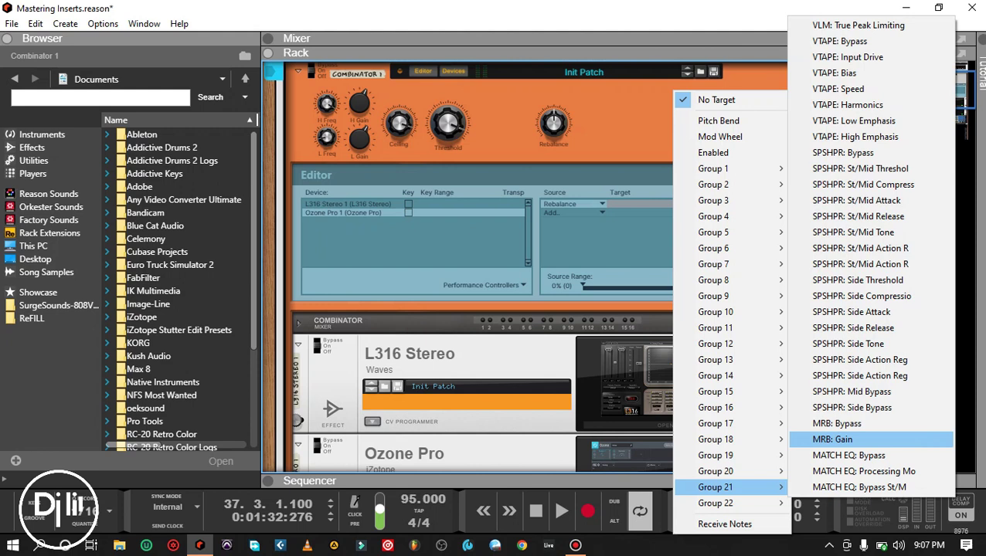
left_click(842, 439)
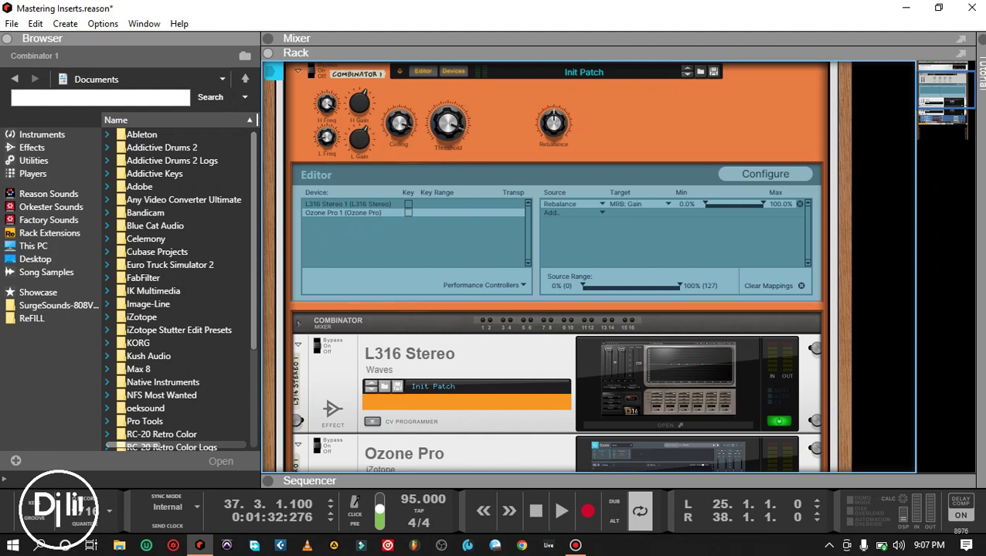
- Open the Ozone Pro interface pinned open on its Master Rebalance module and move the window clear of the Rebalance knob
left_click(667, 456)
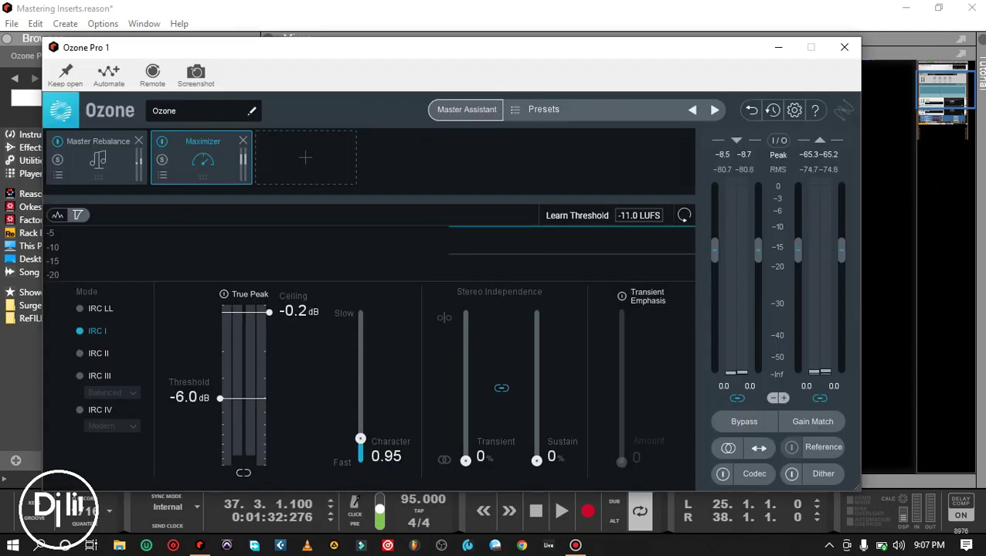
left_click(65, 71)
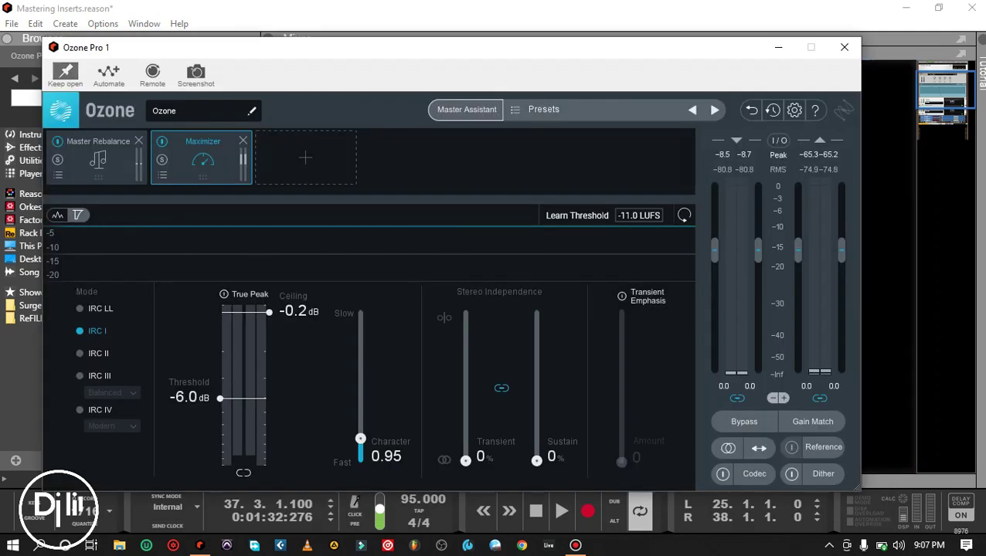
left_click_drag(309, 47, 306, 47)
left_click(96, 160)
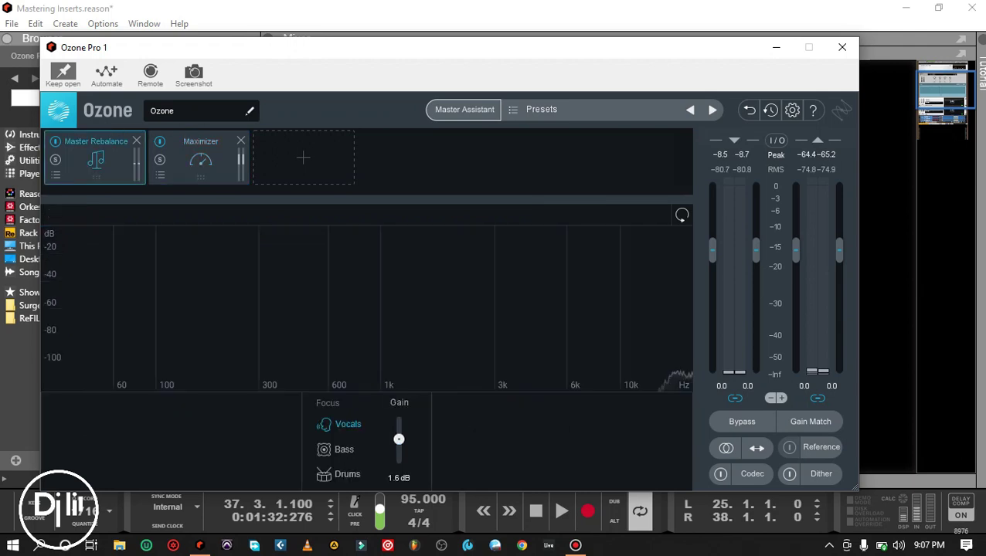
left_click_drag(701, 61, 362, 64)
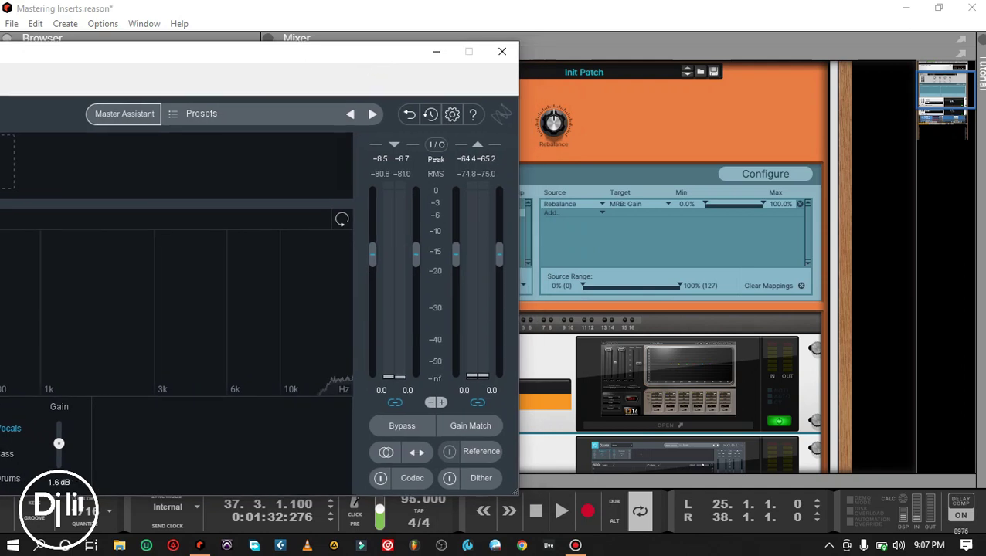
left_click_drag(362, 64, 188, 33)
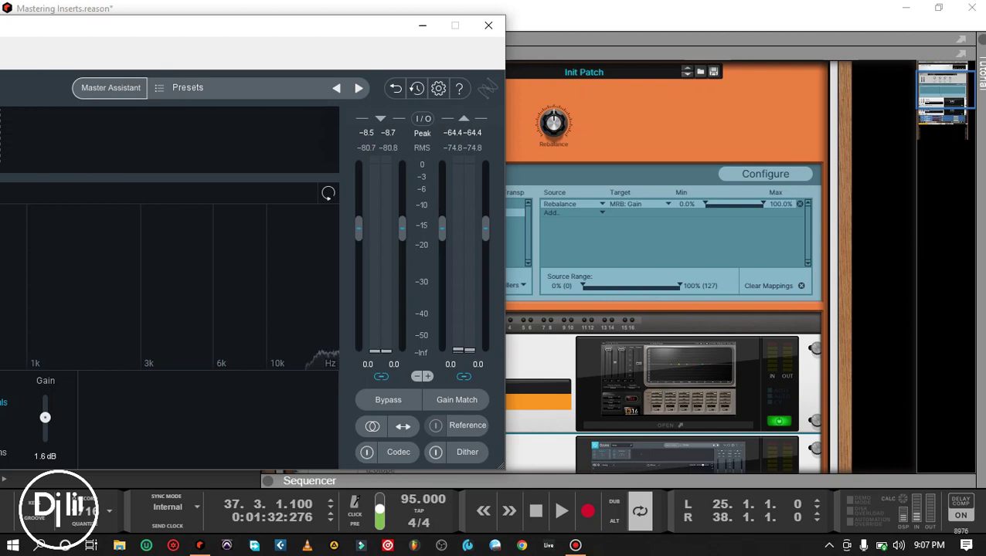
- Test the Rebalance knob against Master Rebalance's vocal gain, leaving it at about 0.1 dB, and close the plugin window
mouse_move(553, 122)
left_mouse_down()
mouse_move(553, 112)
mouse_move(553, 138)
left_mouse_up()
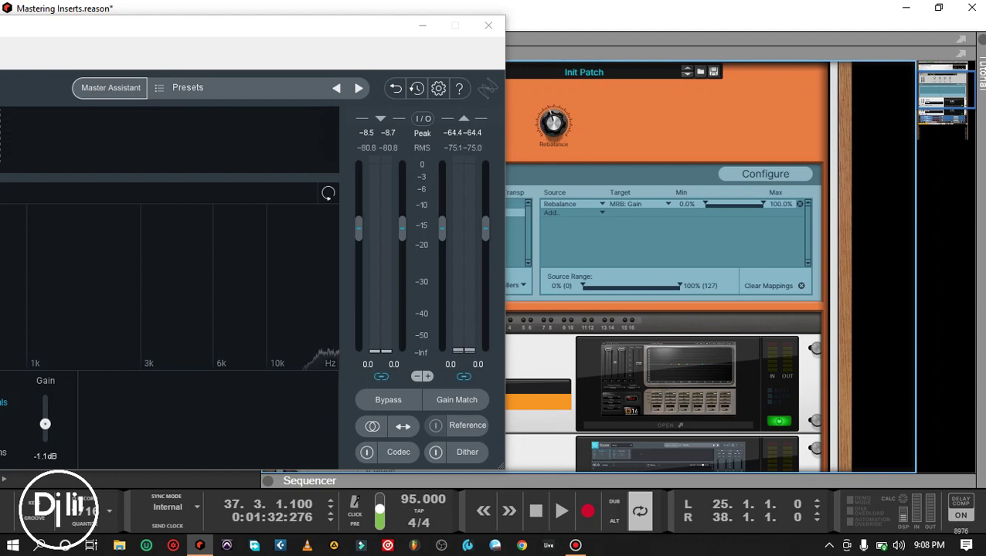
left_click_drag(144, 36, 390, 43)
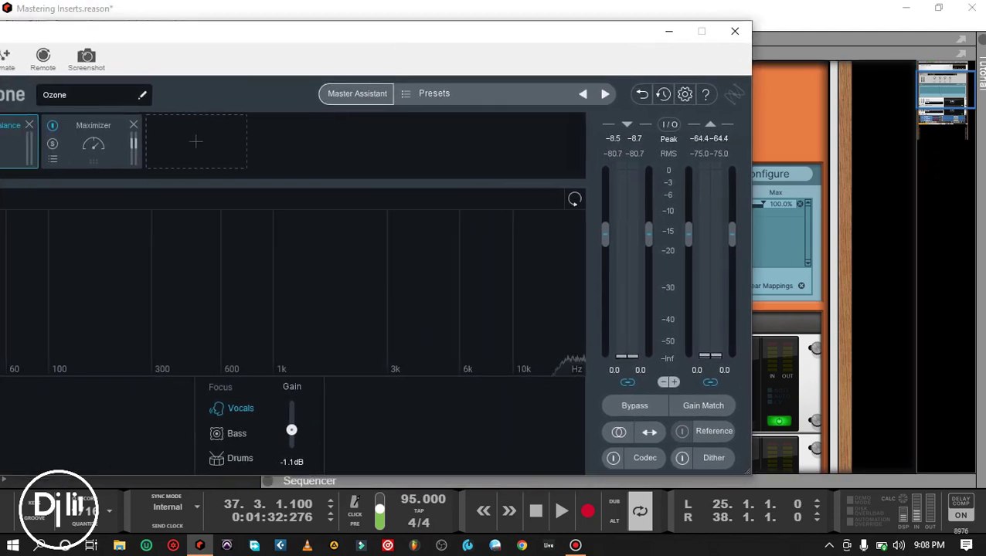
left_click_drag(387, 32, 485, 48)
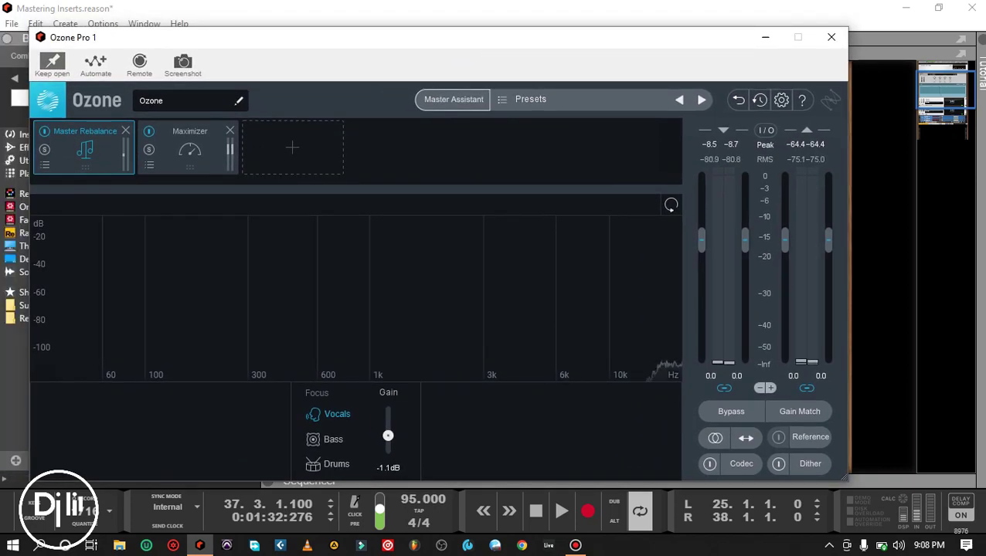
left_click_drag(501, 47, 179, 50)
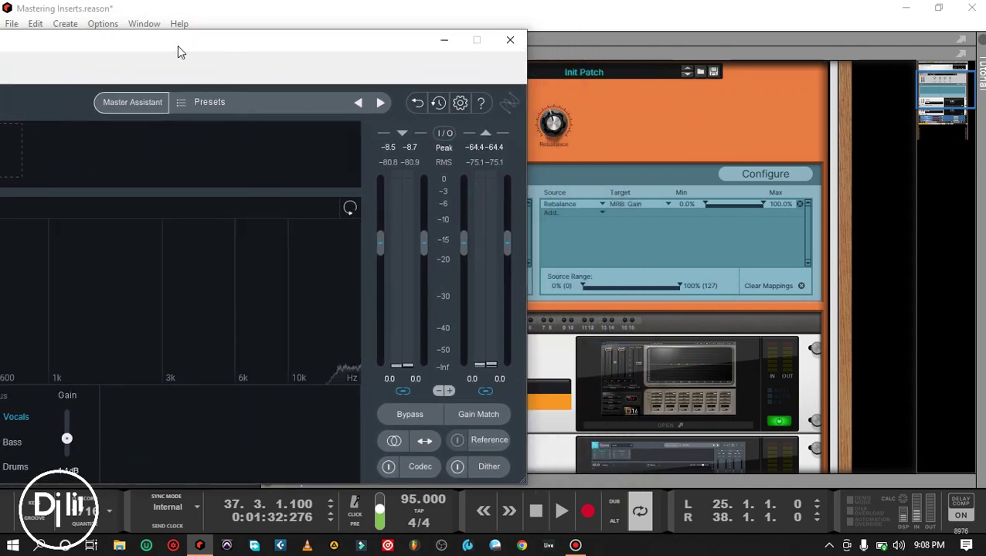
left_click_drag(553, 124, 553, 118)
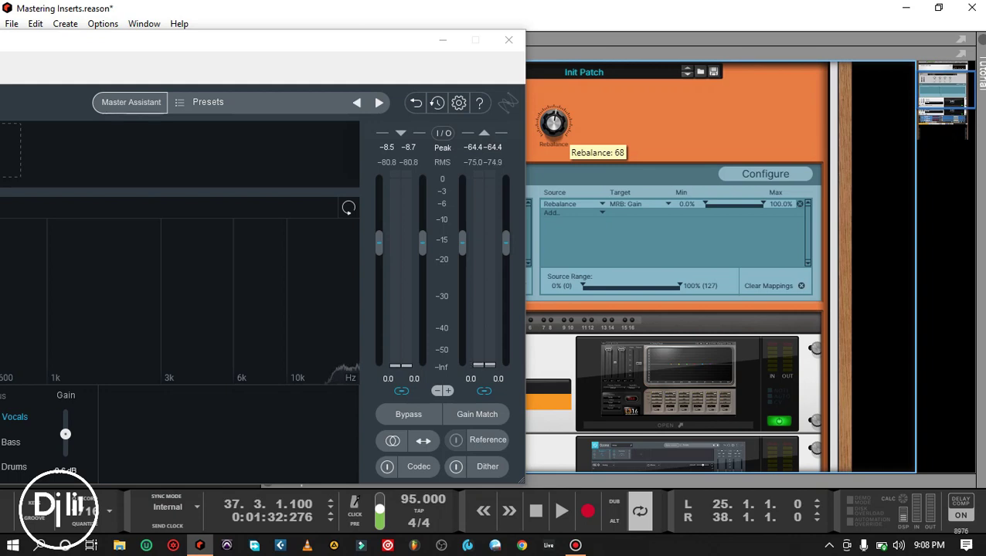
left_click_drag(553, 123, 553, 127)
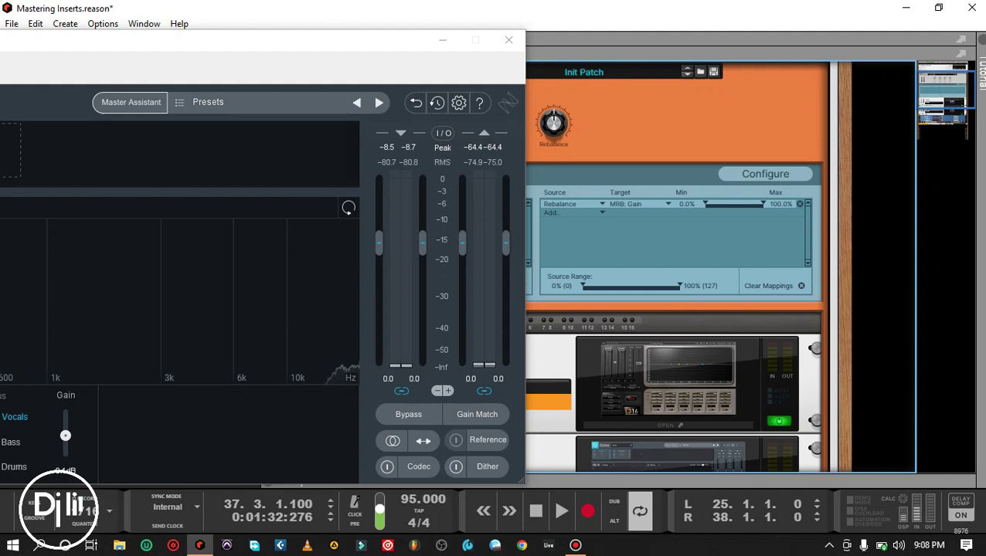
left_click_drag(379, 50, 499, 38)
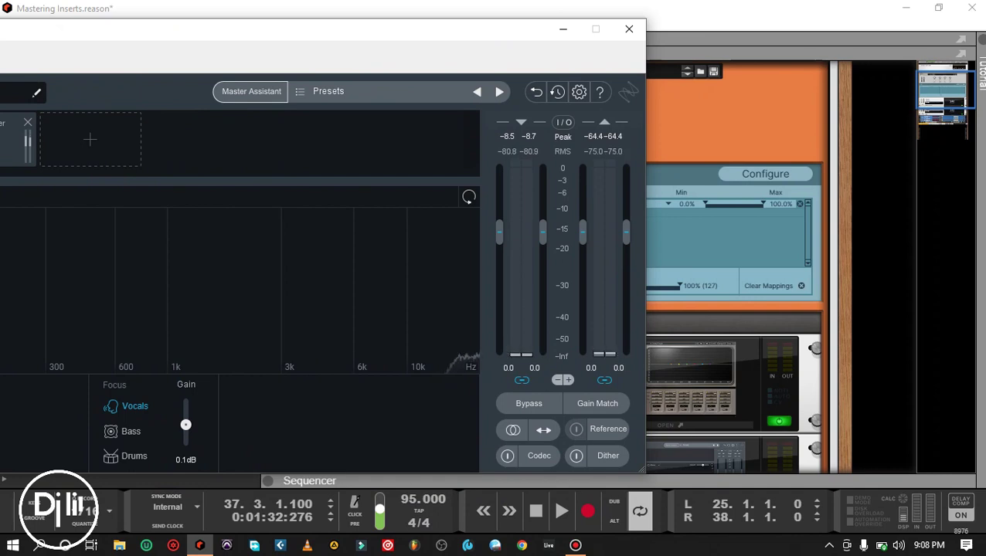
left_click(629, 28)
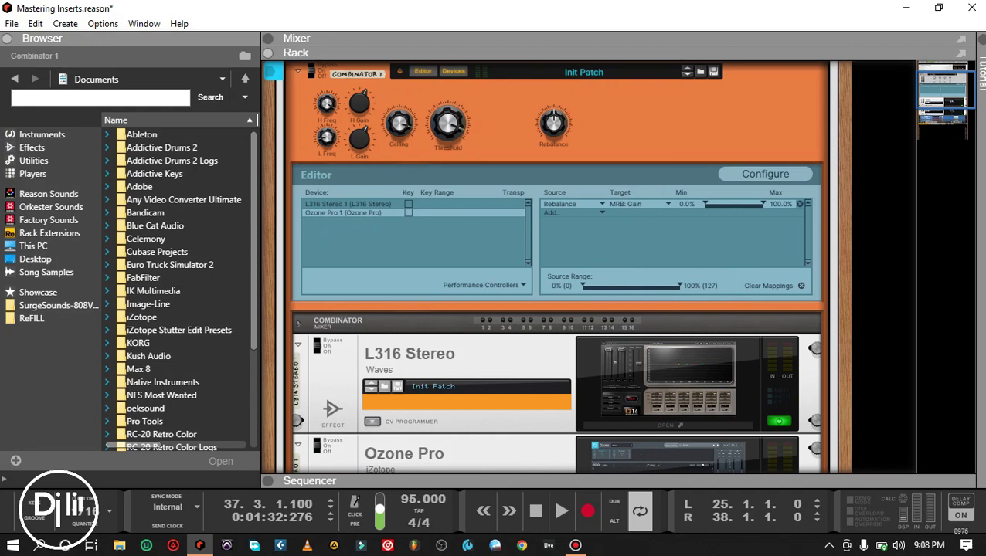
- Reopen the Combinator's panel configuration and add three more control knobs
left_click(765, 174)
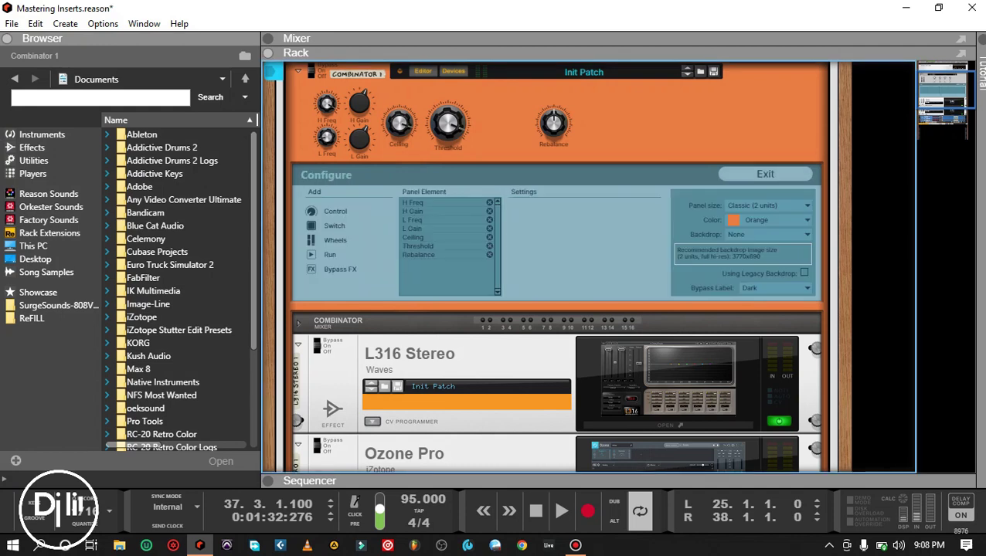
left_click(311, 211)
left_click(311, 210)
left_click(311, 211)
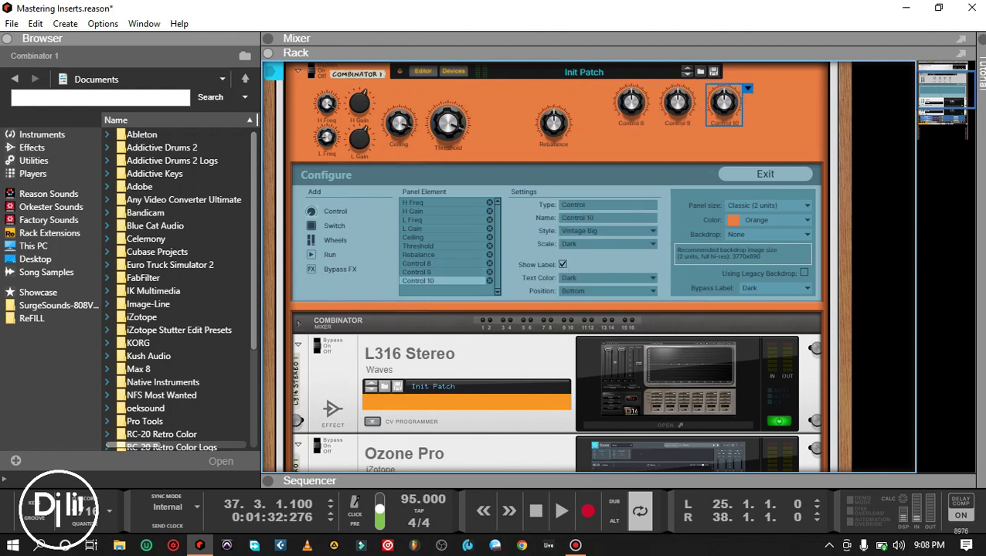
left_click(665, 145)
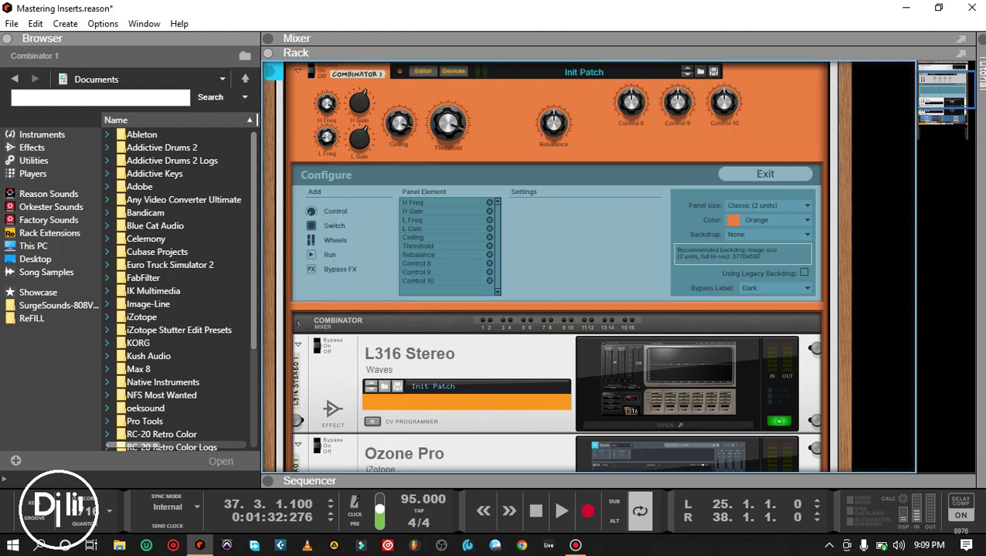
- Rename the Control 8 knob to Peak
left_click(631, 124)
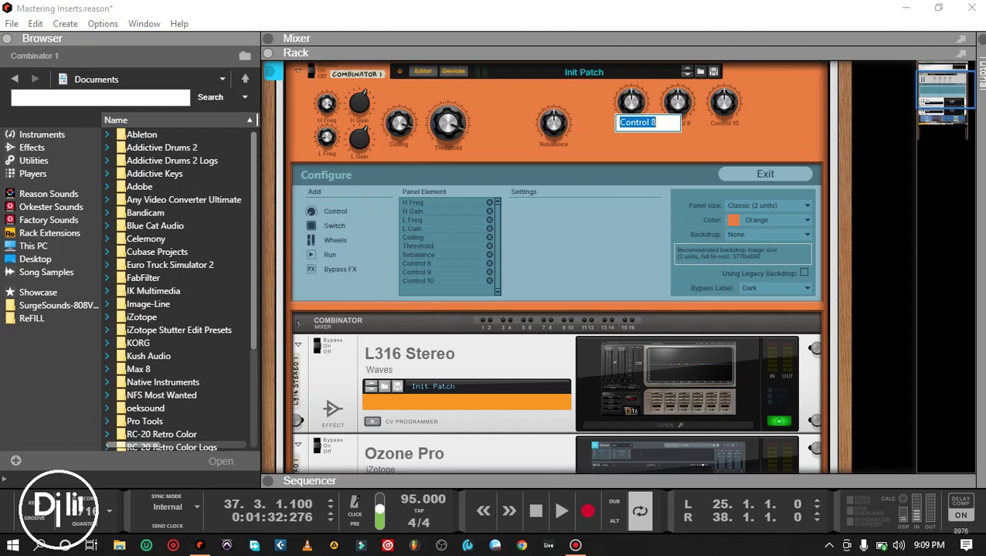
type("V")
type("Pea")
type("k")
key("Return")
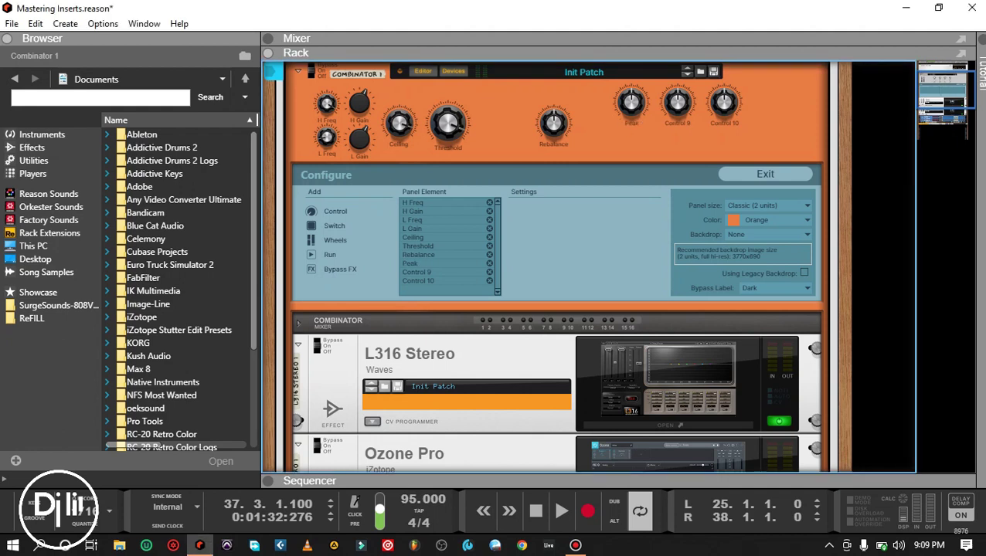
- Rename the Control 9 knob to Character
double_click(677, 122)
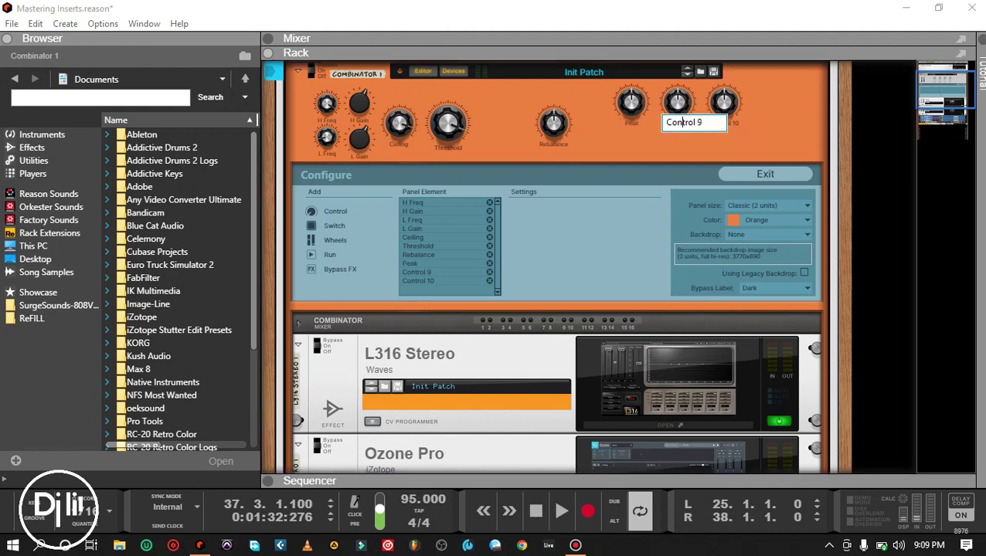
key("ctrl+a")
type("C")
type("haracter")
key("Return")
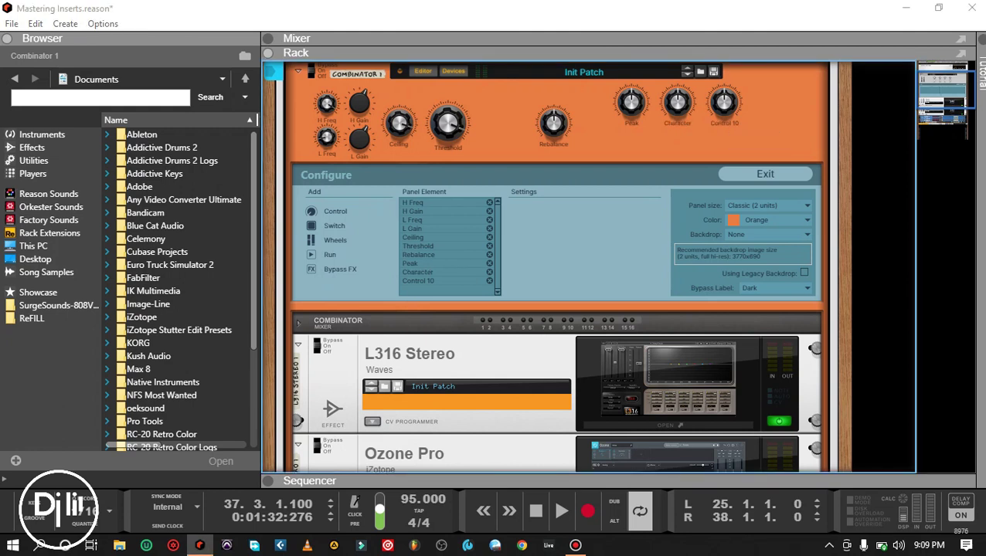
- Rename the Control 10 knob to Threshold
left_click(724, 124)
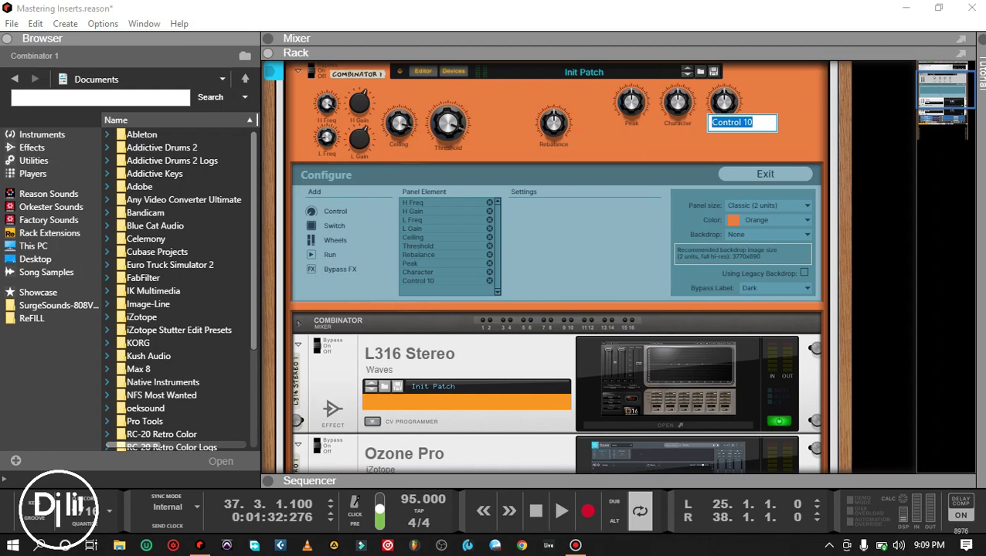
key("BackSpace")
type("Threshold")
key("Return")
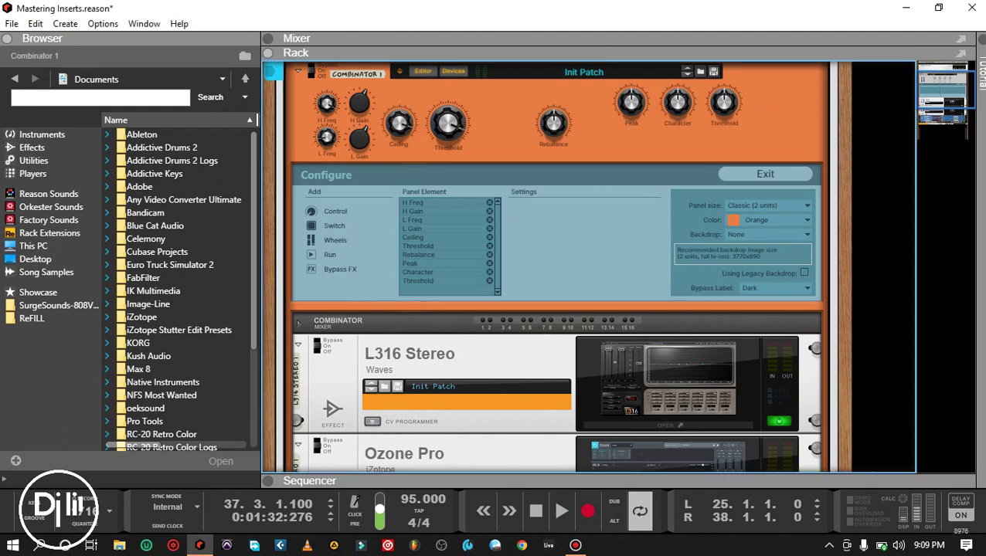
- Set the new Threshold knob's style to Vintage XXL and move it slightly lower on the panel
left_click(724, 104)
left_click(618, 230)
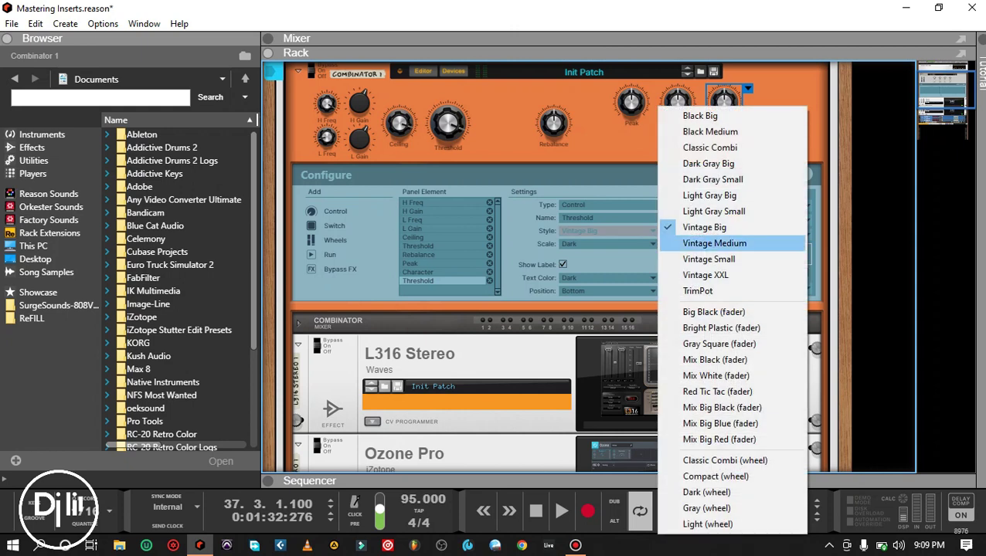
left_click(704, 275)
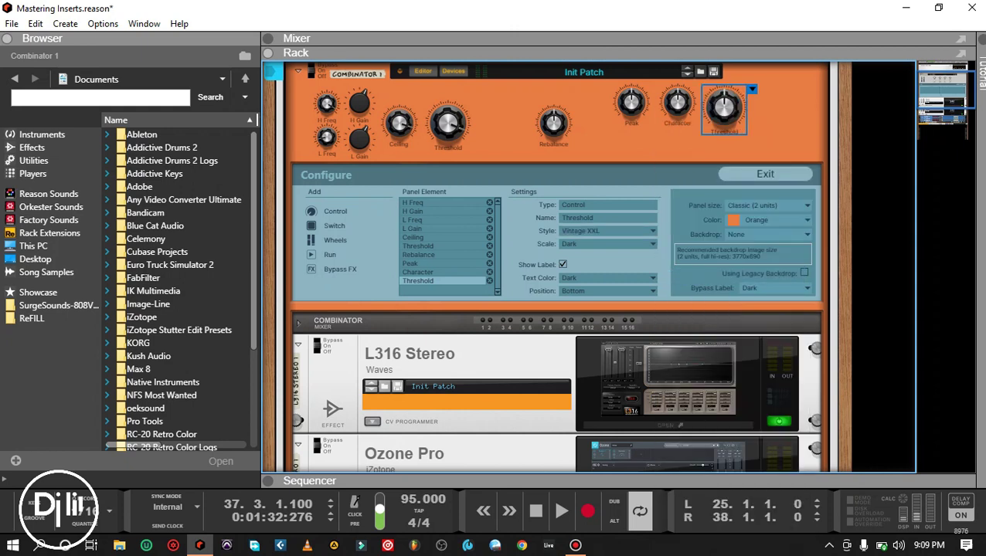
left_click_drag(724, 109, 724, 122)
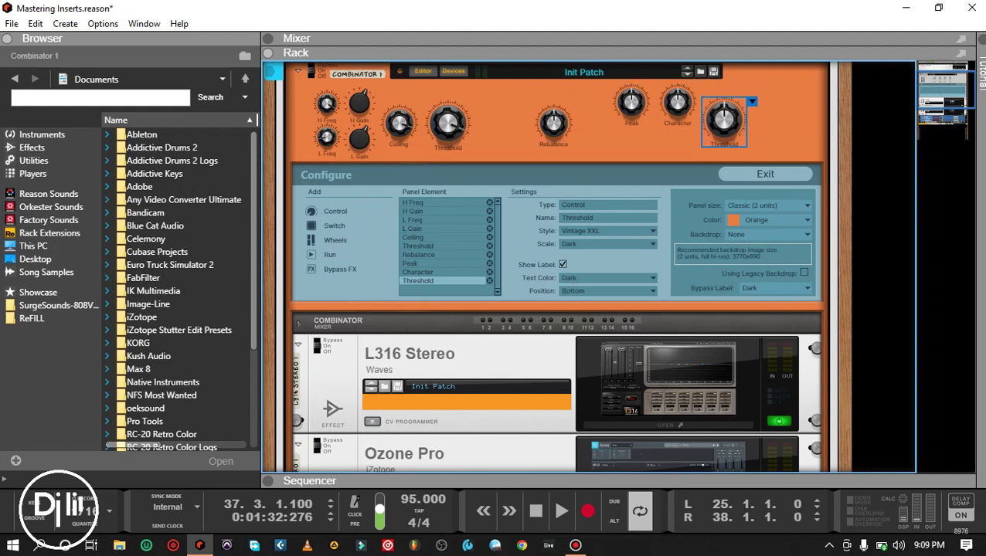
- Set the Peak knob's style to Dark Gray Small and the Character knob's style to Dark Gray Big
left_click(677, 103)
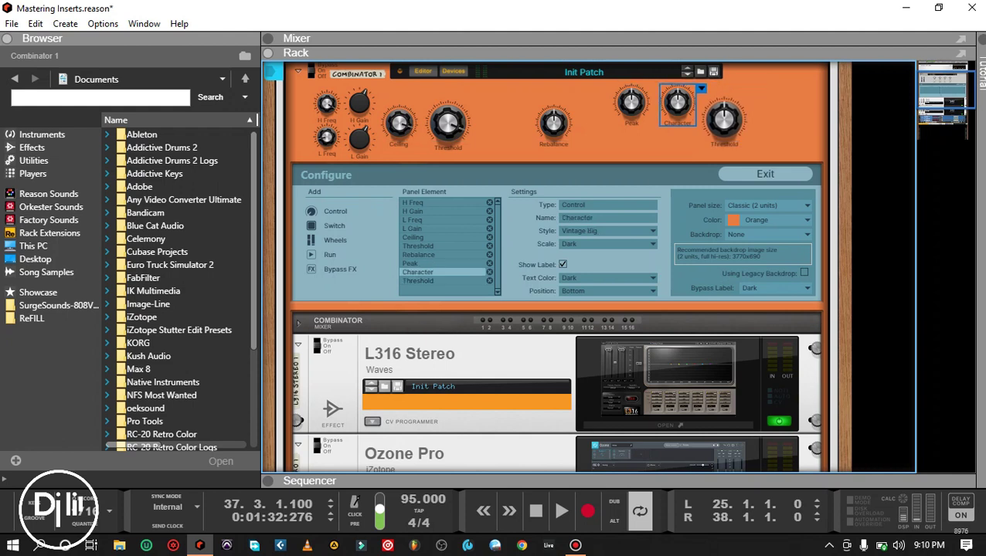
left_click(631, 103)
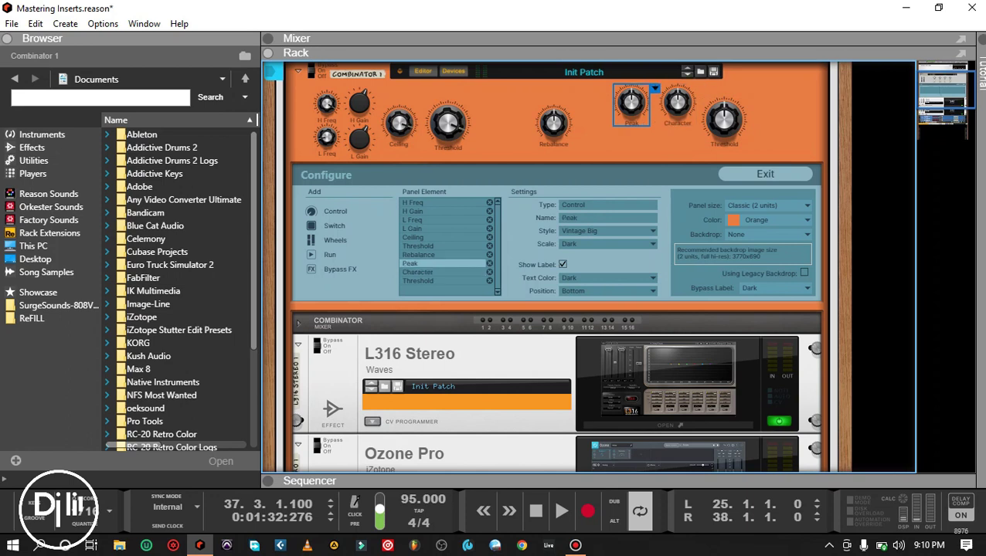
left_click(607, 230)
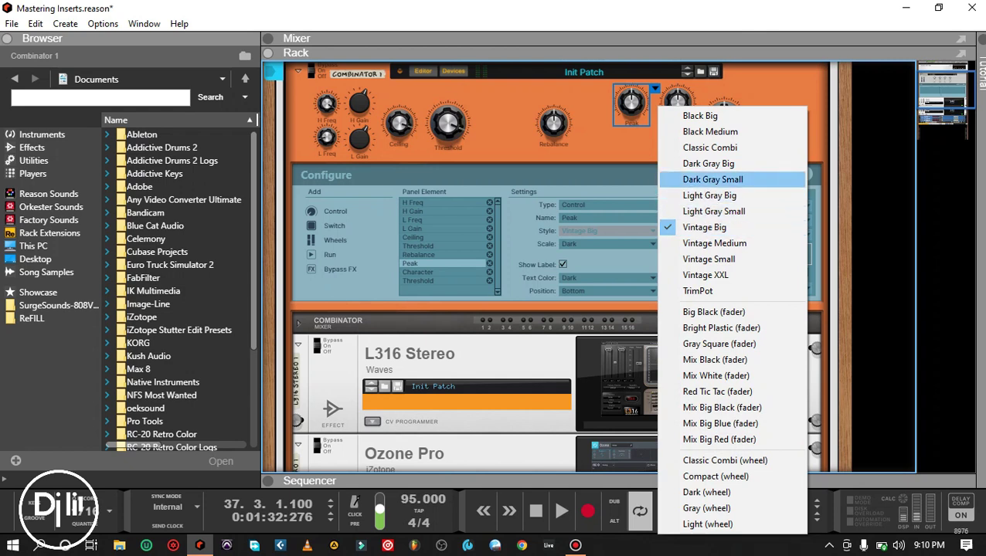
left_click(712, 179)
left_click(677, 104)
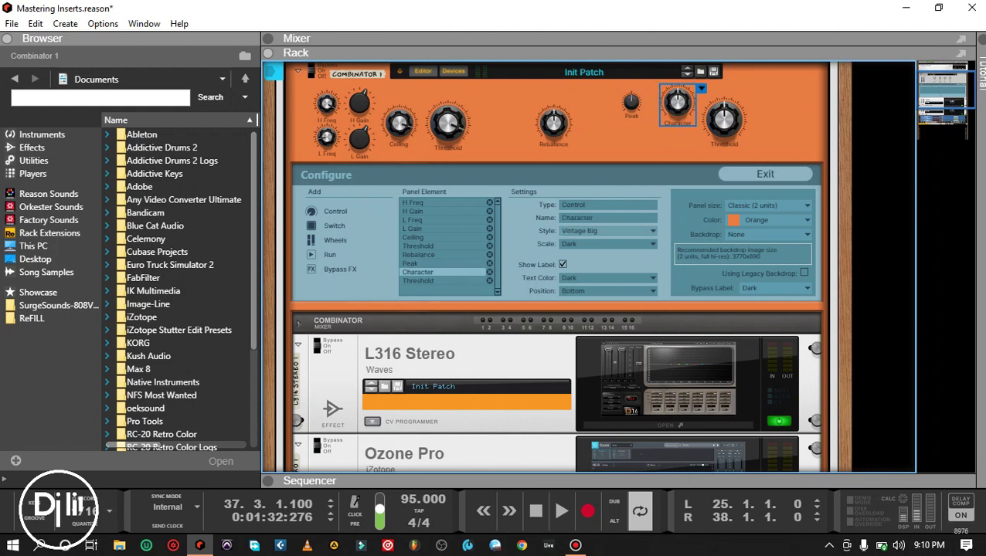
left_click(608, 230)
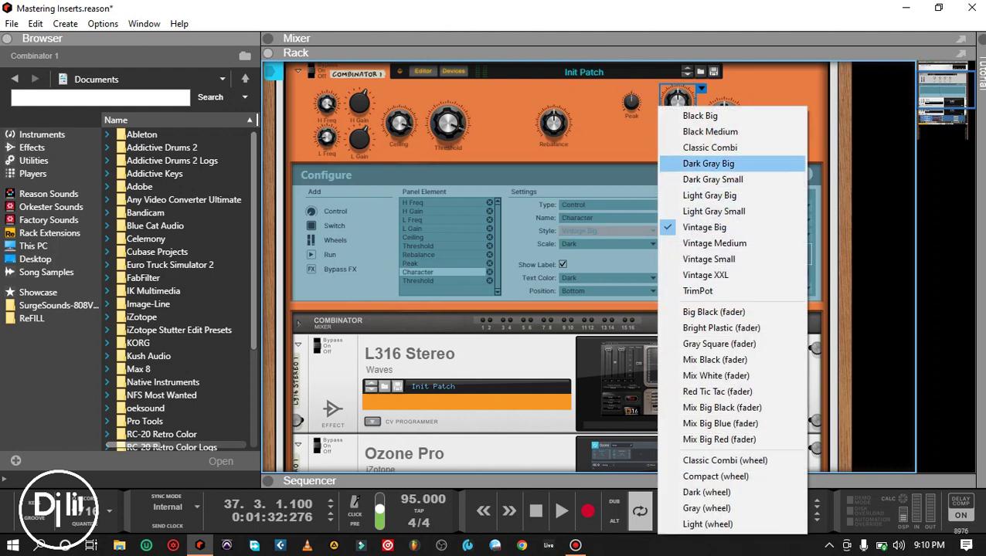
left_click(708, 163)
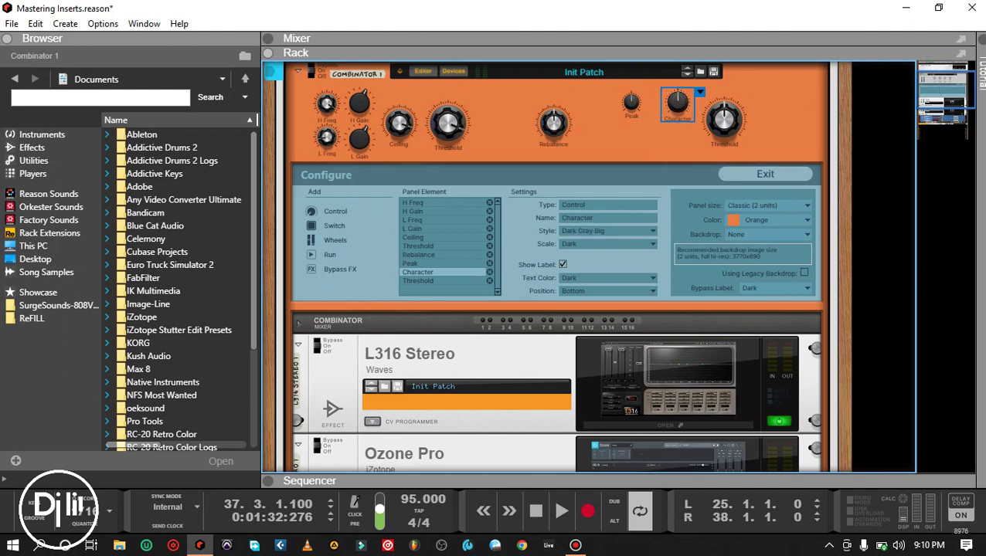
- Line up the Peak, Character and Threshold knobs in a row beyond Rebalance, nudge Rebalance toward them, and leave the panel configuration
left_click_drag(678, 102, 770, 123)
mouse_move(553, 122)
left_mouse_down()
mouse_move(572, 126)
mouse_move(572, 110)
mouse_move(569, 122)
left_mouse_up()
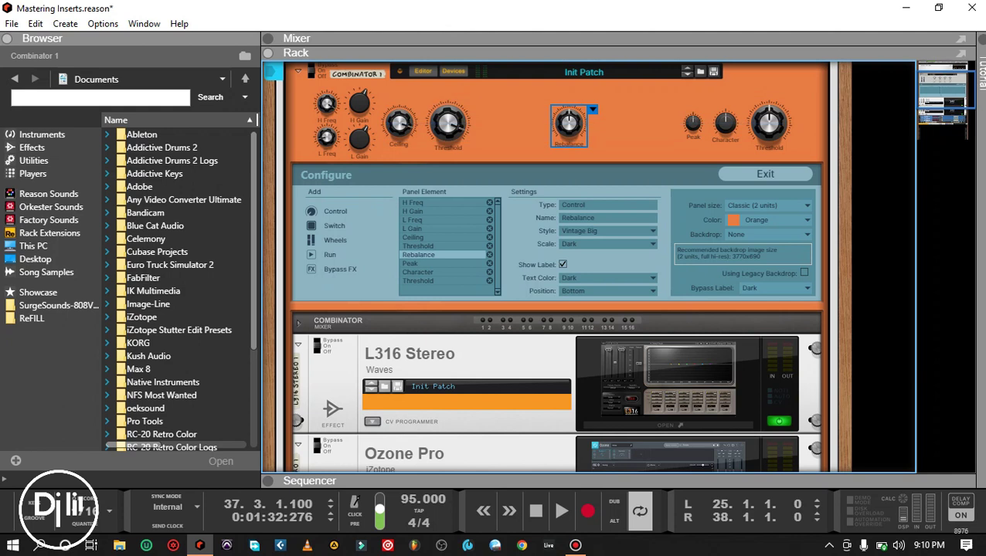
left_click(627, 128)
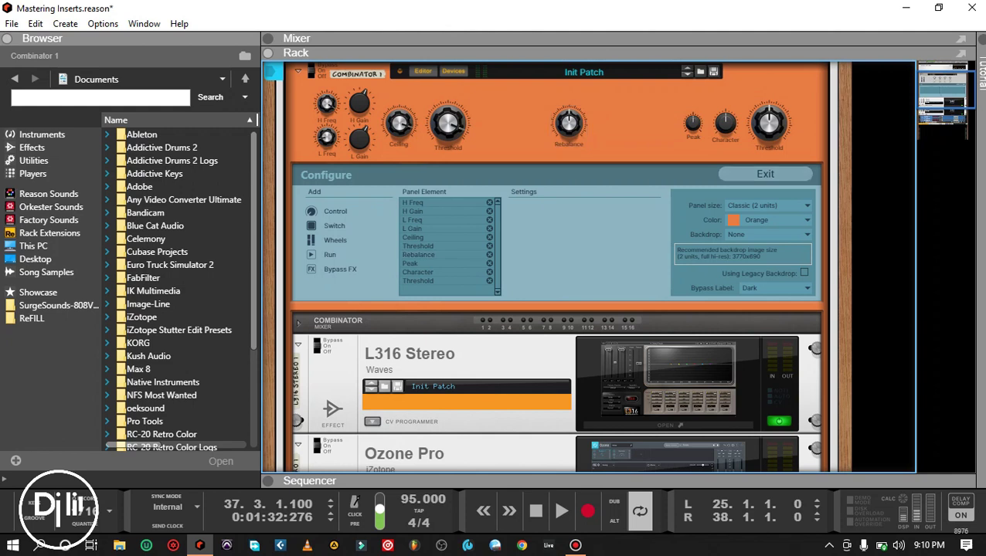
left_click(764, 174)
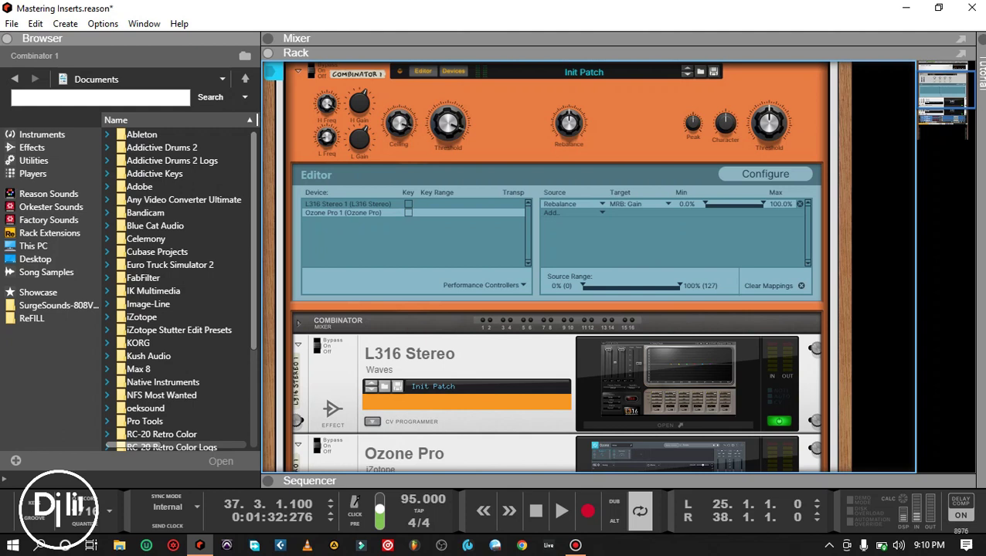
- Add Peak, Character and the second Threshold knob as mapping sources for Ozone Pro 1
left_click(601, 212)
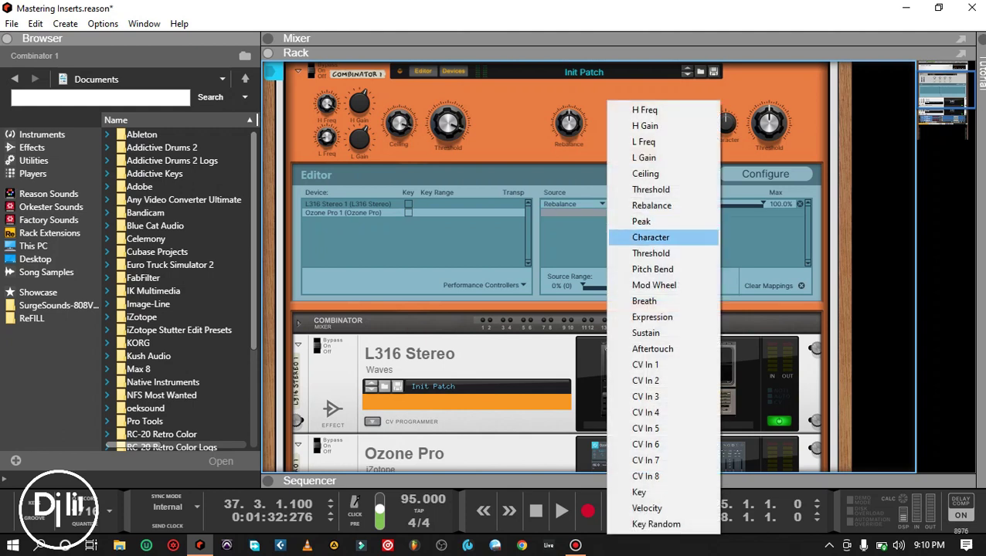
left_click(640, 221)
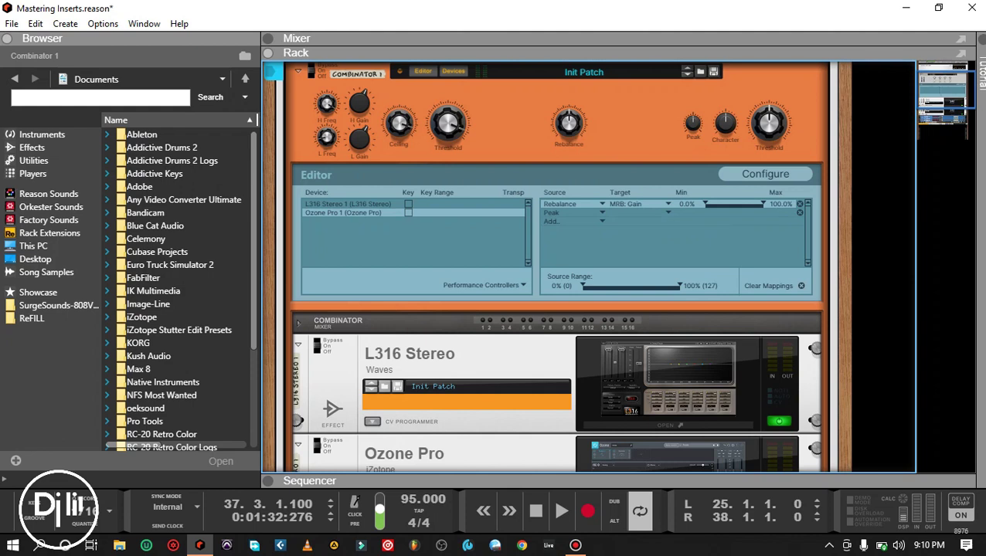
left_click(602, 221)
left_click(653, 231)
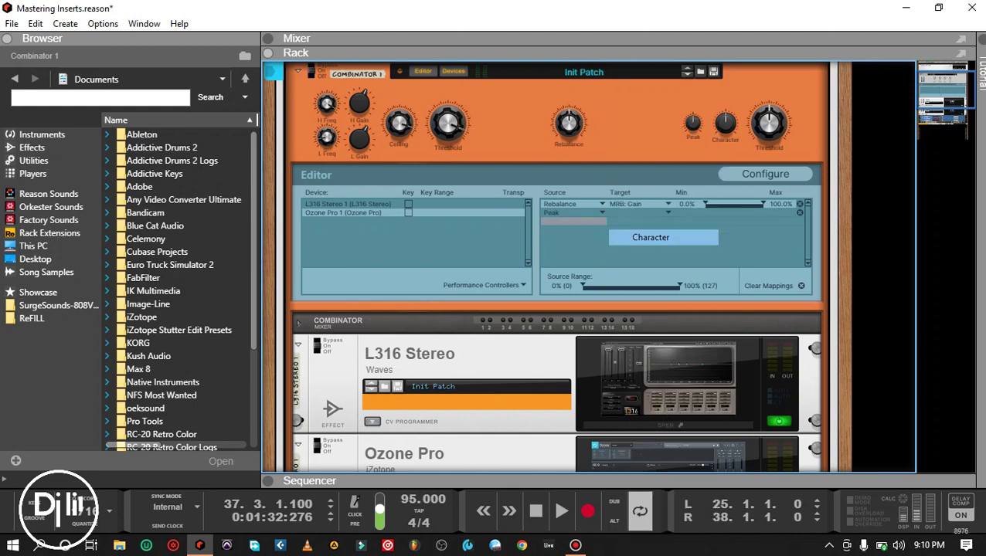
left_click(602, 229)
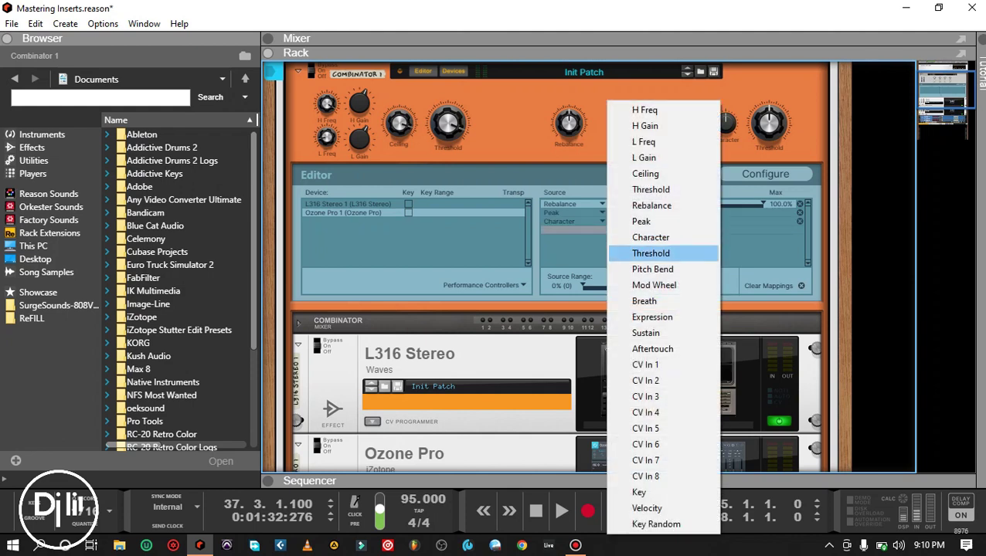
left_click(644, 374)
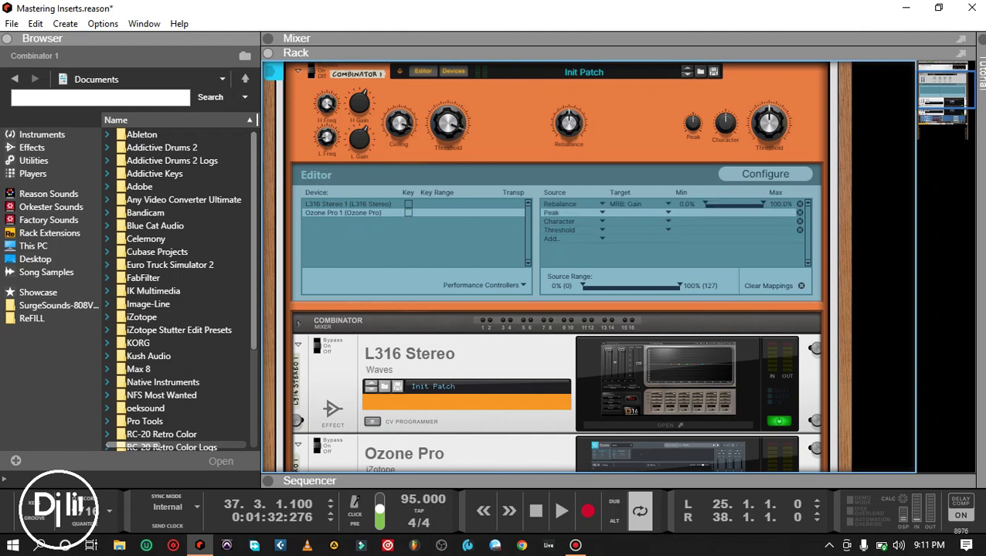
- Map the Peak knob to Ozone Pro's MAX: Ceiling parameter
left_click(668, 212)
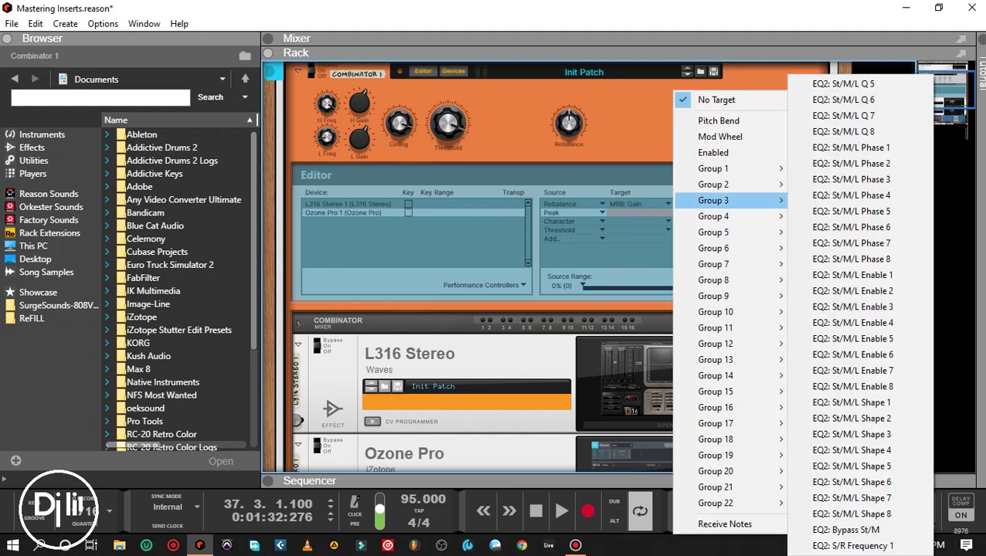
mouse_move(712, 169)
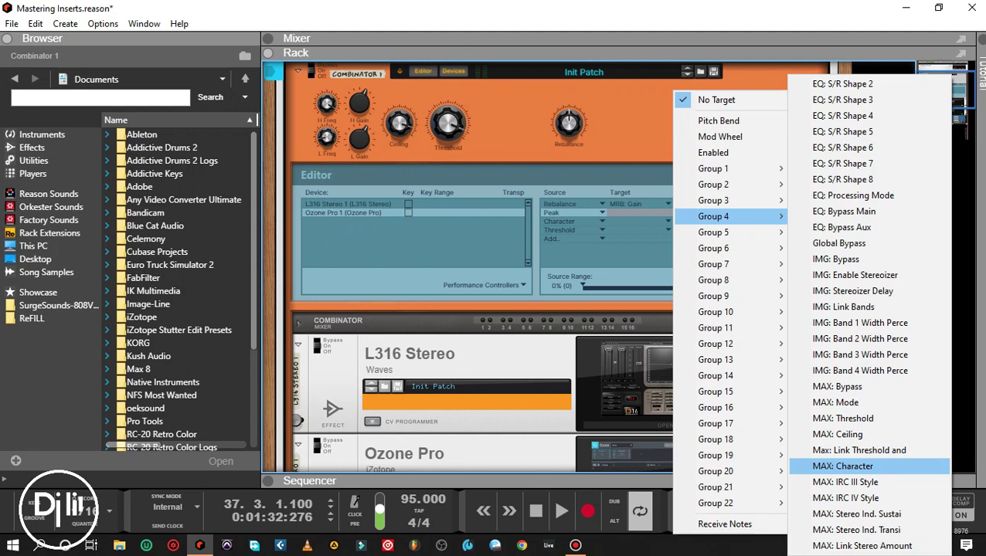
left_click(838, 434)
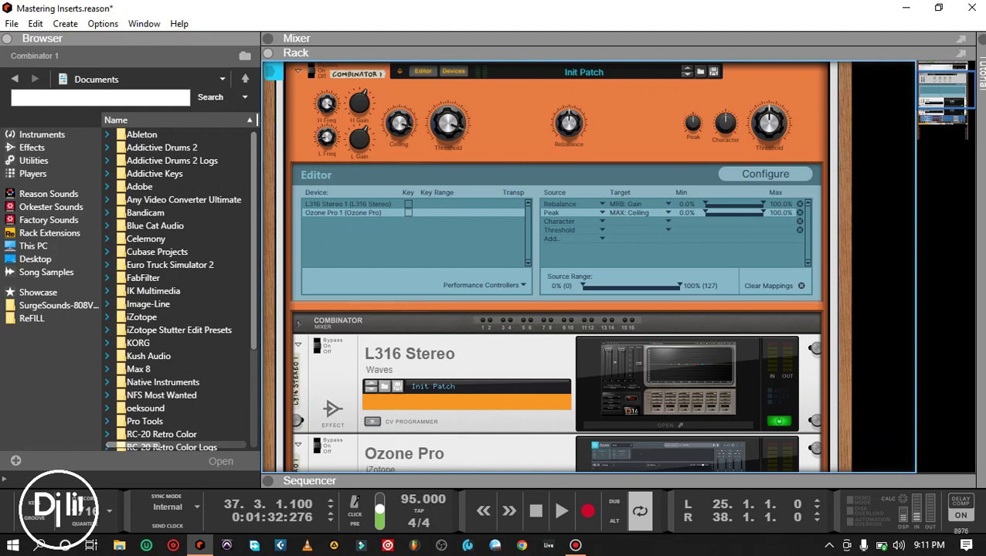
- Map the Character knob to MAX: Character and the Threshold knob to MAX: Threshold
left_click(648, 222)
left_click(668, 221)
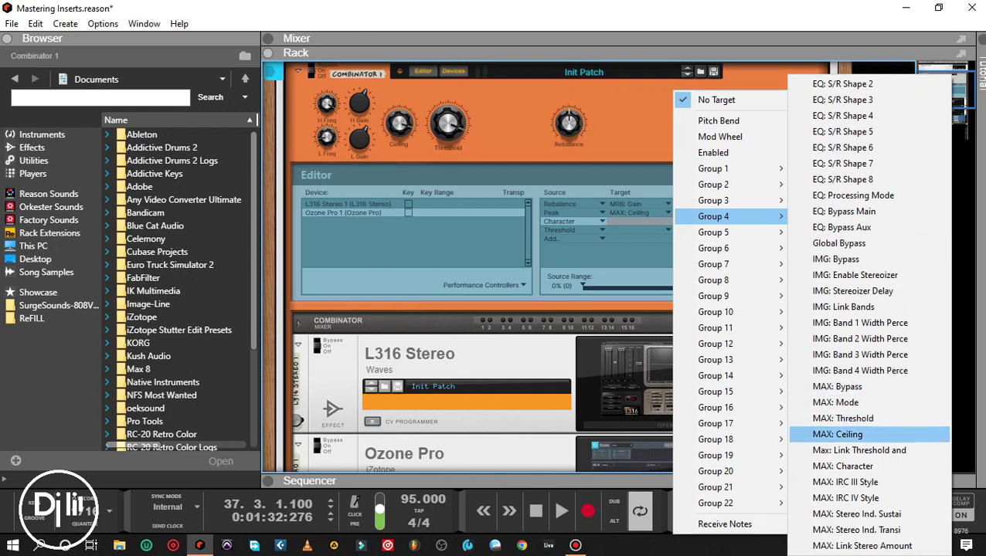
left_click(842, 466)
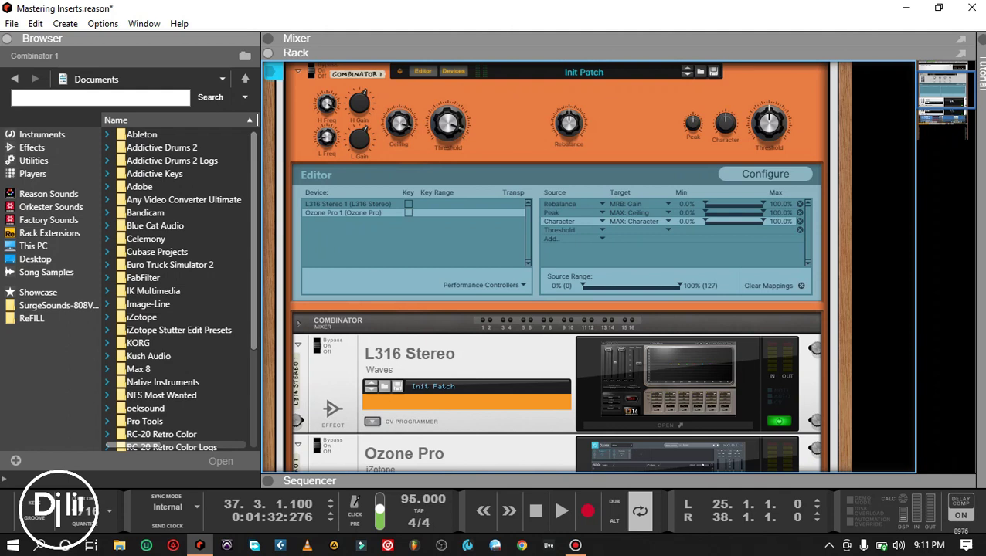
left_click(669, 230)
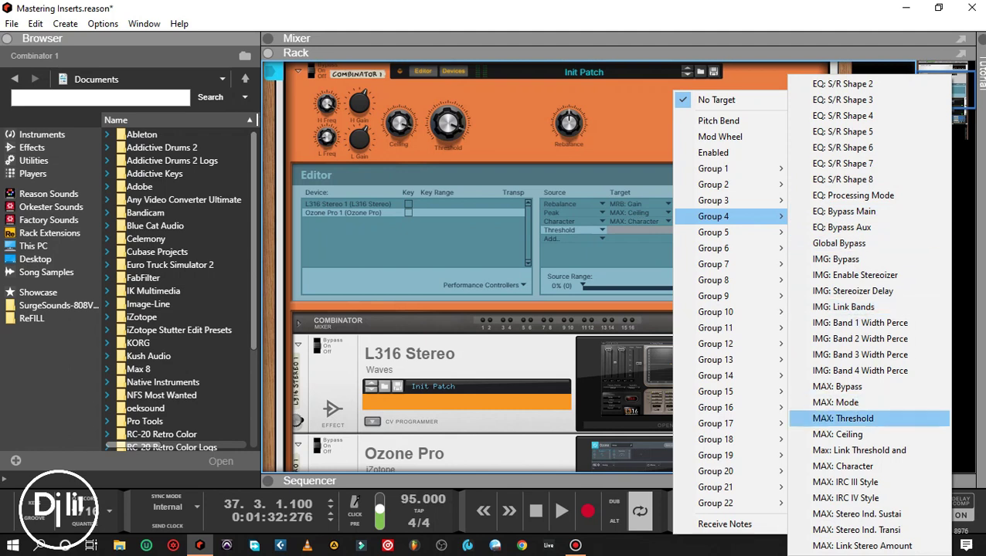
left_click(842, 417)
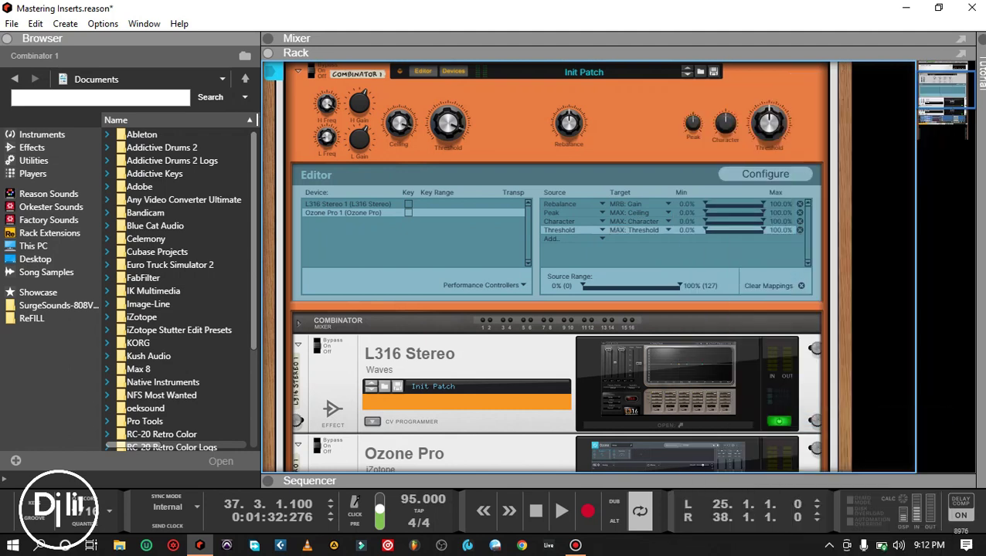
- Hide the Combinator's editor and fold the L316 Stereo device
left_click(764, 174)
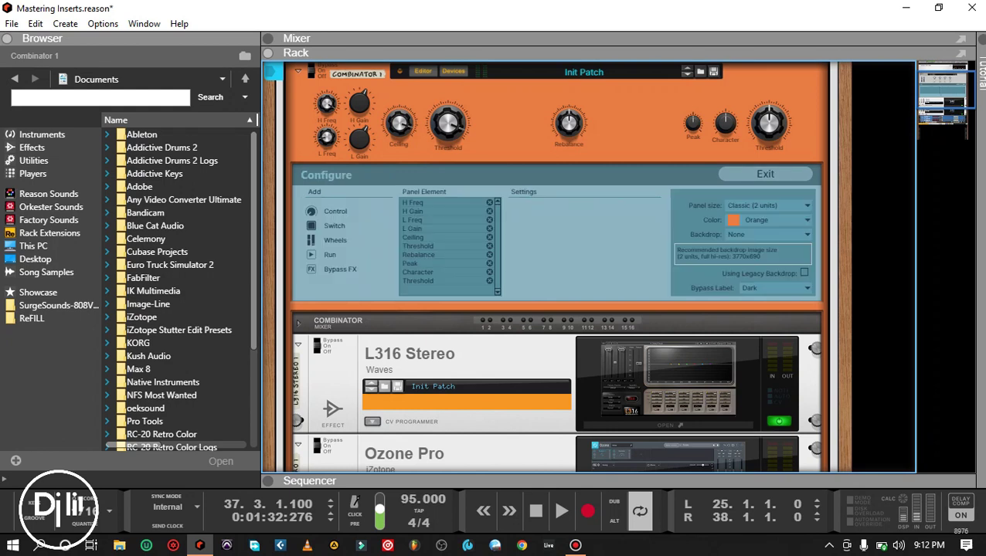
left_click(765, 173)
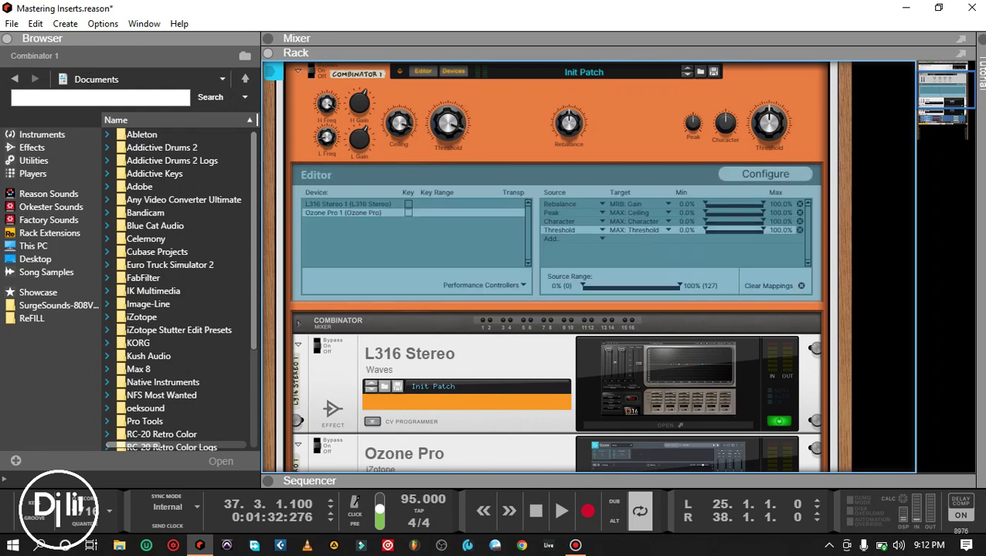
left_click(424, 71)
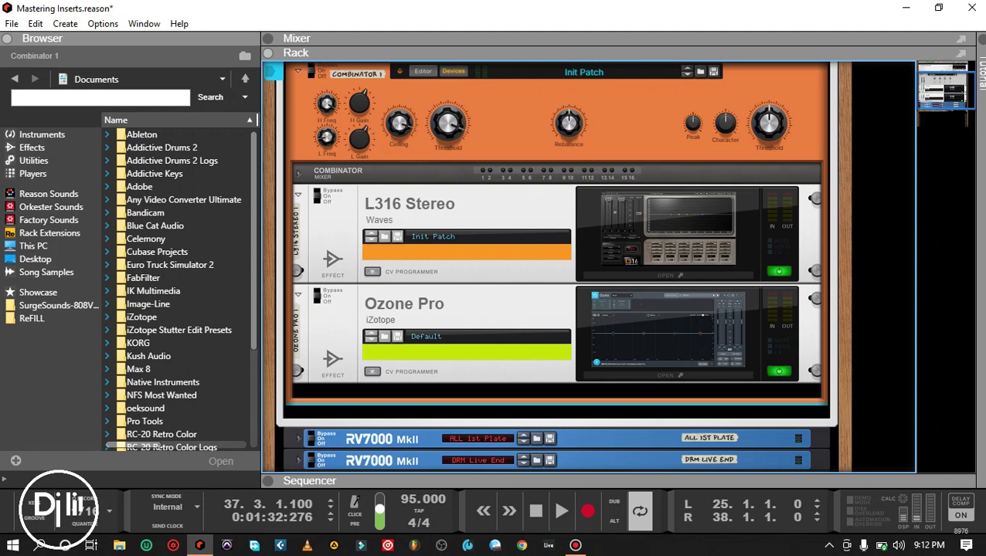
left_click(298, 194)
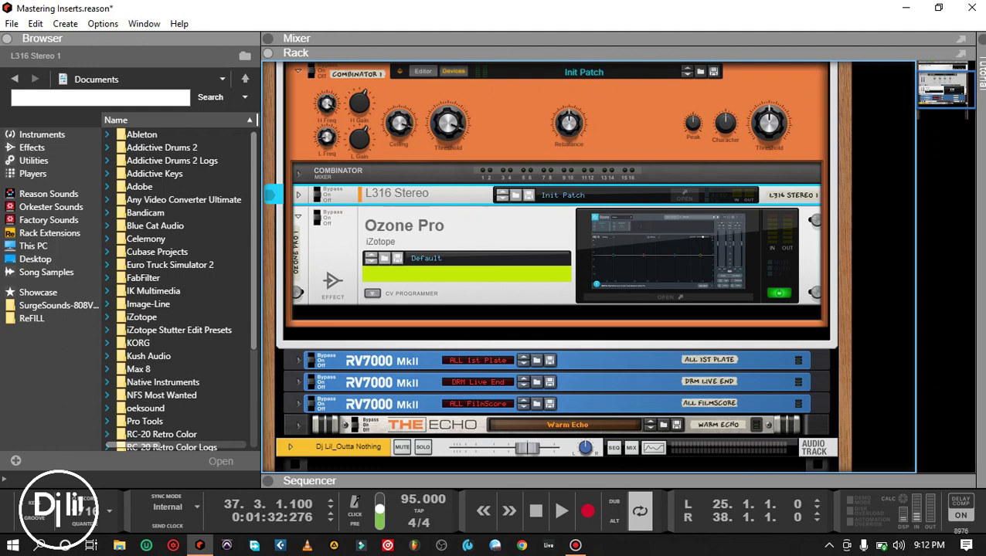
- Open the Ozone Pro plugin window on its Maximizer module and position it so the new Combinator knobs stay uncovered
left_click(667, 295)
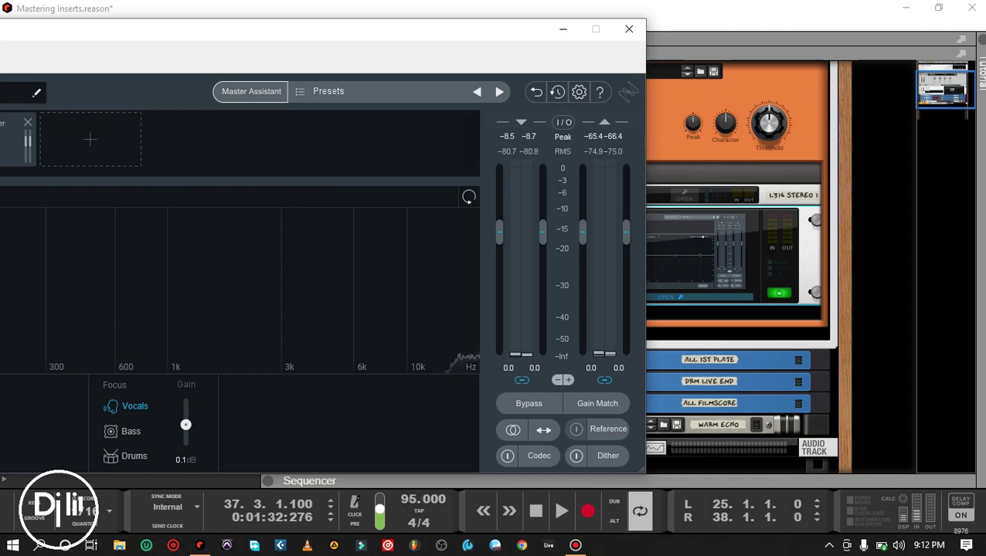
left_click_drag(265, 34, 557, 113)
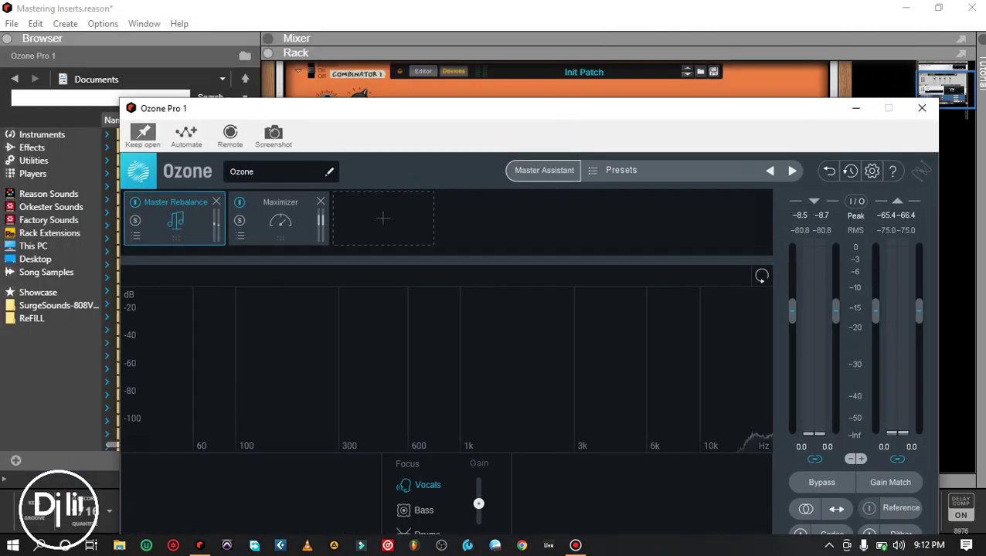
left_click_drag(585, 111, 379, 89)
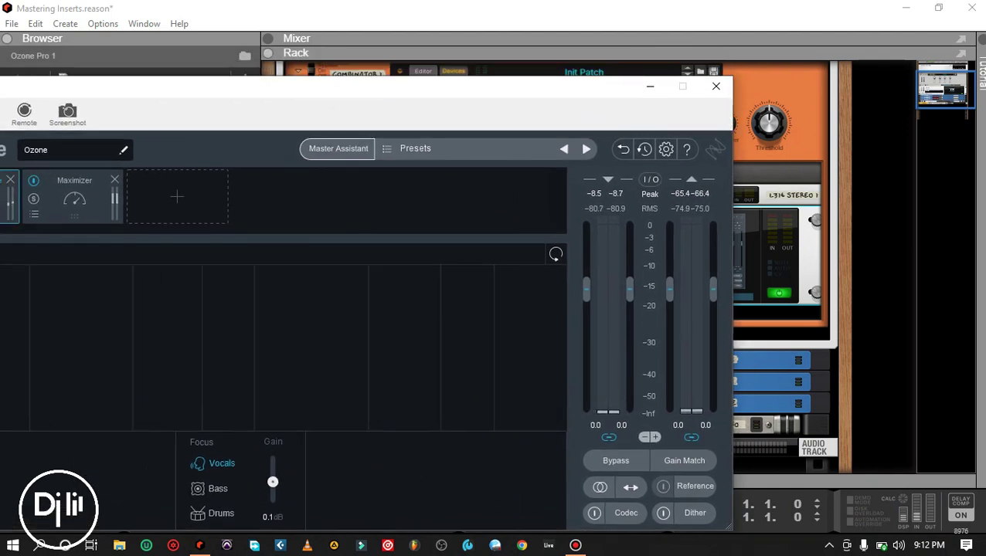
left_click_drag(441, 103, 380, 66)
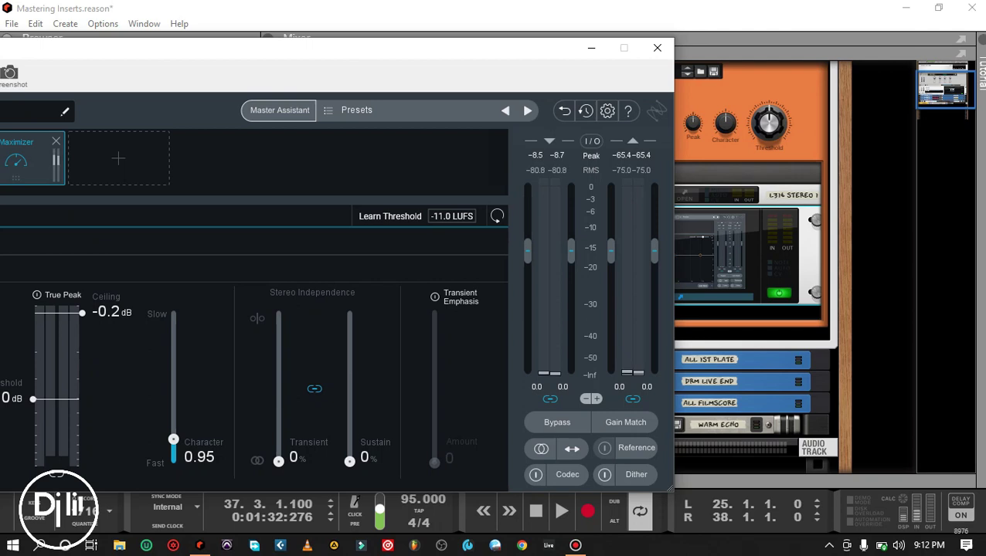
- Test the Threshold, Character and Peak knobs against Ozone Pro's Maximizer, bringing Character to 0.63 and Ceiling to 0.0 dB
left_click_drag(768, 123, 768, 95)
left_click_drag(725, 123, 724, 146)
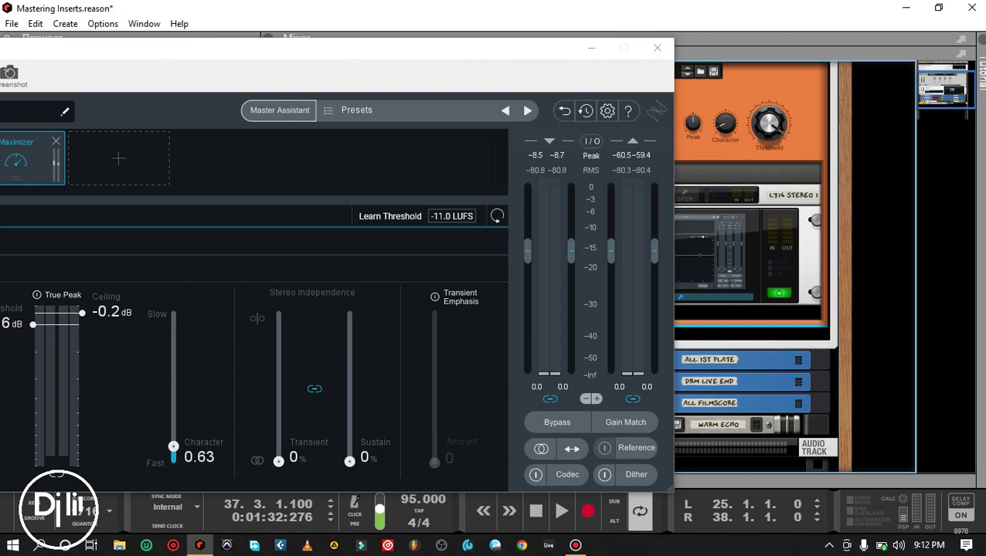
left_click_drag(693, 123, 693, 85)
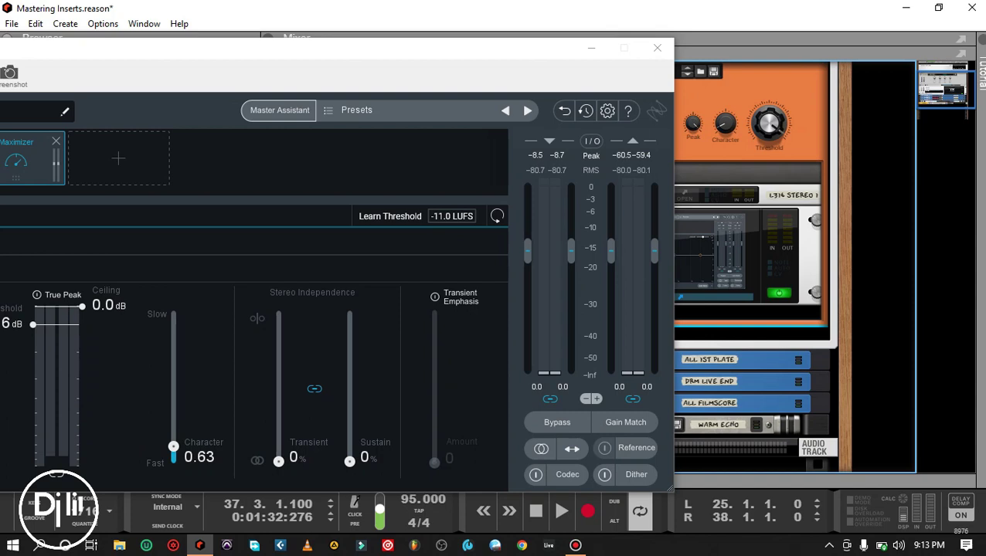
mouse_move(693, 124)
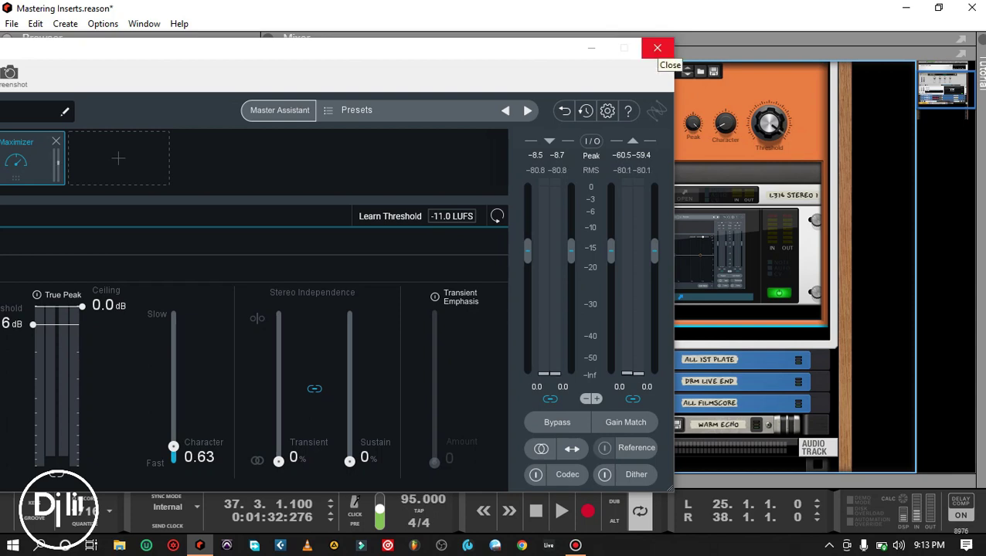
- Close the Ozone Pro plugin window and fold its device in the rack
left_click(657, 48)
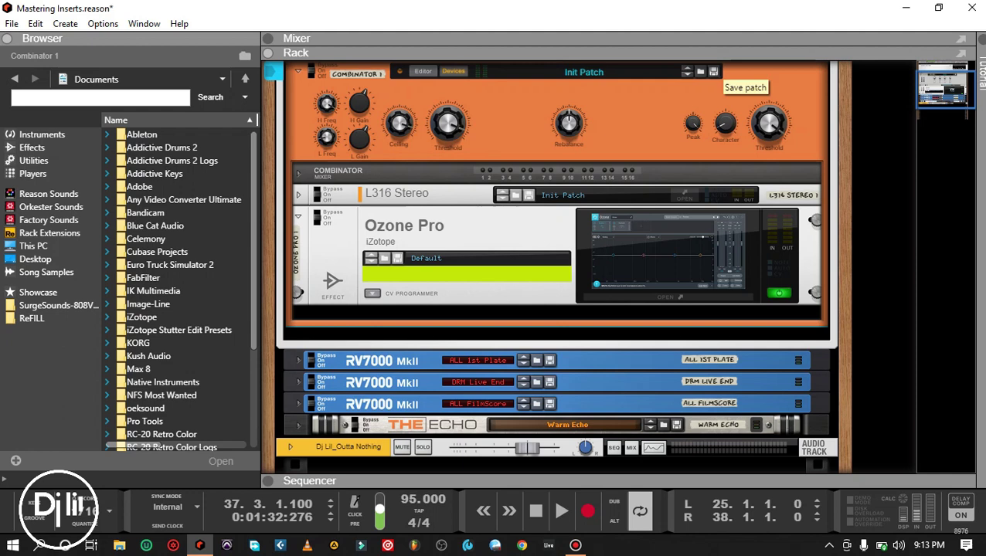
left_click(299, 217)
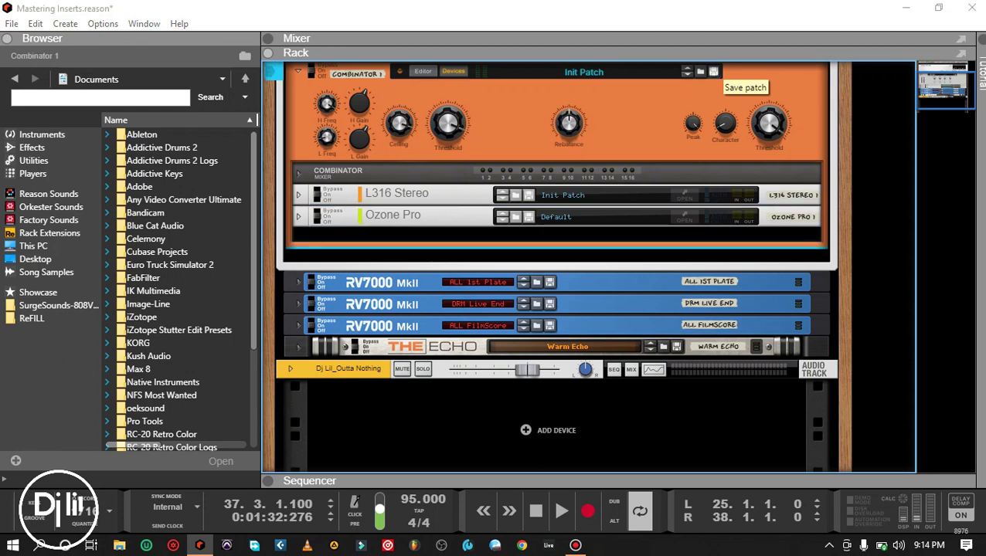
- Save the Combinator patch as "Booster Starter" in the ReFILL Patches folder
left_click(713, 71)
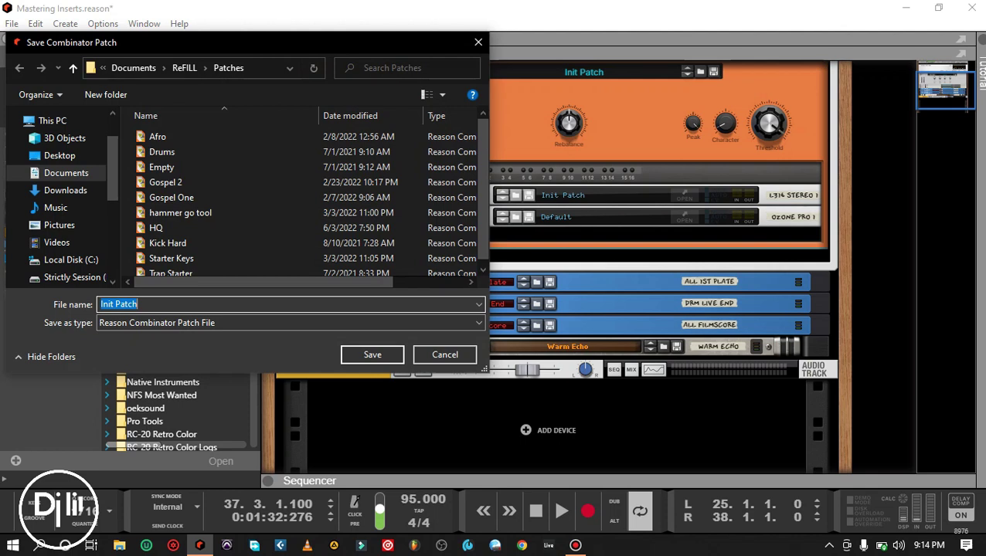
type("B")
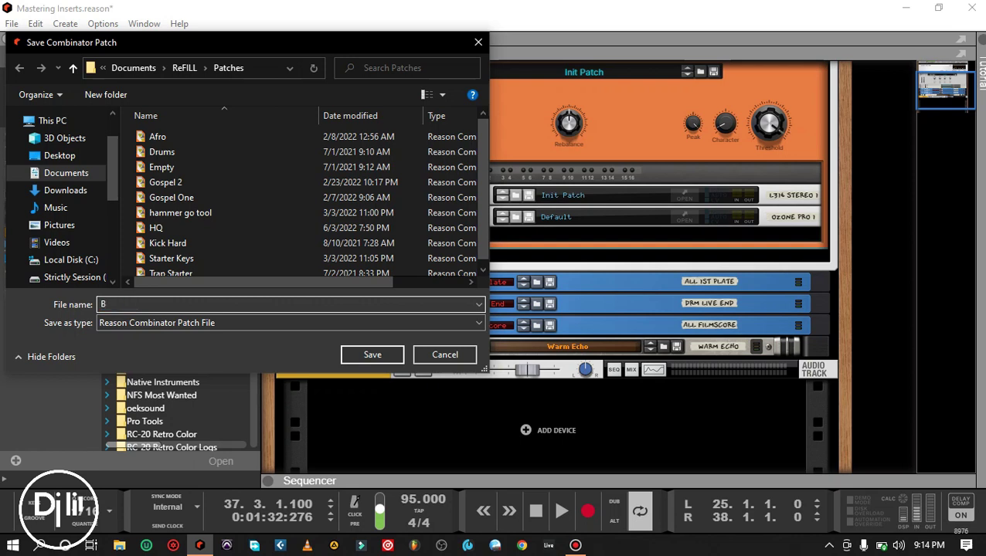
type("ooster Starter")
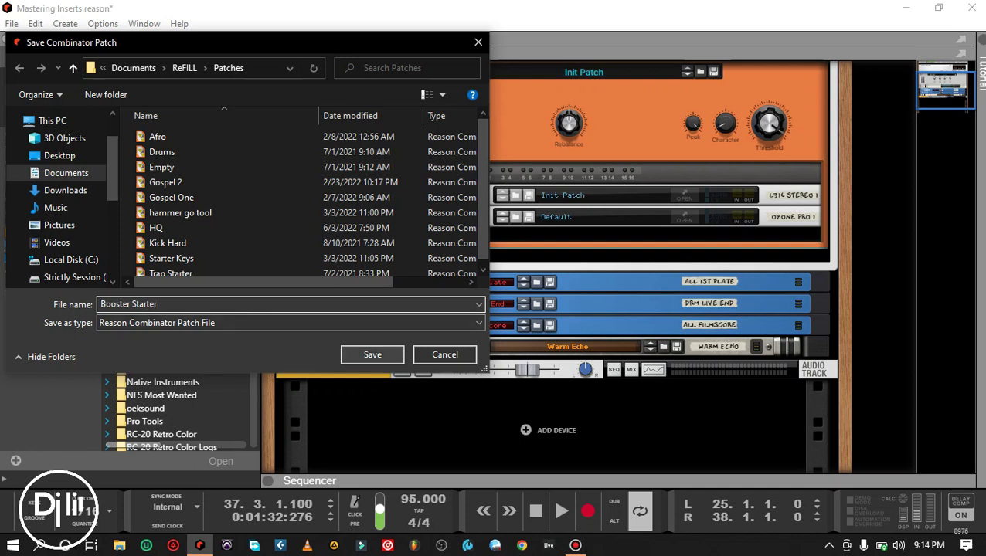
key("Return")
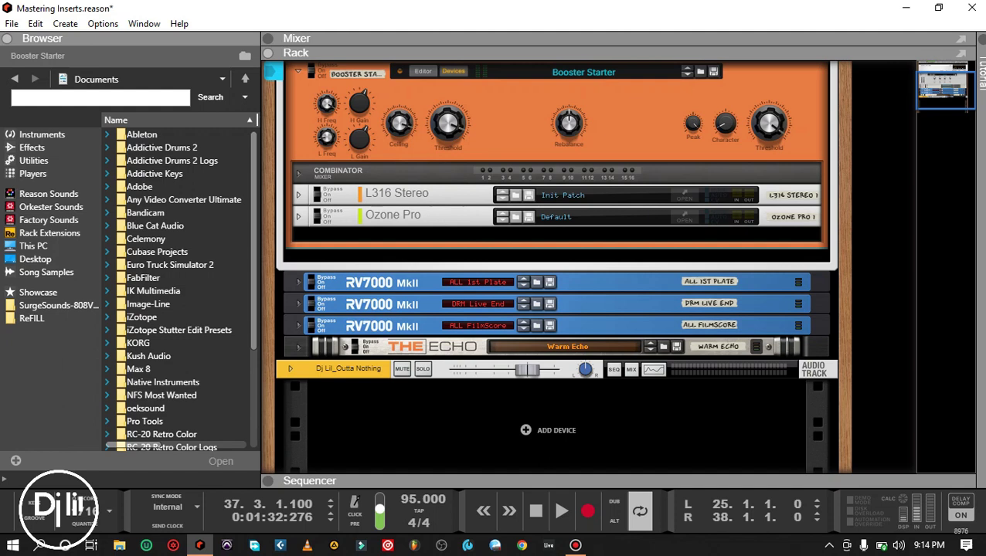
- Play the loop and set the Ozone Threshold knob to 76 and Peak to 111, adjusting the L316 Threshold knob as well
left_click(553, 495)
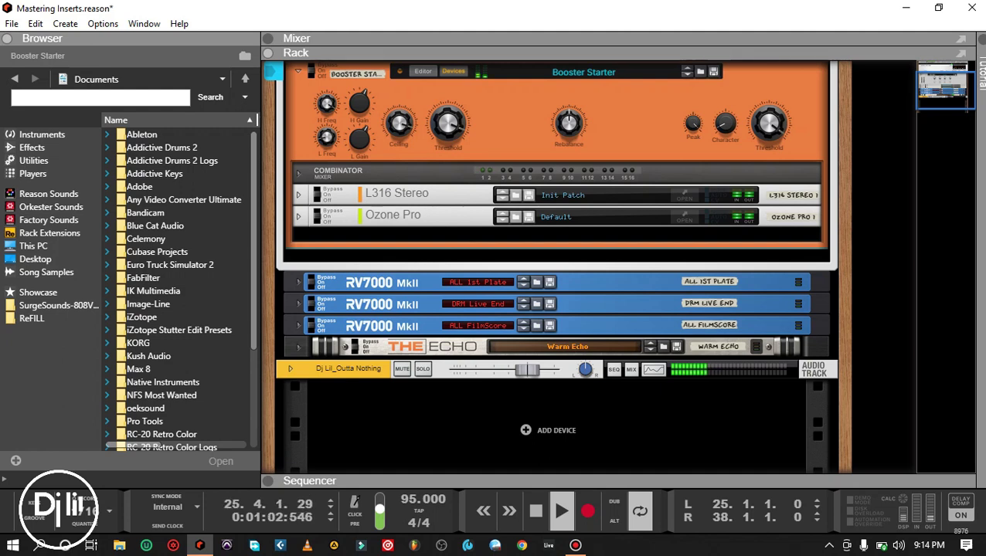
left_click_drag(770, 123, 770, 166)
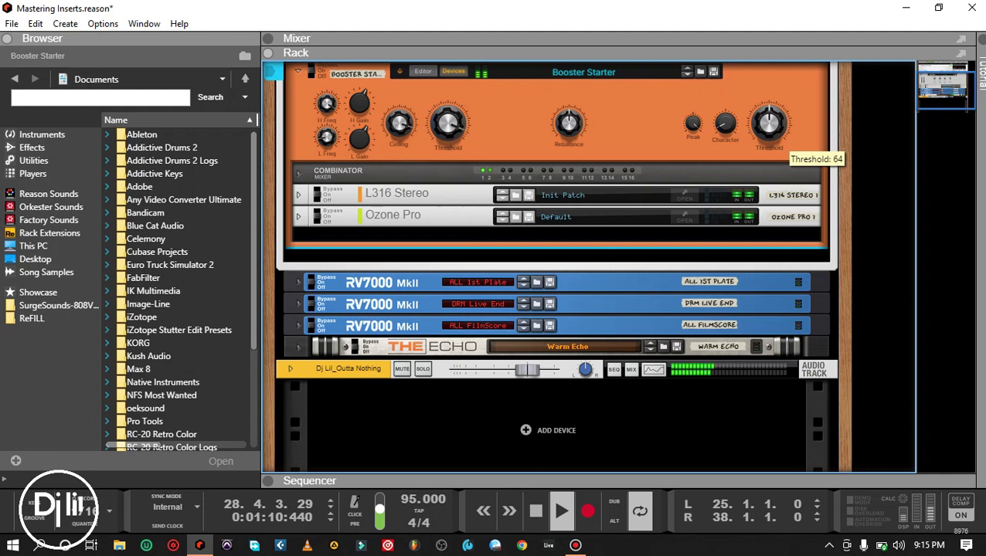
left_click_drag(692, 123, 769, 116)
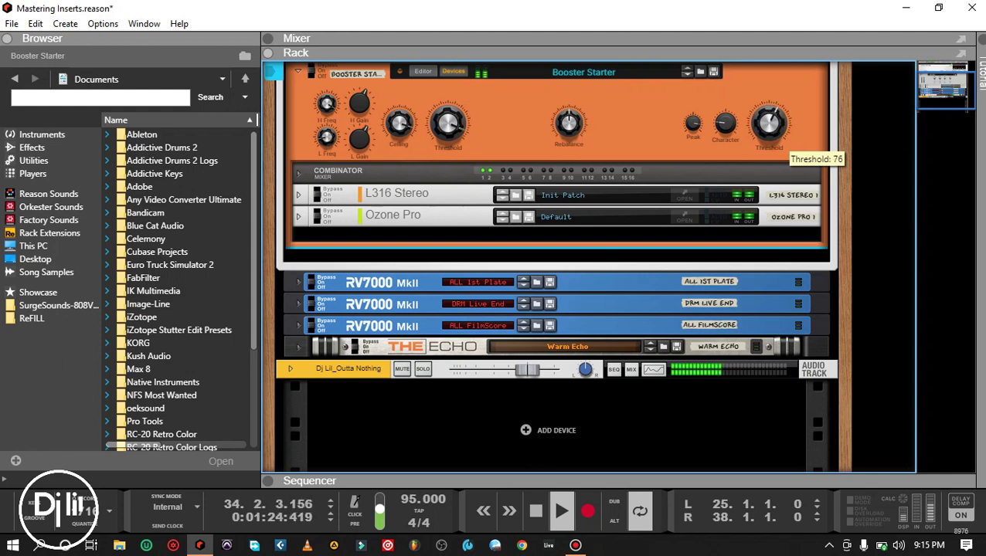
left_click_drag(448, 124, 448, 126)
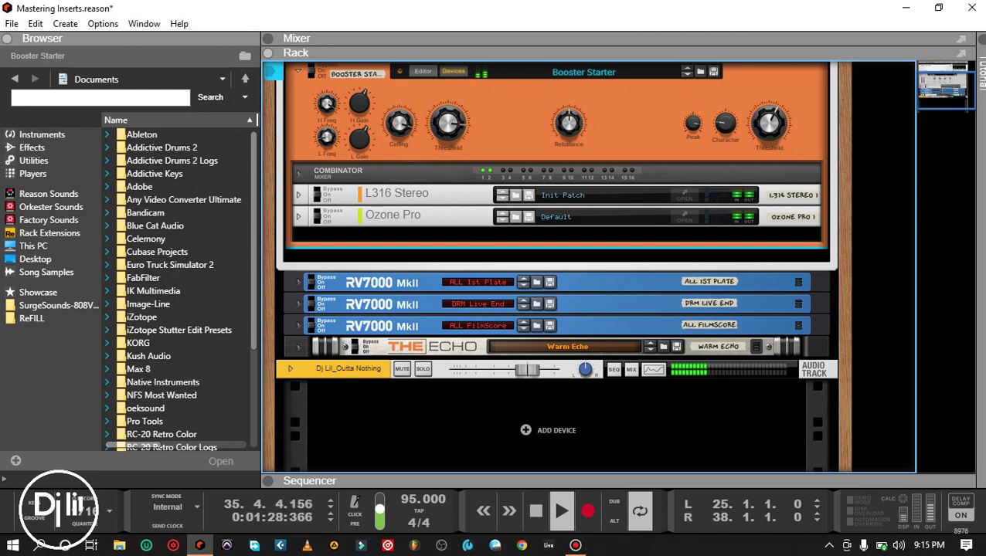
mouse_move(725, 124)
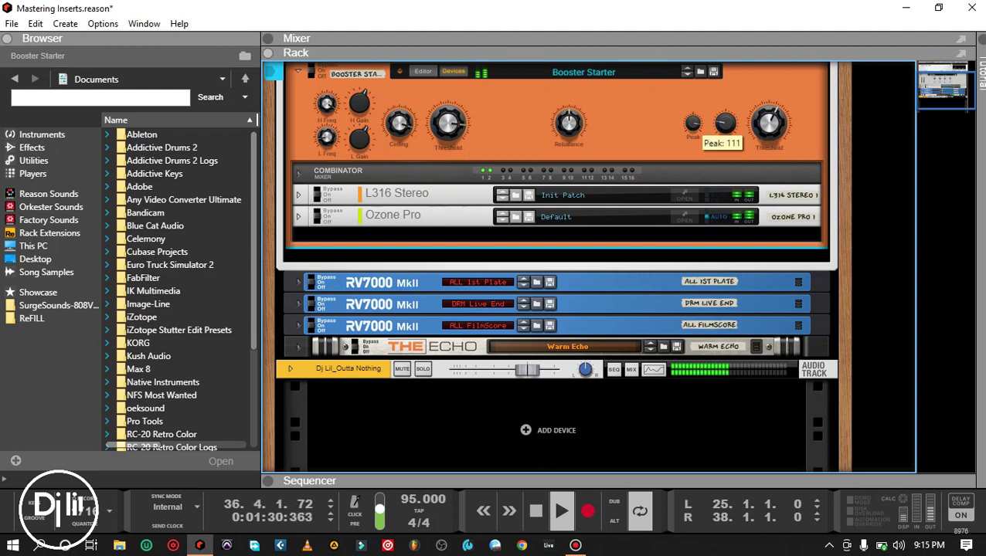
- Restart the loop, raise the Rebalance knob, fine-tune L Gain and the Ozone Threshold while listening, and stop playback
mouse_move(568, 123)
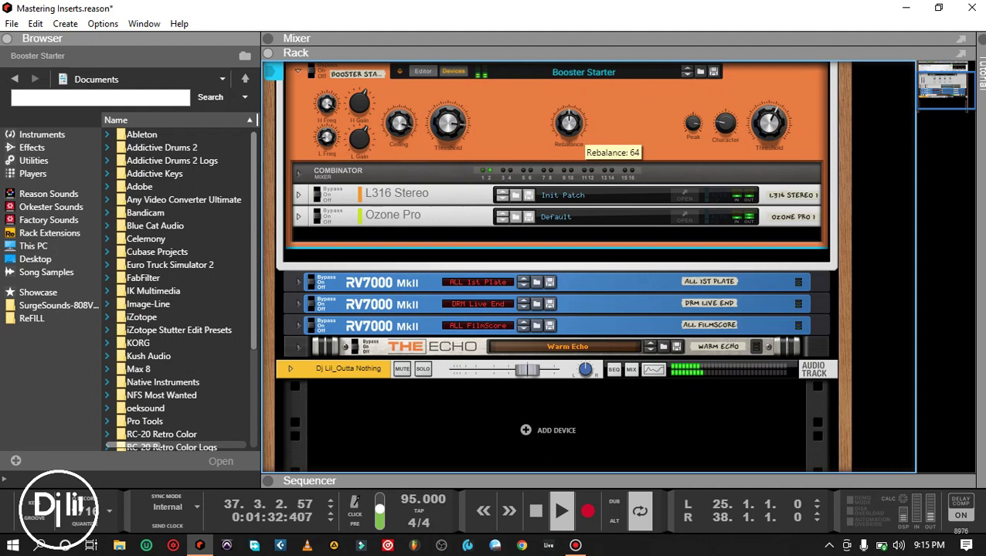
key("space")
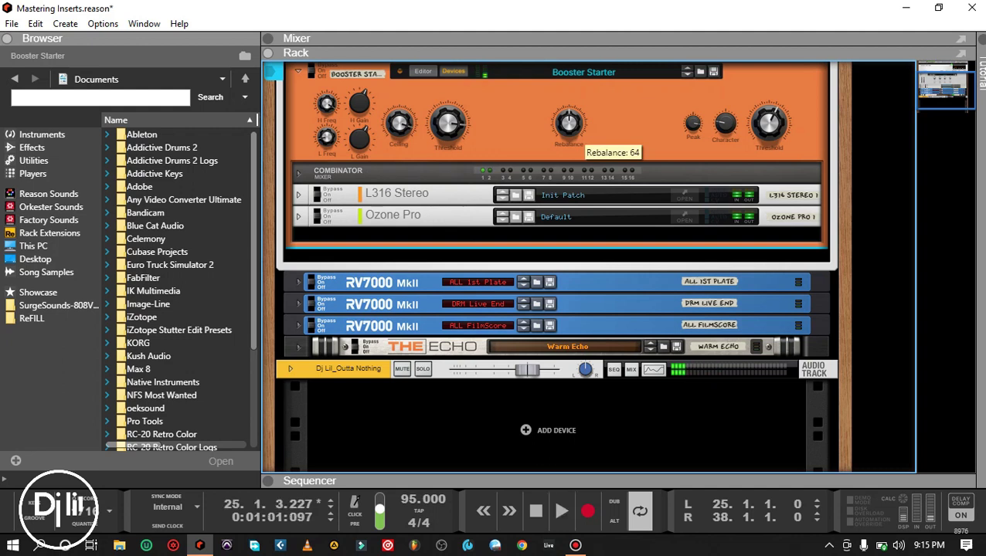
key("space")
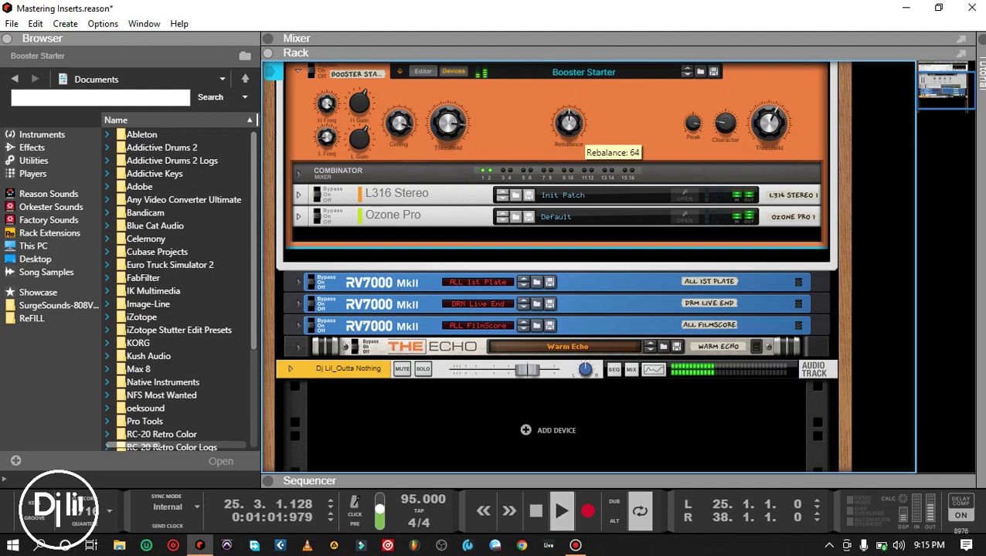
mouse_move(569, 123)
left_mouse_down()
mouse_move(568, 74)
mouse_move(569, 115)
left_mouse_up()
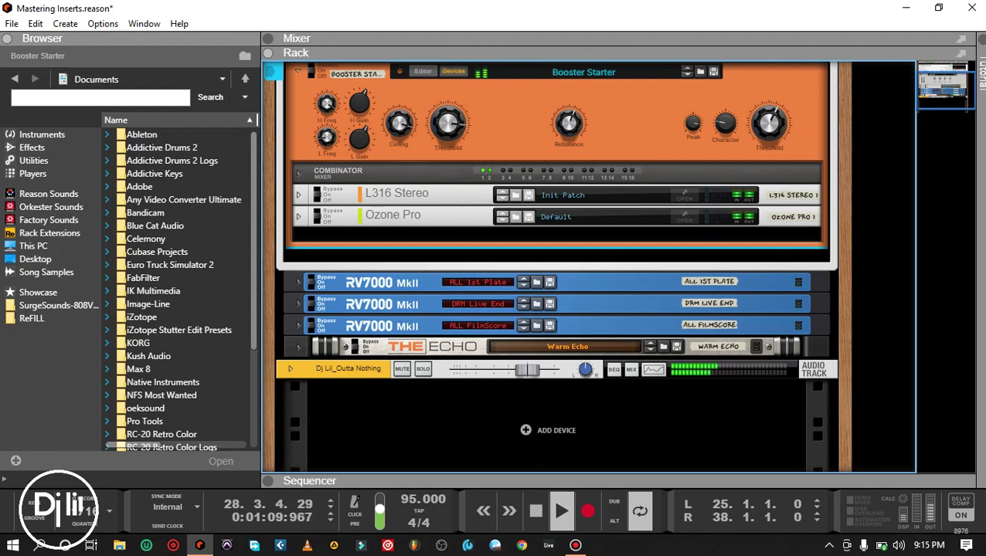
left_click_drag(359, 140, 359, 136)
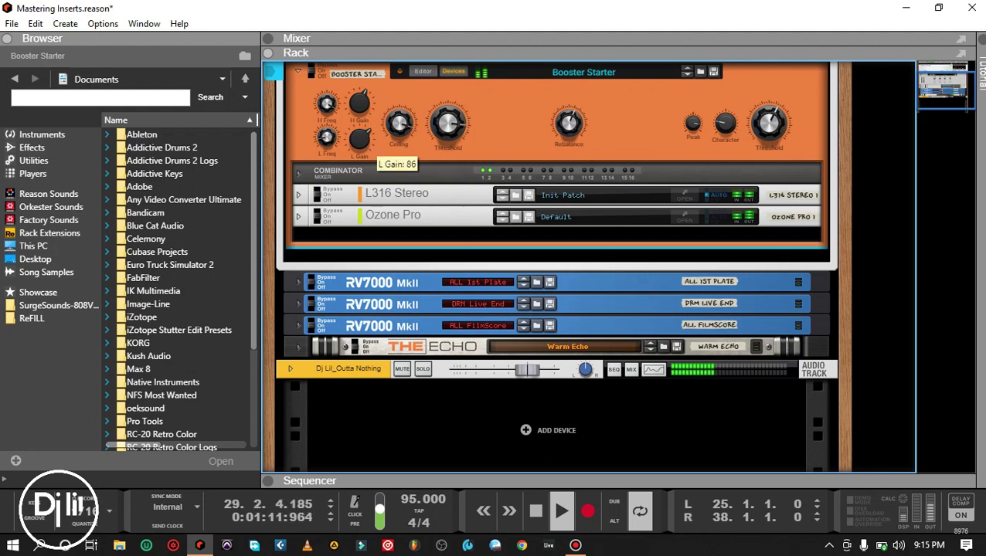
left_click_drag(359, 136, 359, 139)
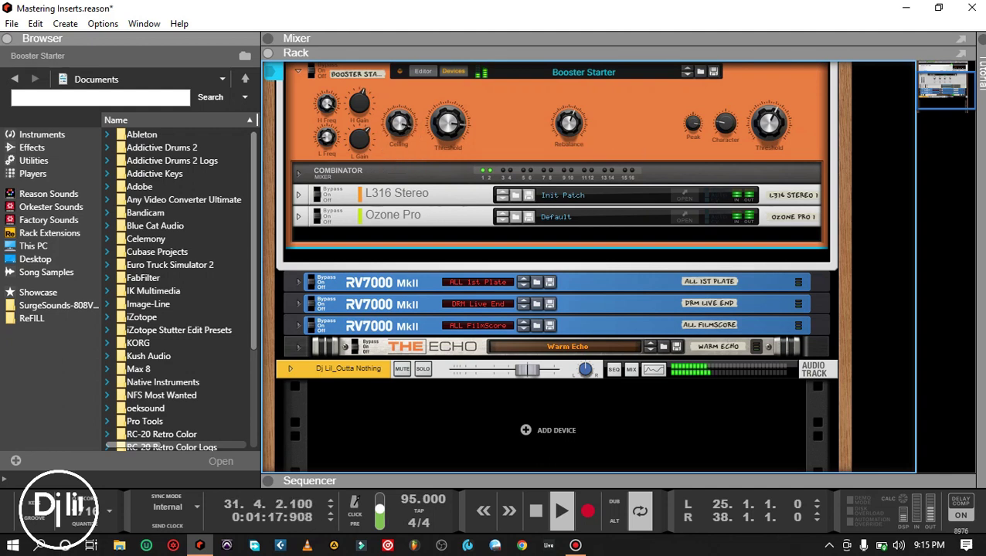
left_click_drag(770, 124, 769, 128)
left_click(553, 495)
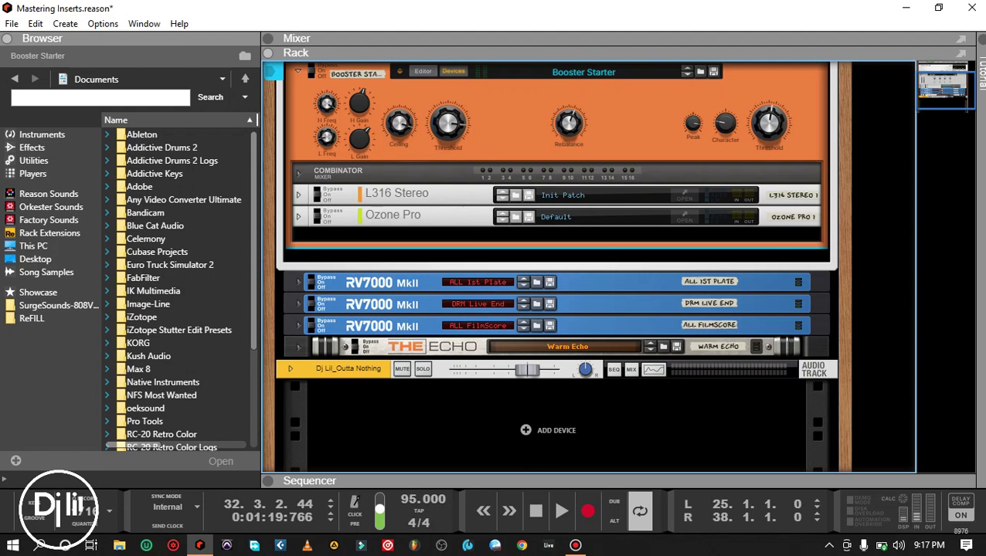
- Save the adjusted Combinator as a second patch named "Booster Starter 2"
left_click(700, 72)
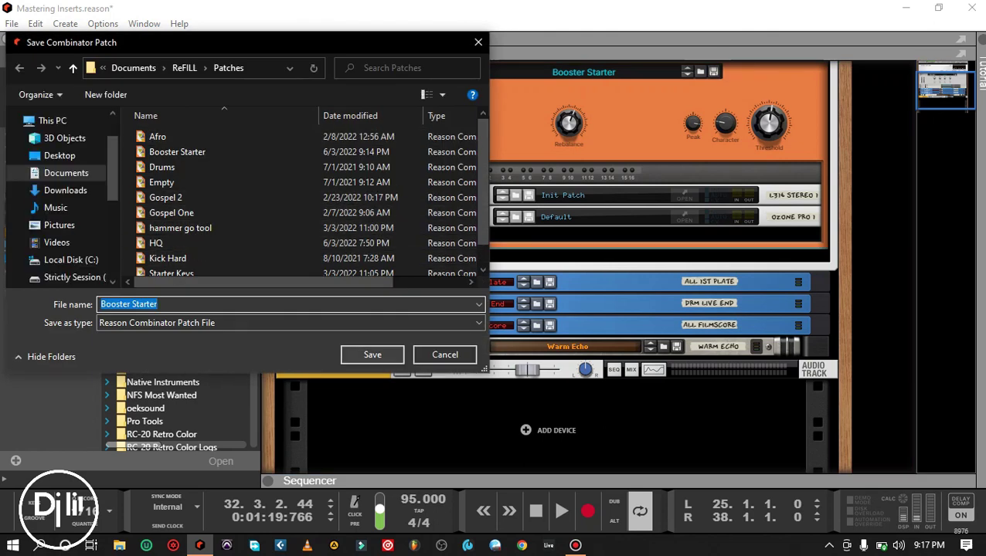
left_click(372, 354)
left_click(529, 275)
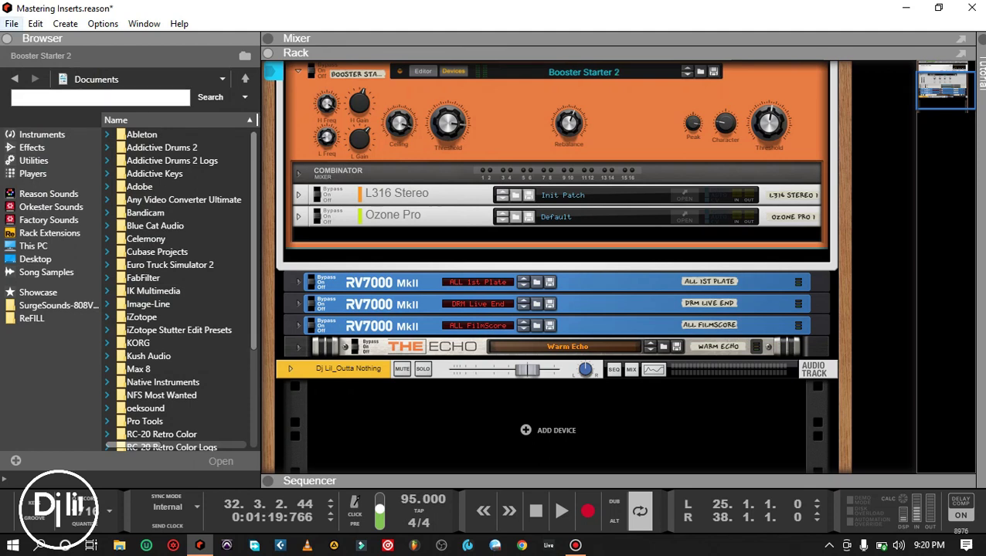
- Quit Reason, saving the changes to Mastering Inserts.reason, and relaunch it with a new document
left_click(971, 8)
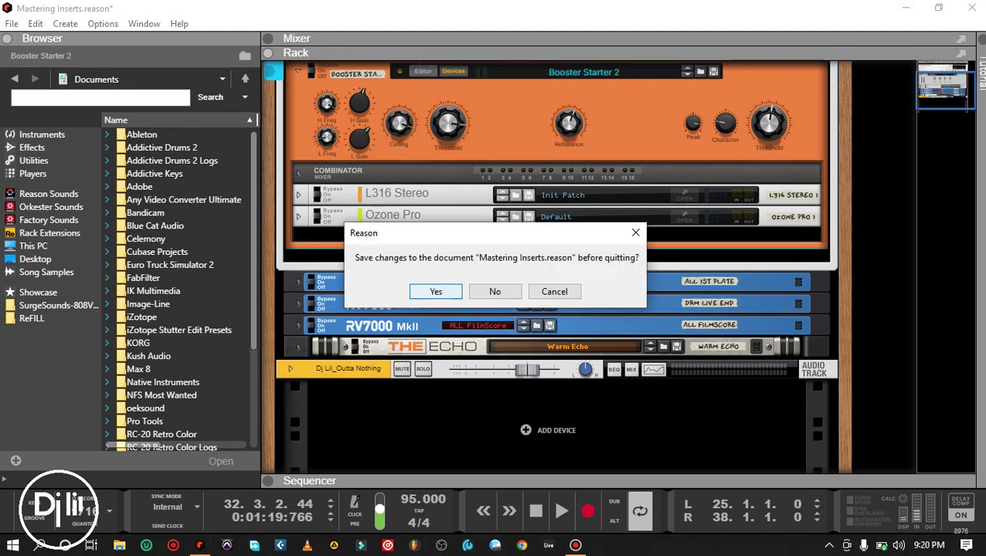
left_click(436, 291)
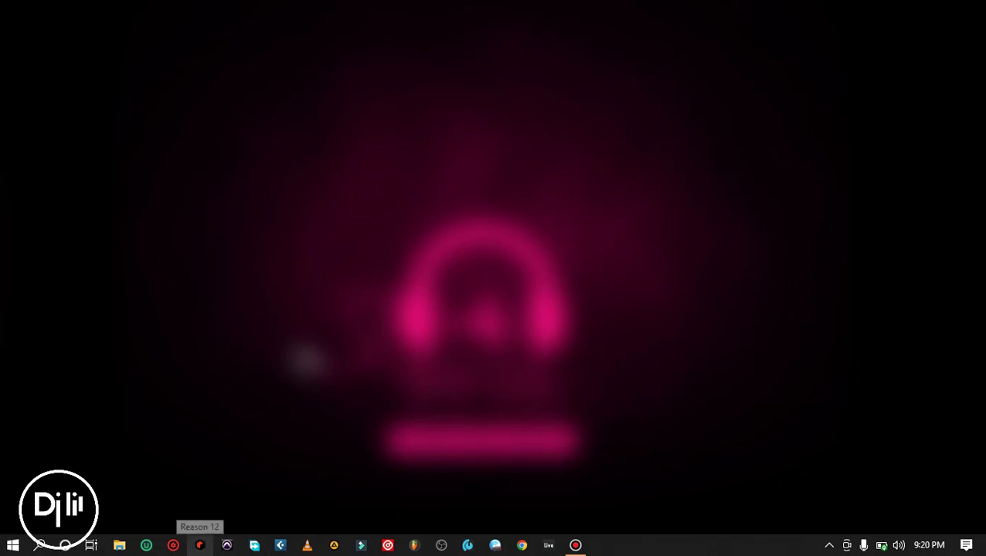
left_click(199, 545)
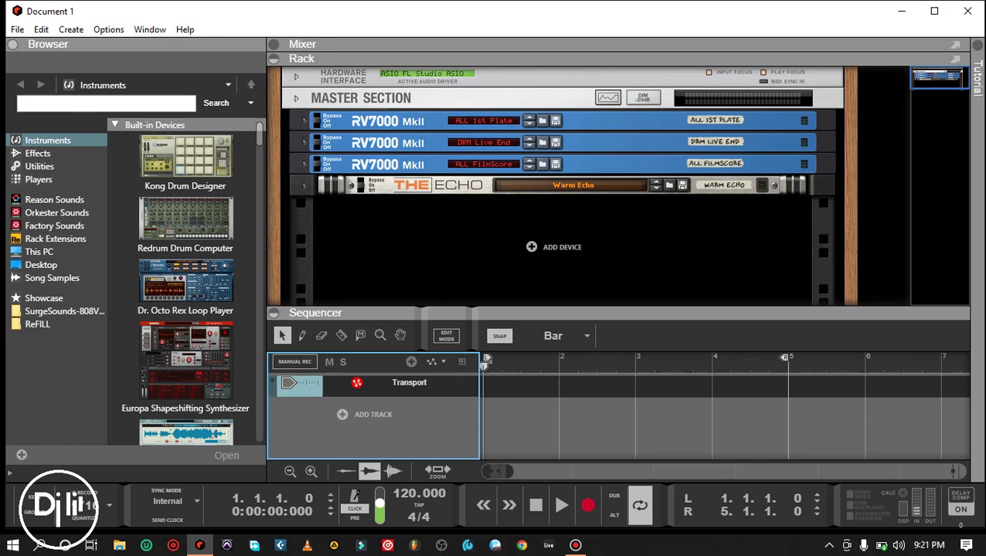
- Unfold the Master Section, show its insert FX and browse patches for the insert Combinator
left_click(295, 98)
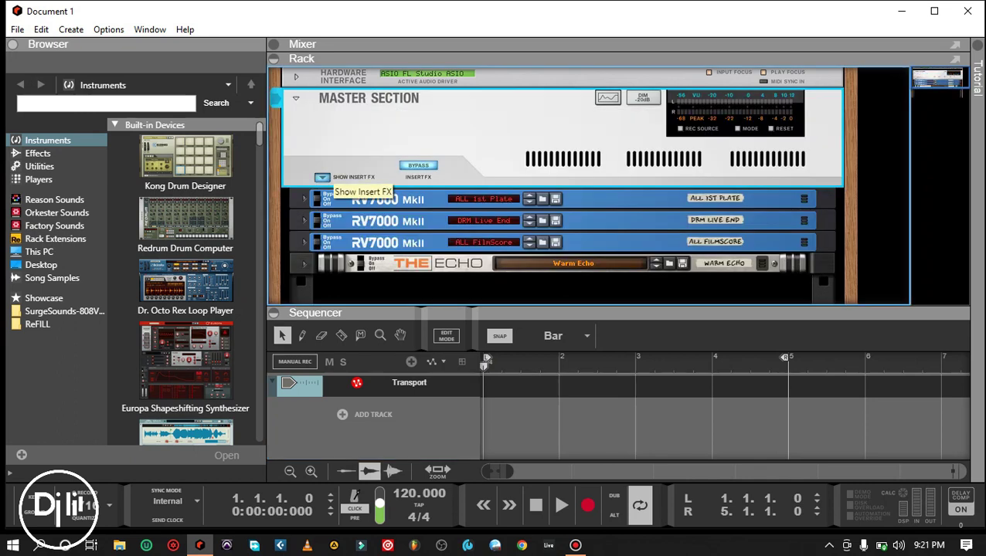
left_click(322, 177)
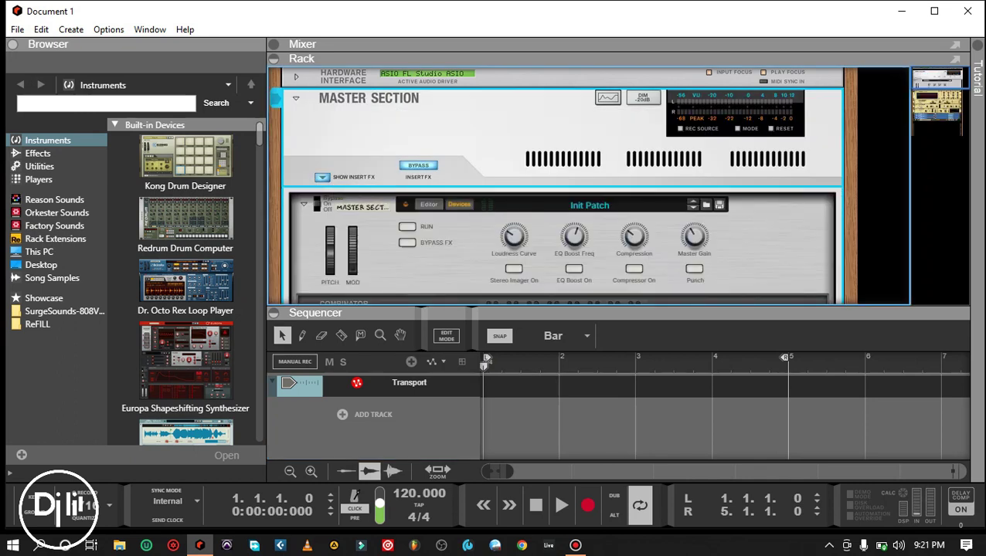
left_click(705, 205)
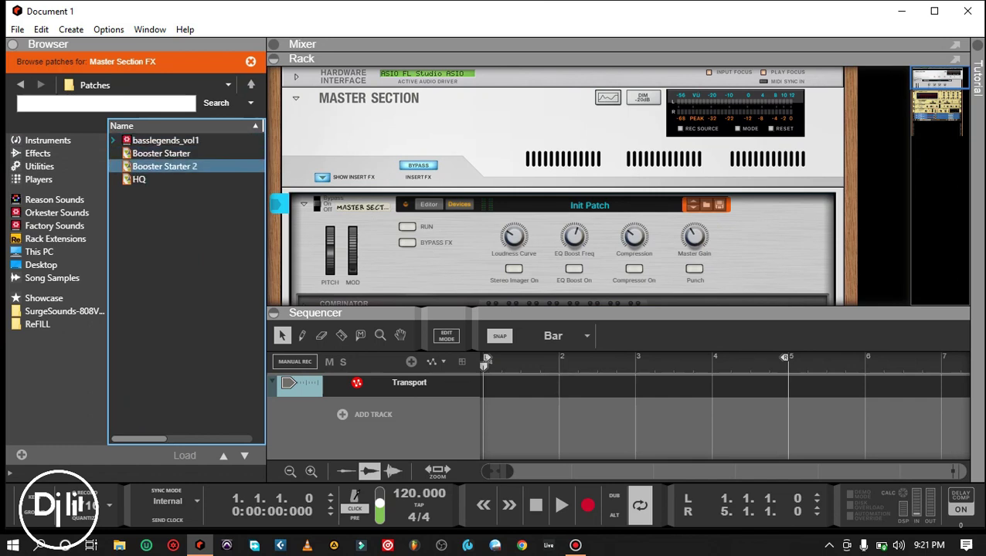
- Load the Booster Starter patch into the Master Section inserts and replace it with Booster Starter 2
left_click(161, 154)
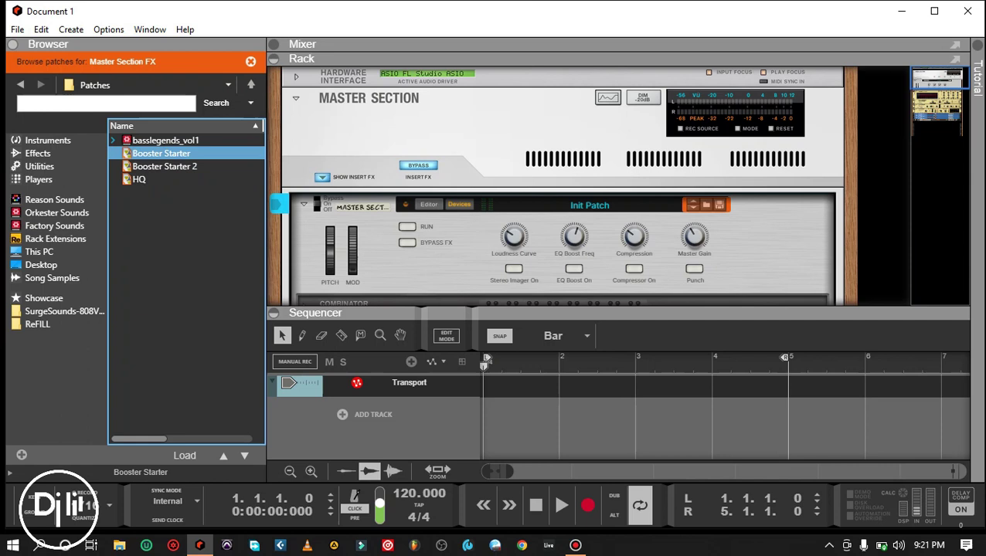
double_click(161, 154)
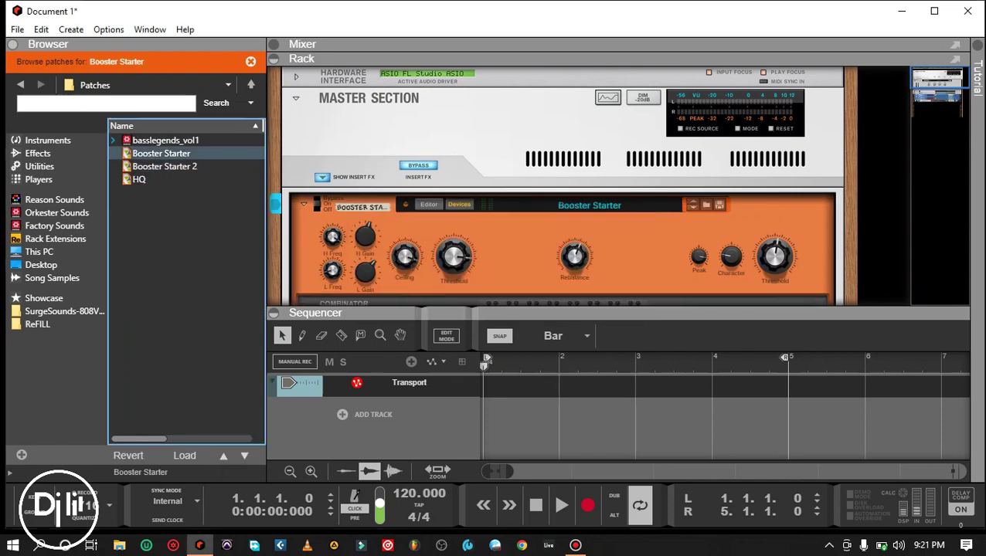
left_click(164, 167)
double_click(164, 167)
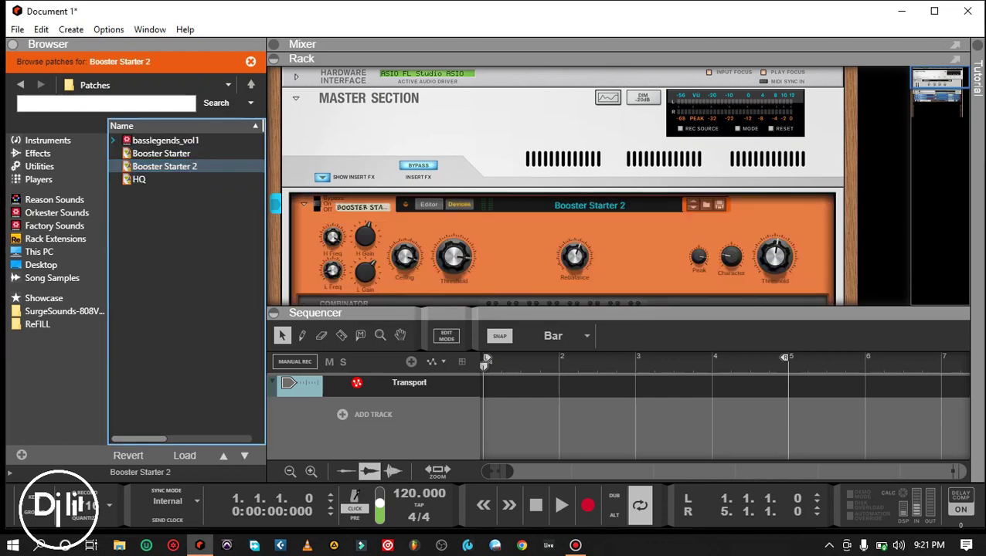
- Inspect the L316 Stereo and Ozone Pro devices inside the loaded Combinator, unfolding both and folding them again
scroll(564, 187, "down", 6)
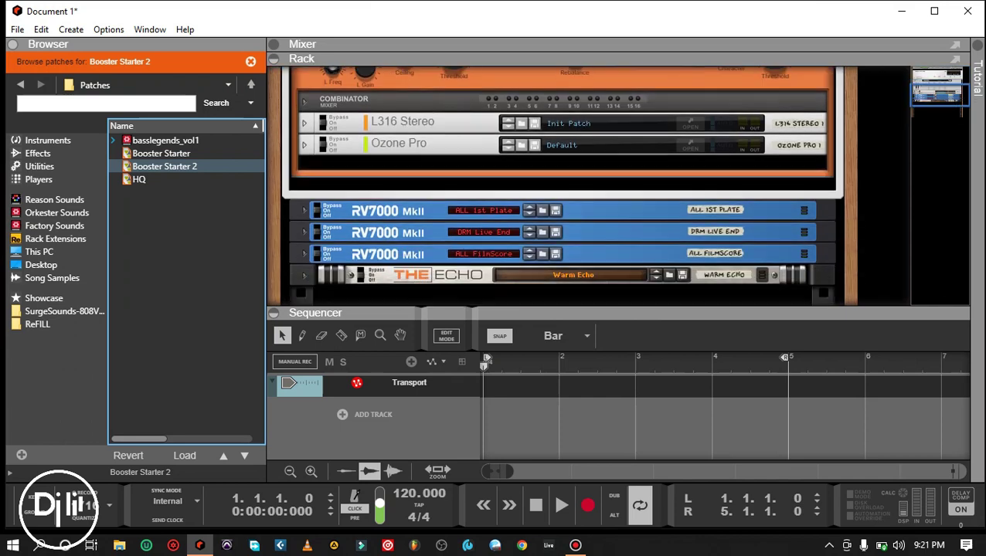
scroll(564, 186, "down", 2)
scroll(564, 187, "up", 3)
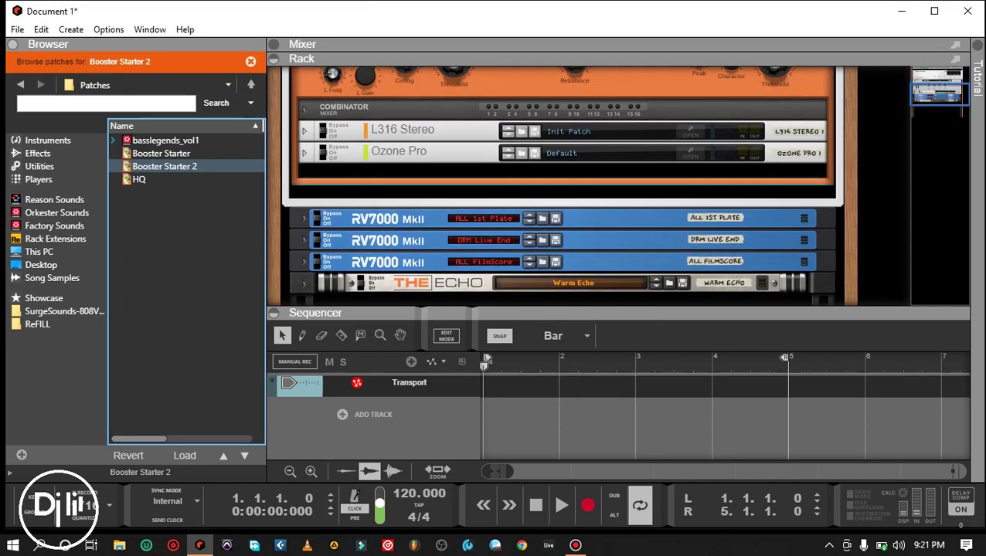
left_click(304, 153)
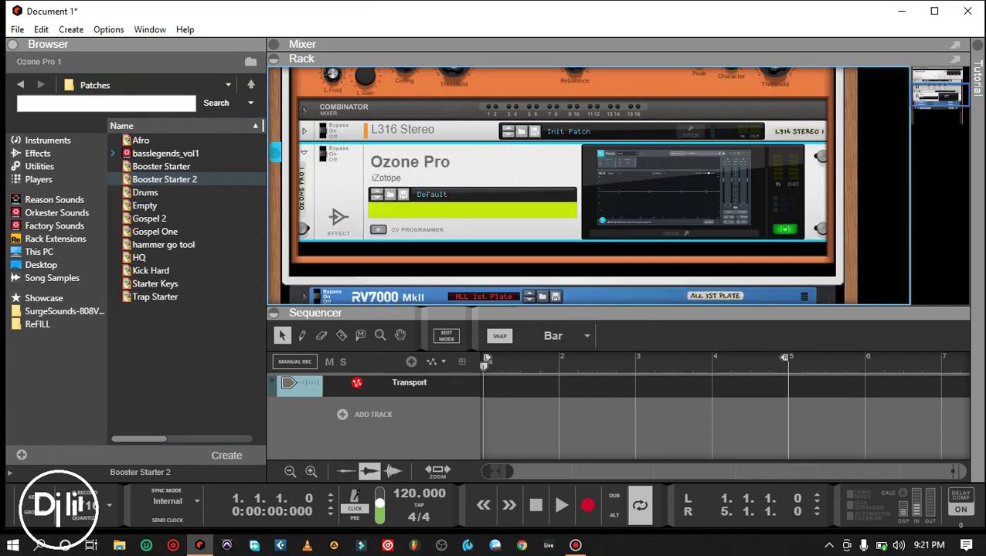
left_click(304, 132)
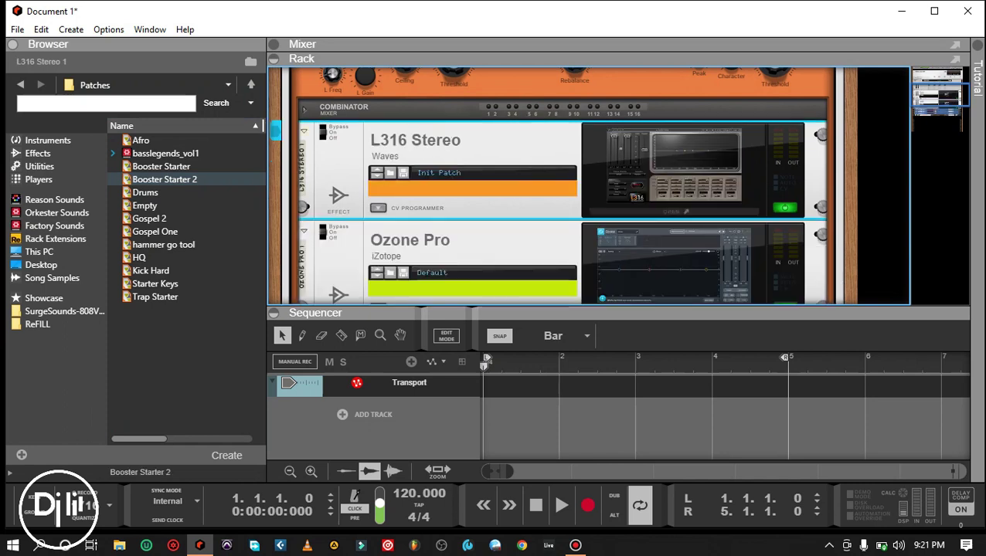
left_click(304, 131)
left_click(304, 154)
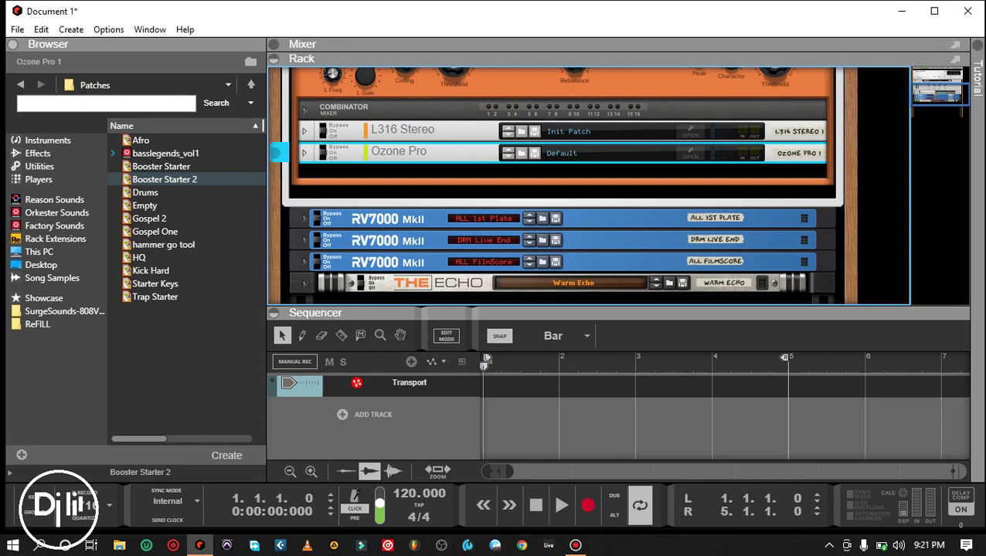